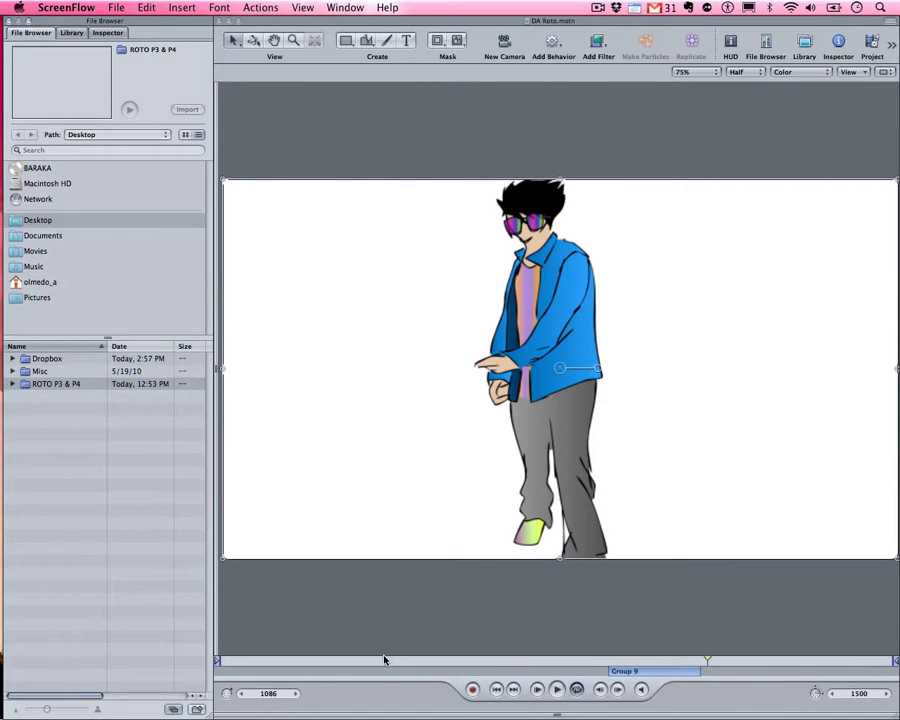
Scrub back near the start, play the character animation, then scrub forward through it
left_click_drag(383, 660, 219, 660)
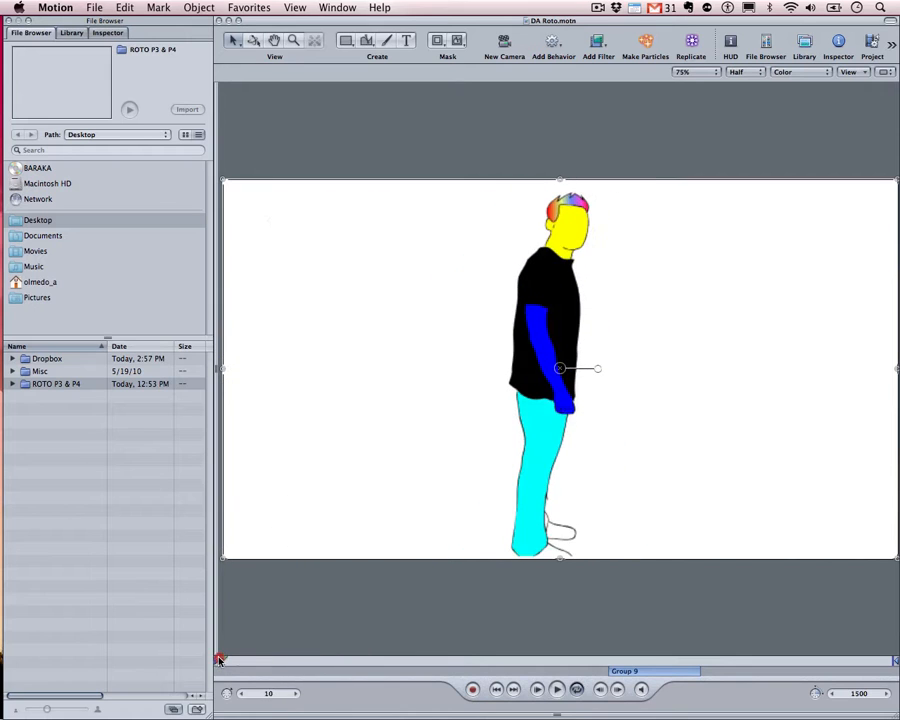
key("space")
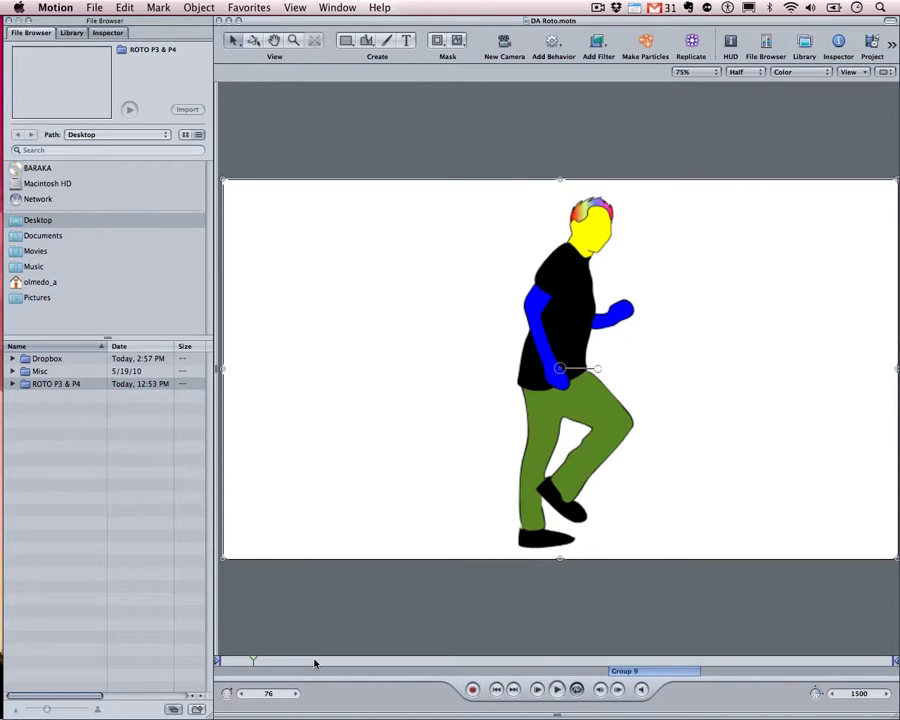
left_click_drag(254, 661, 705, 670)
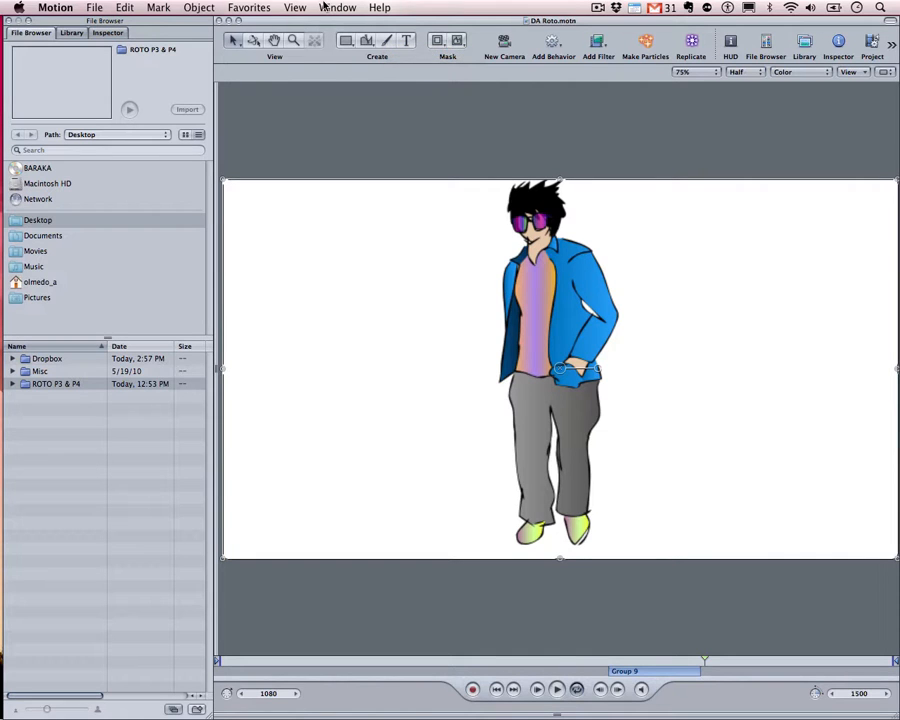
Show the Inspector, Layers list and Timeline, enlarging the Timeline area
key("super+3")
key("super+4")
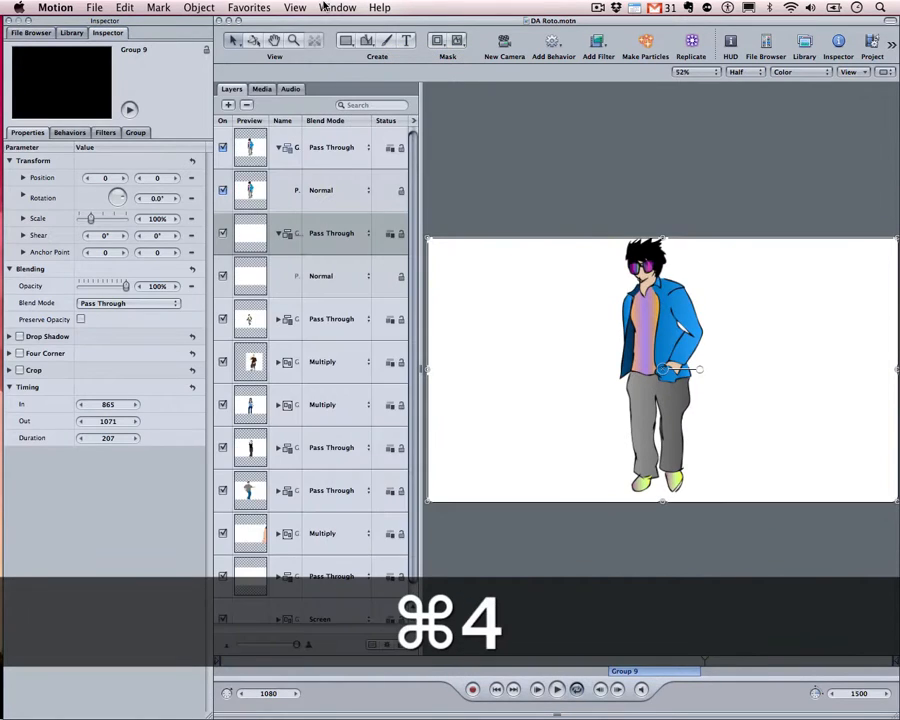
key("super+5")
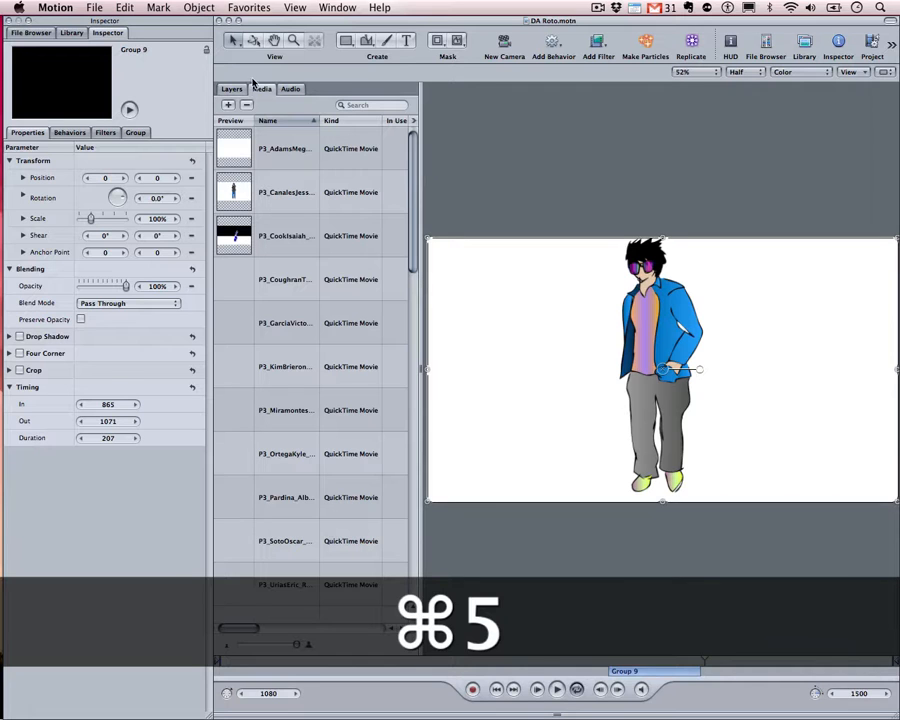
left_click(231, 89)
key("super+7")
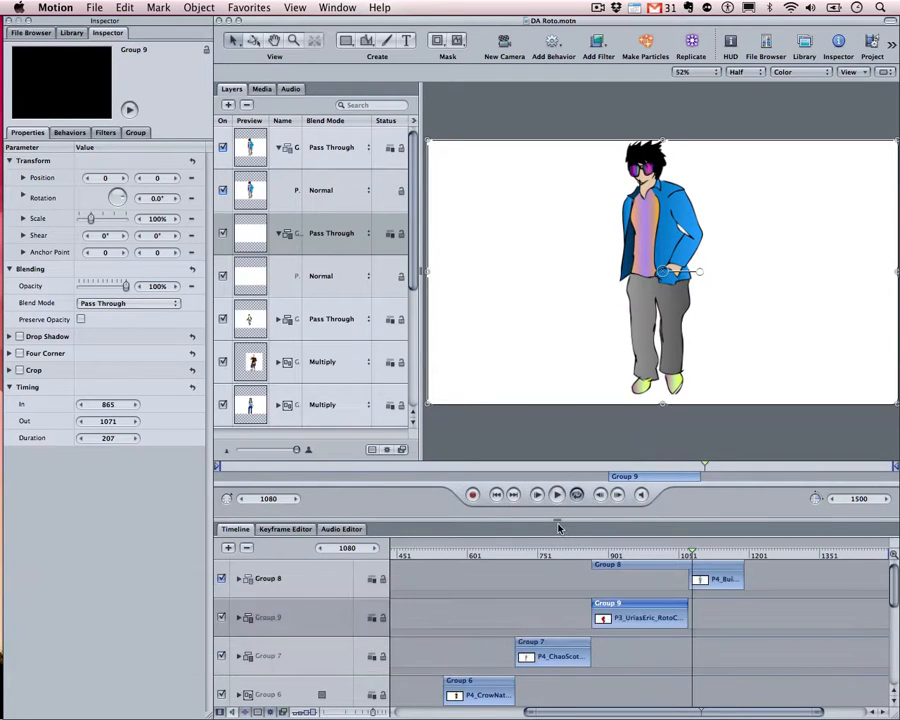
left_click_drag(558, 521, 547, 277)
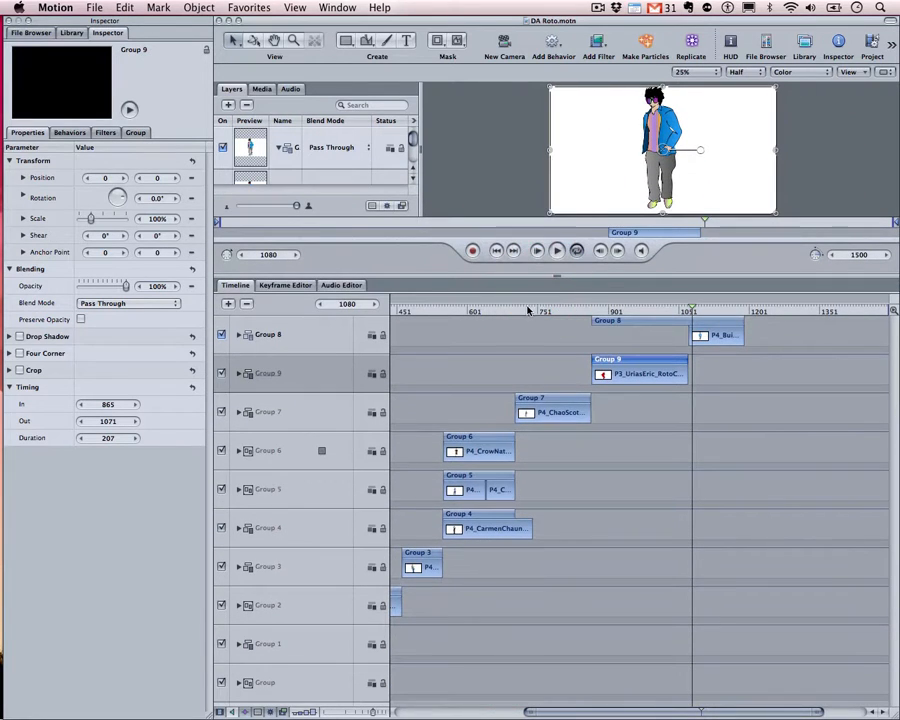
Scrub the sequence from frame 17 through to frame 443
left_click_drag(578, 711, 450, 705)
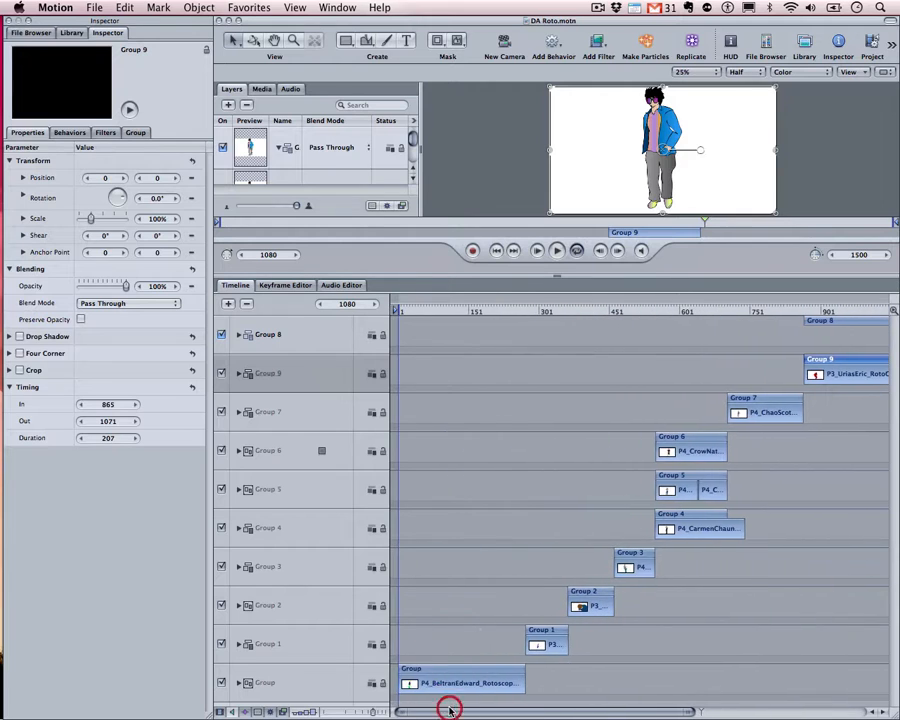
left_click(406, 311)
left_click_drag(406, 311, 683, 328)
Select the Group clips and characters, undoing a trial move of the Group 6 character
left_click(463, 667)
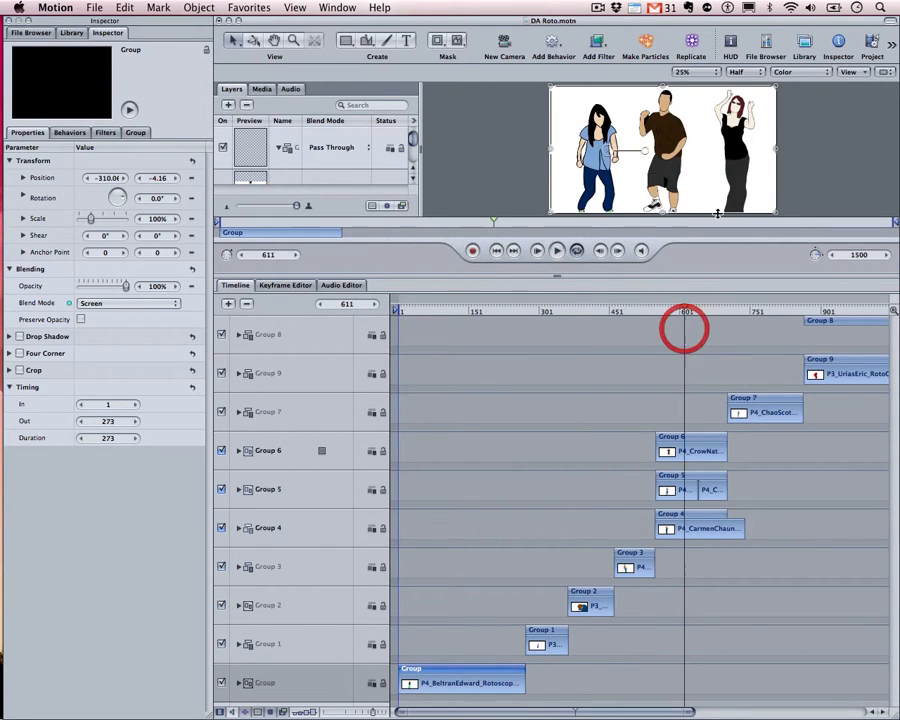
left_click(665, 450)
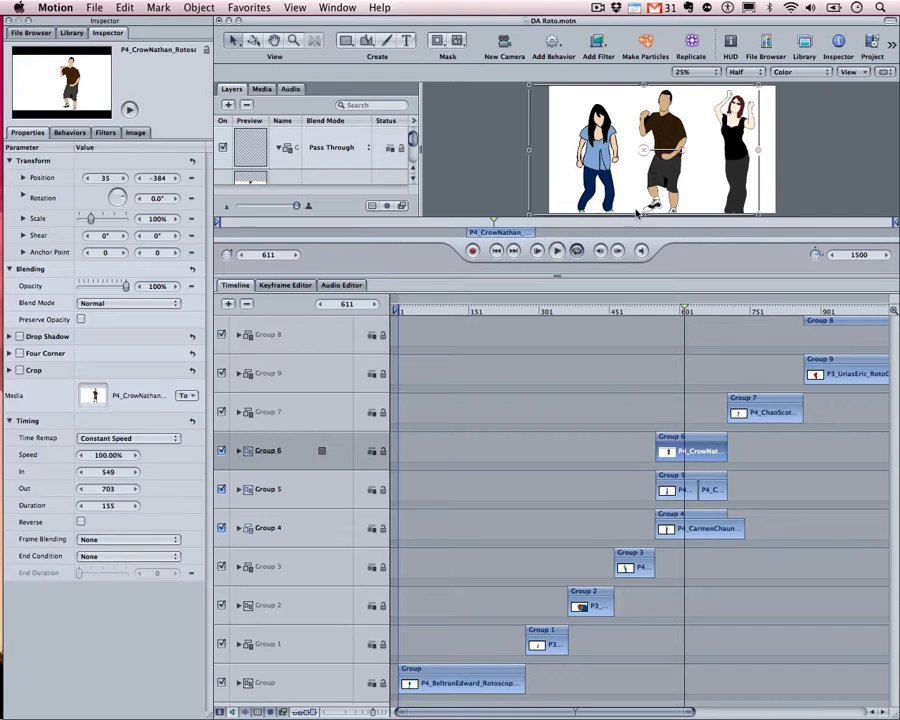
mouse_move(657, 172)
left_mouse_down()
mouse_move(639, 163)
mouse_move(628, 199)
mouse_move(662, 155)
left_mouse_up()
key("super+z")
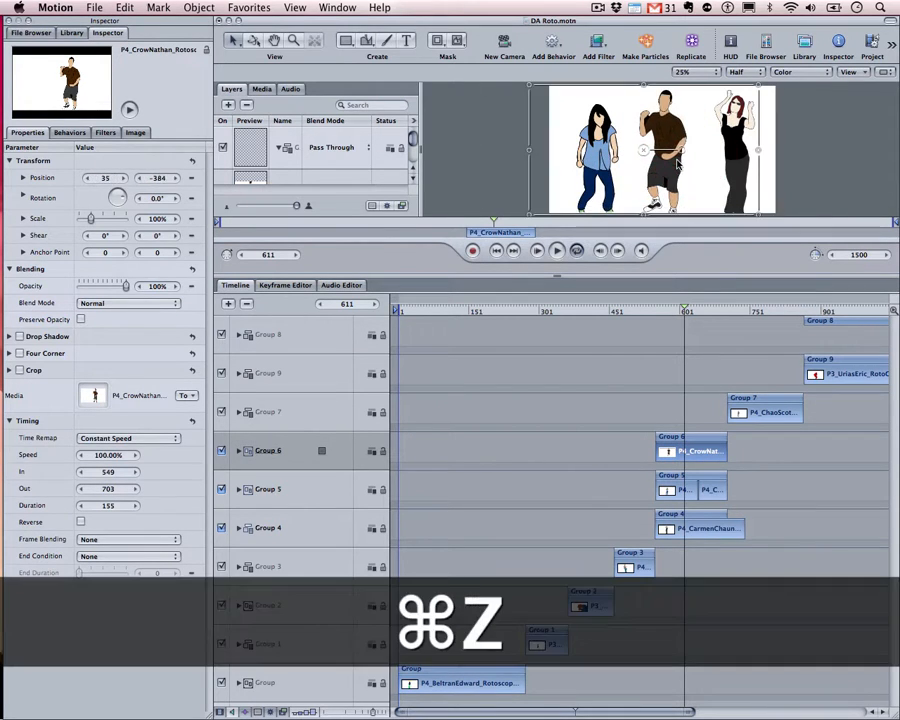
left_click(497, 158)
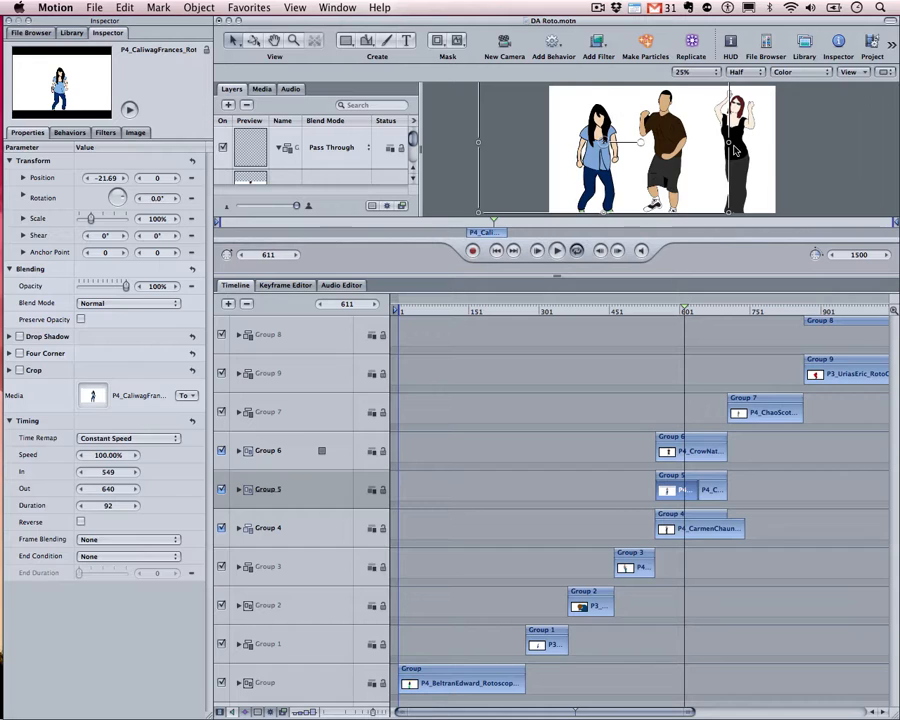
left_click(845, 147)
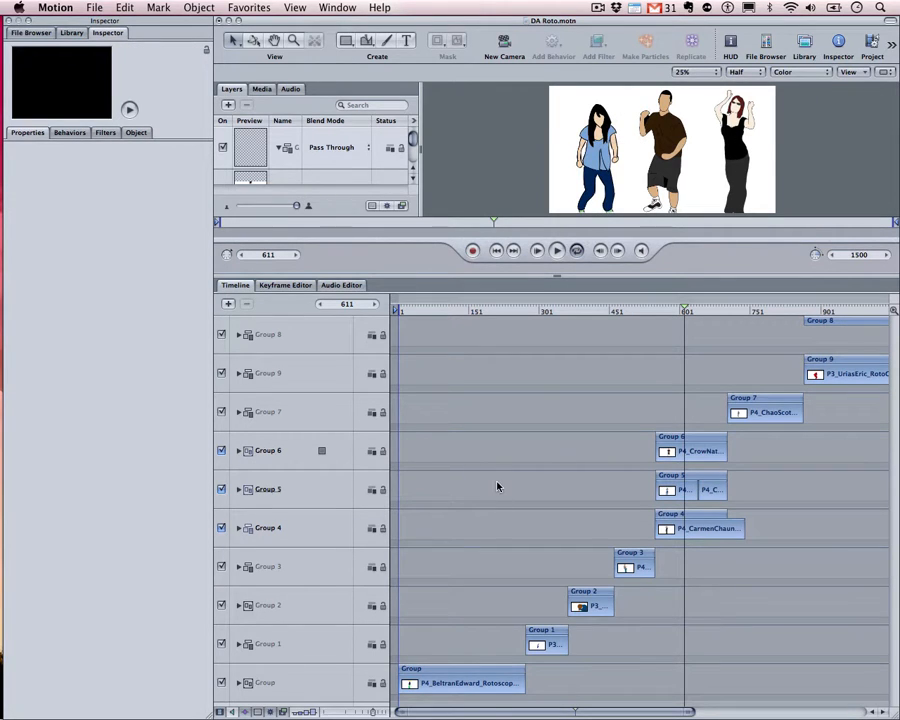
Start a new project from the File menu and reposition the preset dialog
left_click(94, 7)
left_click(110, 24)
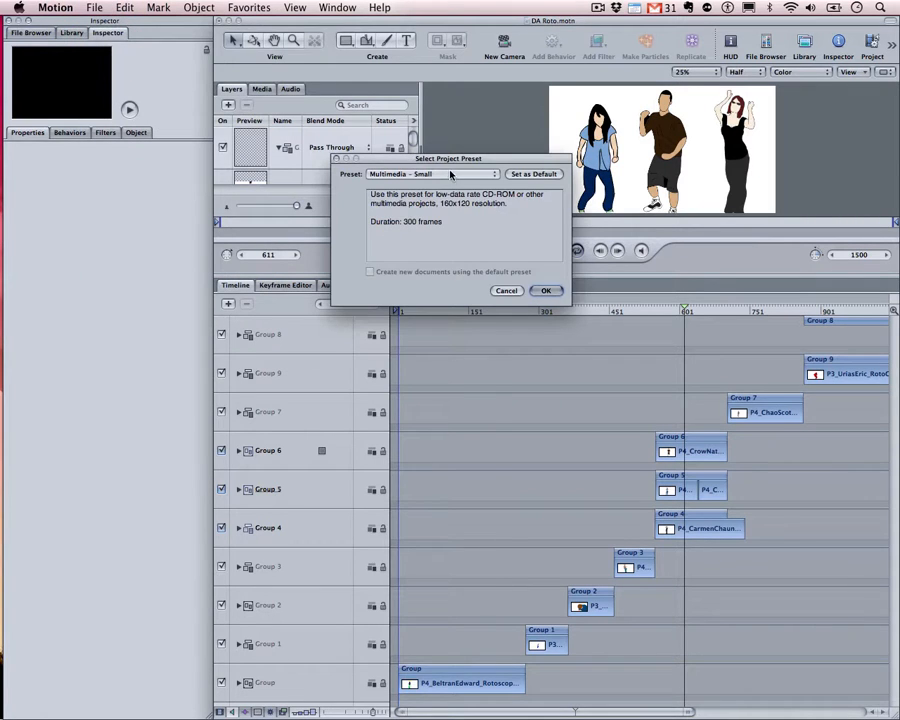
left_click(451, 175)
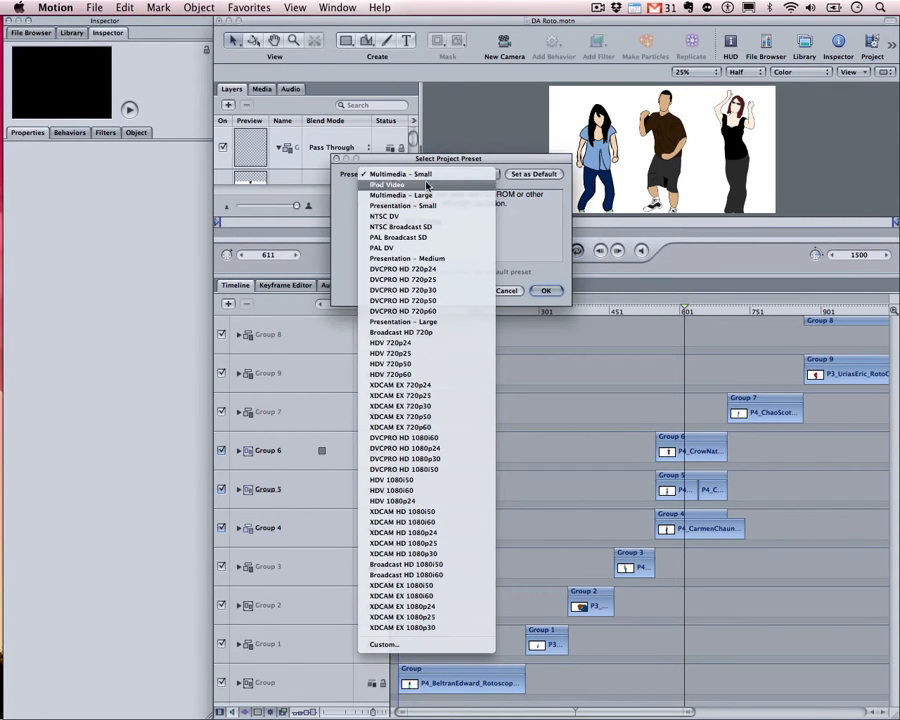
left_click(424, 174)
left_click_drag(435, 164, 536, 182)
Pick the Broadcast HD 720p preset, then switch the preset to Custom
left_click(546, 202)
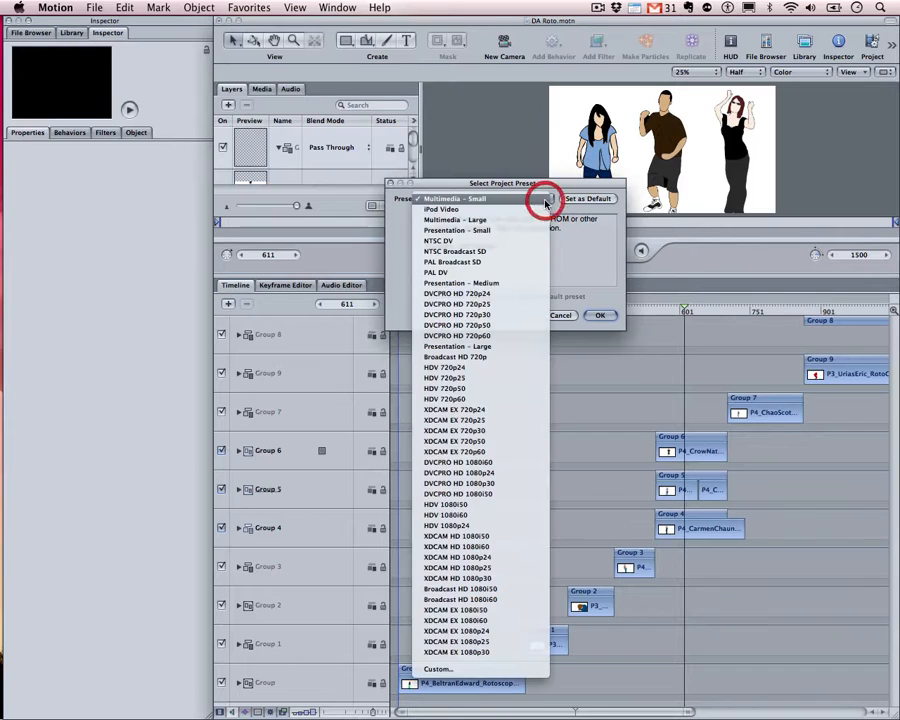
left_click(465, 361)
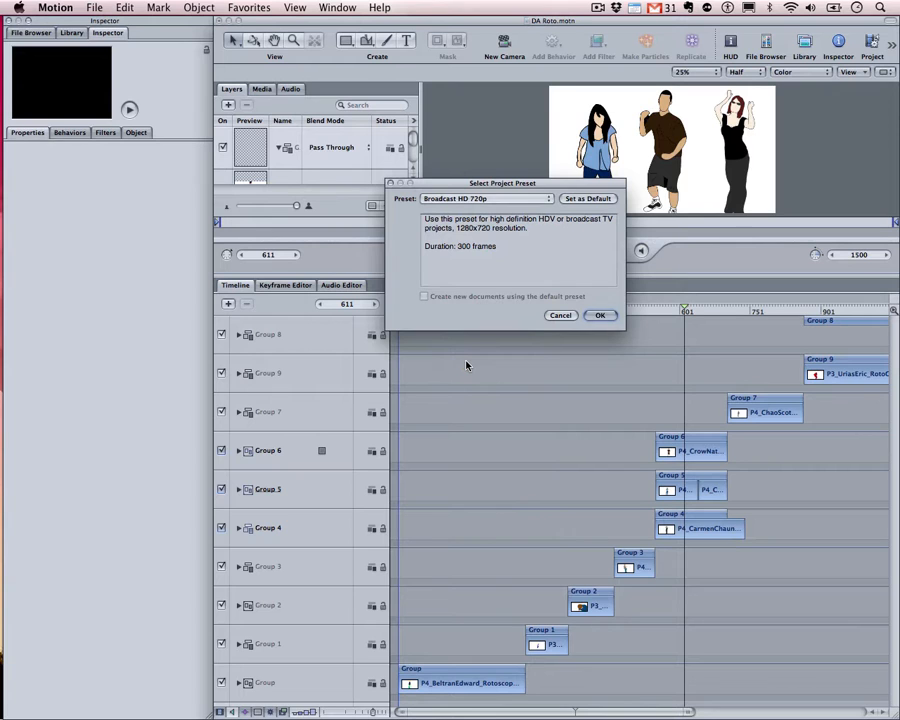
left_click(543, 197)
left_click(476, 506)
left_click(548, 199)
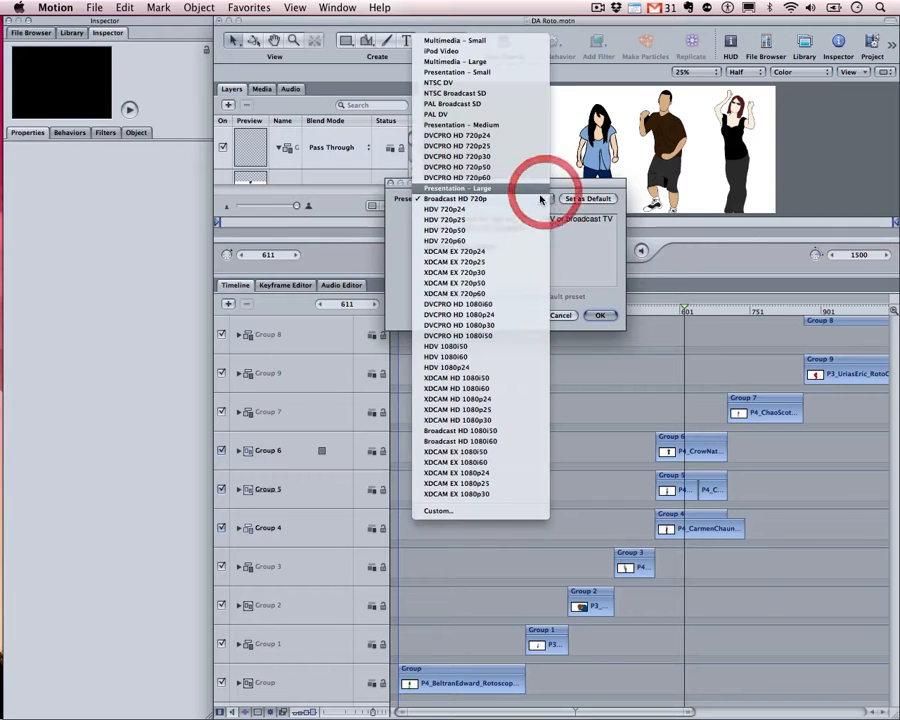
left_click(438, 510)
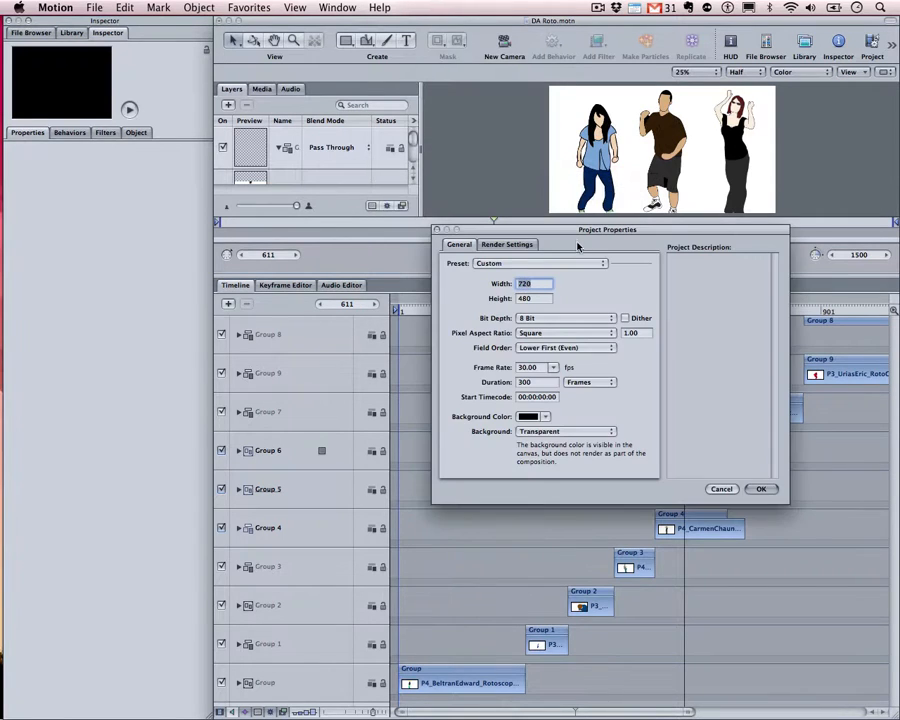
Set the project width to 640, then reapply the Broadcast HD 720p preset
left_click_drag(510, 229, 348, 204)
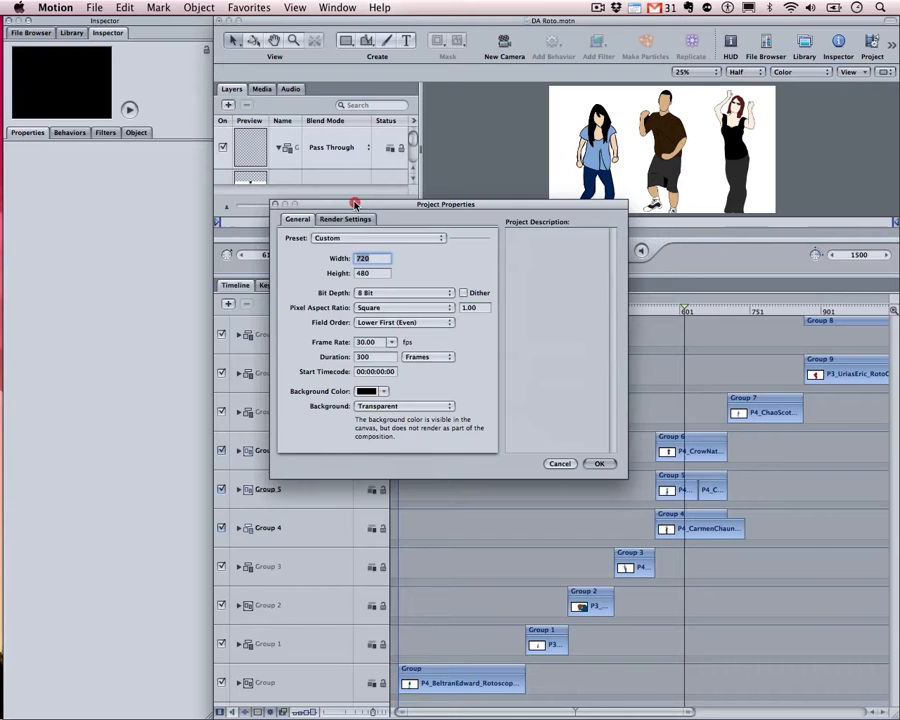
left_click(371, 258)
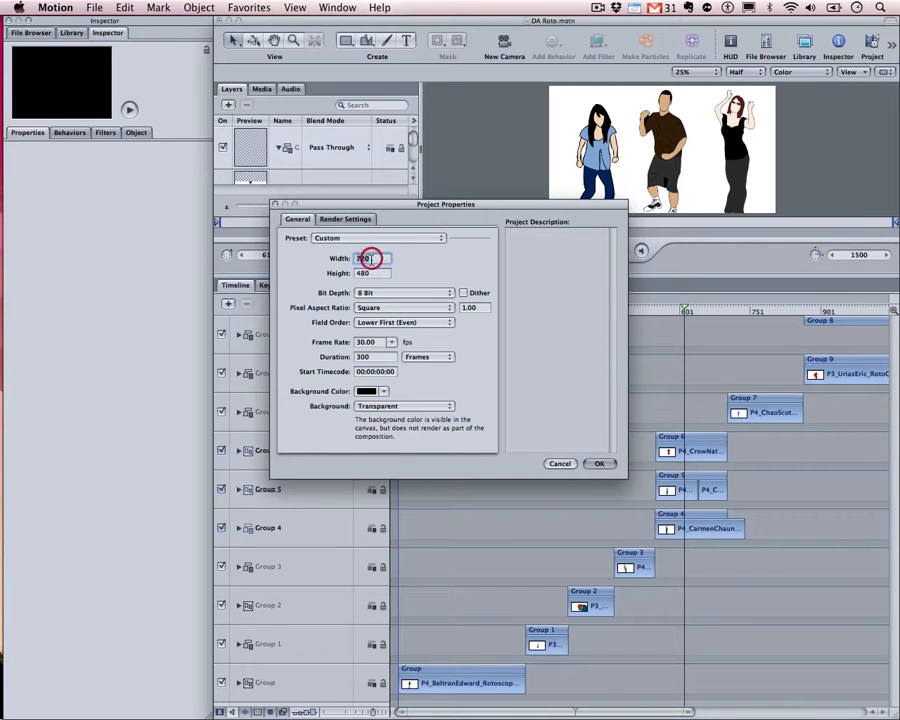
type("640")
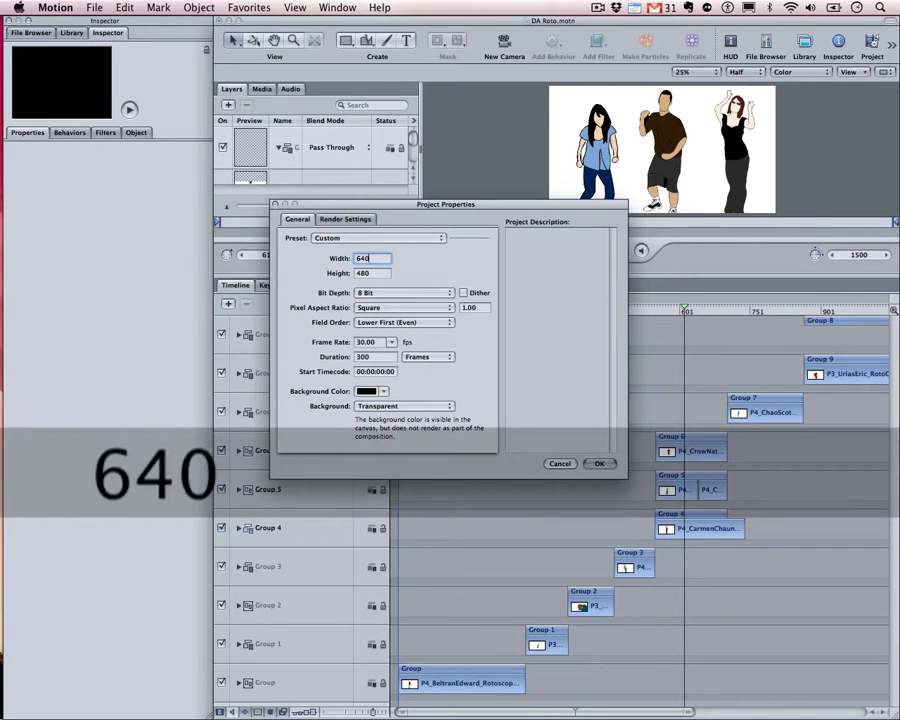
key("Tab")
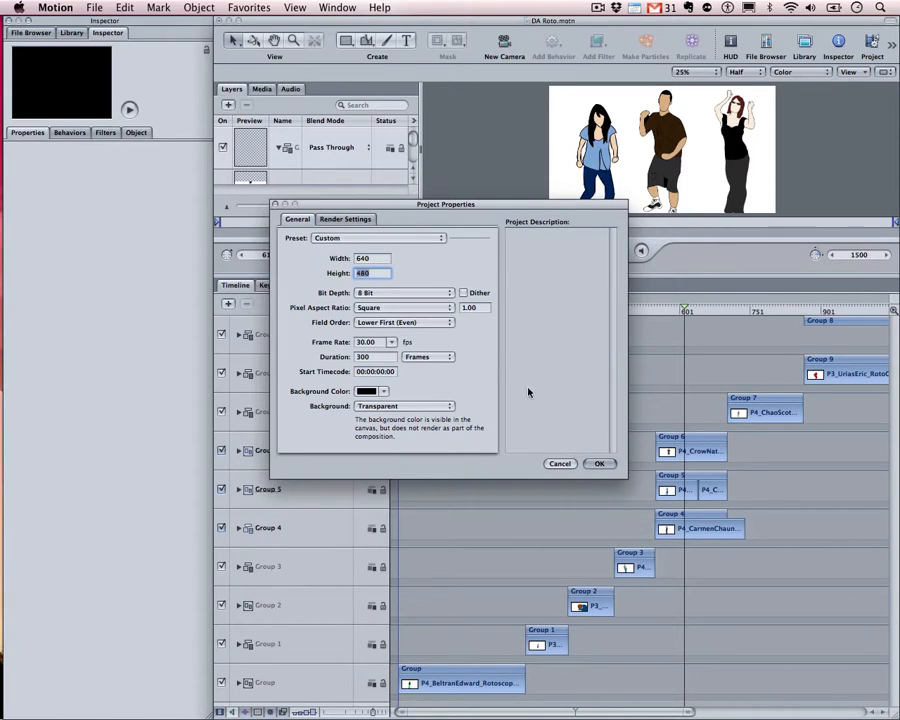
left_click(374, 238)
mouse_move(372, 8)
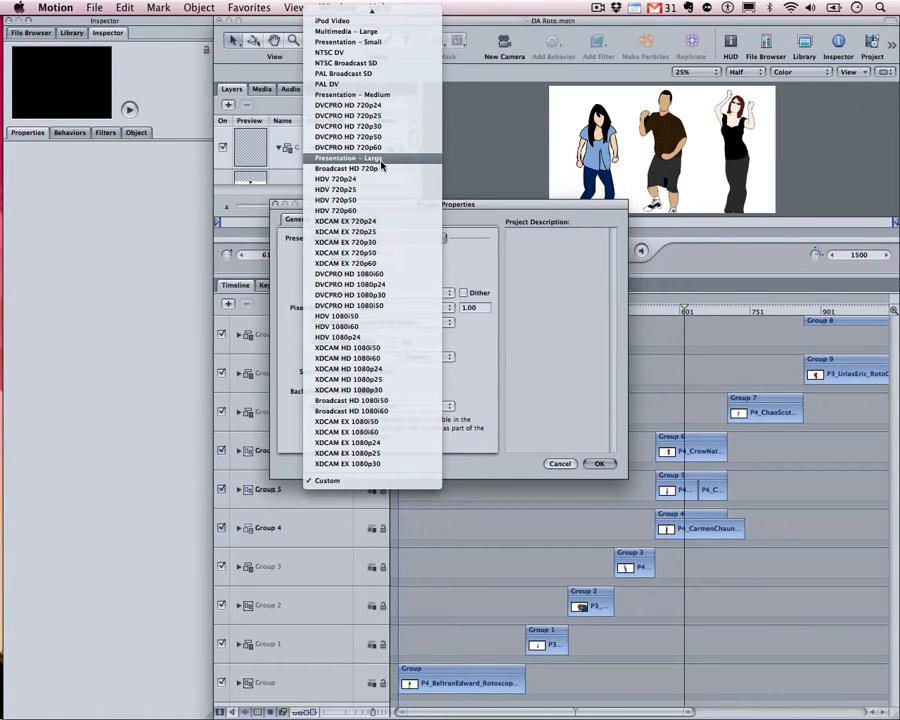
left_click(382, 169)
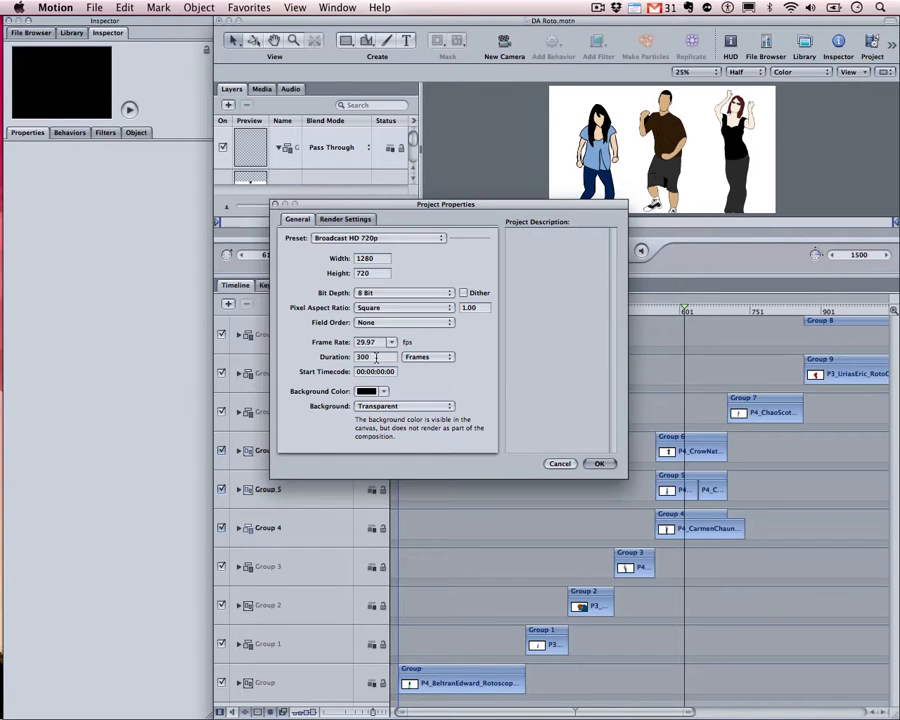
Enter a 1200-frame duration, then cancel the new project's properties
double_click(376, 357)
type("1200")
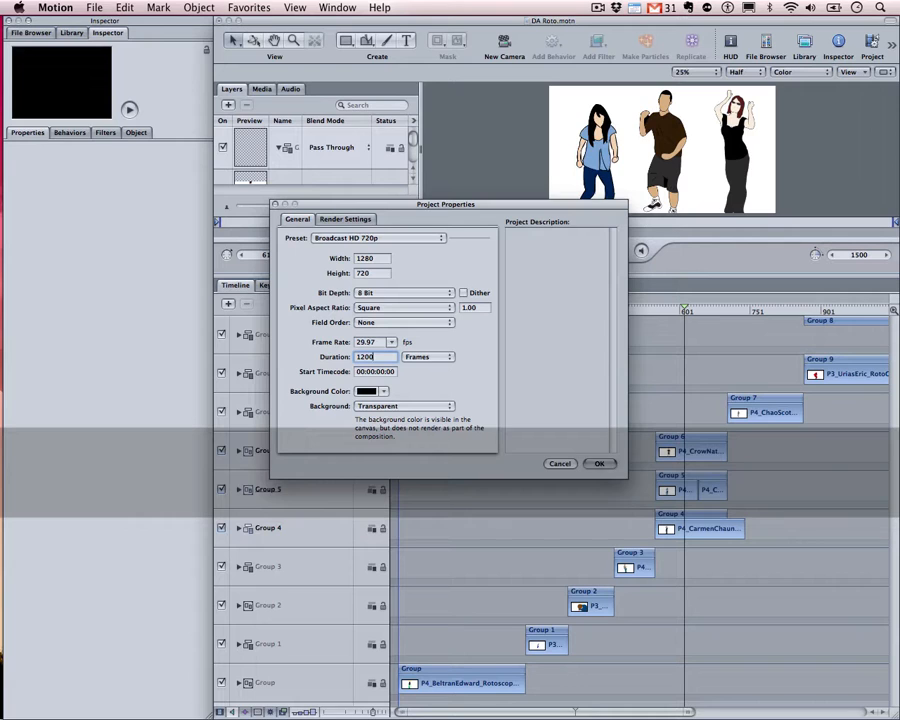
left_click(566, 466)
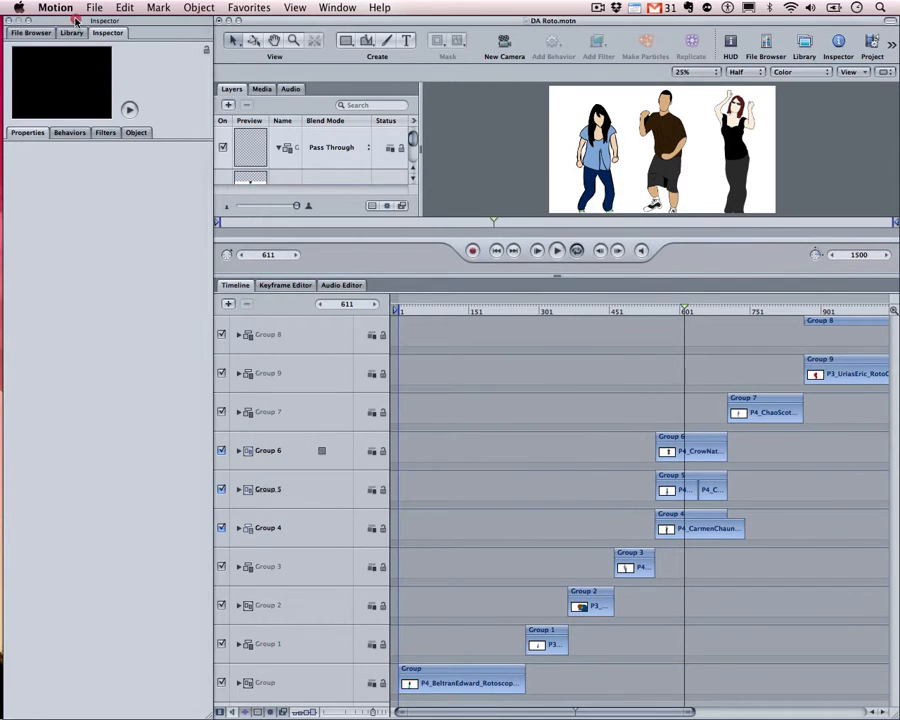
left_click(93, 8)
left_click(103, 25)
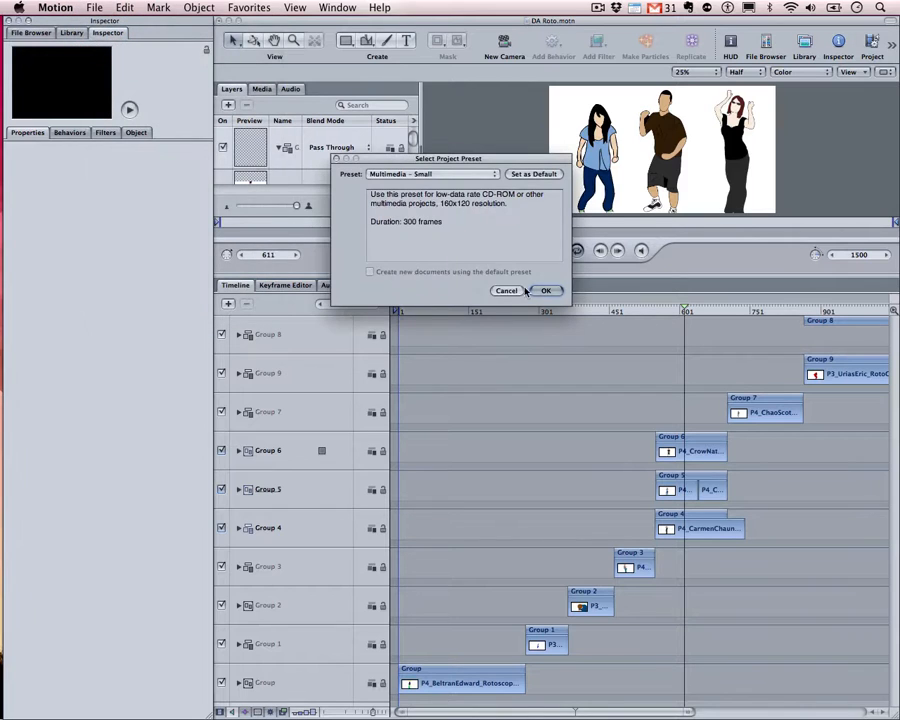
left_click(440, 174)
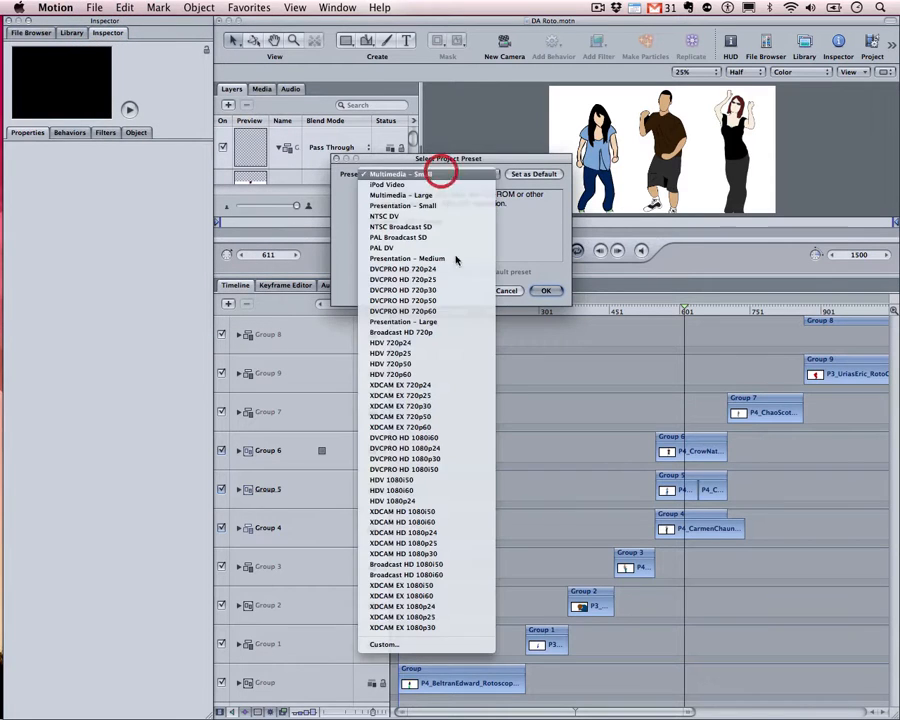
left_click(443, 332)
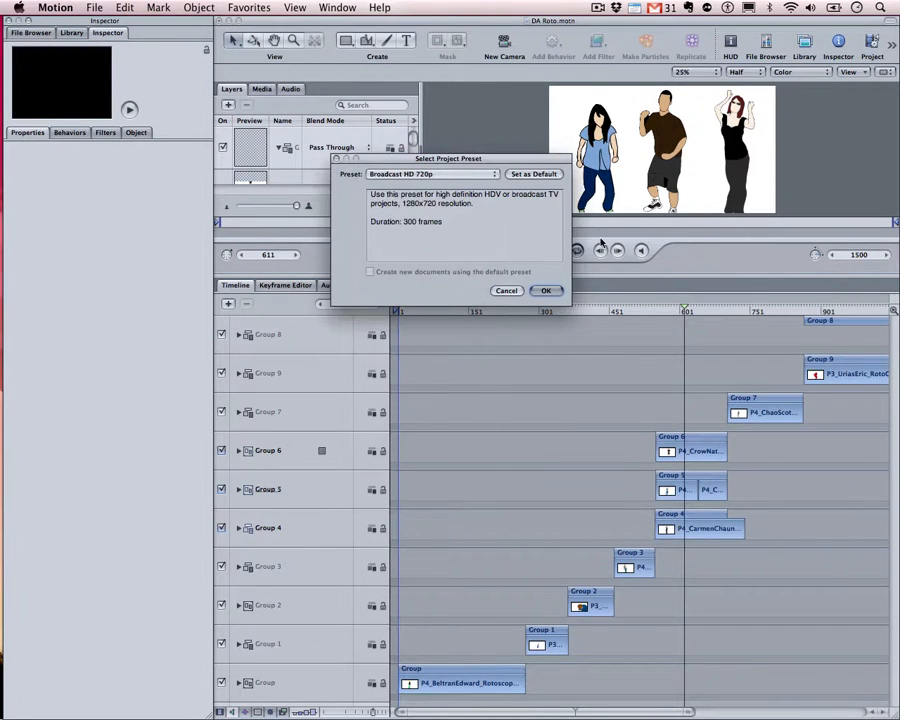
left_click(554, 297)
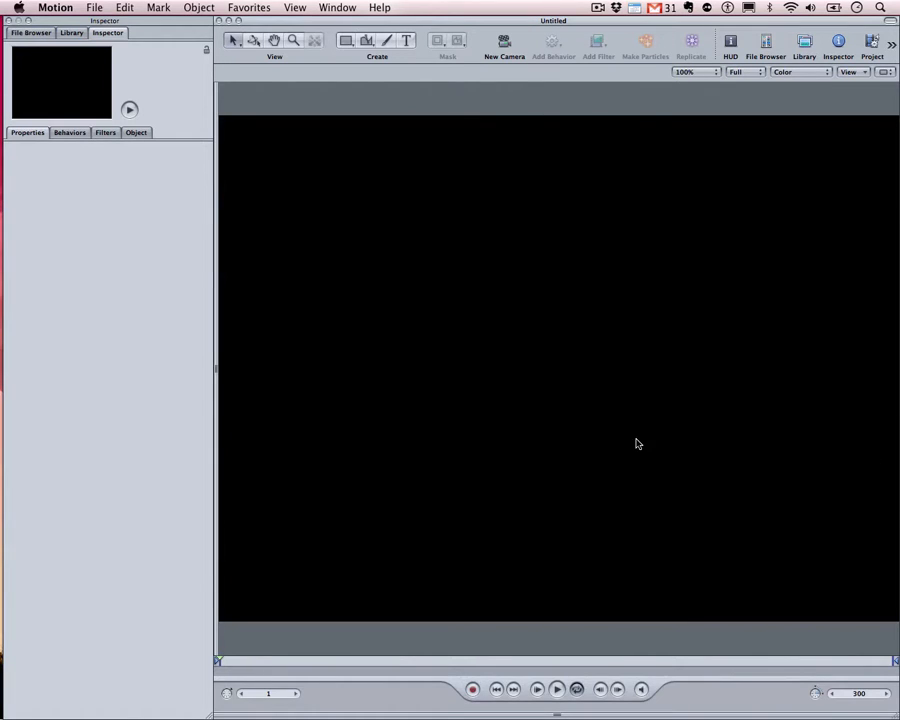
left_click(317, 10)
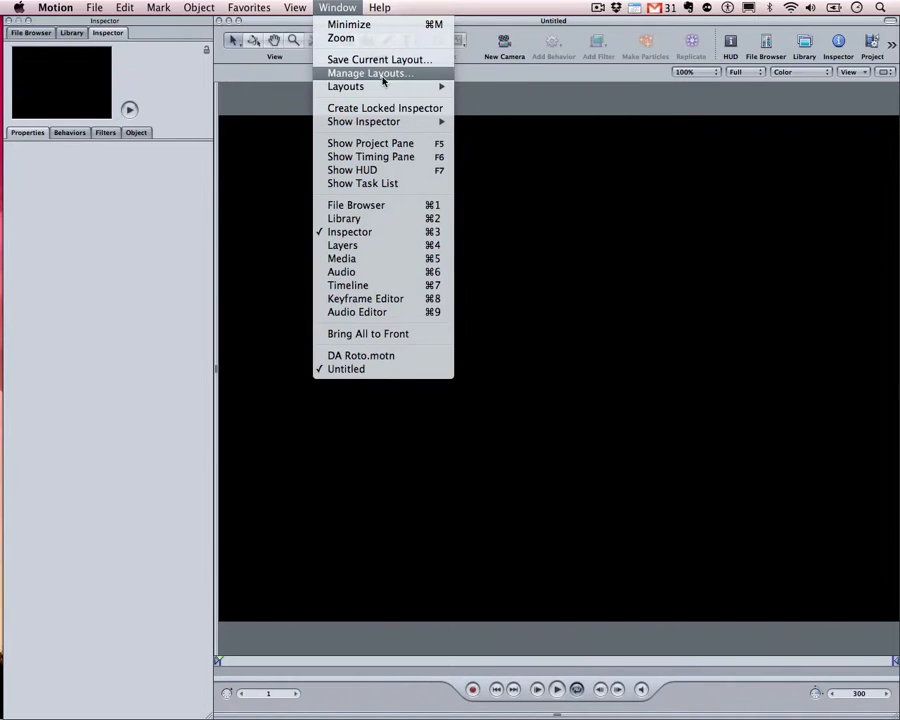
mouse_move(397, 88)
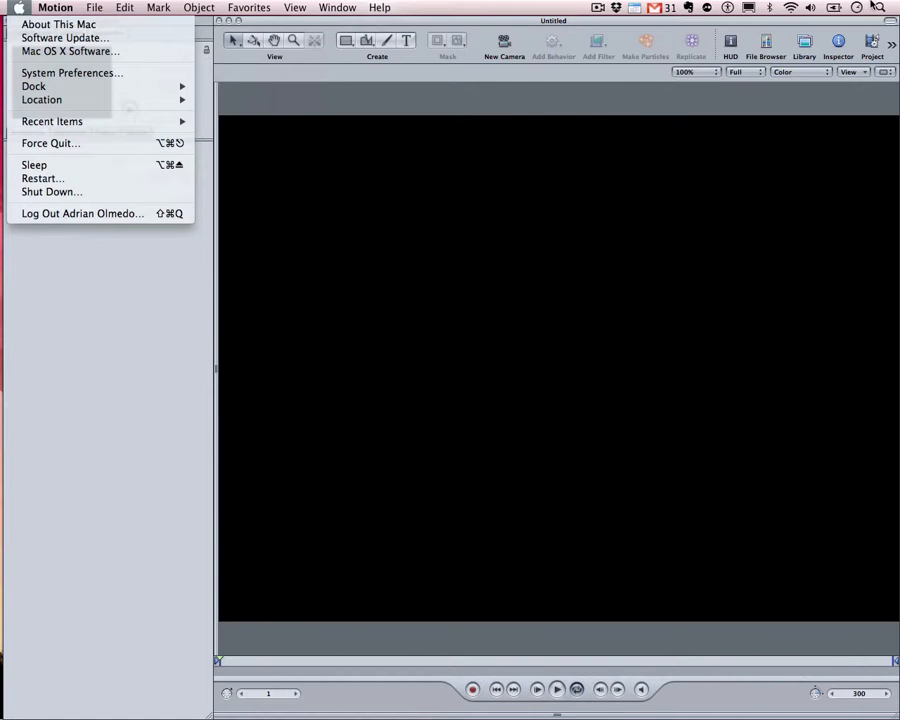
left_click(29, 5)
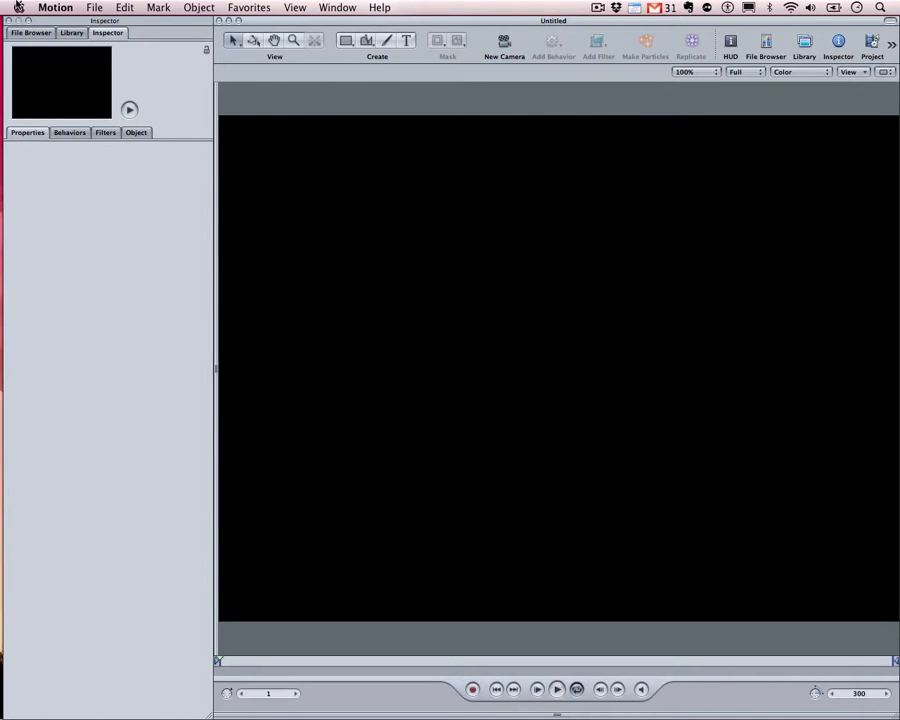
left_click(319, 9)
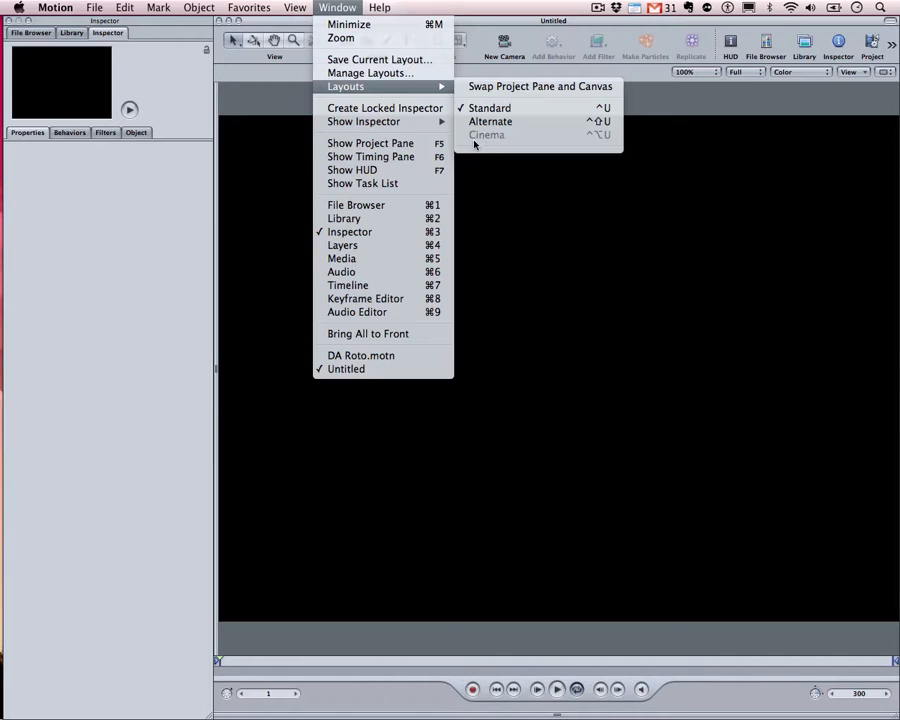
left_click(337, 9)
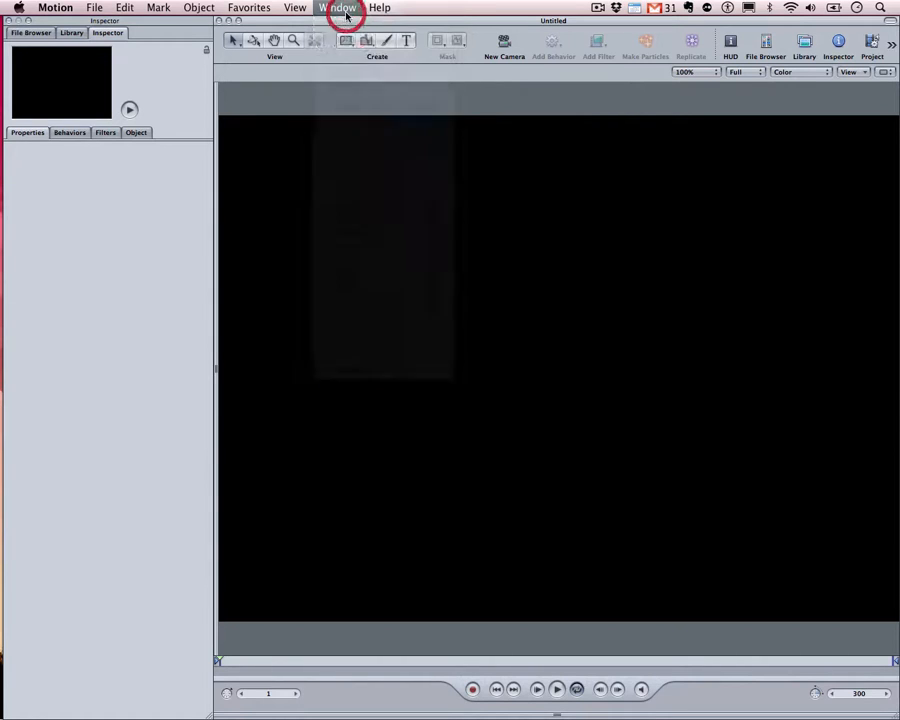
key("super+3")
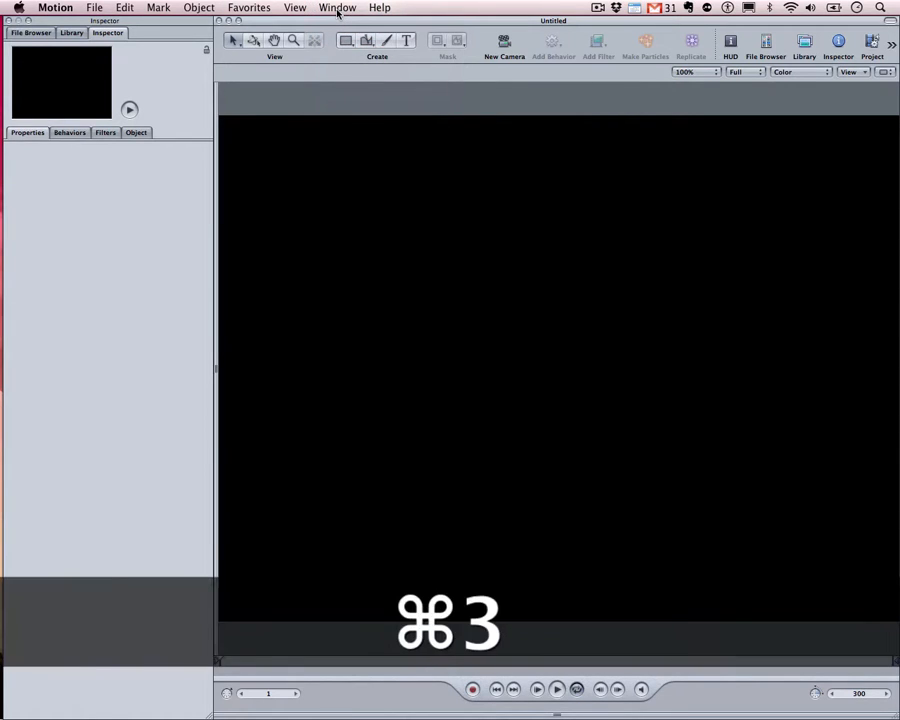
Show the Inspector, Layers list and a taller Timeline below the canvas
key("super+3")
key("super+4")
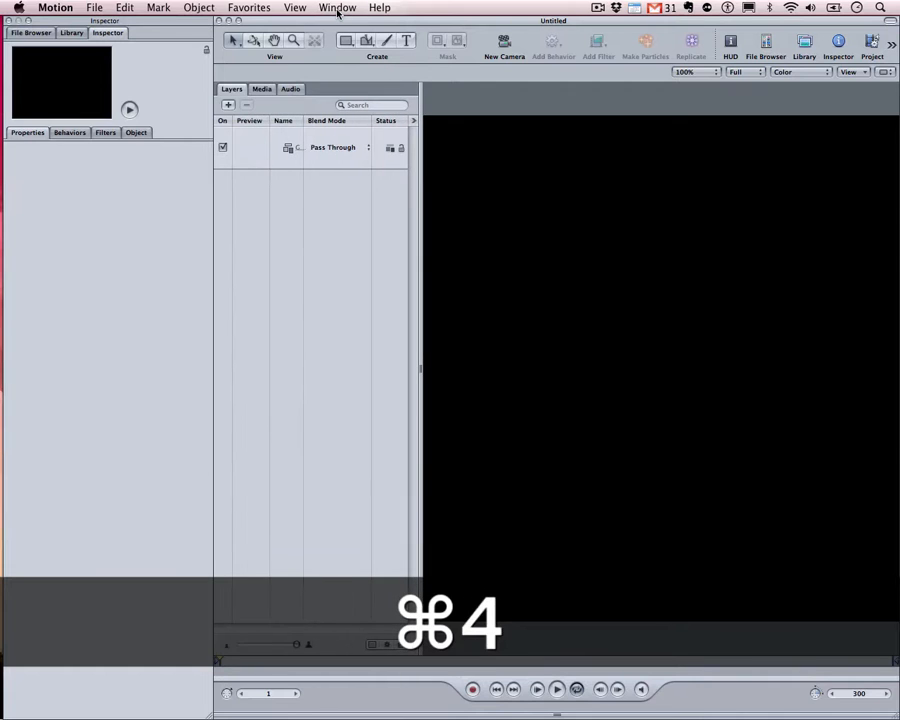
key("super+7")
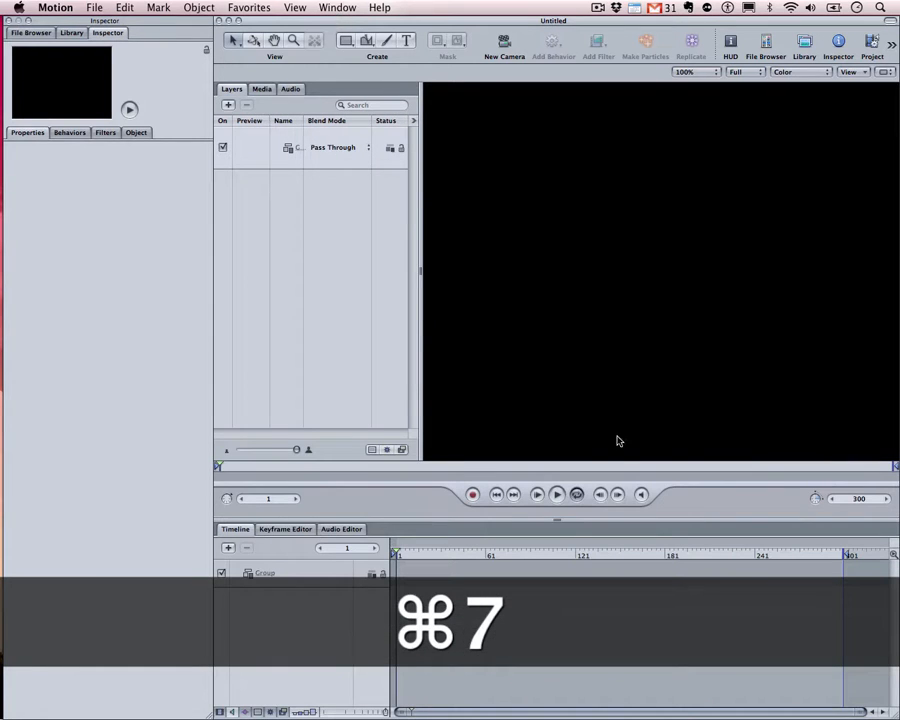
left_click_drag(555, 519, 559, 470)
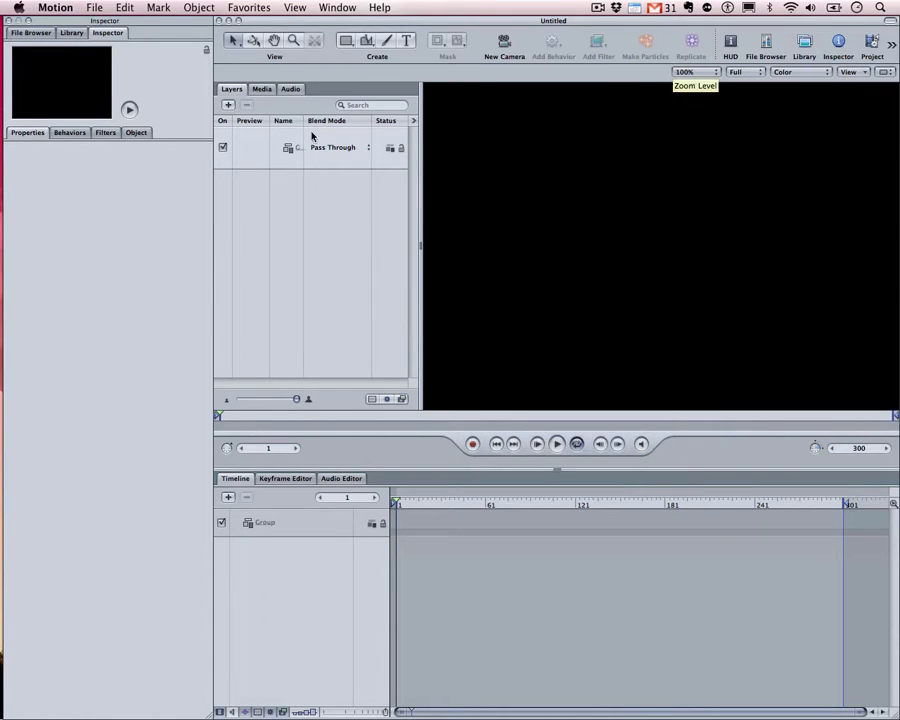
Fit the canvas in the viewer and resize the canvas area against the Timeline
left_click(721, 77)
left_click(713, 75)
left_click(704, 74)
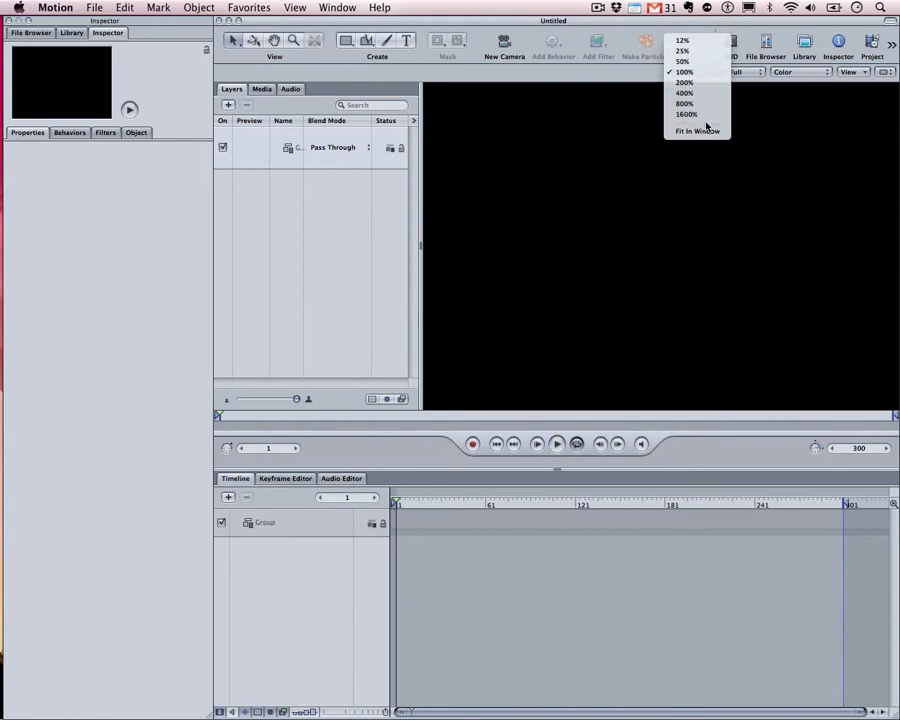
left_click(706, 129)
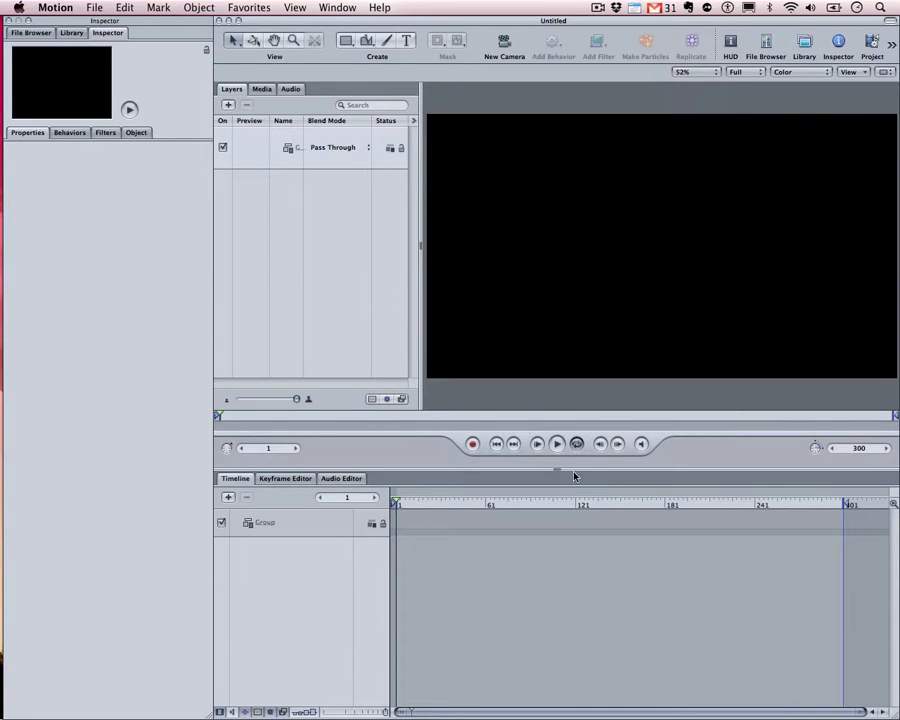
left_click_drag(566, 470, 613, 389)
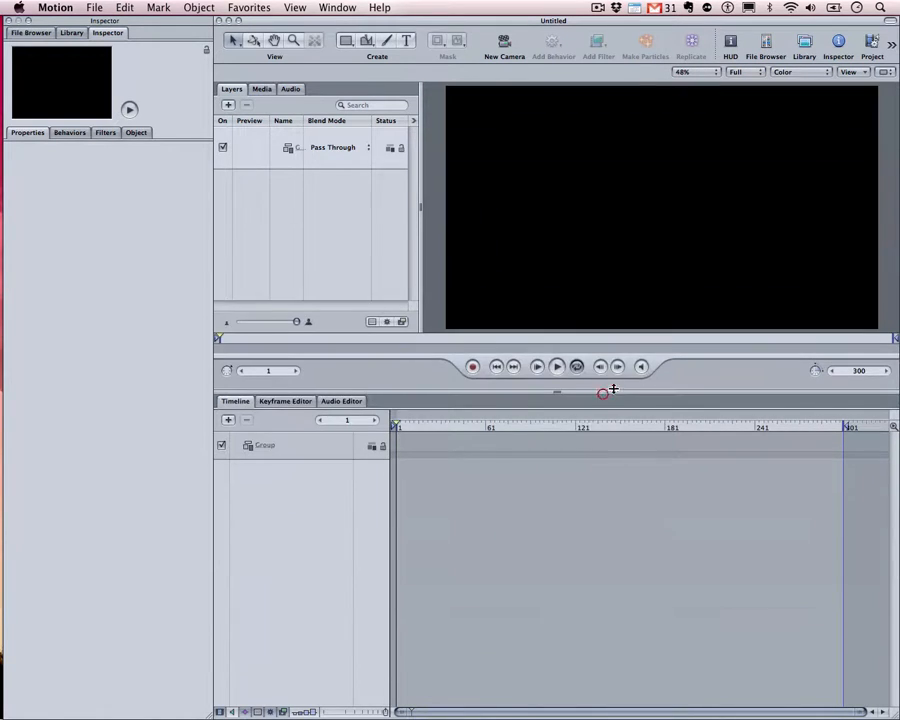
View the canvas at 100%, pan around it, then fit it back in the viewer
left_click(703, 75)
left_click(697, 119)
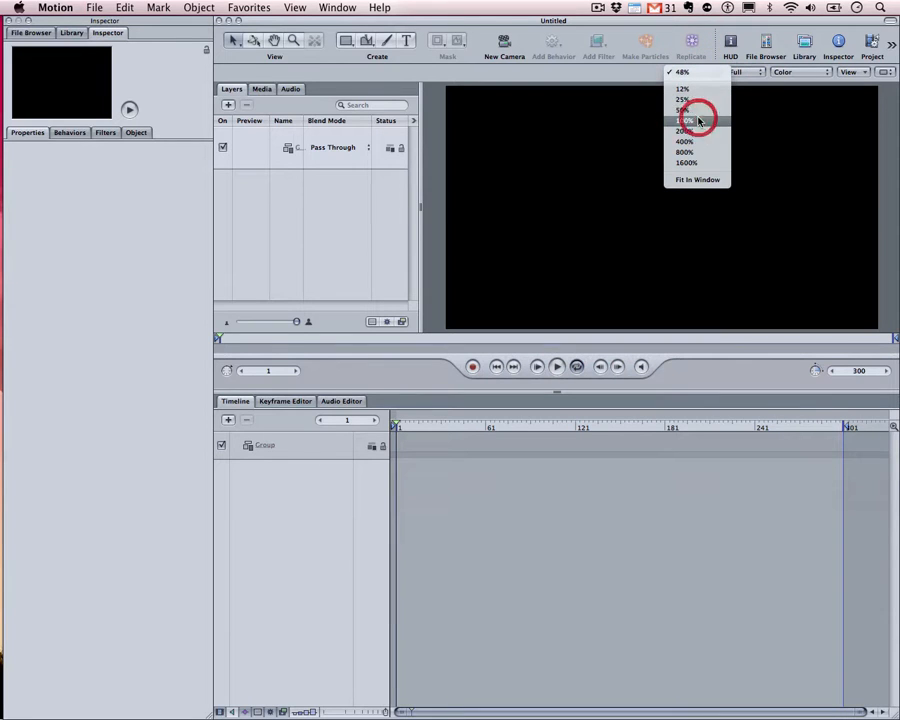
key("space")
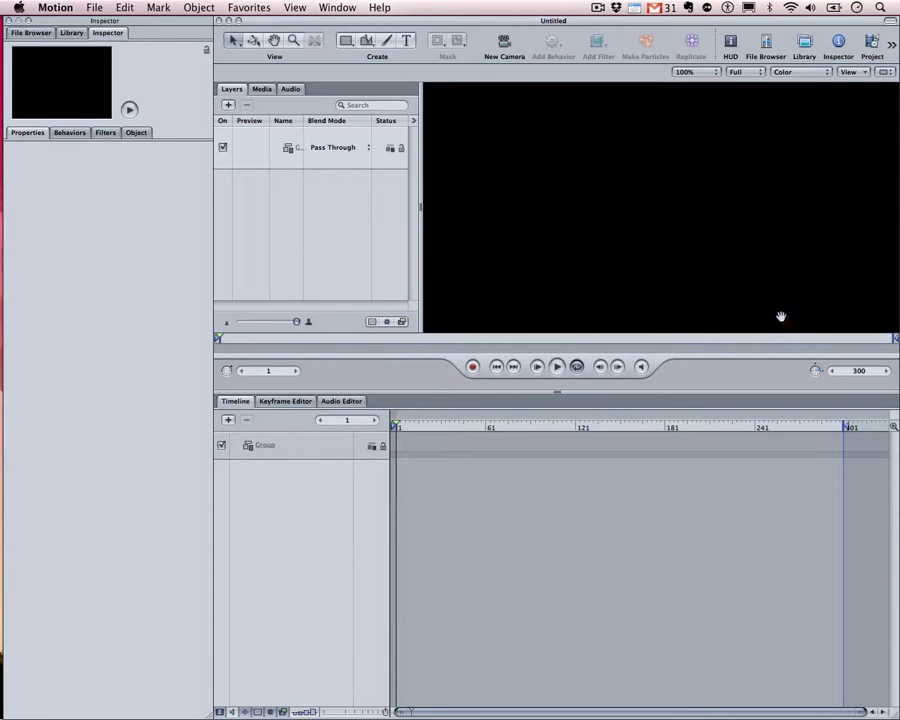
left_click_drag(640, 195, 808, 301)
left_click_drag(618, 162, 410, 179)
left_click_drag(725, 169, 518, 213)
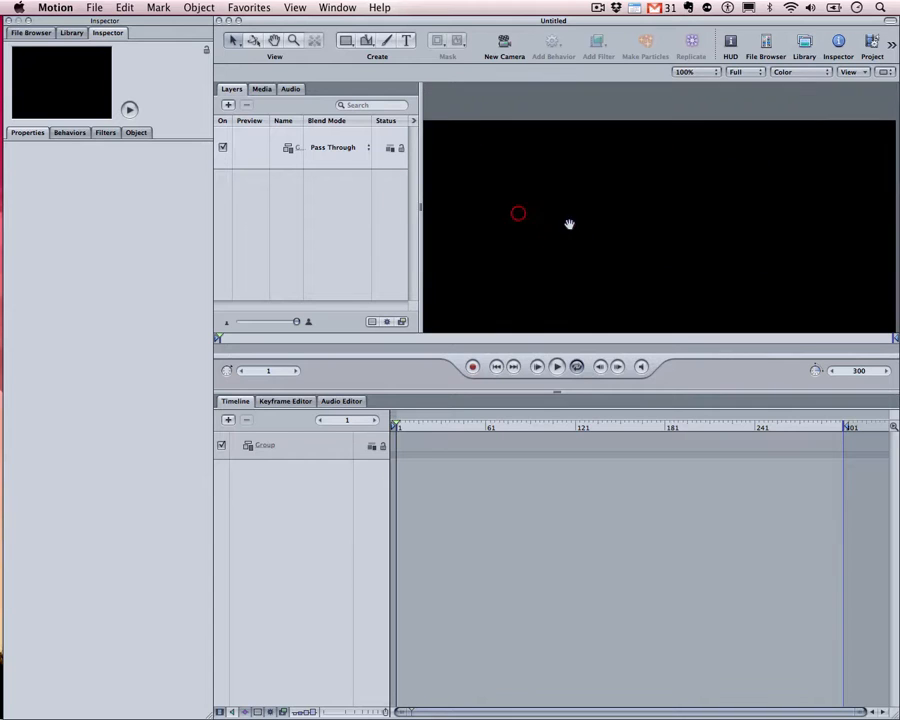
left_click_drag(640, 223, 420, 223)
left_click_drag(500, 256, 836, 167)
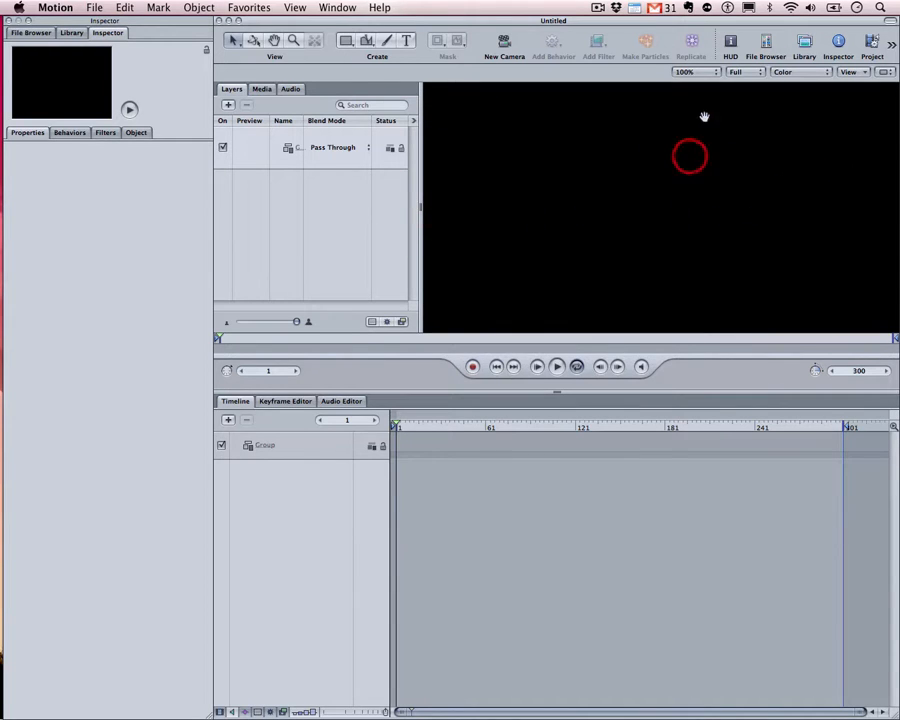
left_click(697, 72)
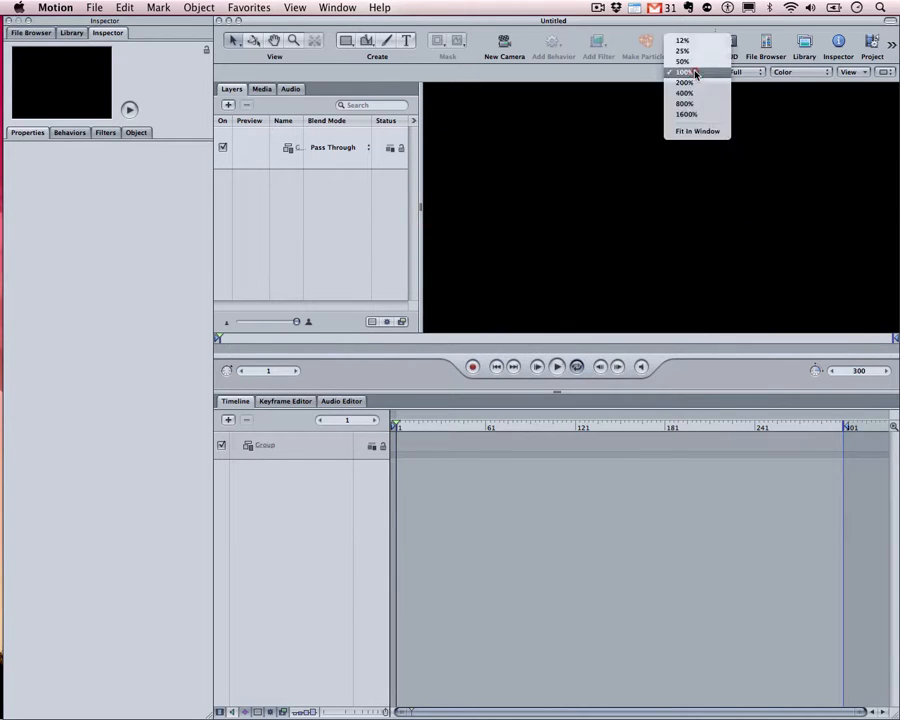
left_click(696, 131)
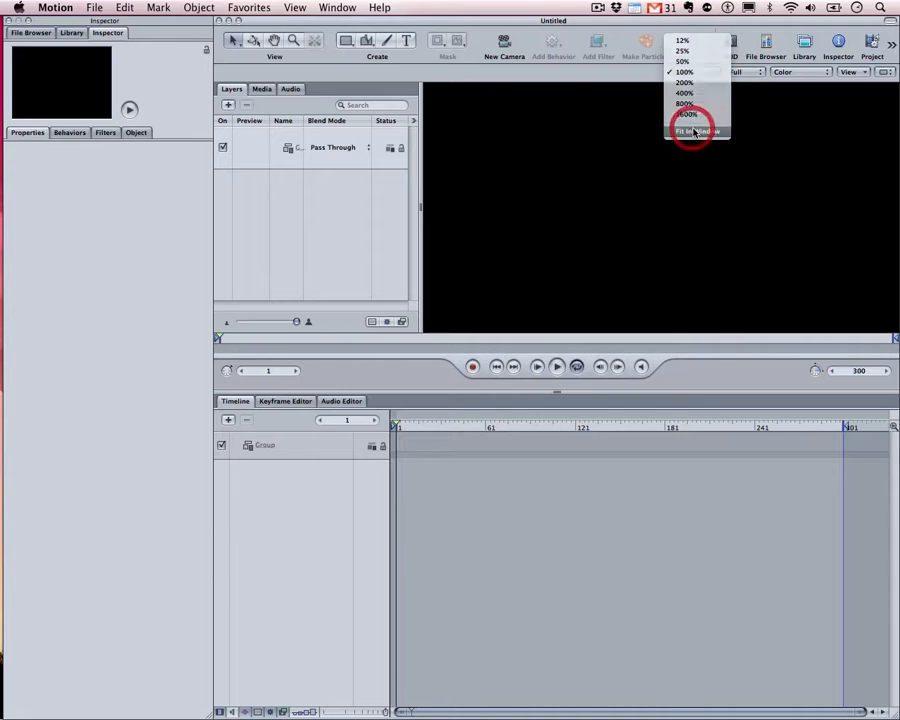
Lower the display resolution to Half, then to Third
left_click(759, 75)
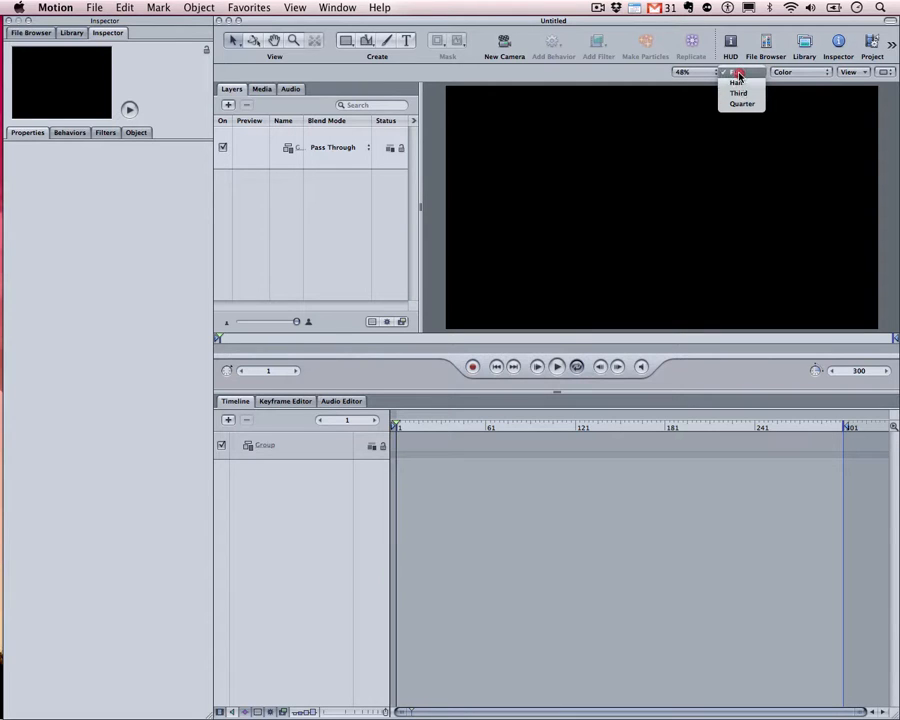
left_click(741, 86)
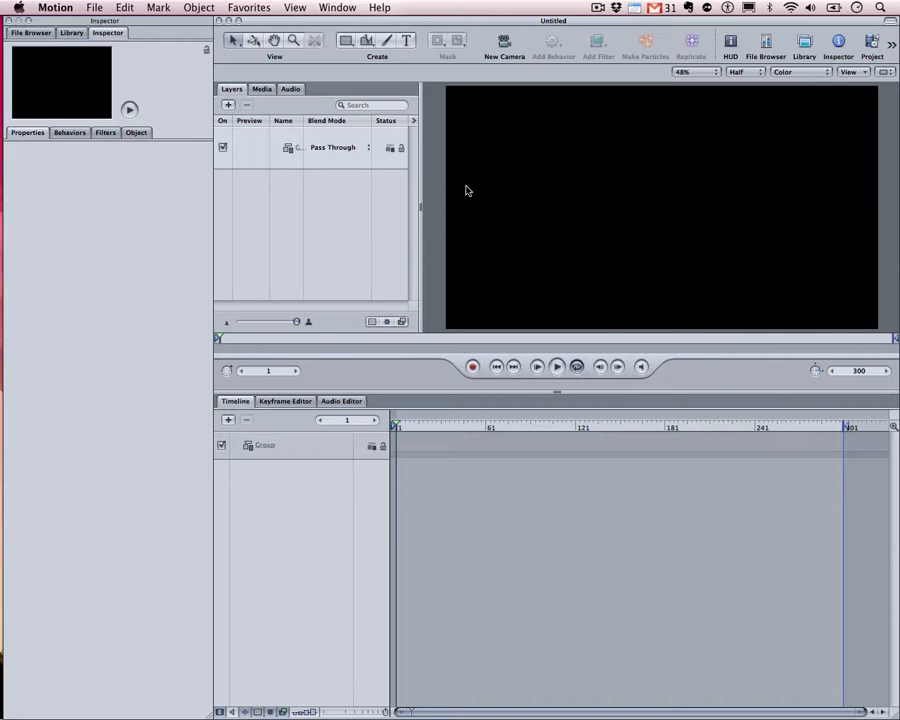
left_click(733, 73)
left_click(737, 82)
mouse_move(397, 416)
left_mouse_down()
mouse_move(484, 421)
mouse_move(396, 421)
left_mouse_up()
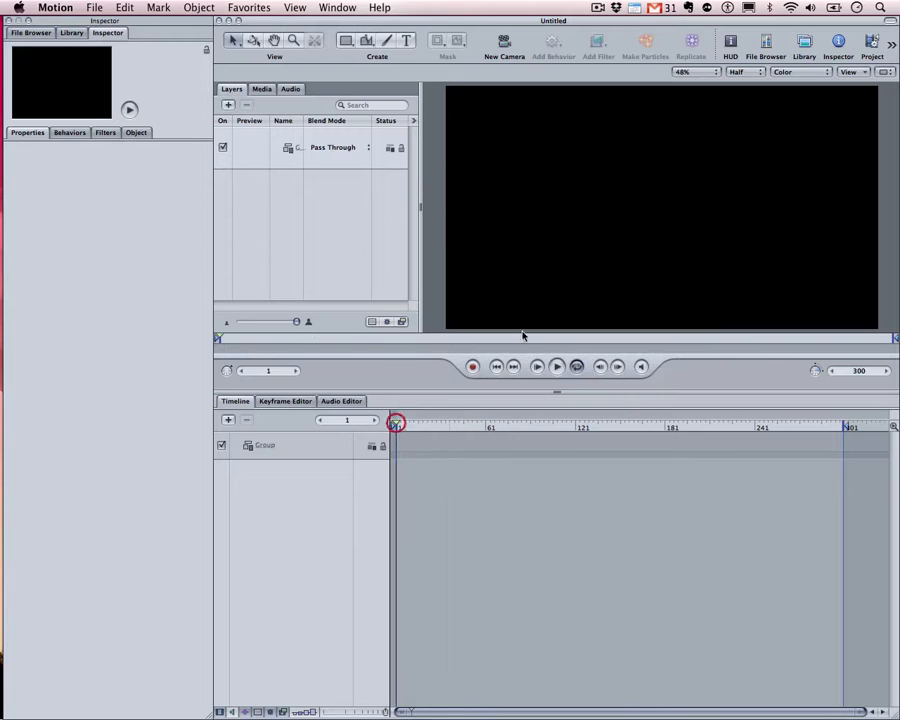
left_click(750, 68)
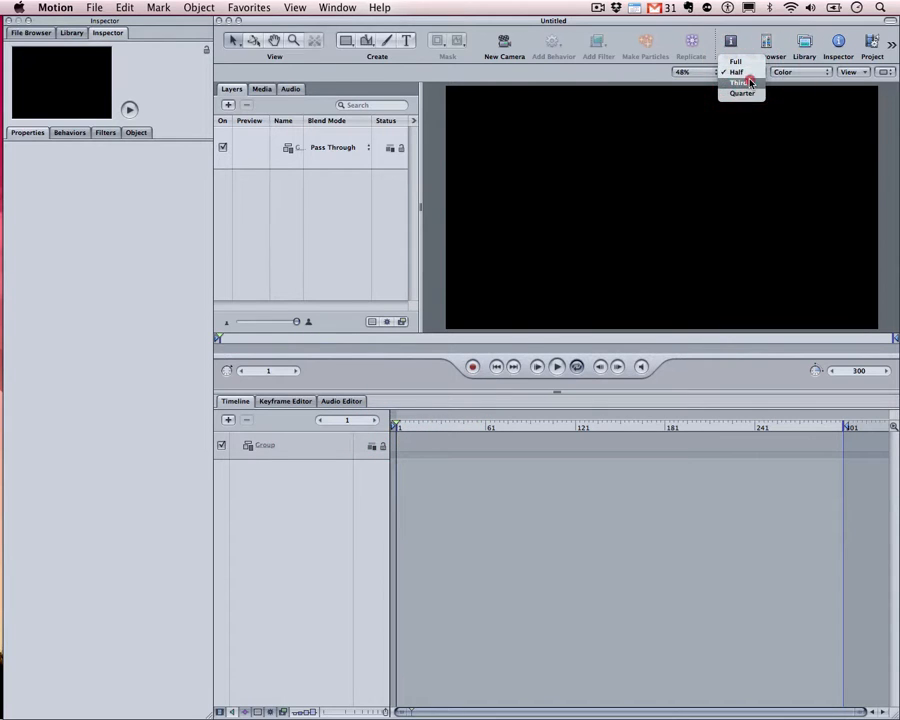
left_click(744, 83)
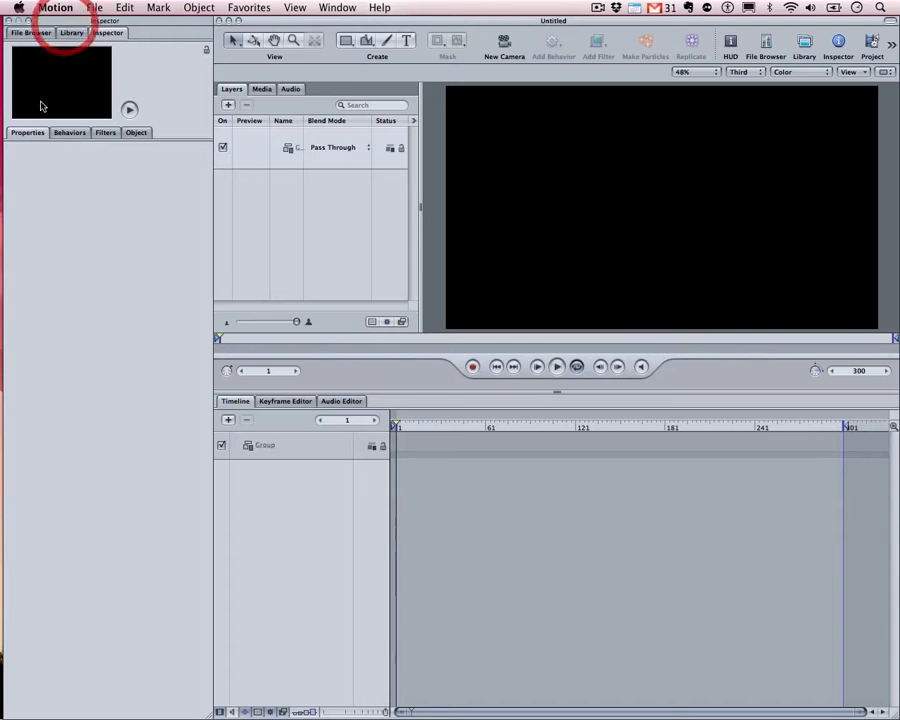
Open the File Browser and expand the ROTO P3 & P4 folder
left_click(31, 33)
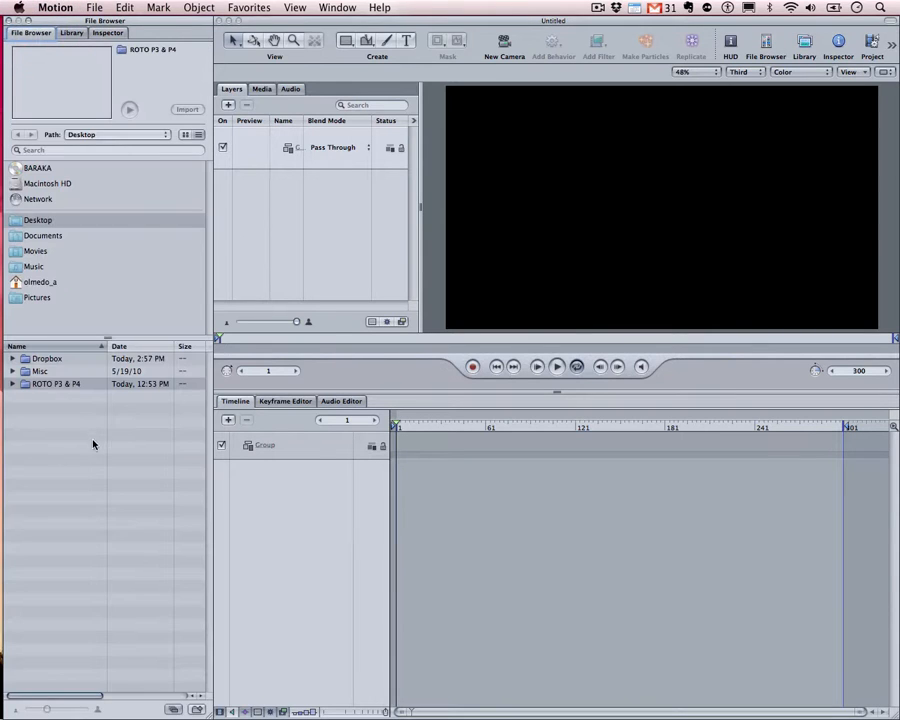
left_click(45, 385)
left_click(13, 385)
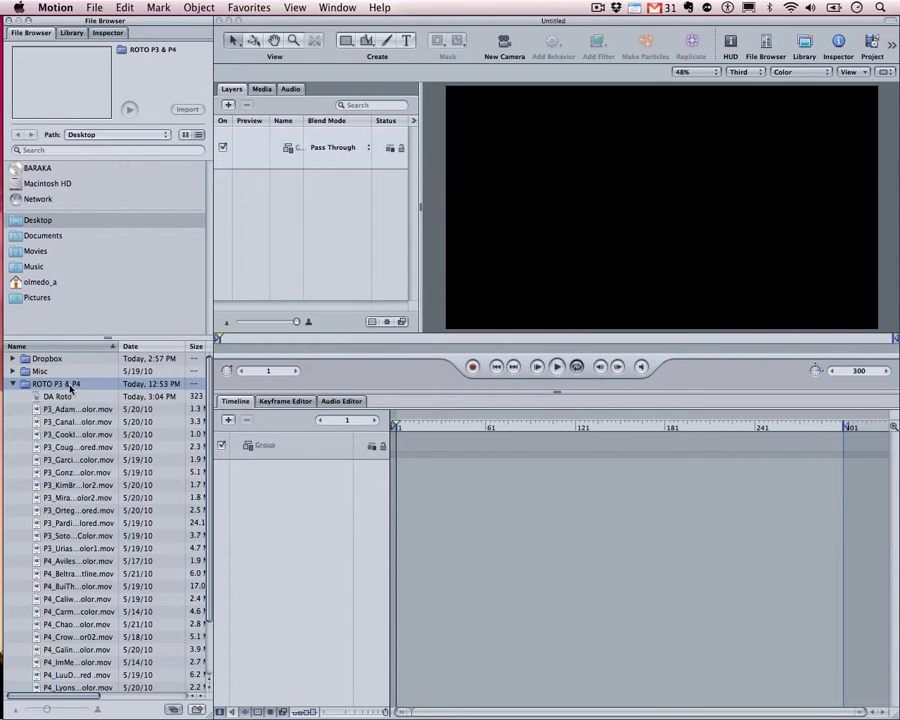
scroll(75, 456, "down", 3)
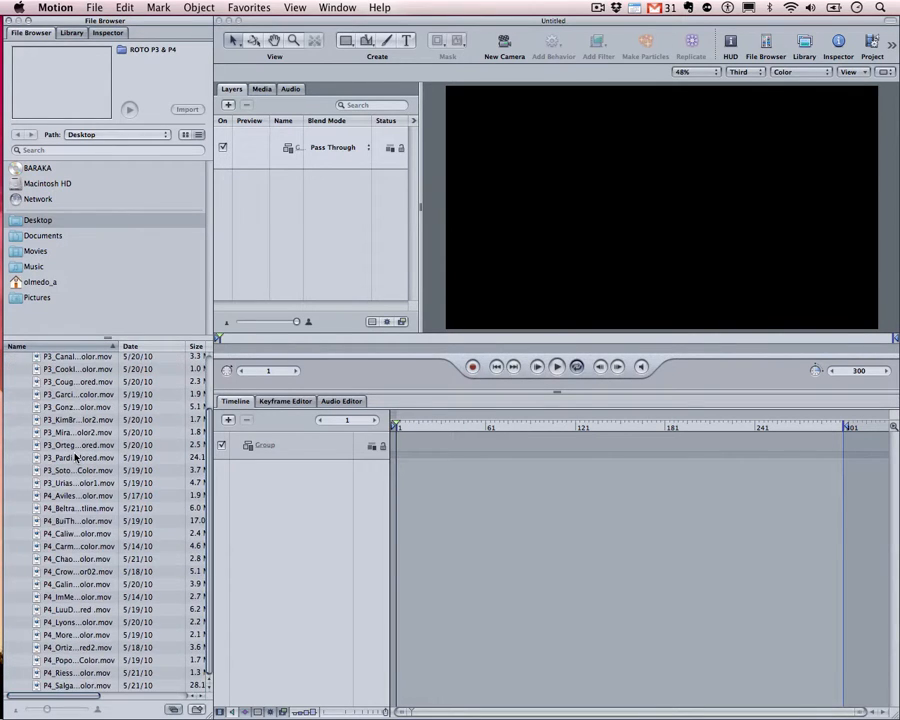
scroll(76, 456, "up", 3)
Preview several P3 student clips, then a P4 student clip
left_click(80, 409)
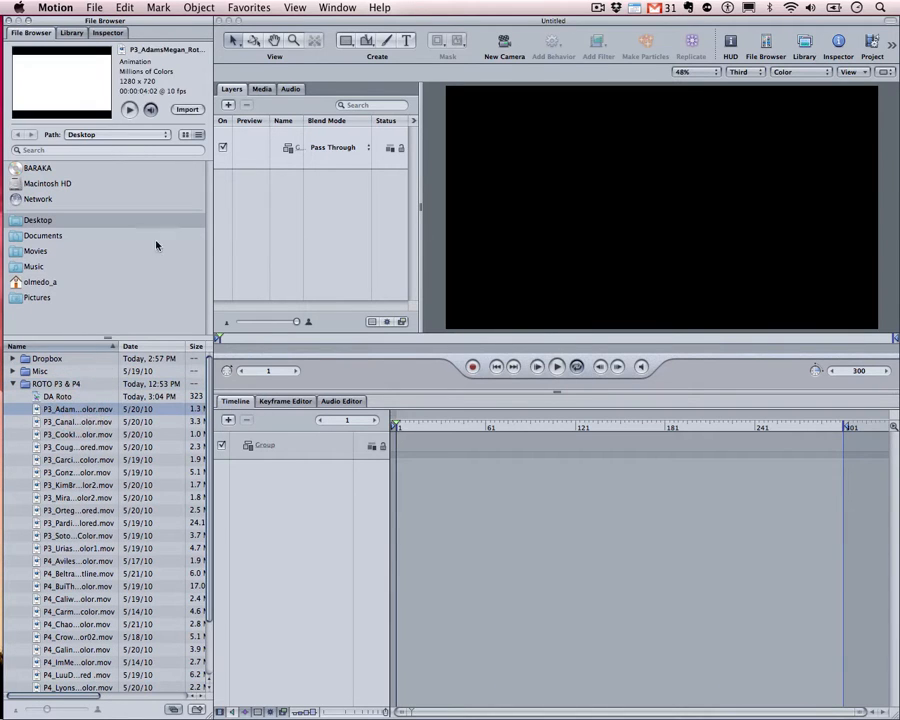
left_click(70, 413)
left_click(78, 422)
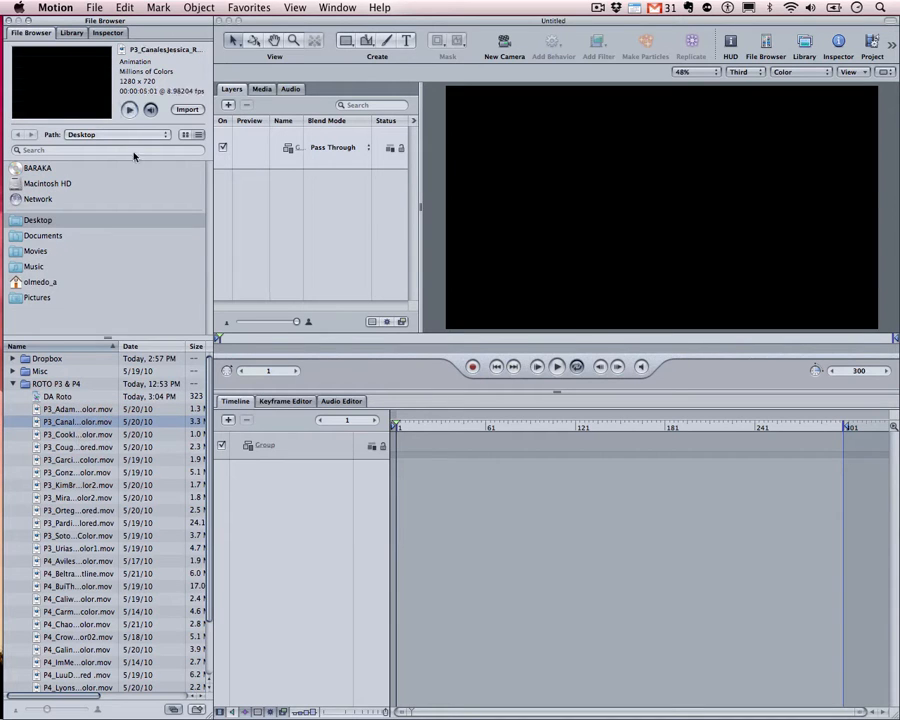
key("Down")
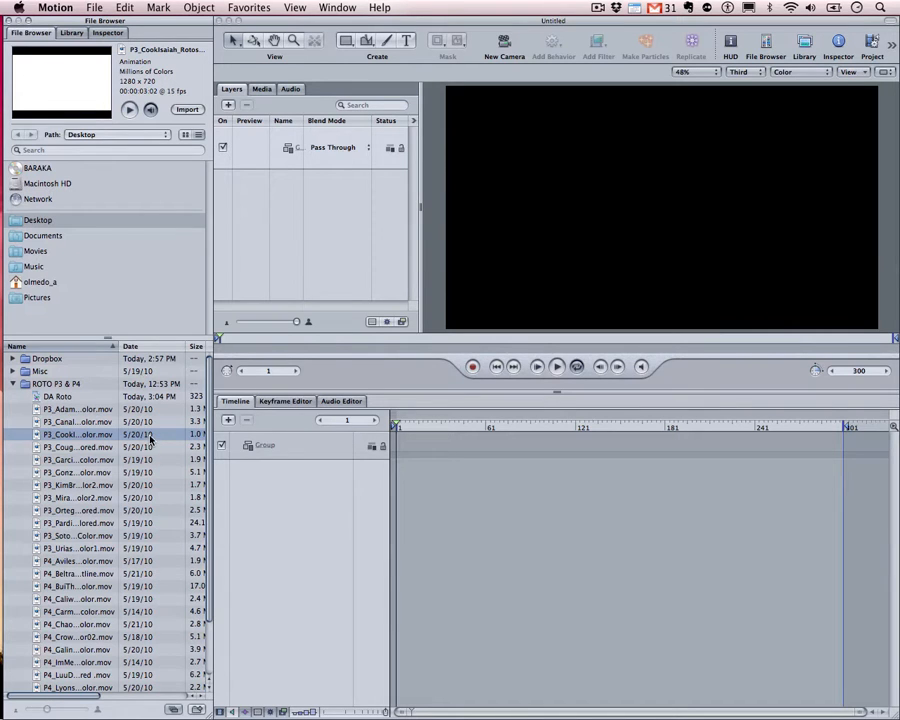
scroll(150, 440, "down", 5)
scroll(150, 440, "up", 4)
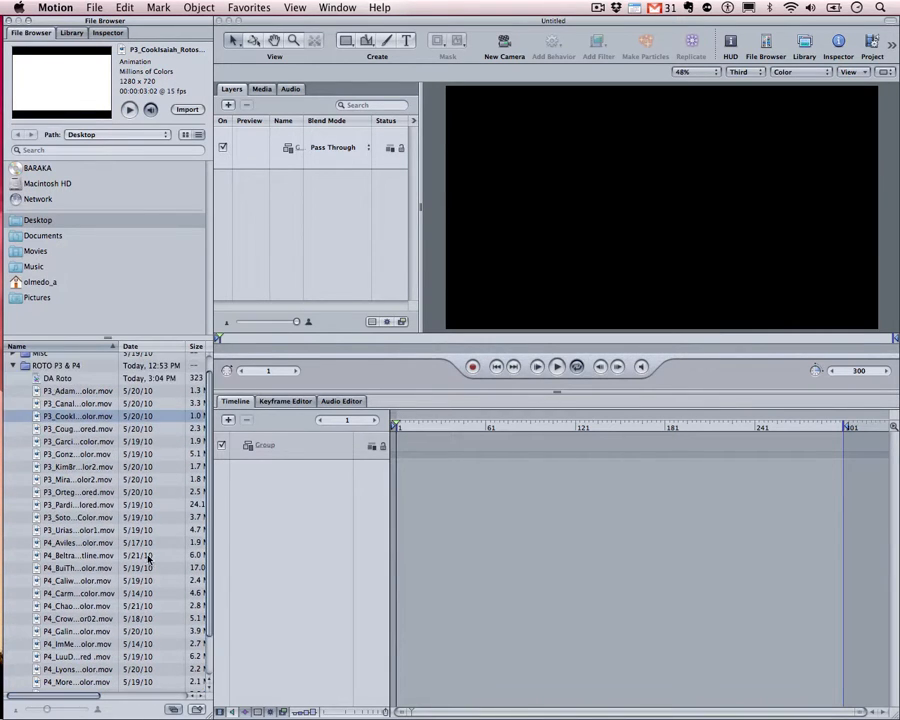
left_click(77, 554)
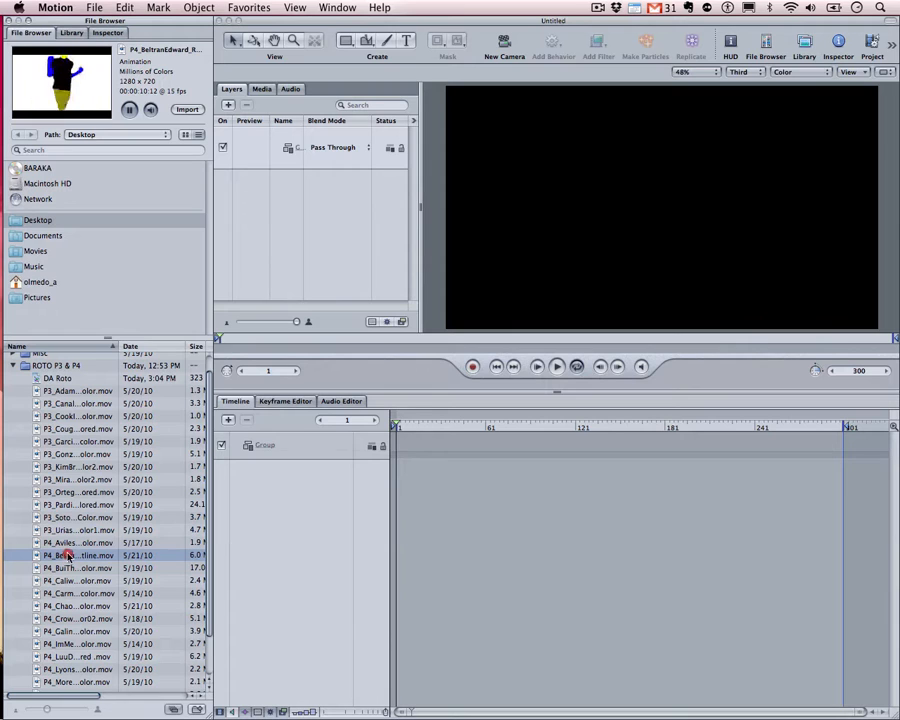
Add the previewed P4 clip to the project and delete the leftover empty group
left_click_drag(68, 556, 294, 520)
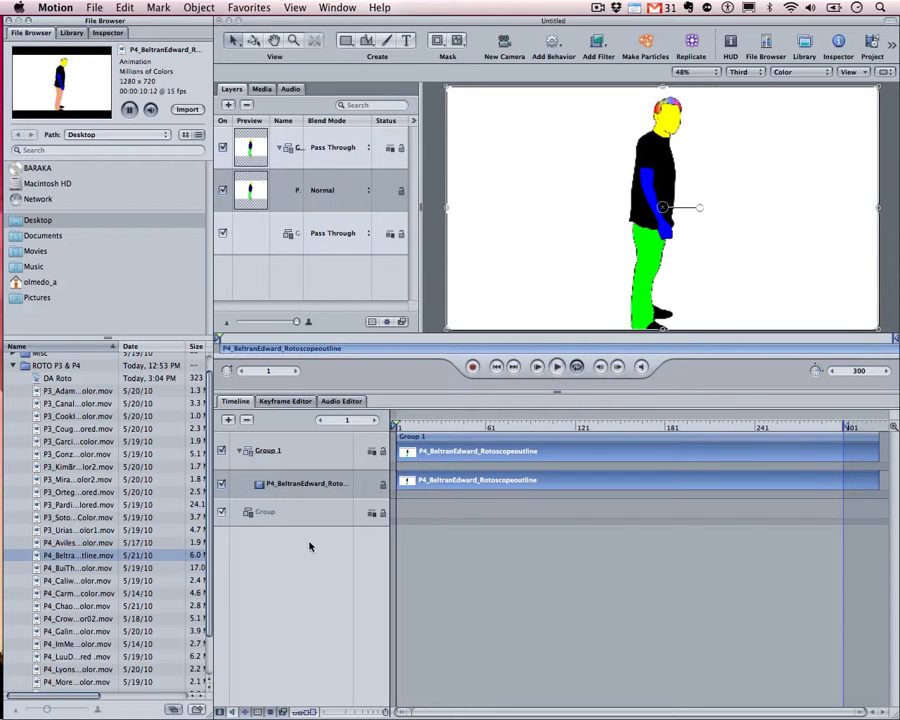
left_click(266, 510)
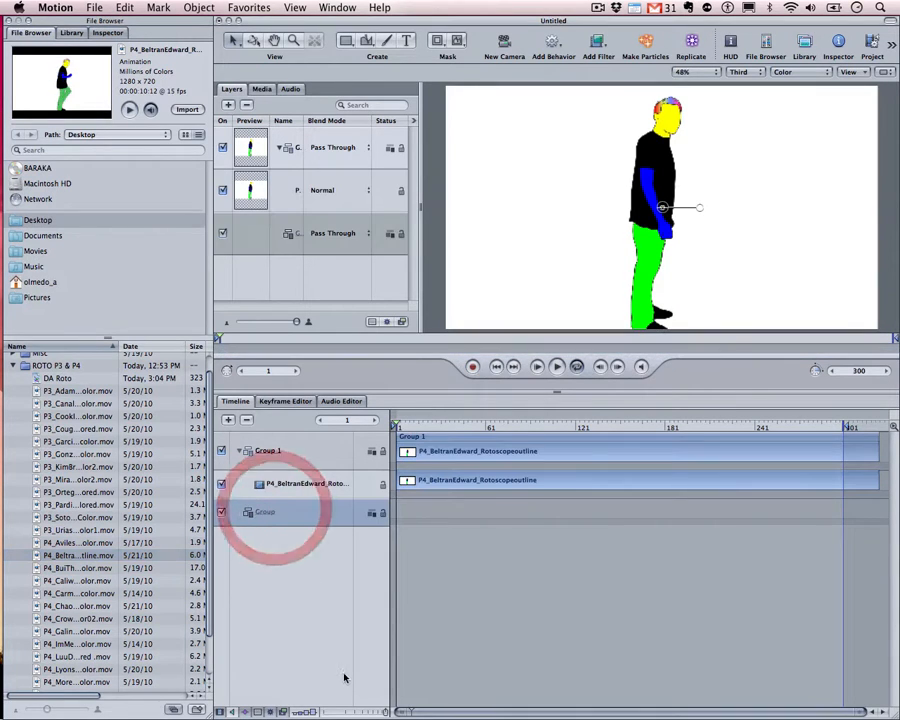
key("Delete")
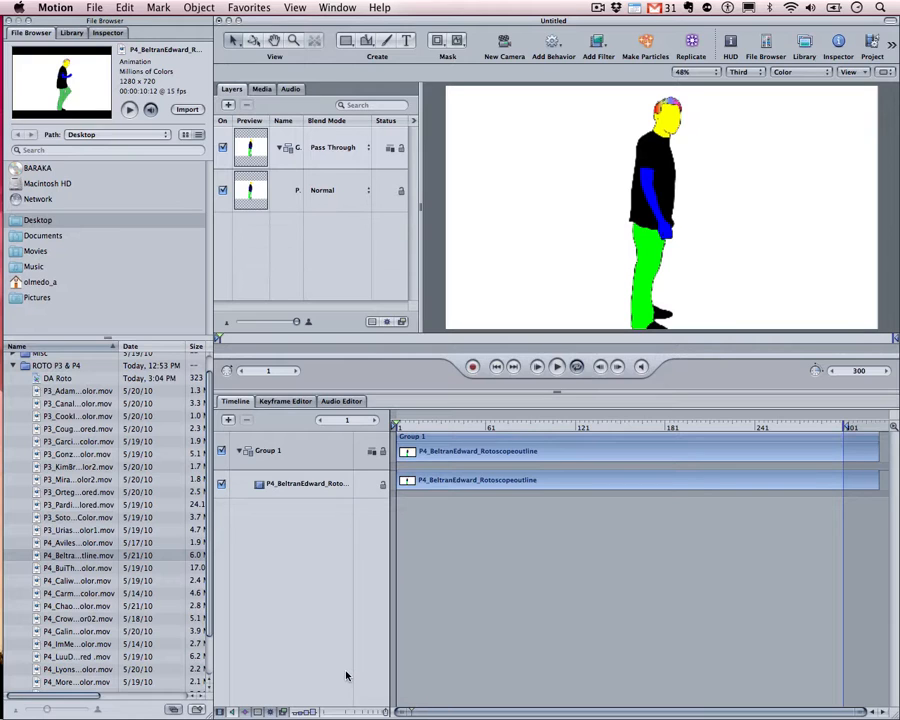
Select Group 1's roto character layer, undoing an accidental move on the canvas
left_click(285, 450)
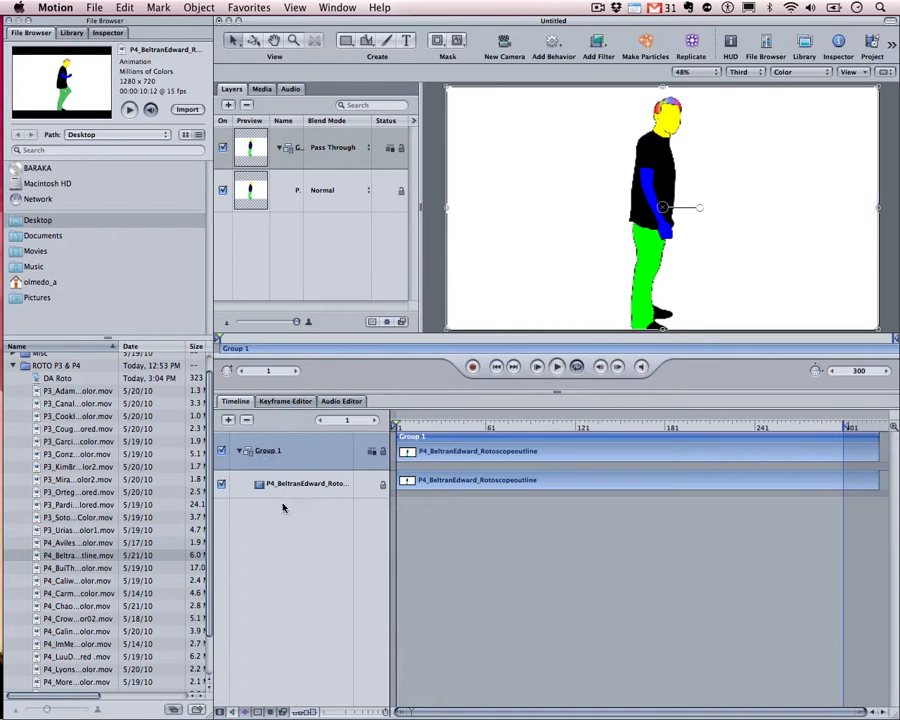
left_click(285, 484)
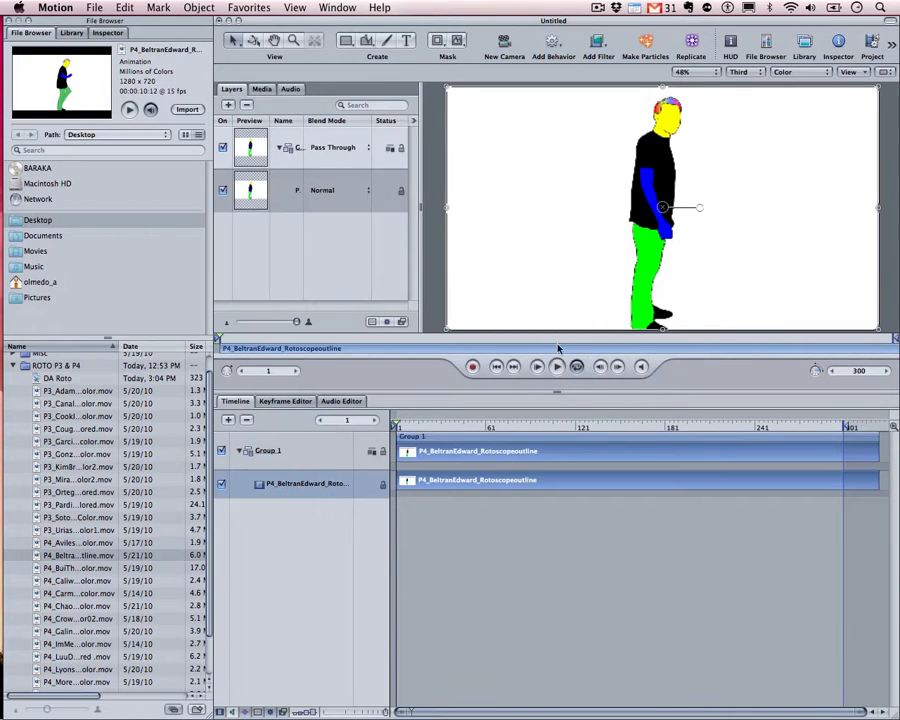
left_click_drag(660, 184, 678, 173)
key("ctrl+z")
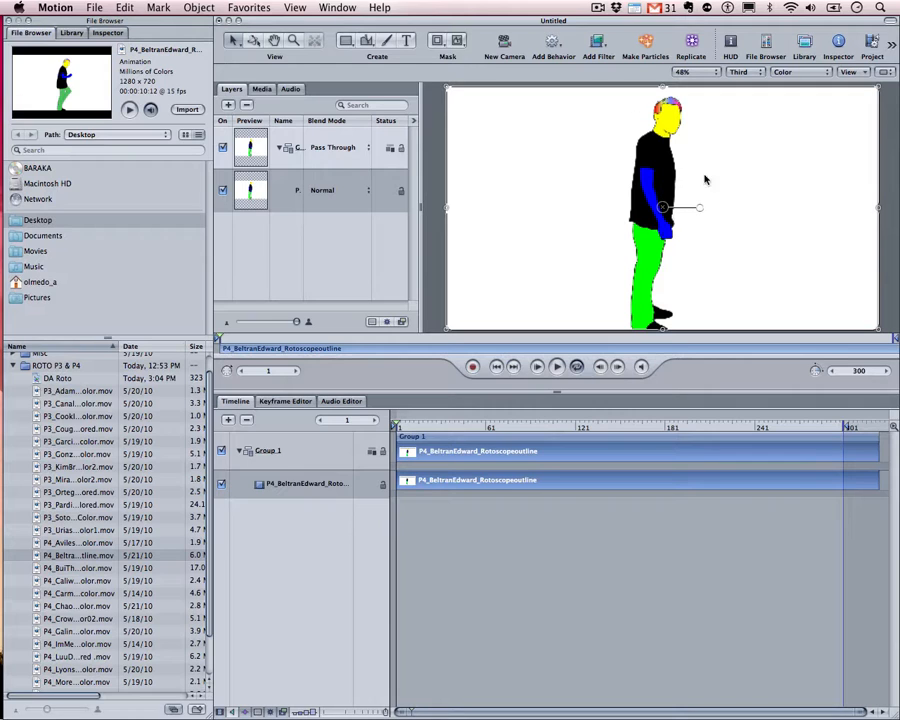
left_click(740, 72)
left_click(737, 44)
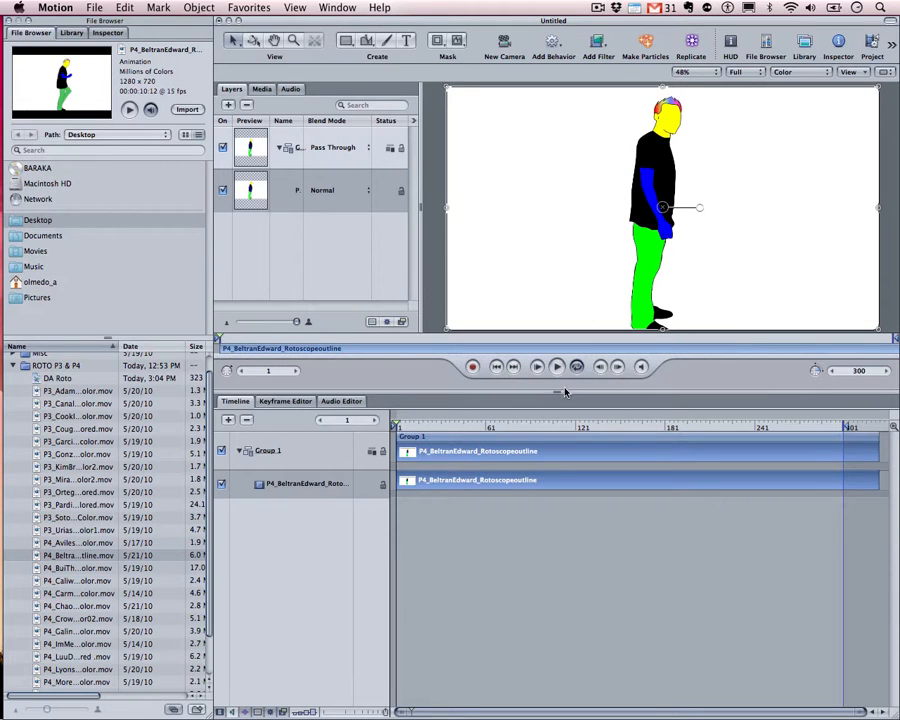
left_click_drag(555, 393, 615, 390)
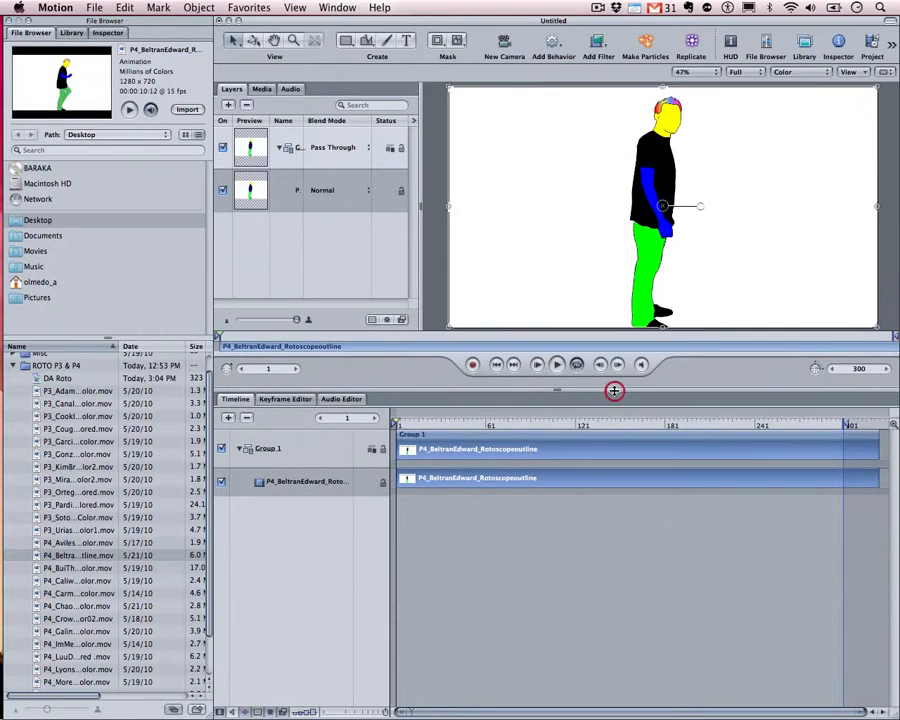
left_click_drag(413, 434, 477, 422)
left_click(745, 73)
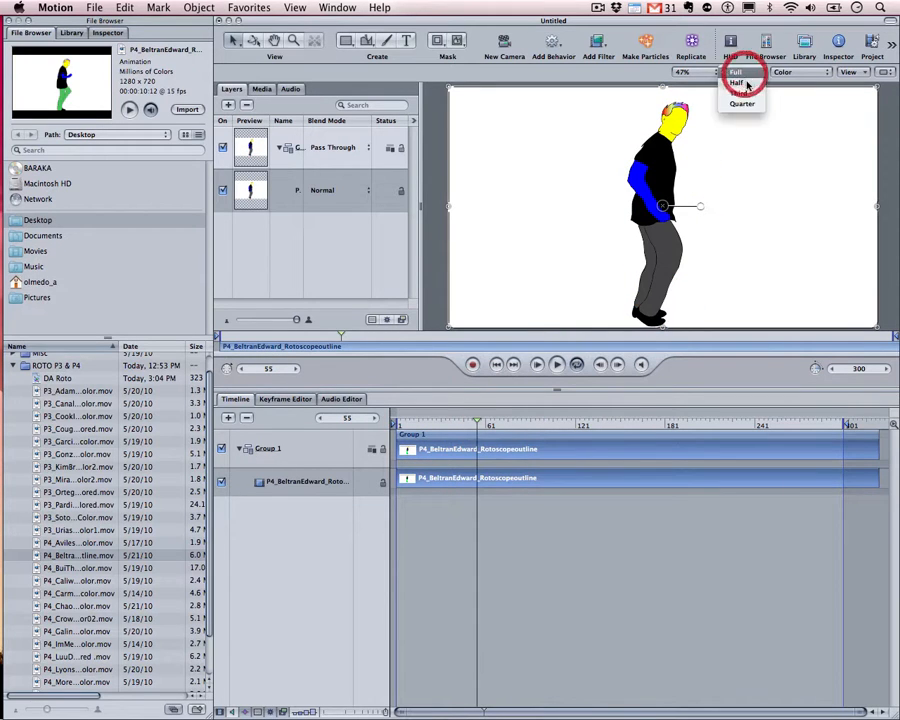
left_click(742, 93)
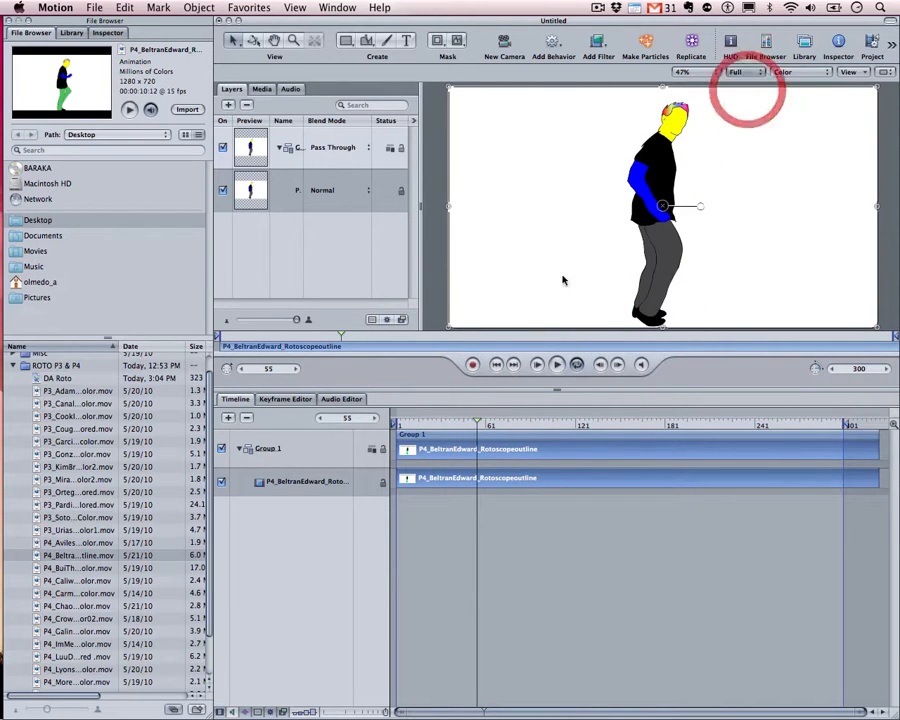
left_click_drag(477, 422, 402, 420)
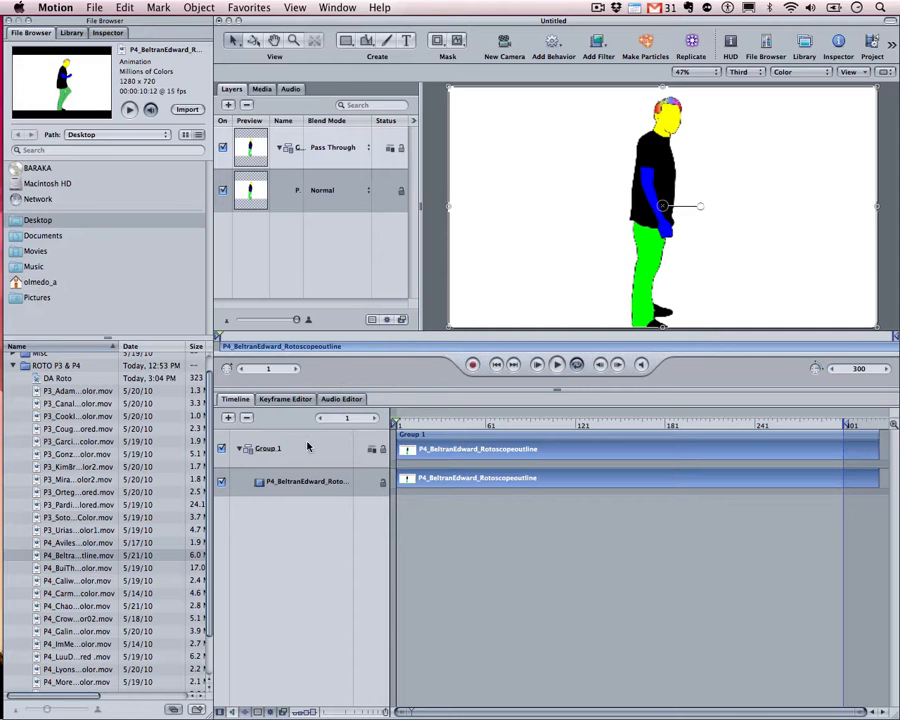
left_click(264, 481)
left_click_drag(408, 428, 860, 437)
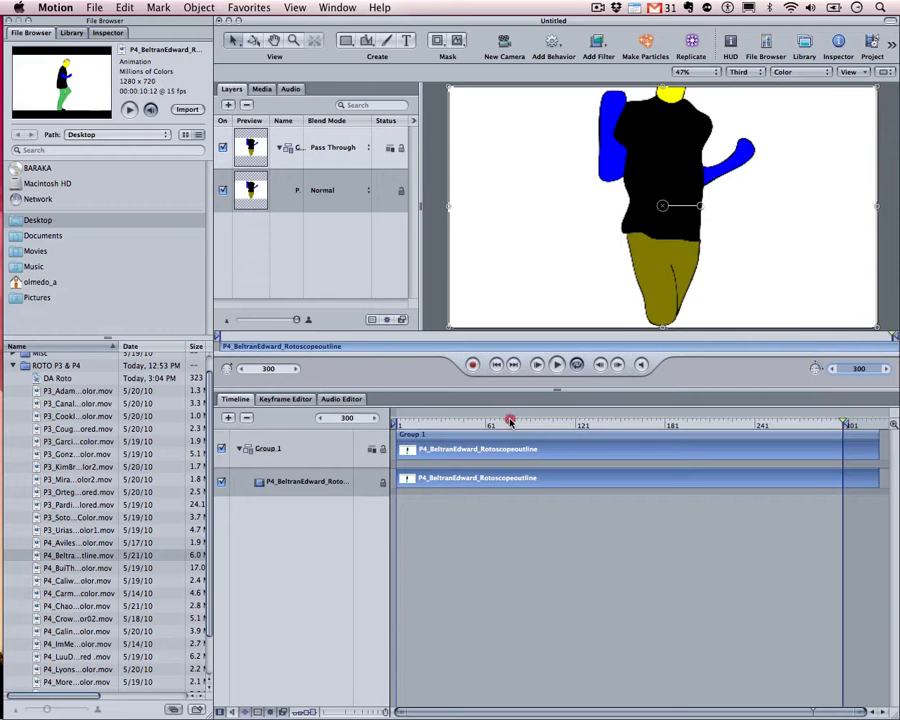
left_click(368, 420)
mouse_move(398, 424)
left_mouse_down()
mouse_move(820, 424)
mouse_move(846, 437)
left_mouse_up()
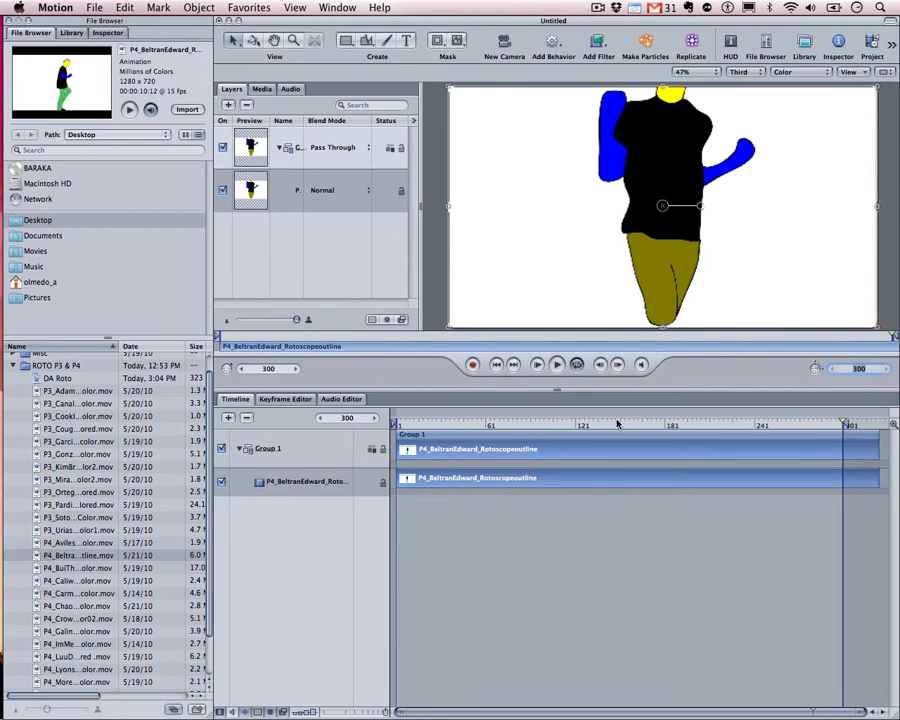
left_click_drag(617, 424, 347, 419)
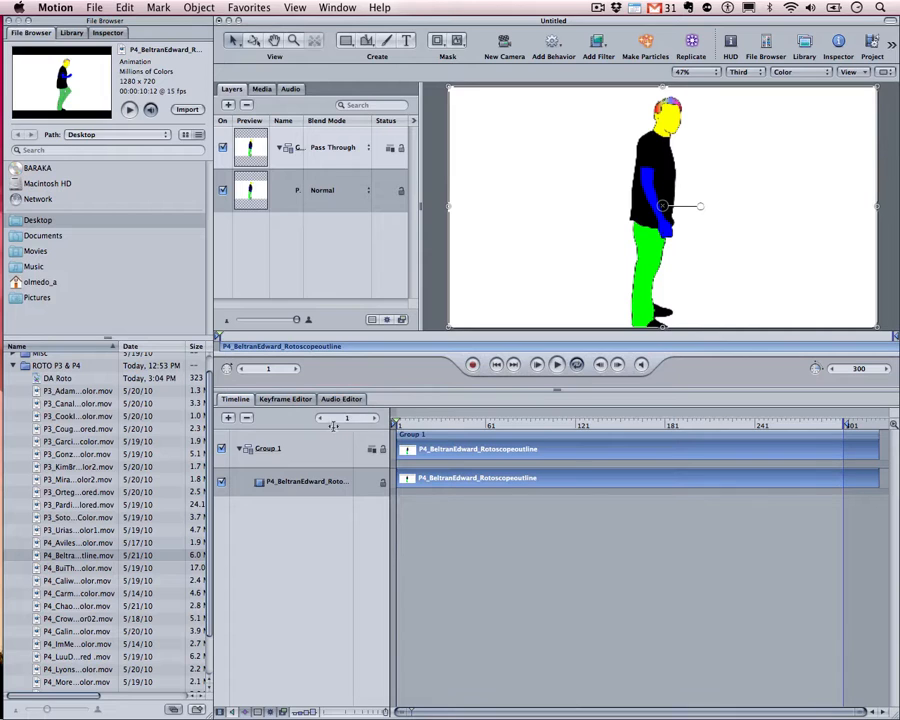
left_click_drag(400, 428, 884, 448)
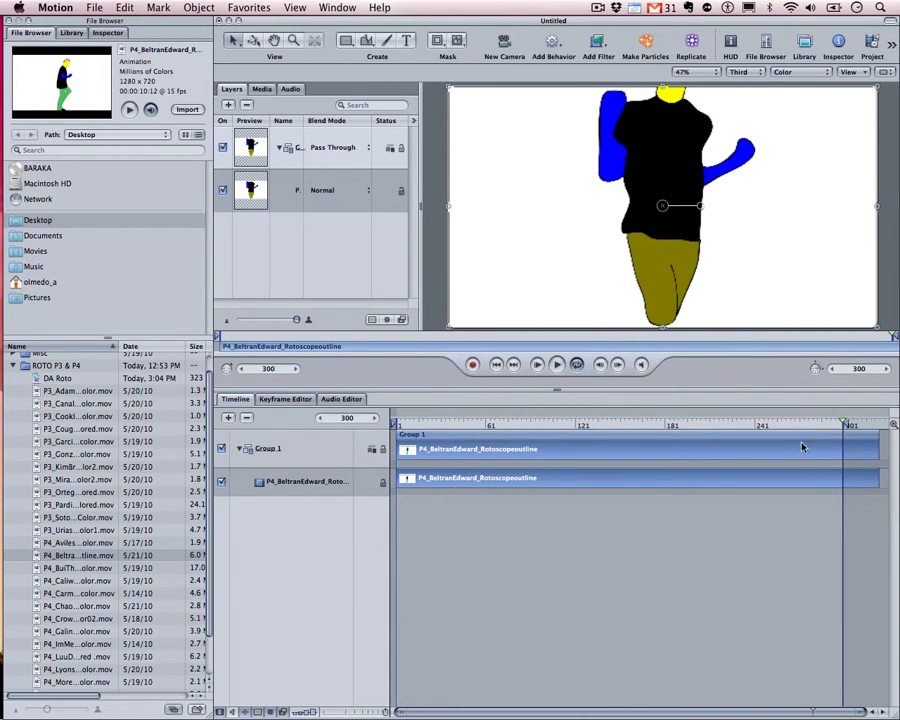
left_click_drag(815, 420, 858, 430)
Set the project duration to 1200 frames, briefly trying 9999 before settling on 1200
left_click(858, 369)
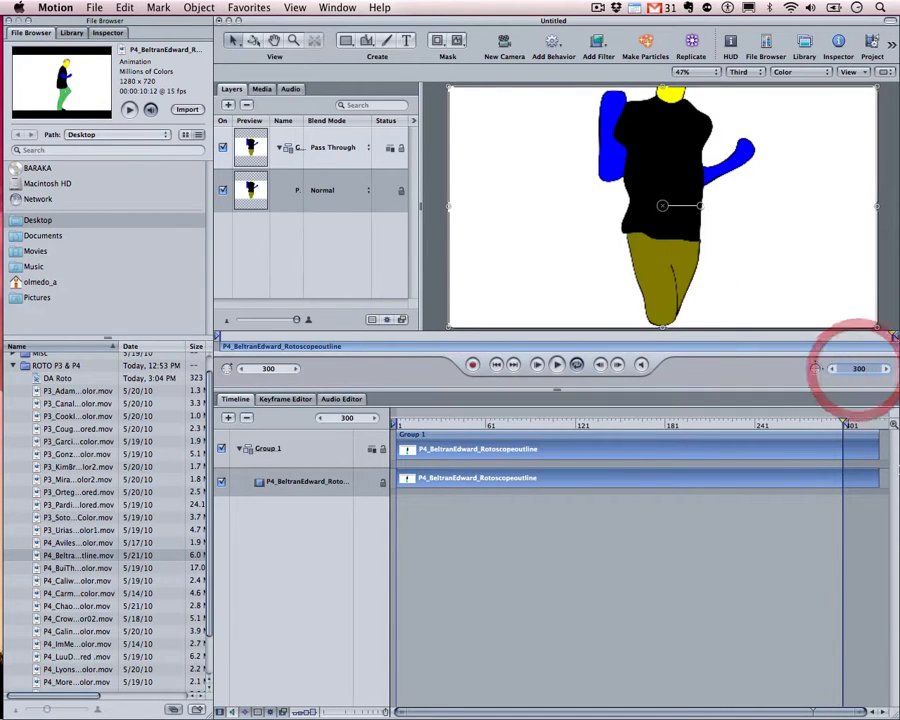
type("1200")
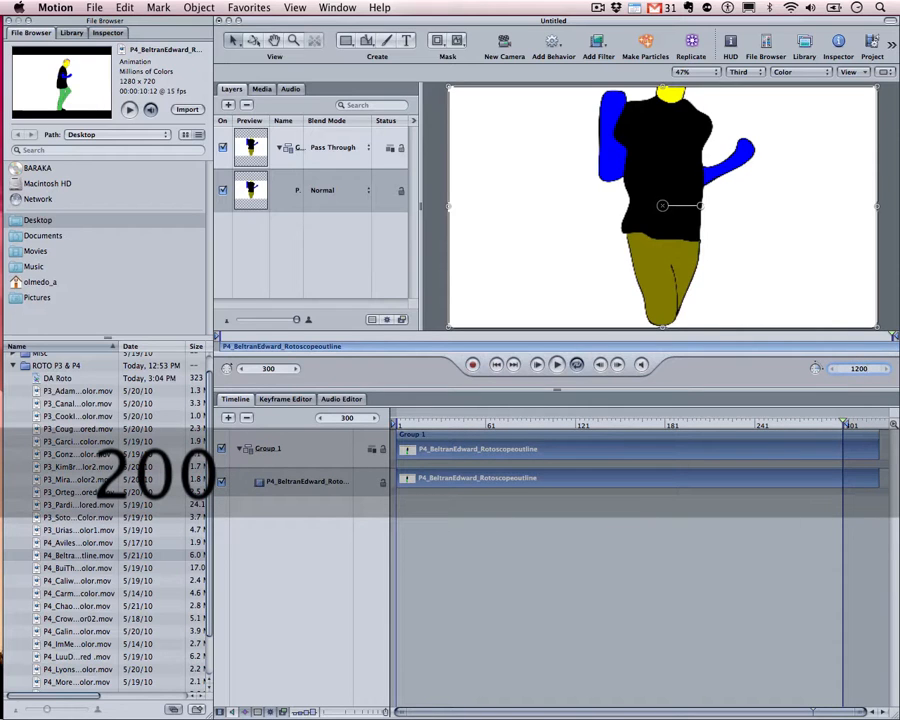
key("Return")
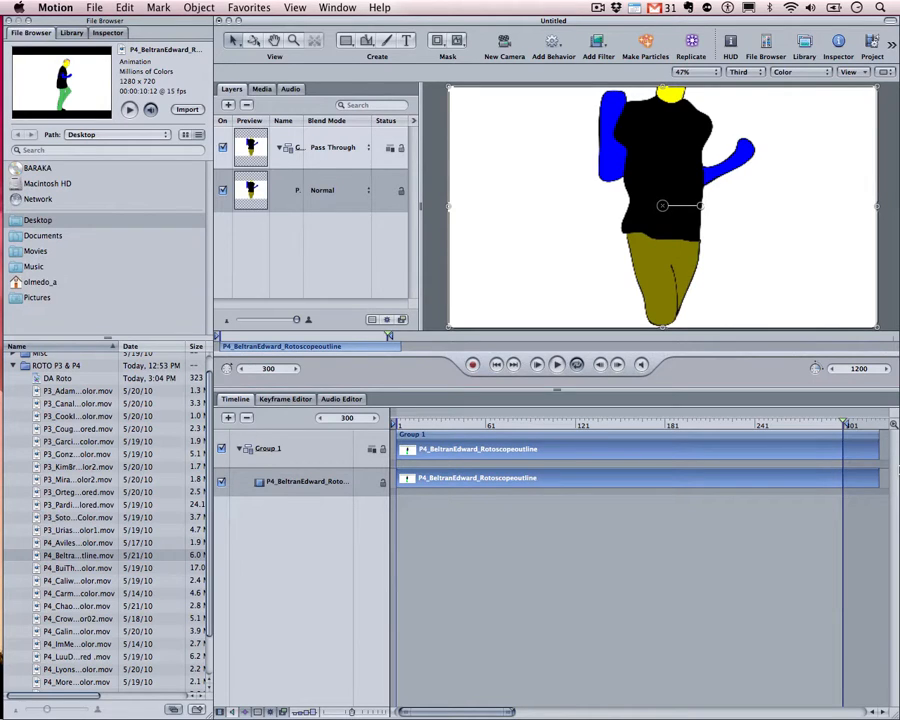
left_click(858, 368)
type("9999")
key("Return")
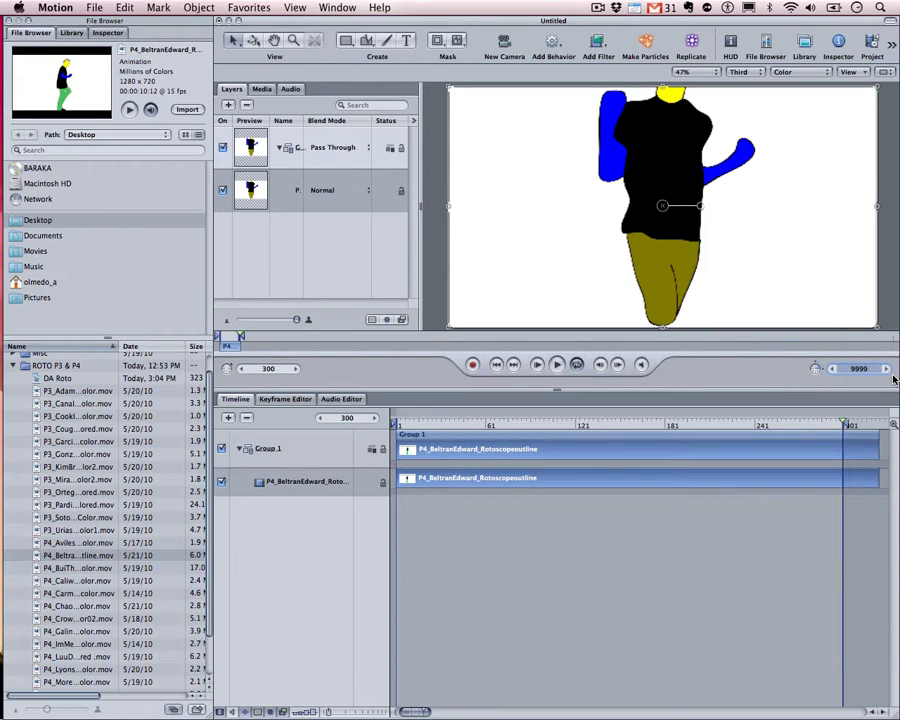
type("1")
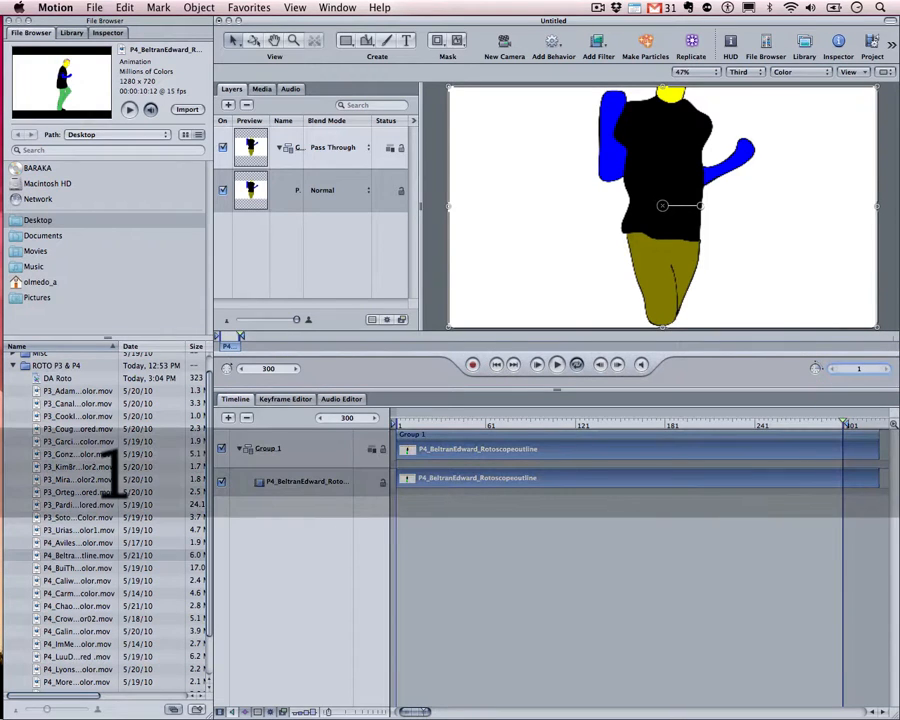
type("200")
key("Return")
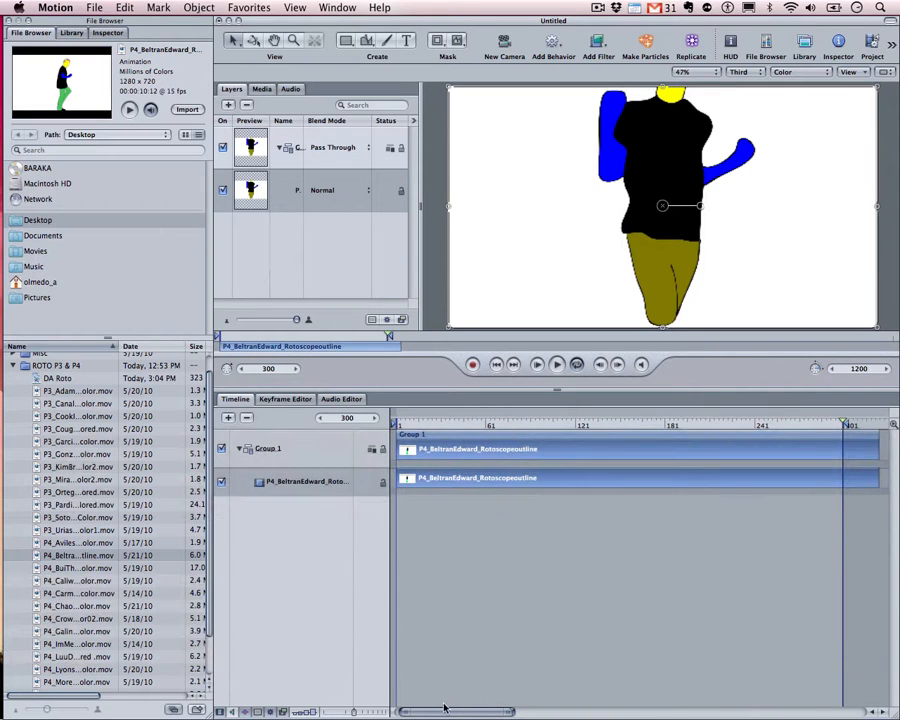
mouse_move(447, 711)
left_mouse_down()
mouse_move(558, 700)
mouse_move(895, 697)
mouse_move(452, 697)
left_mouse_up()
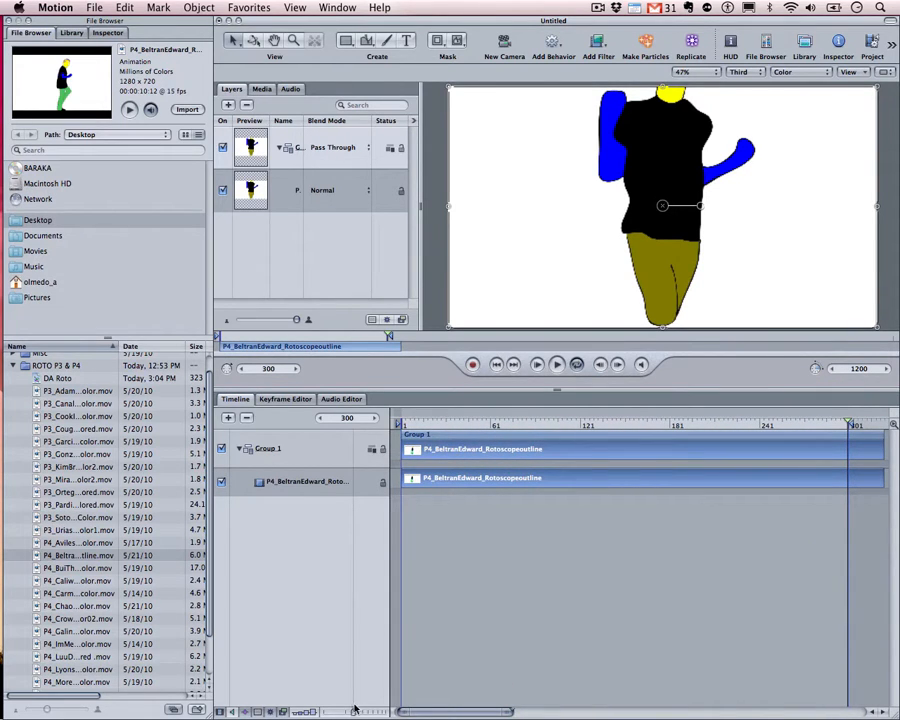
left_click_drag(352, 712, 421, 717)
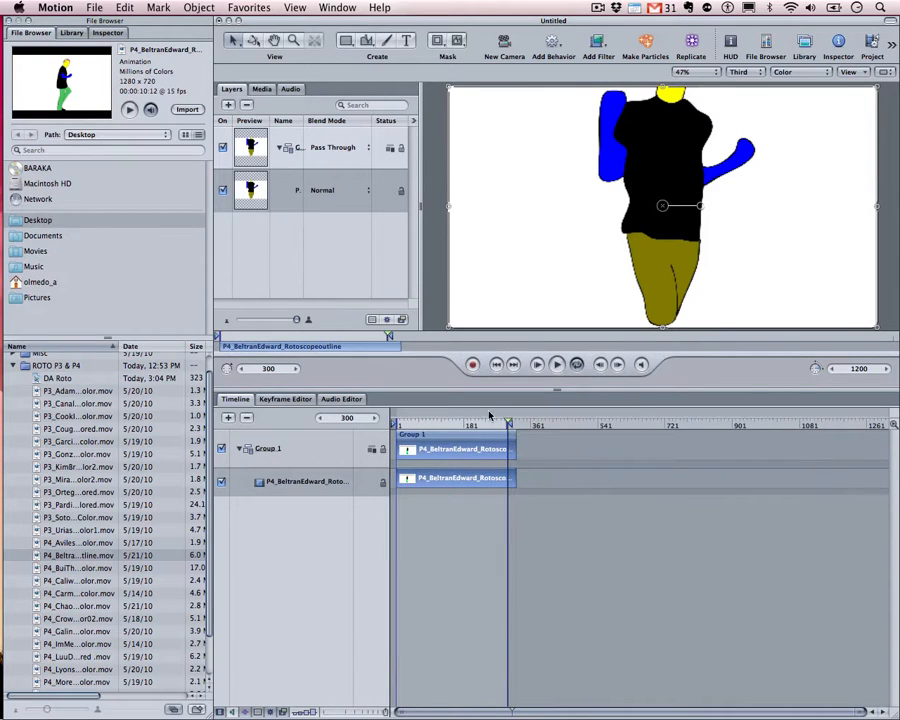
left_click_drag(491, 423, 858, 431)
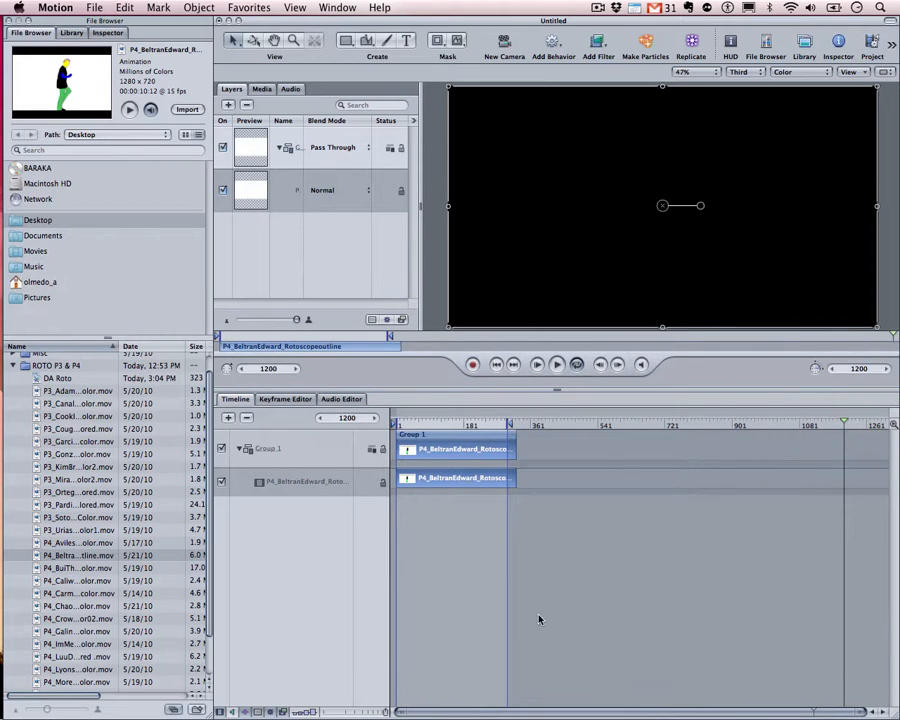
left_click_drag(860, 716, 893, 712)
left_click_drag(486, 428, 321, 418)
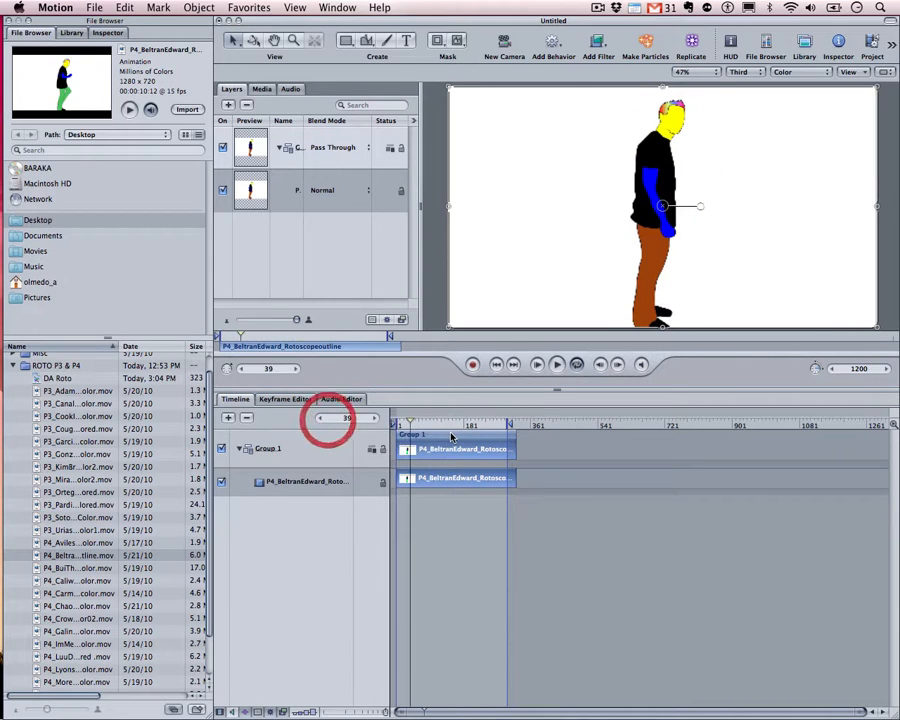
left_click(513, 426)
left_click(527, 426)
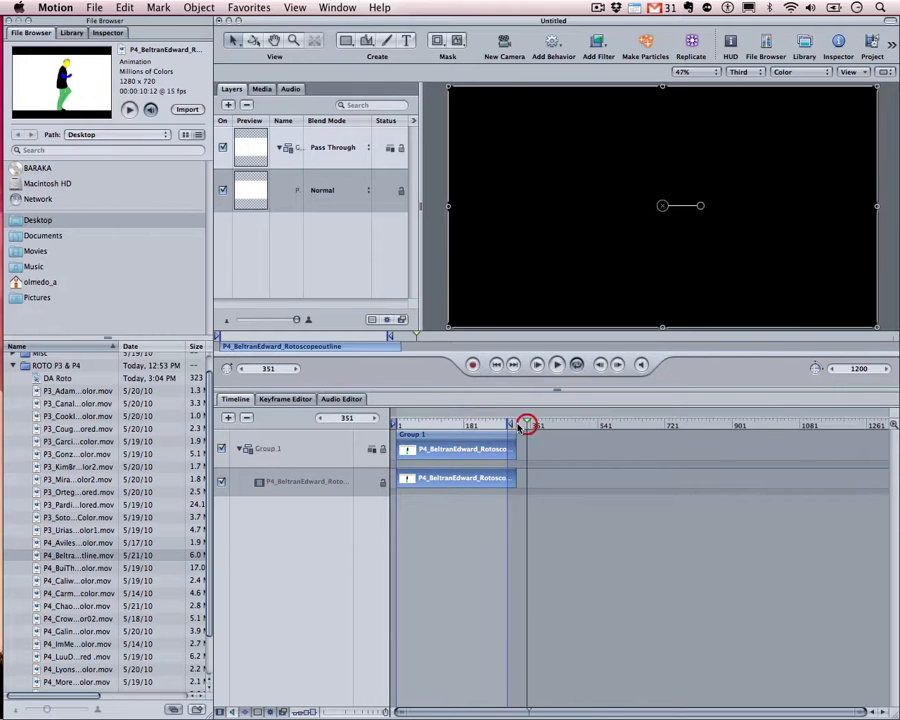
left_click(513, 425)
left_click_drag(511, 425, 847, 426)
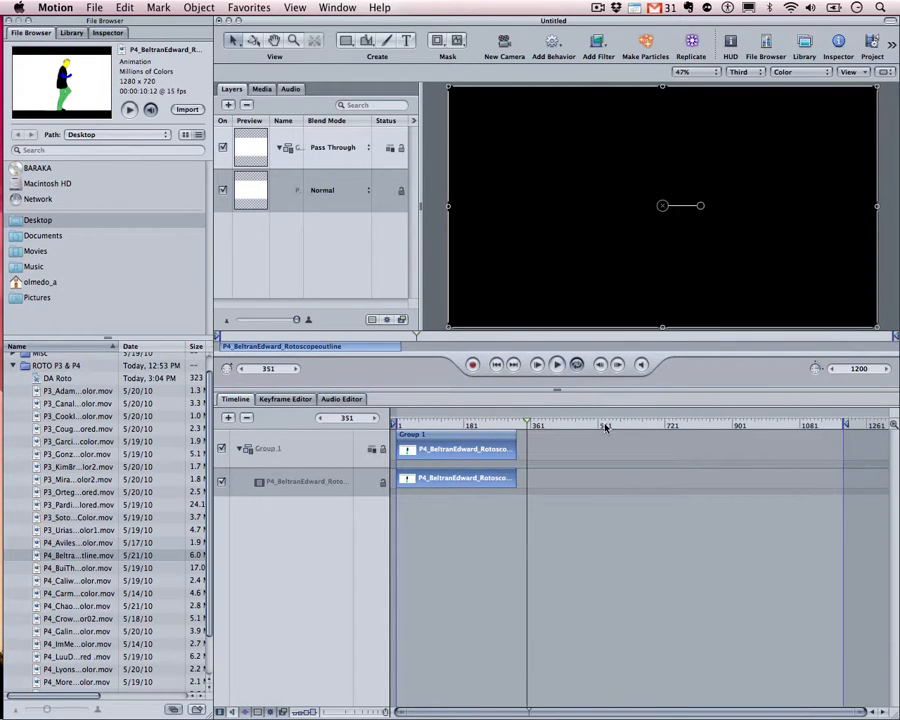
left_click_drag(605, 427, 296, 402)
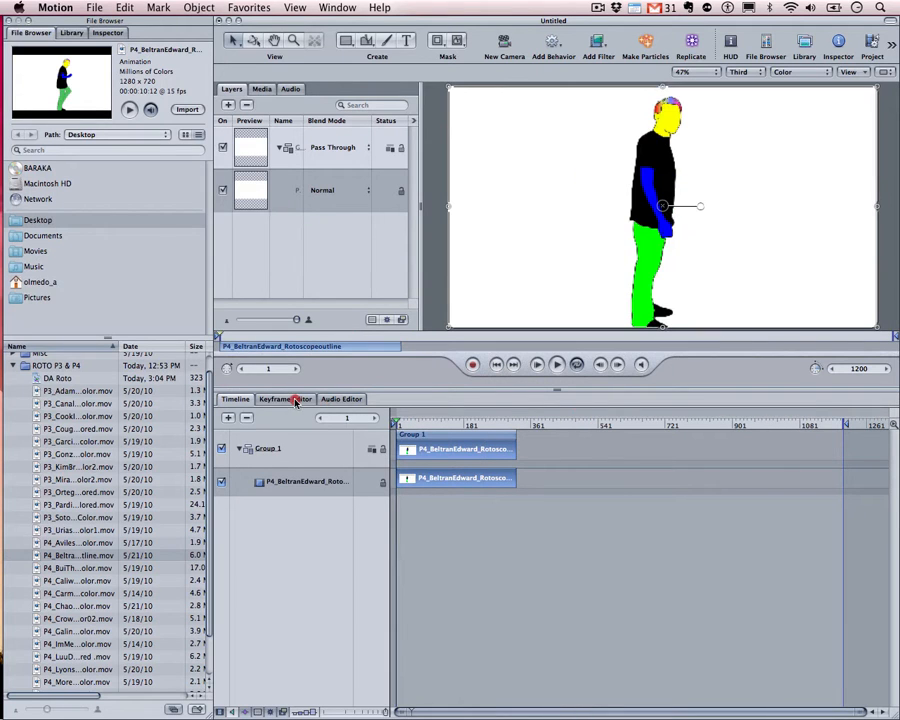
left_click_drag(402, 427, 878, 449)
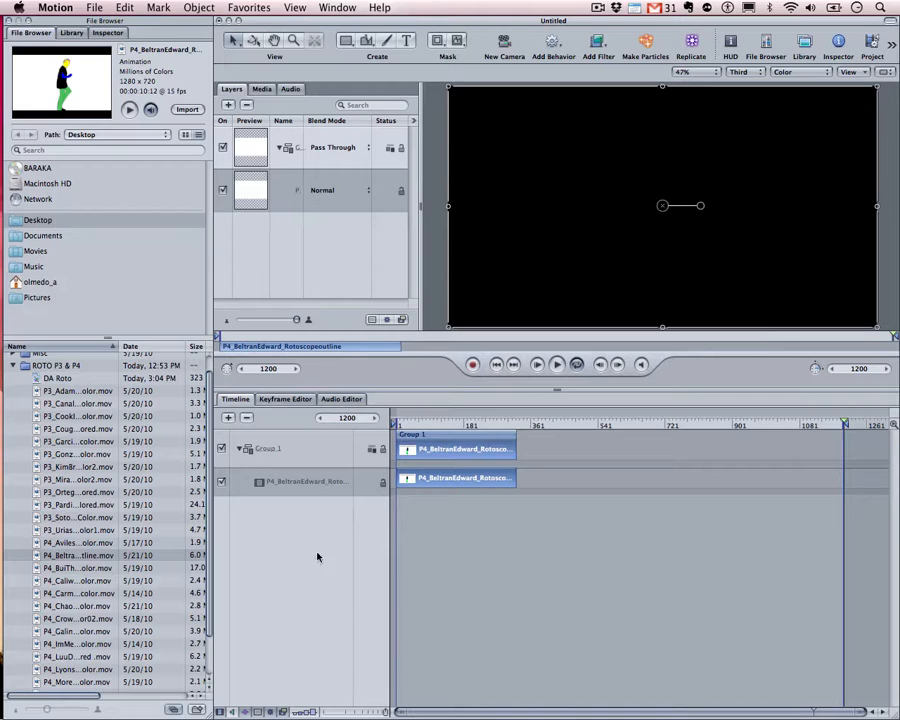
left_click(240, 449)
left_click(286, 451)
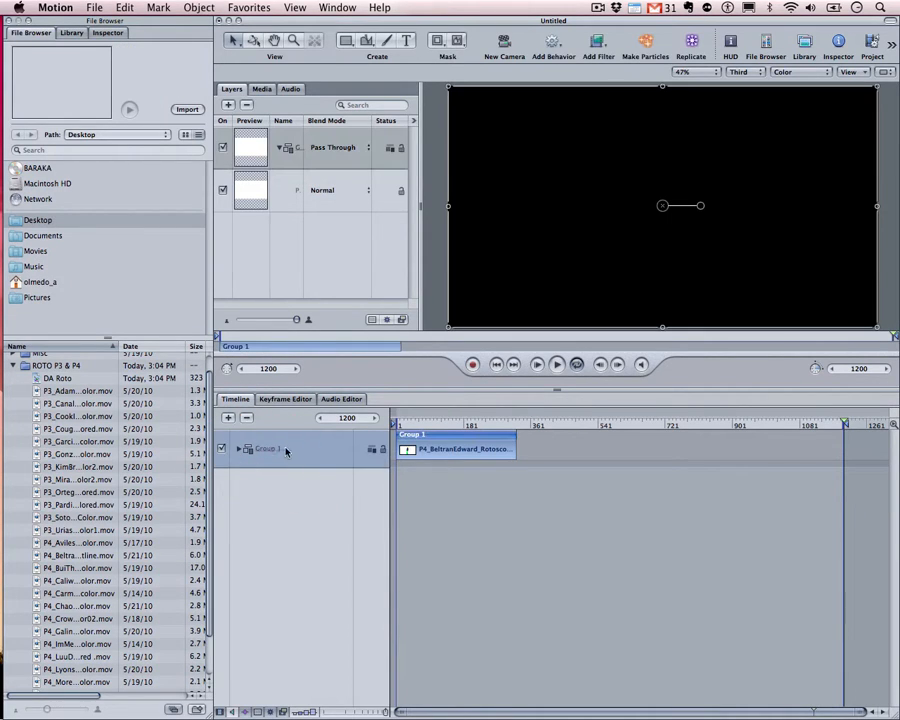
left_click(240, 449)
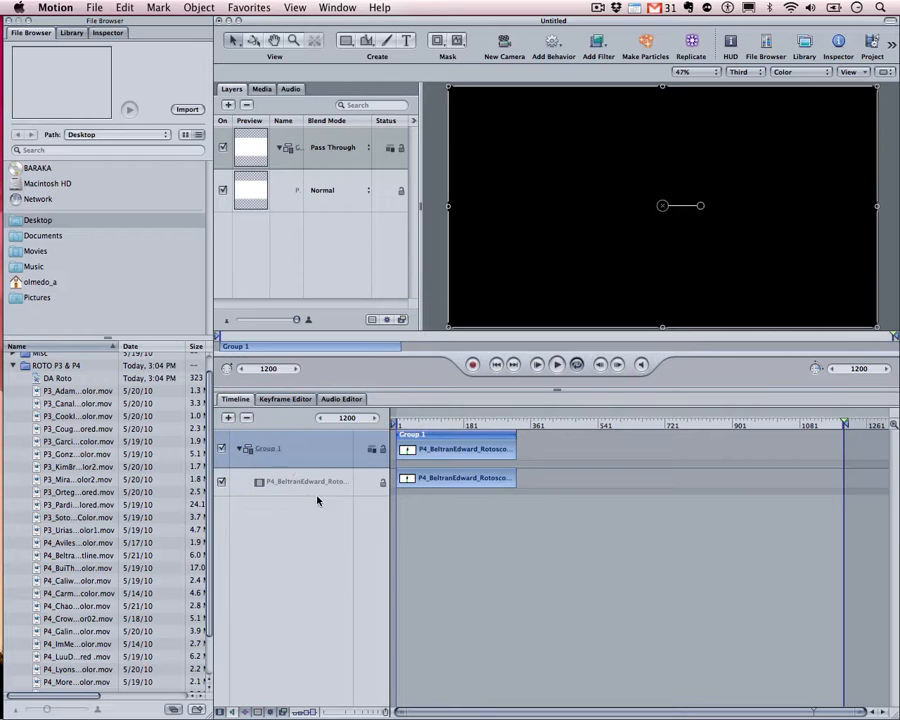
left_click(241, 449)
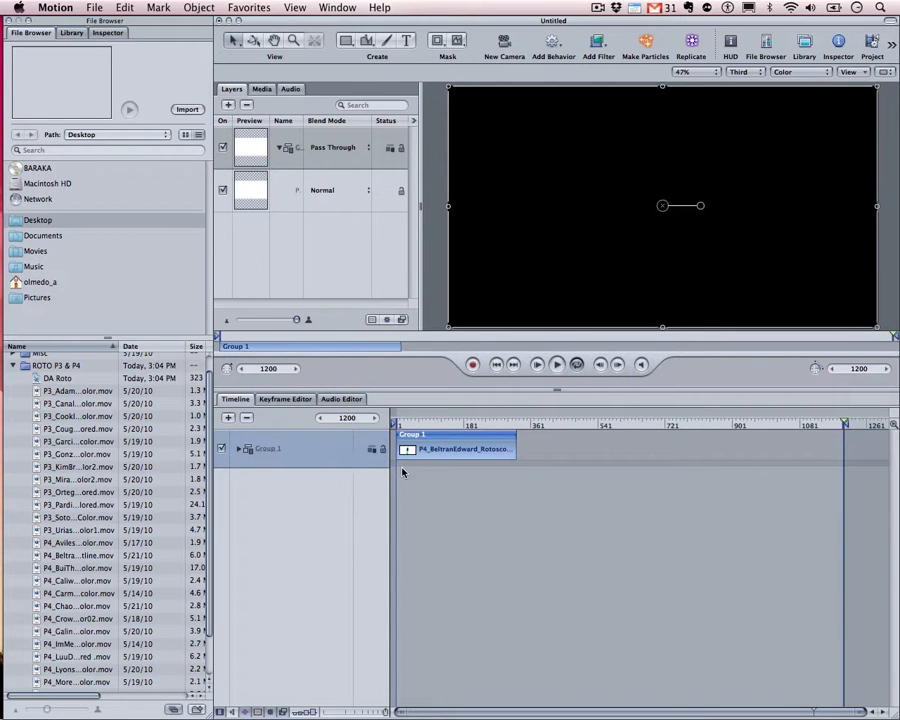
left_click_drag(470, 429, 396, 419)
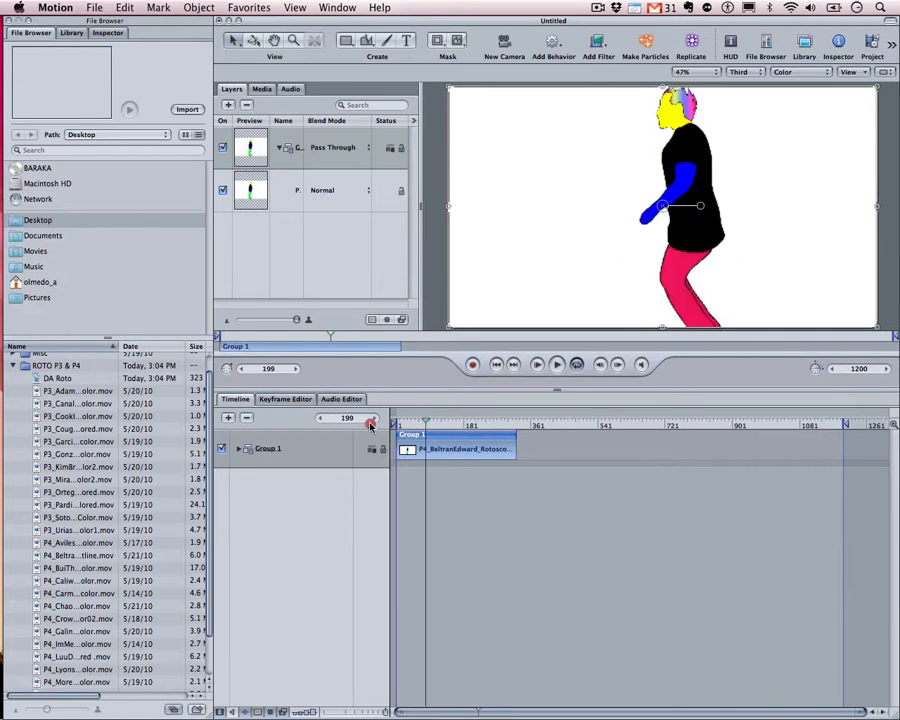
left_click(316, 425)
key("space")
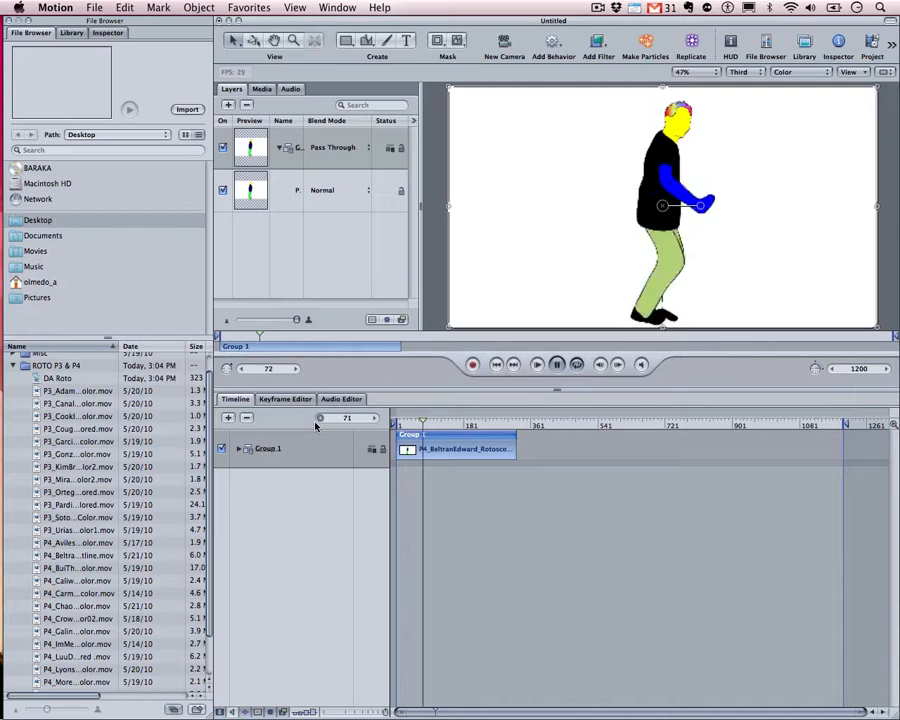
key("space")
key("space")
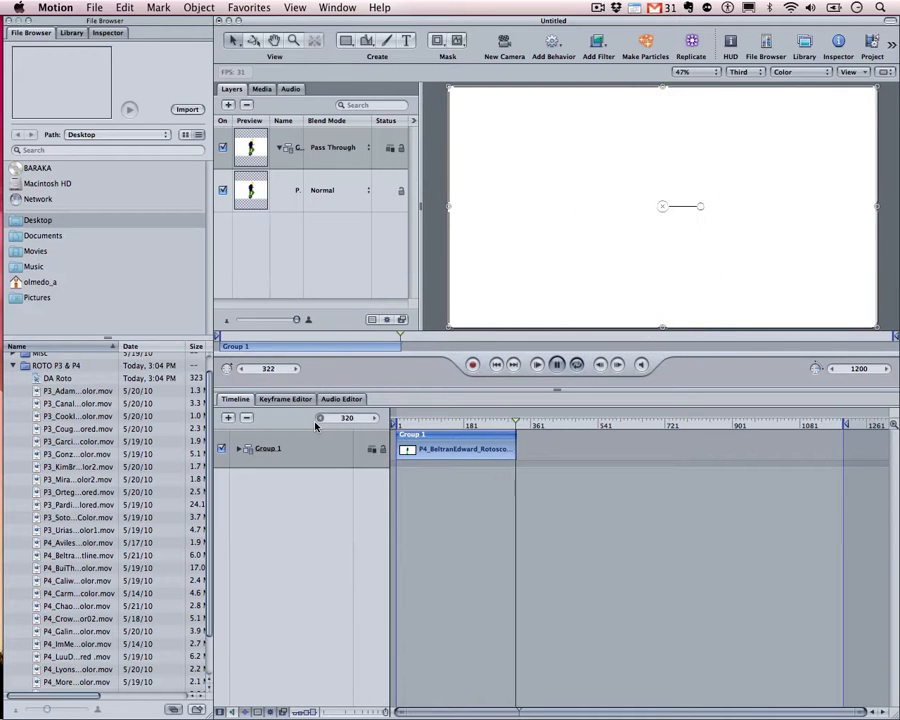
key("space")
key("Home")
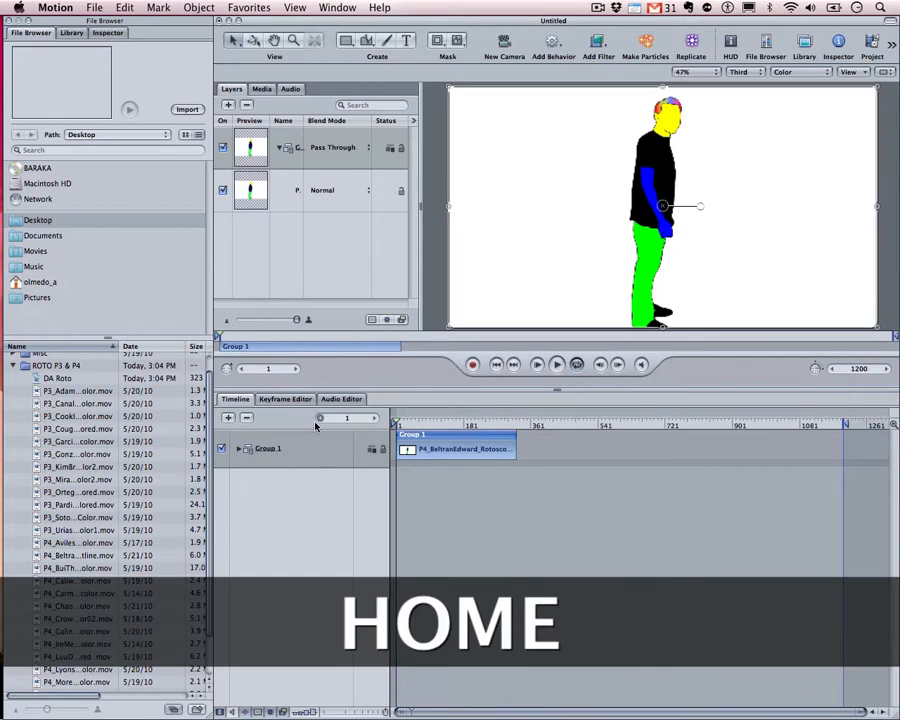
left_click_drag(471, 423, 586, 423)
left_click_drag(521, 425, 577, 423)
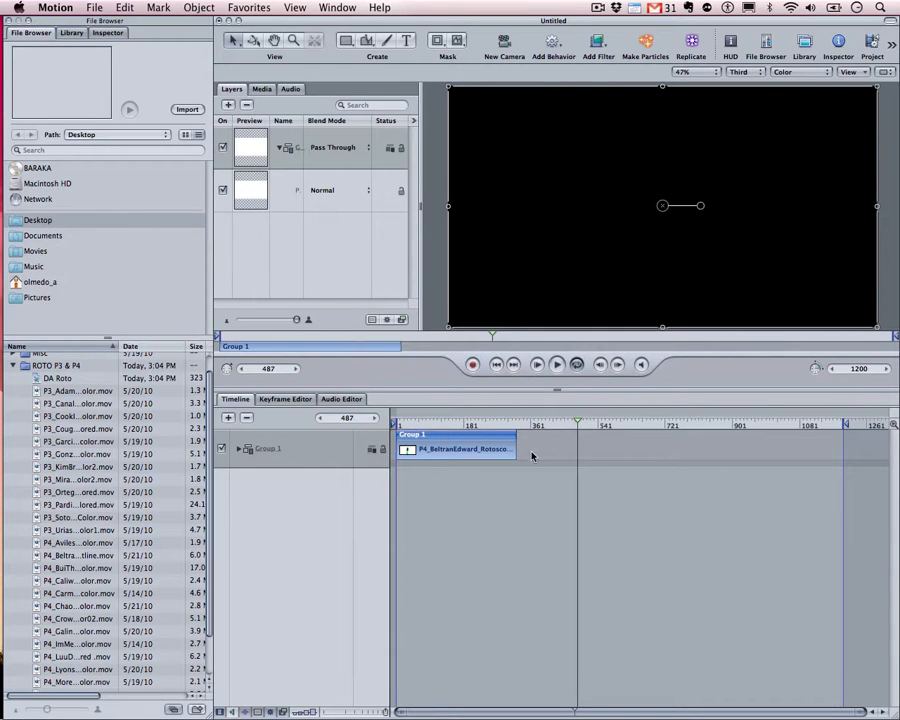
left_click_drag(514, 422, 481, 427)
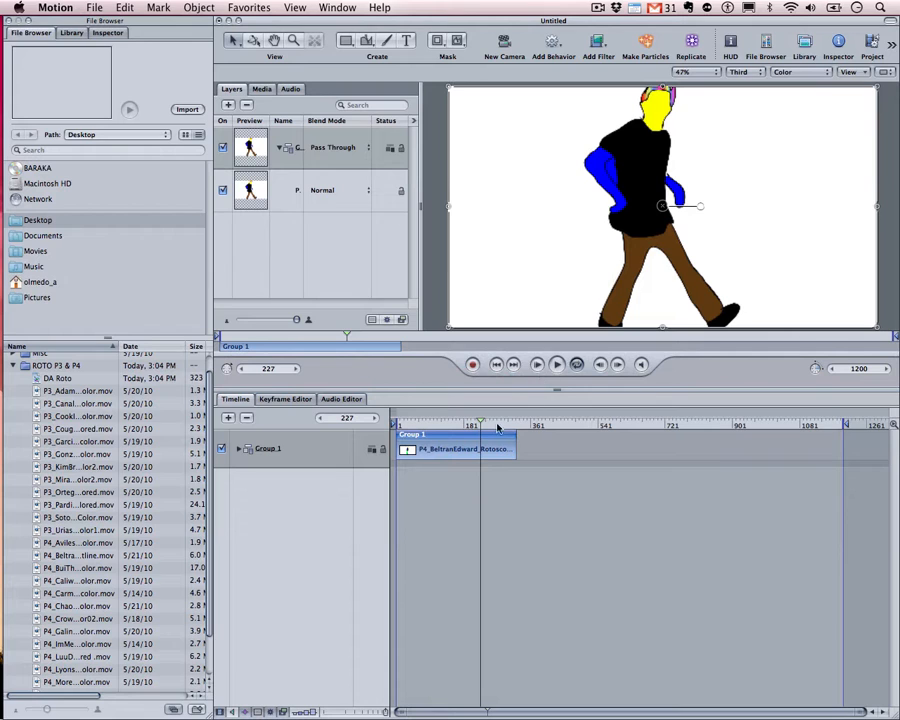
mouse_move(488, 424)
left_mouse_down()
mouse_move(649, 422)
mouse_move(591, 436)
left_mouse_up()
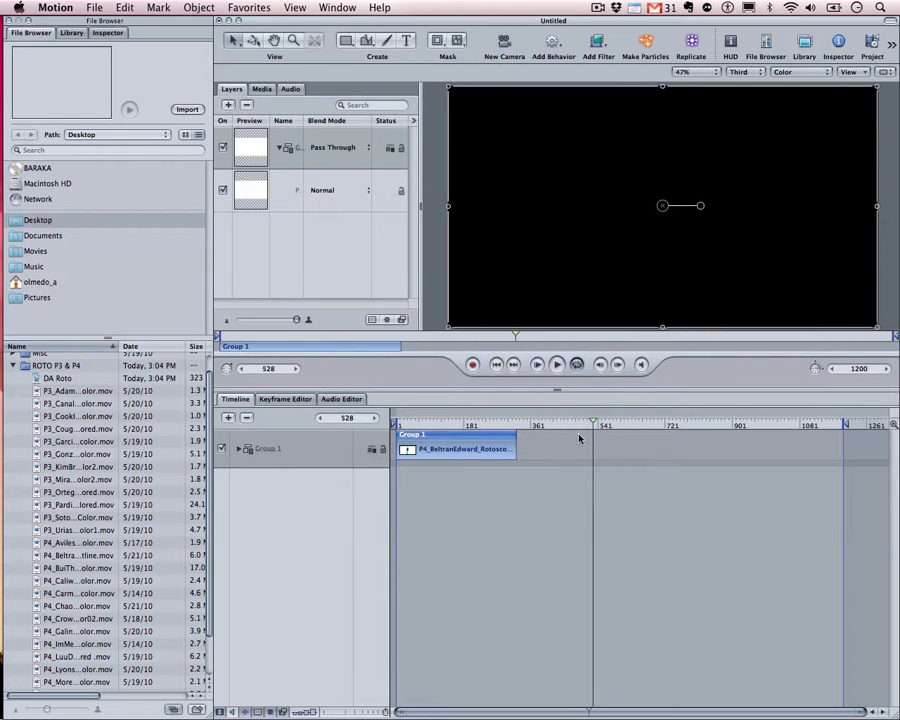
Set the background colour to white in Project Properties, then move the playhead to frame 364
left_click(124, 8)
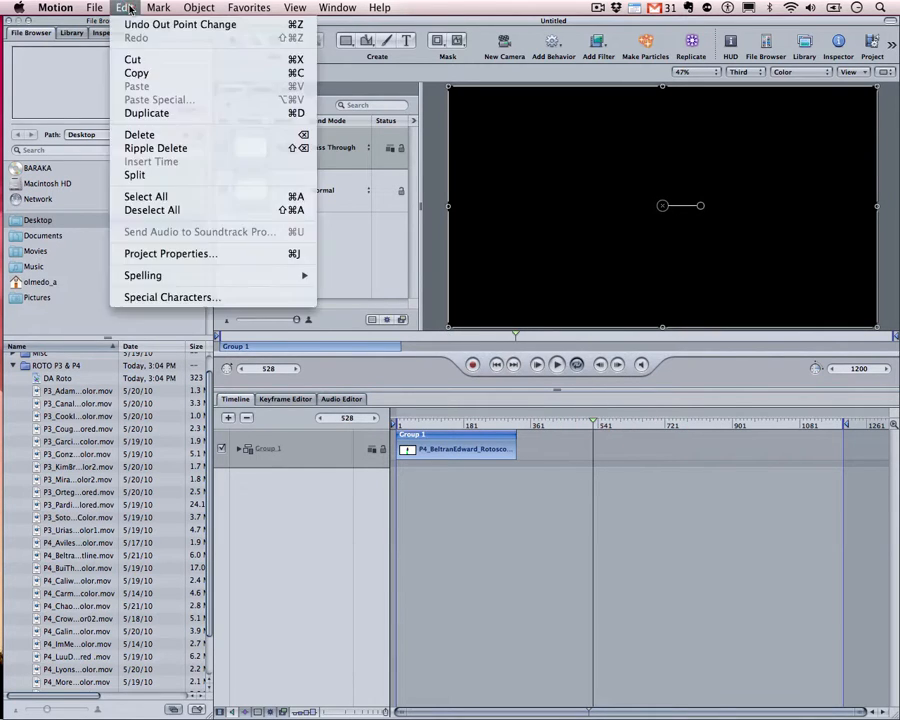
left_click(158, 254)
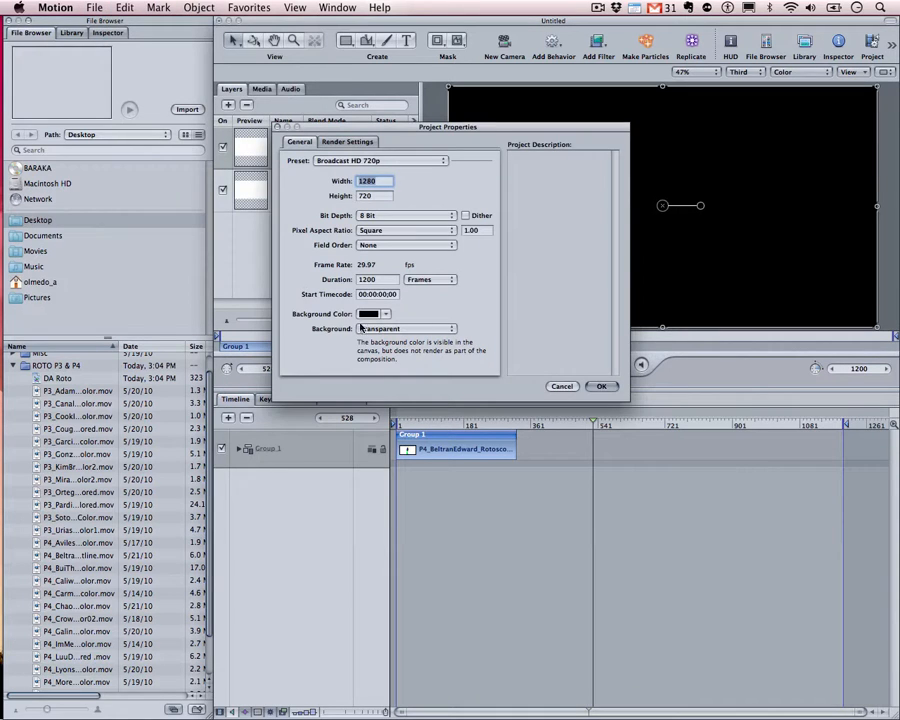
left_click(366, 315)
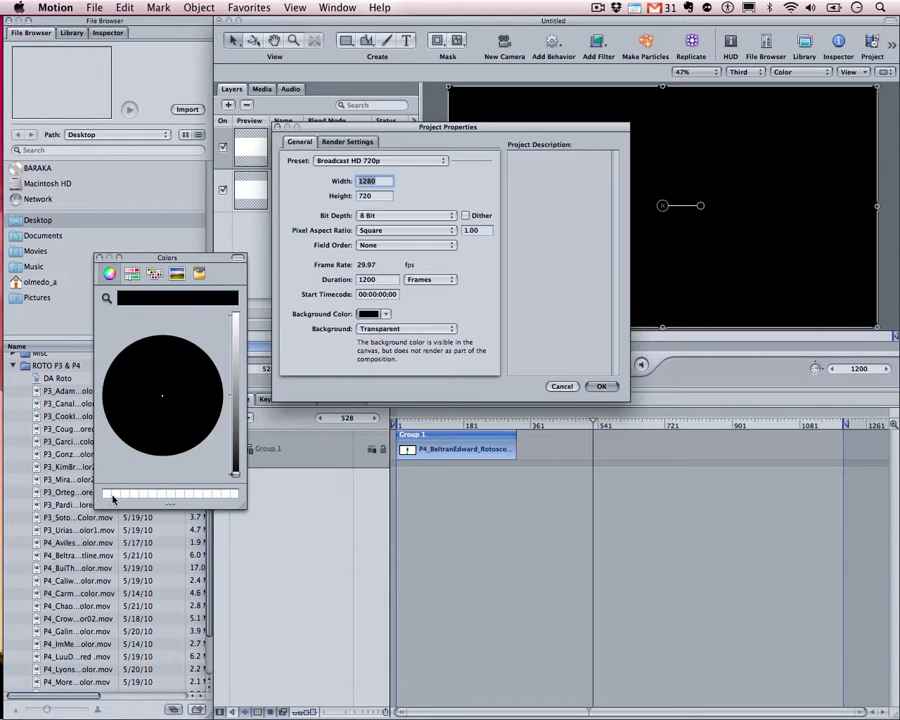
left_click(109, 495)
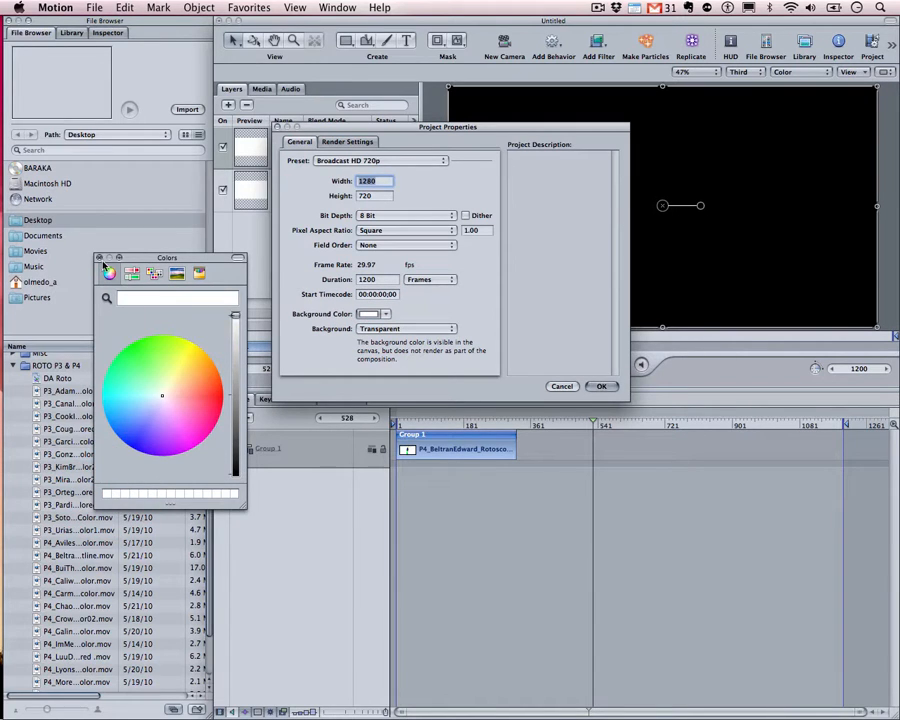
left_click(101, 259)
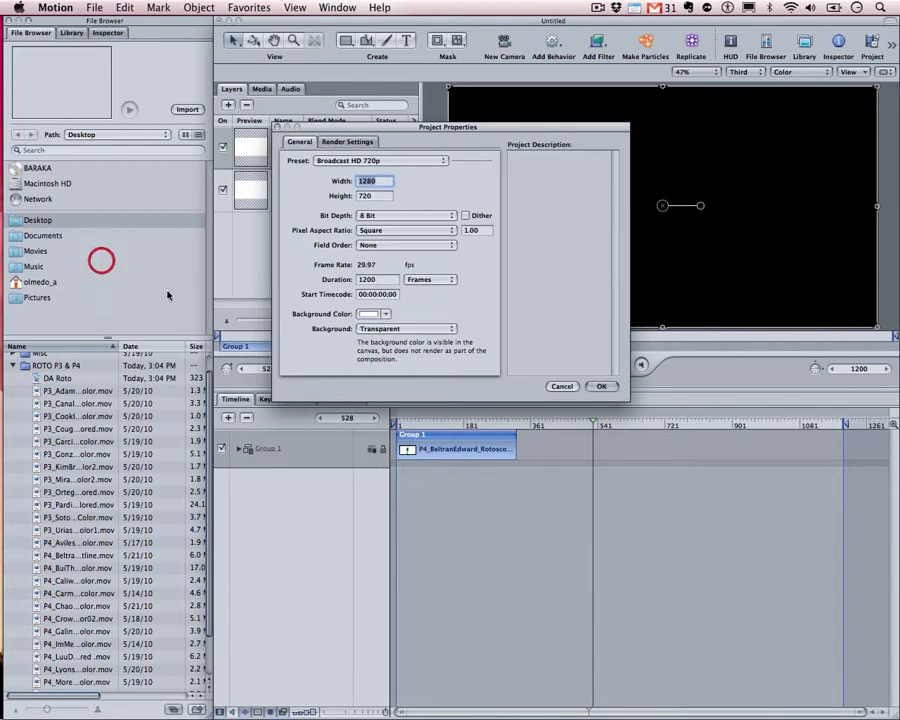
left_click(602, 387)
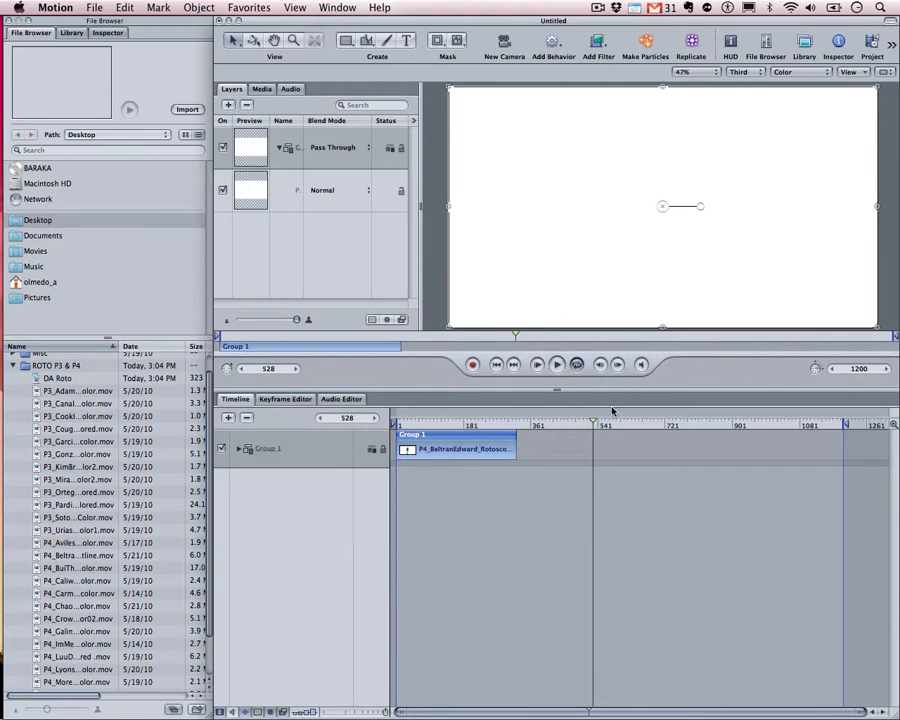
left_click_drag(598, 422, 645, 447)
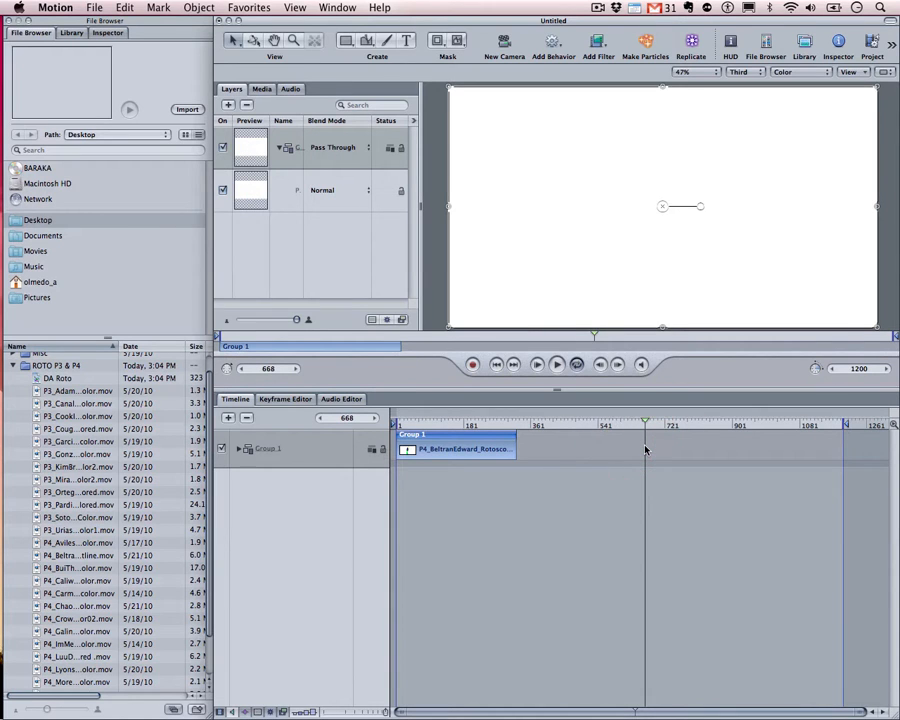
Scrub between frames 233 and 349 to check the dancer, selecting Group 1
left_click_drag(524, 418, 482, 418)
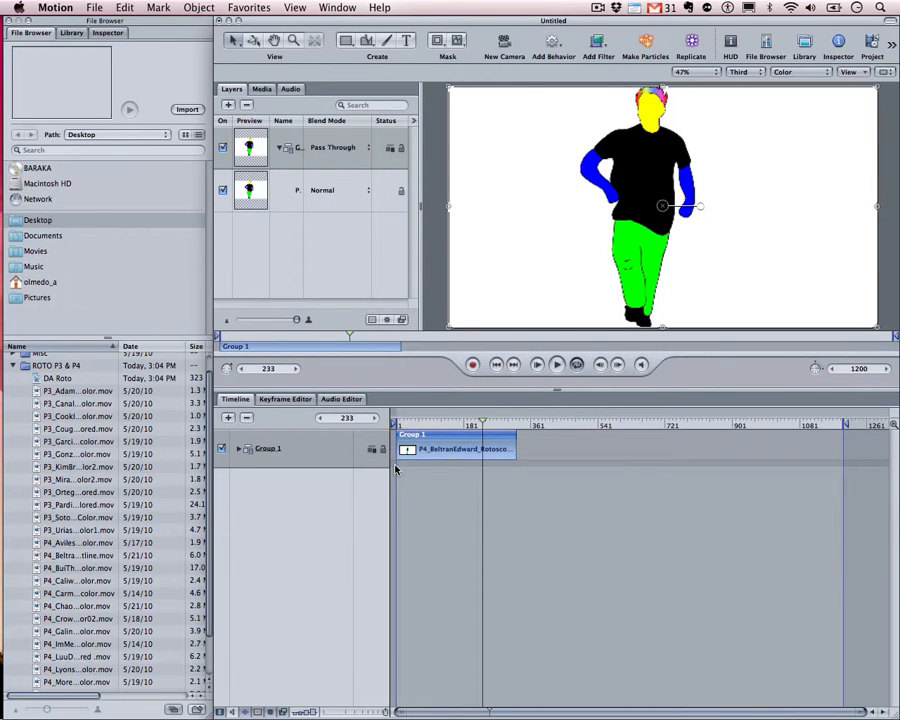
left_click_drag(484, 426, 526, 437)
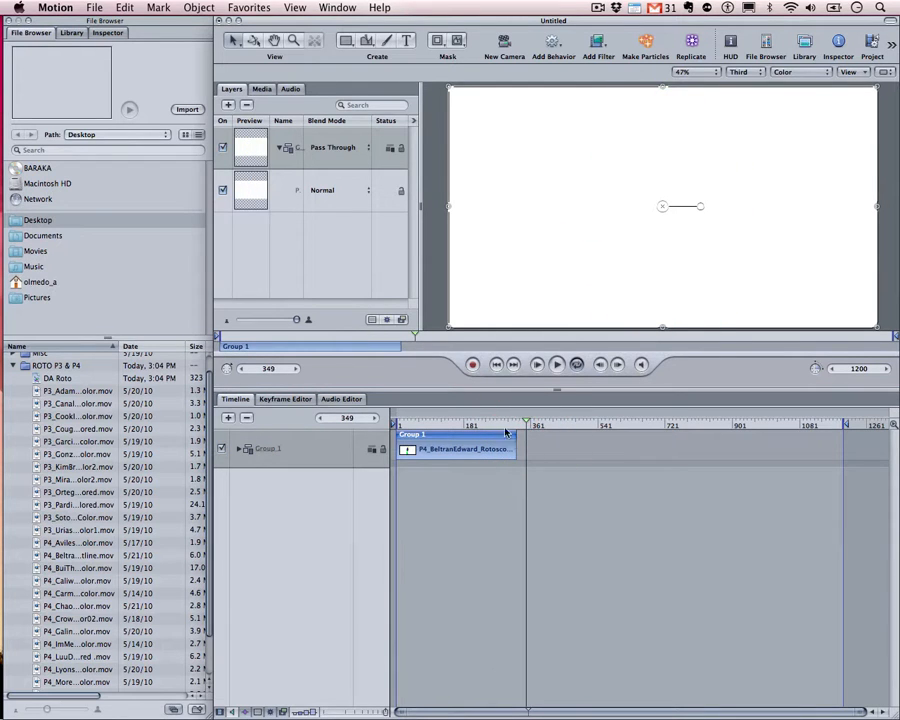
left_click(509, 439)
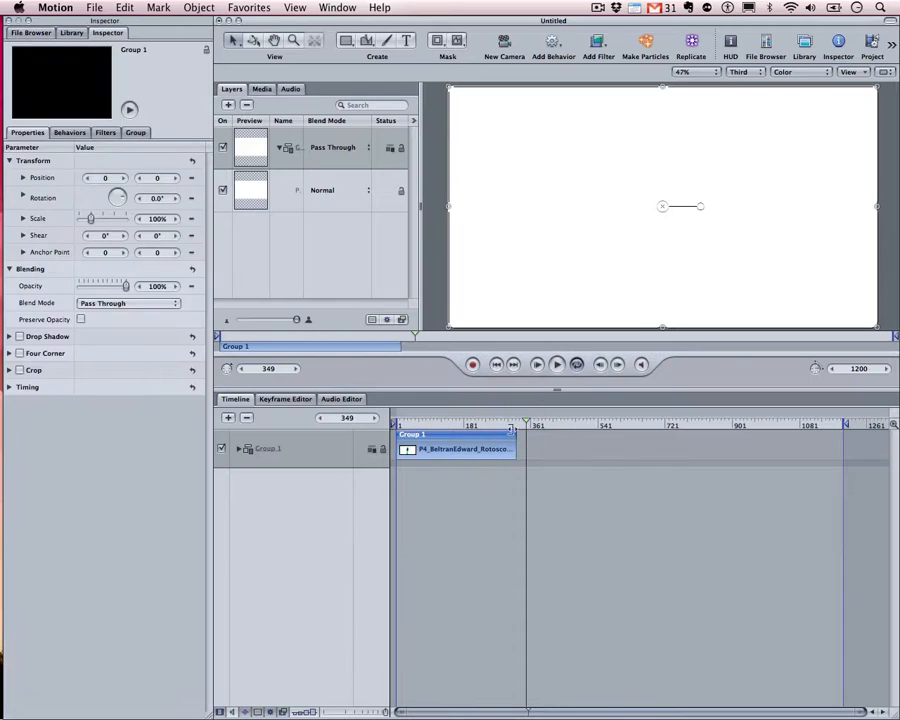
left_click_drag(514, 427, 520, 447)
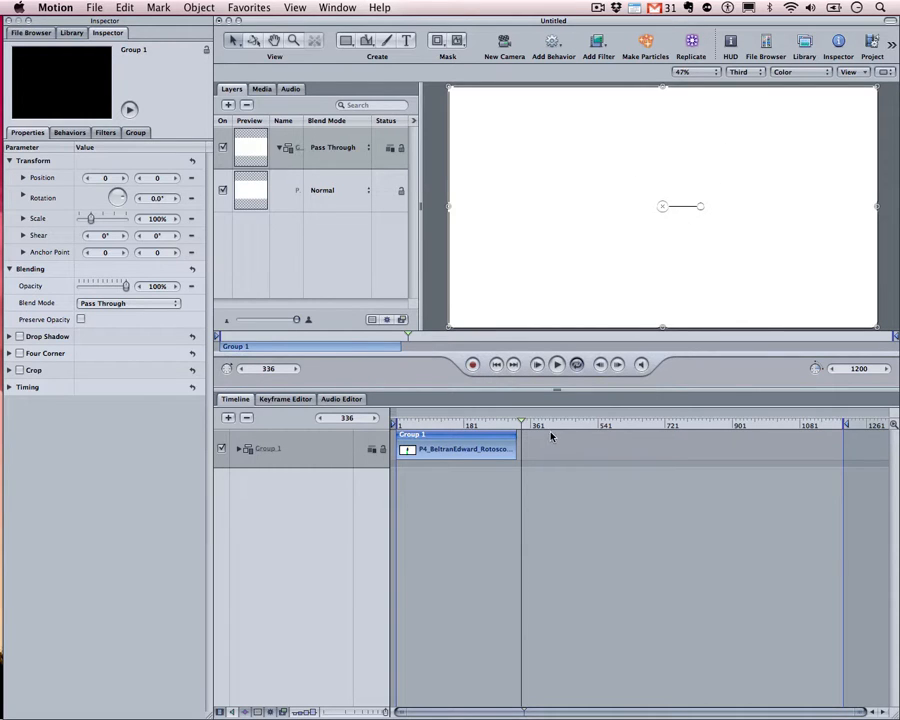
mouse_move(533, 429)
left_mouse_down()
mouse_move(501, 426)
mouse_move(516, 426)
left_mouse_up()
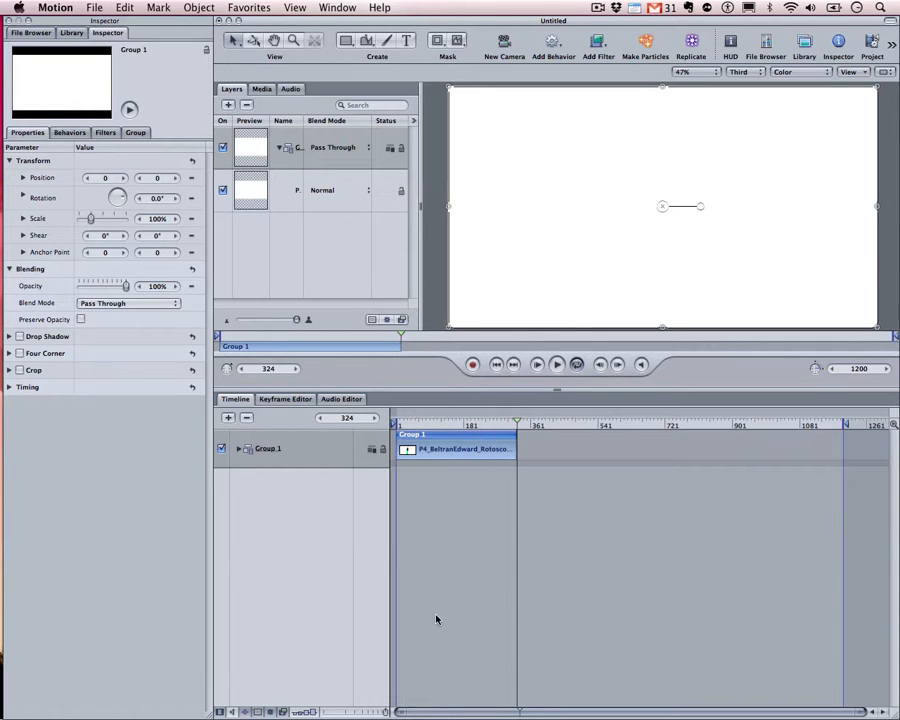
left_click(36, 33)
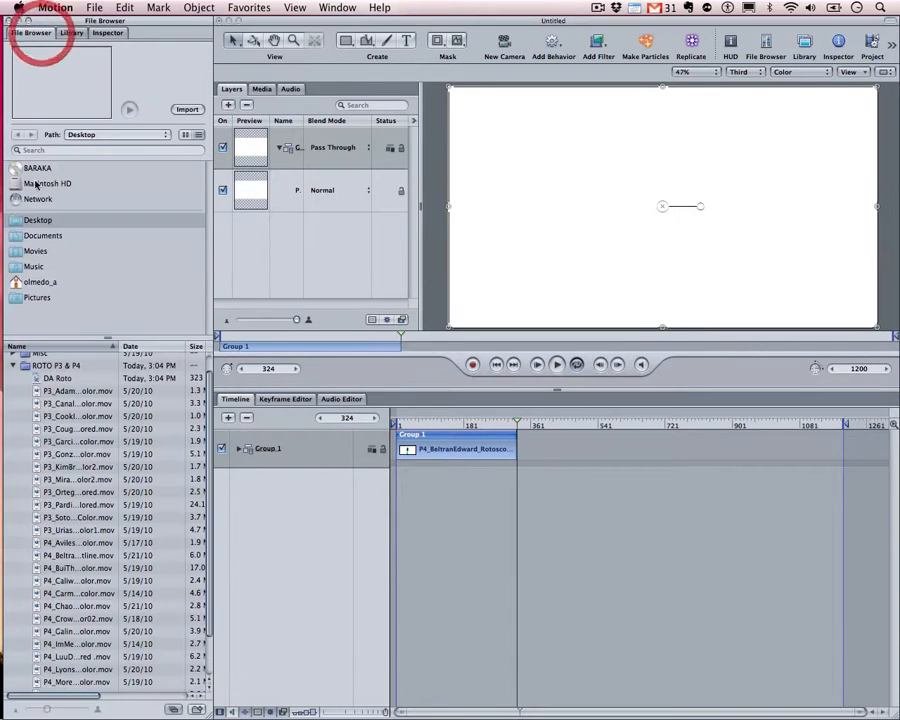
scroll(104, 522, "down", 4)
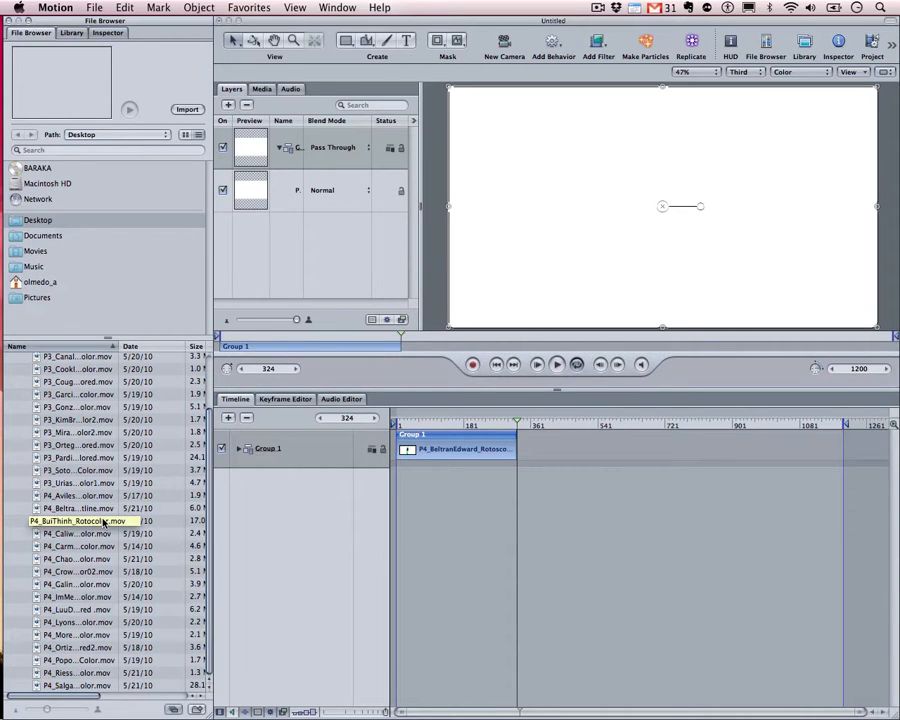
left_click(76, 495)
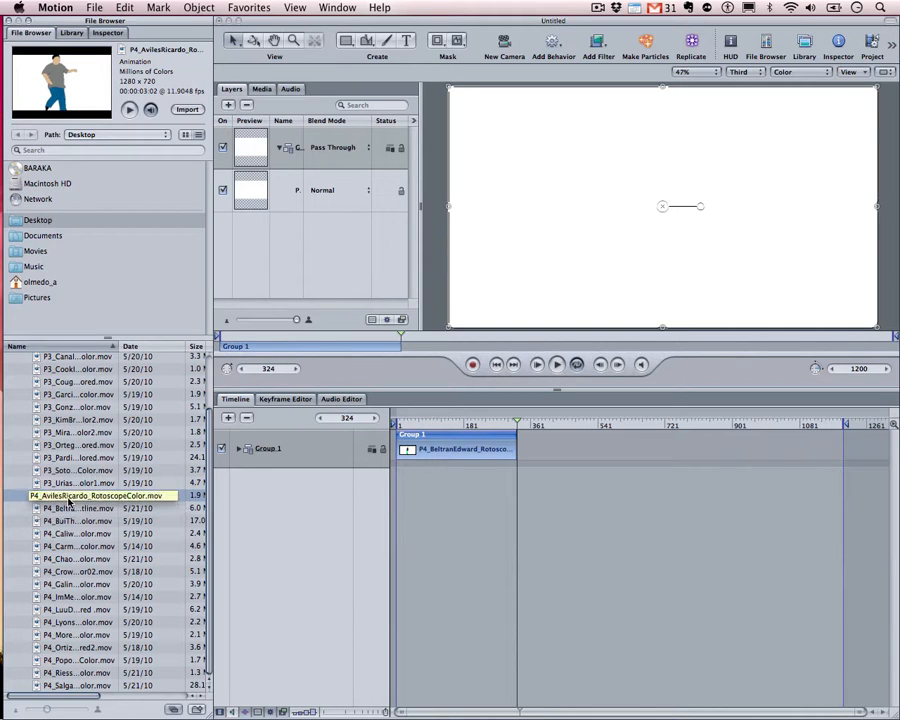
left_click_drag(69, 501, 82, 498)
left_click_drag(202, 532, 292, 573)
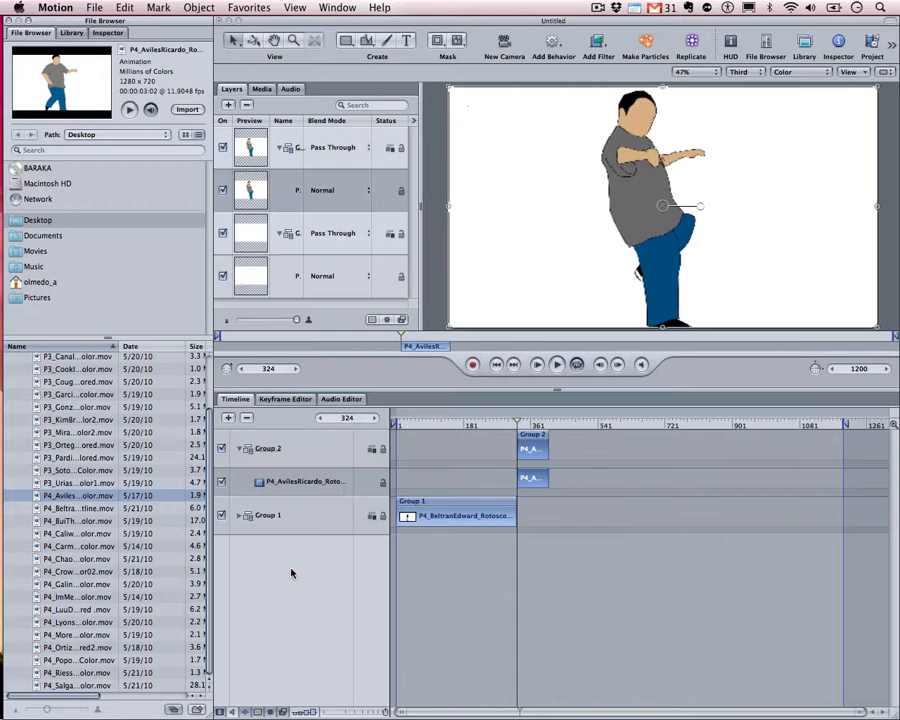
left_click(533, 438)
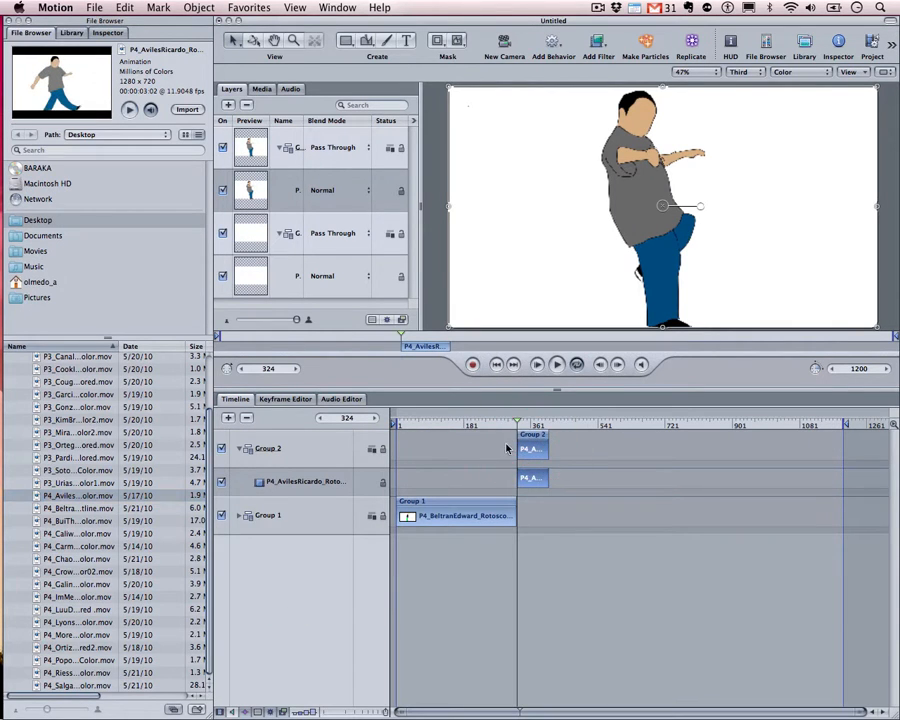
left_click(522, 445)
key("Delete")
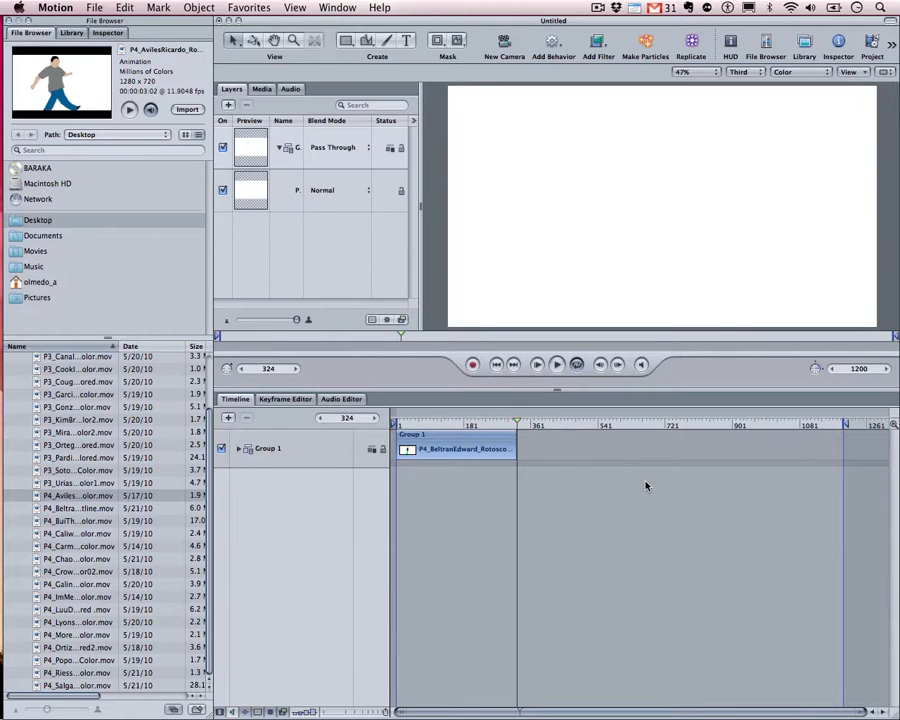
Retry placing the Aviles clip at later frames, deleting and undoing it each time
mouse_move(518, 422)
left_mouse_down()
mouse_move(587, 426)
mouse_move(567, 428)
mouse_move(640, 443)
left_mouse_up()
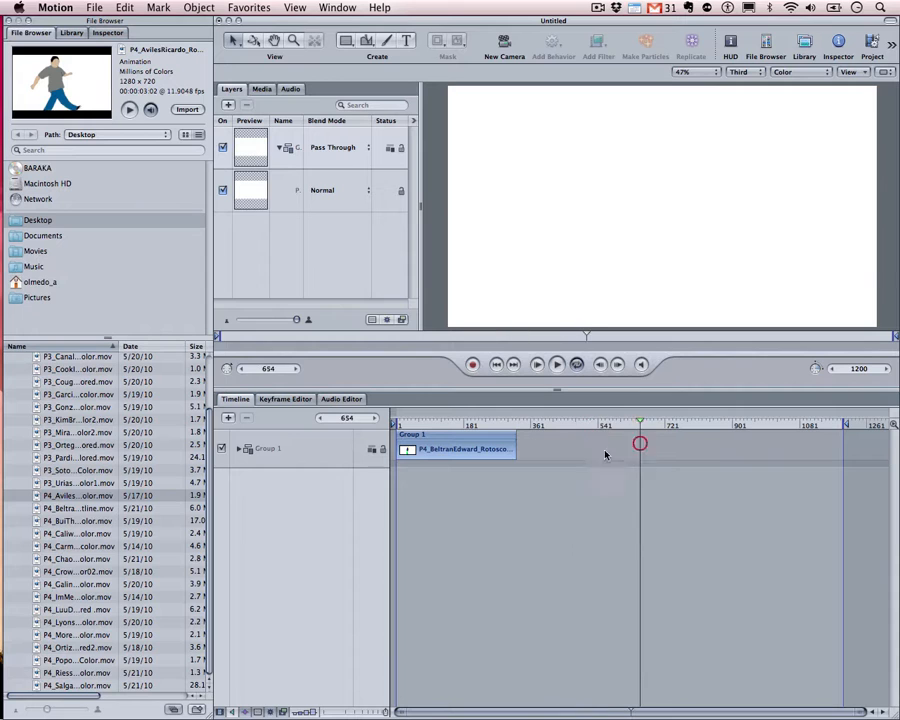
left_click_drag(97, 496, 260, 508)
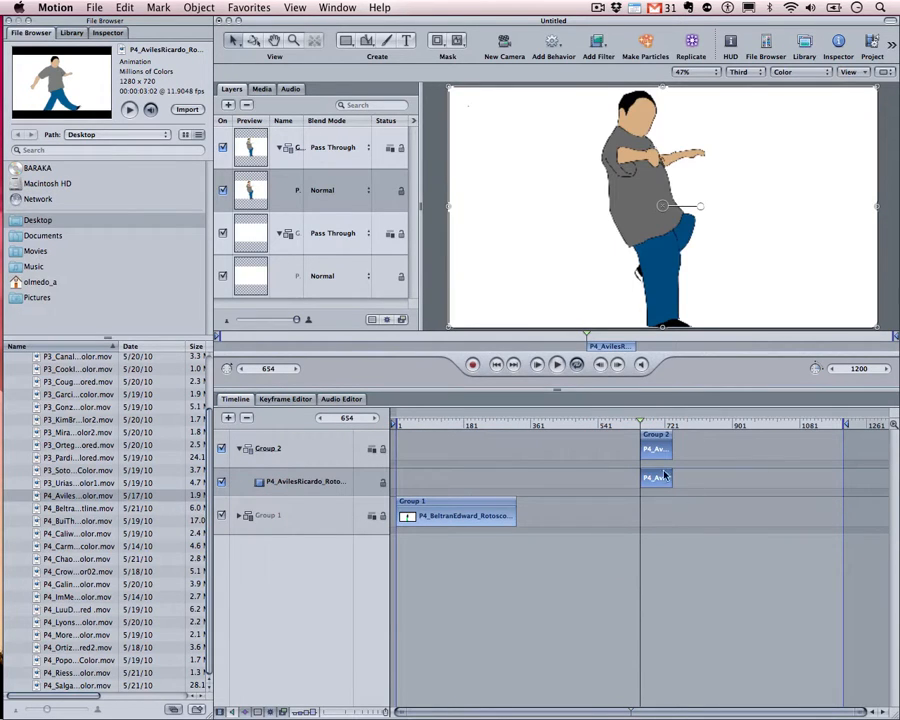
left_click_drag(645, 430, 622, 430)
left_click(656, 433)
key("Delete")
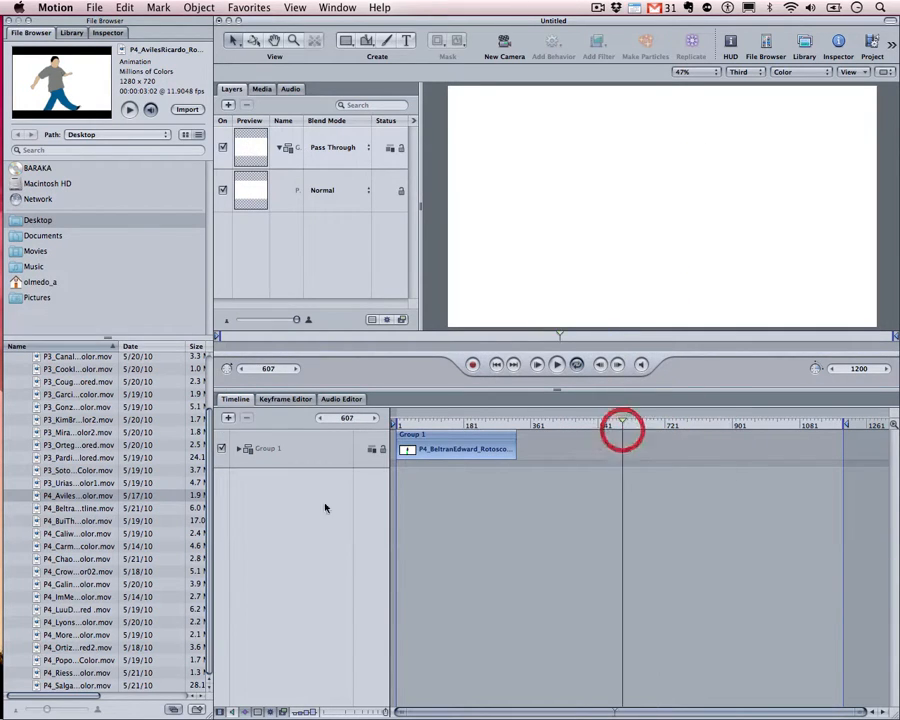
left_click_drag(143, 495, 261, 508)
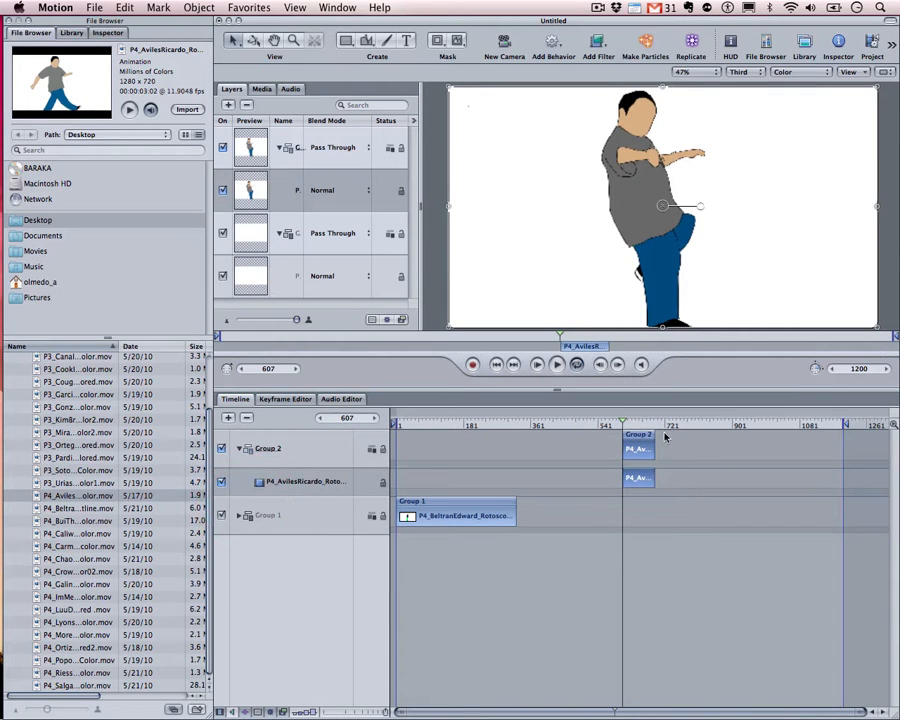
key("super+z")
key("super+z")
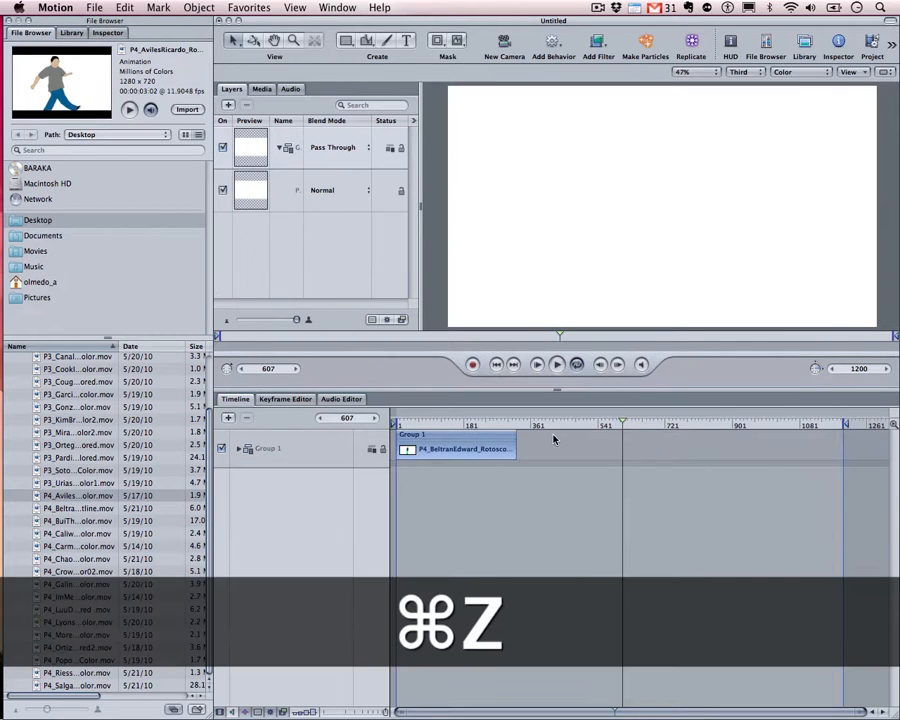
left_click_drag(528, 424, 500, 424)
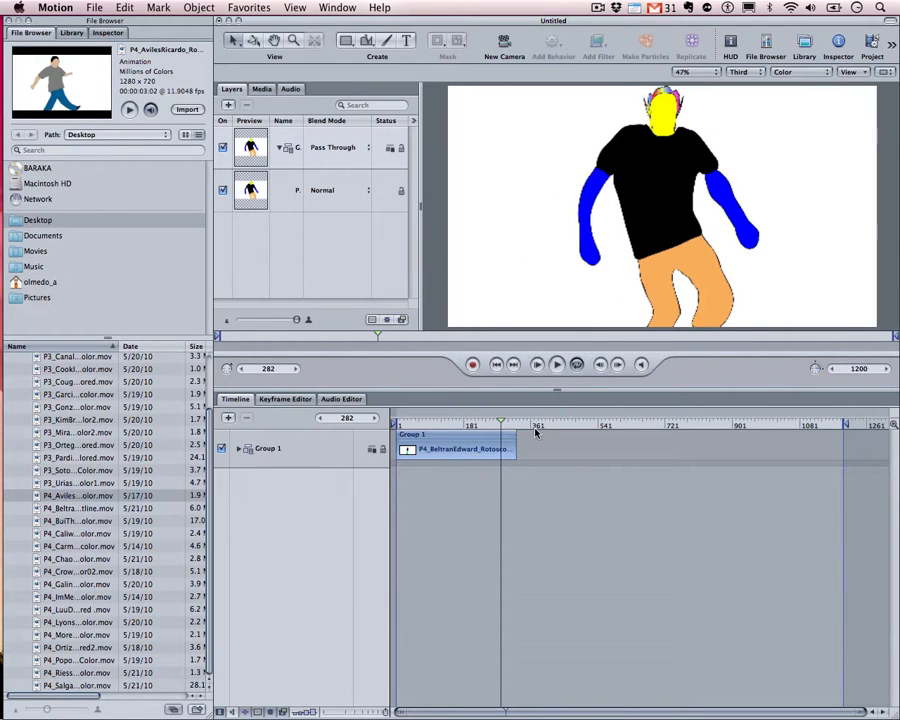
Zoom the timeline in around the Group 1 clip's out point near frame 320 and scrub its final frames
mouse_move(501, 422)
left_mouse_down()
mouse_move(604, 421)
mouse_move(524, 412)
mouse_move(532, 420)
mouse_move(516, 427)
mouse_move(342, 404)
mouse_move(500, 432)
mouse_move(516, 426)
left_mouse_up()
key("shift")
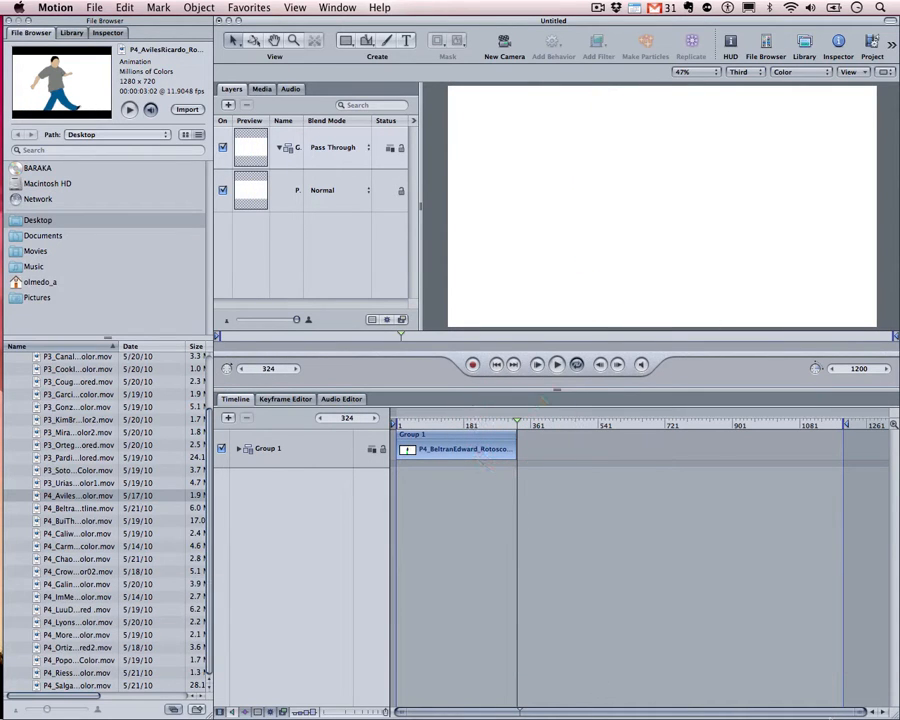
left_click_drag(858, 714, 604, 704)
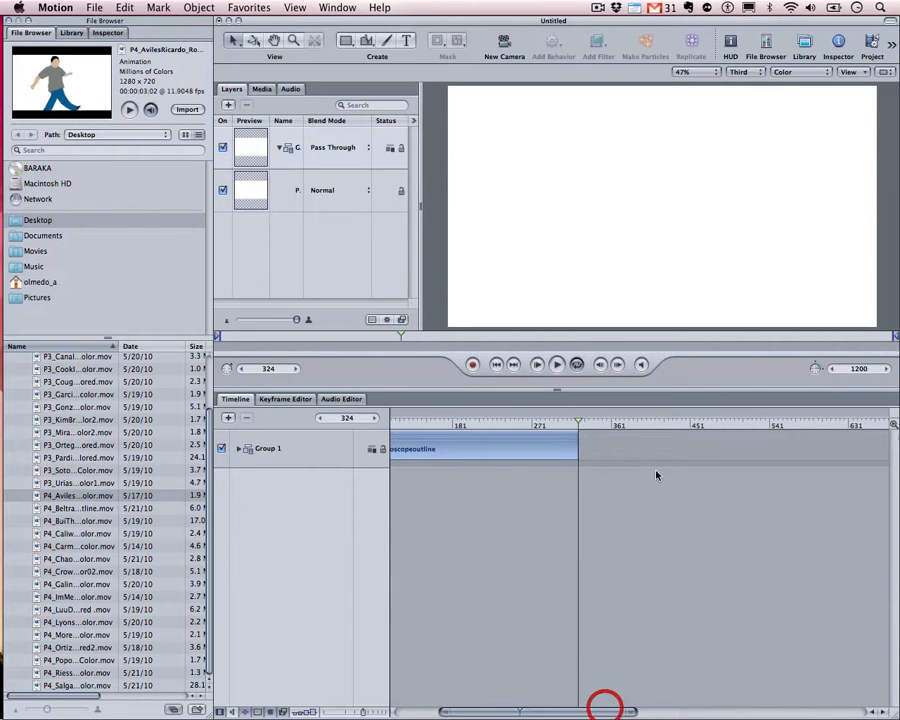
left_click(548, 424)
left_click_drag(548, 424, 575, 443)
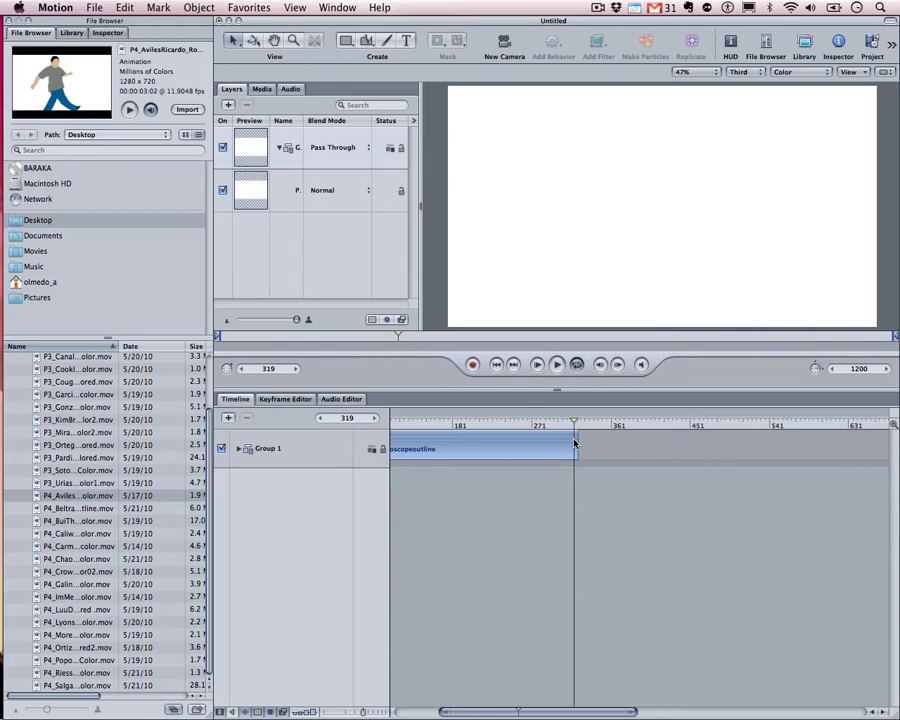
Step frame by frame around frames 313–315 to find the last good frame, 314
key("Left")
key("Left")
key("Left")
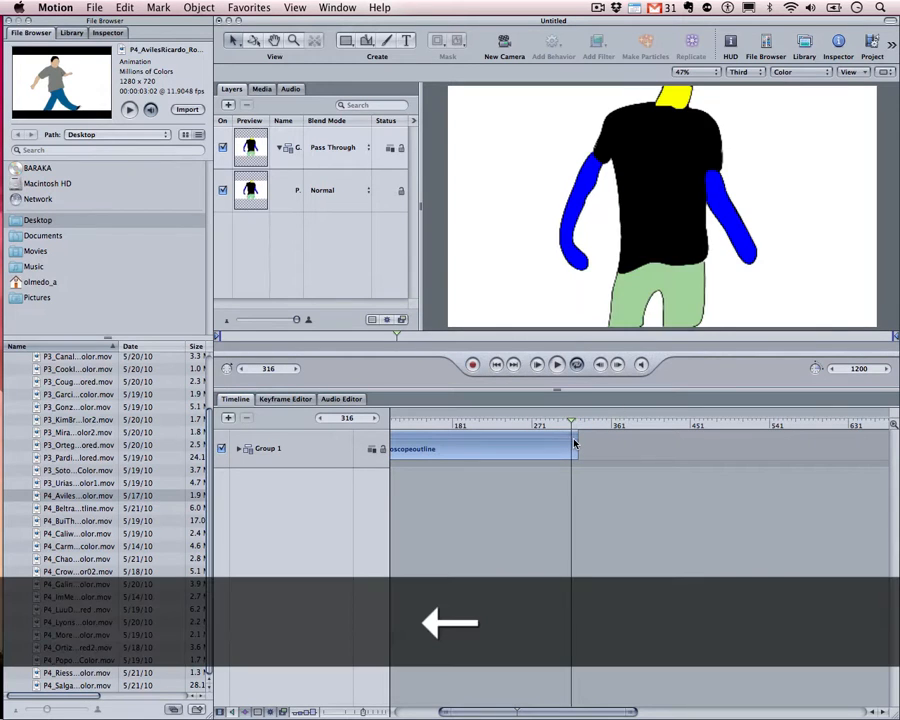
key("Left")
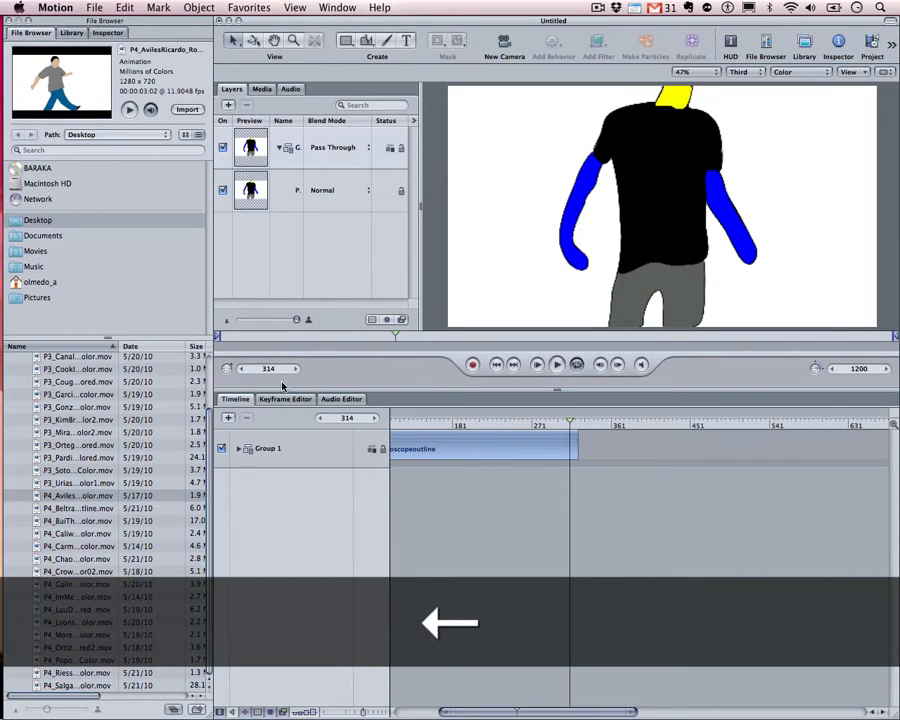
key("Left")
key("Left")
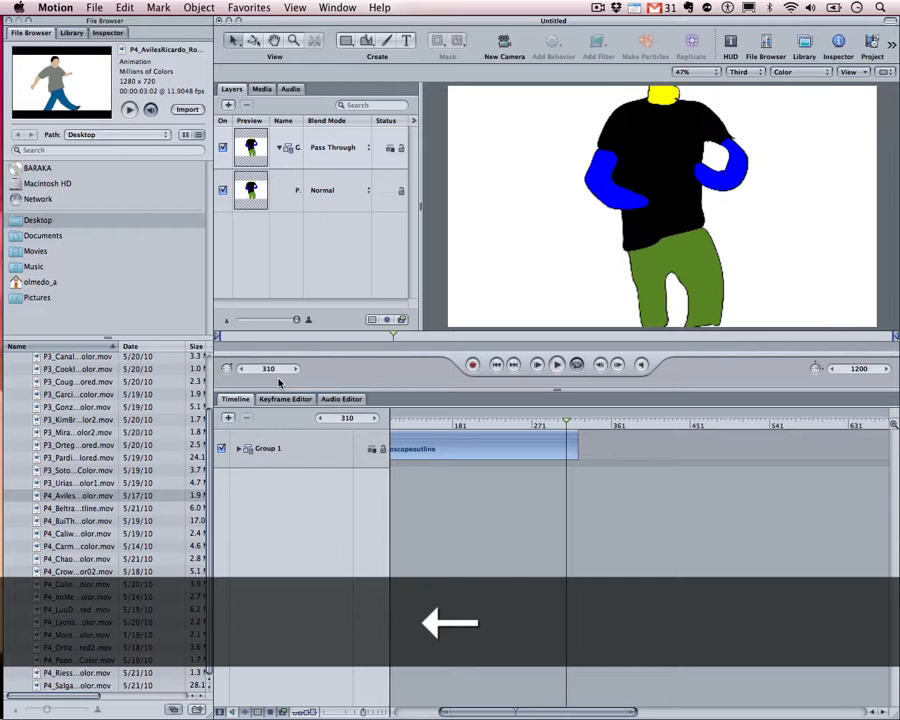
key("Right")
key("Right")
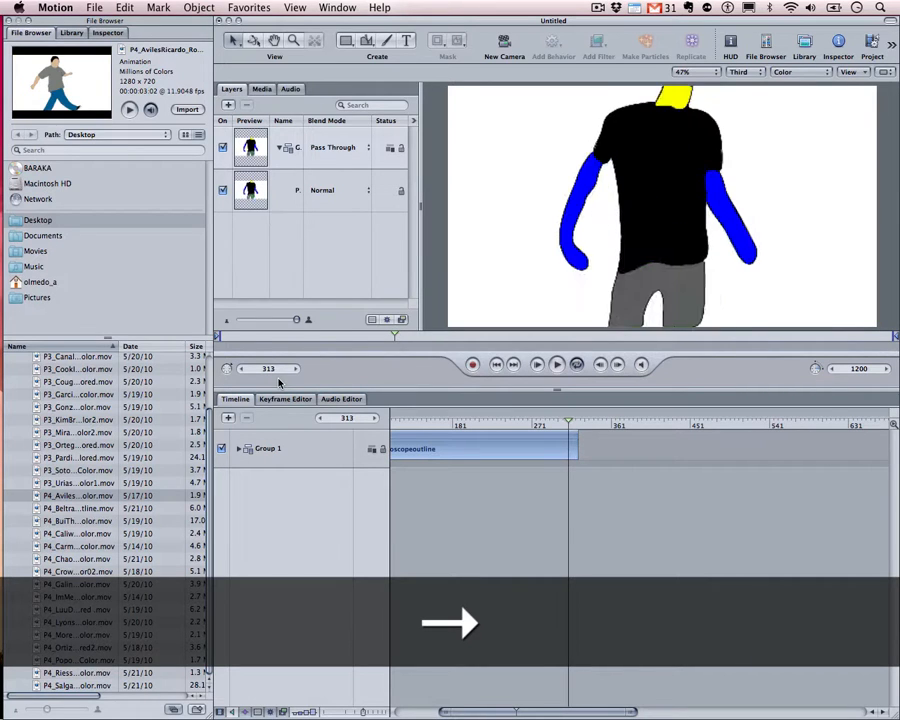
key("Right")
key("Right")
key("Right")
key("Right")
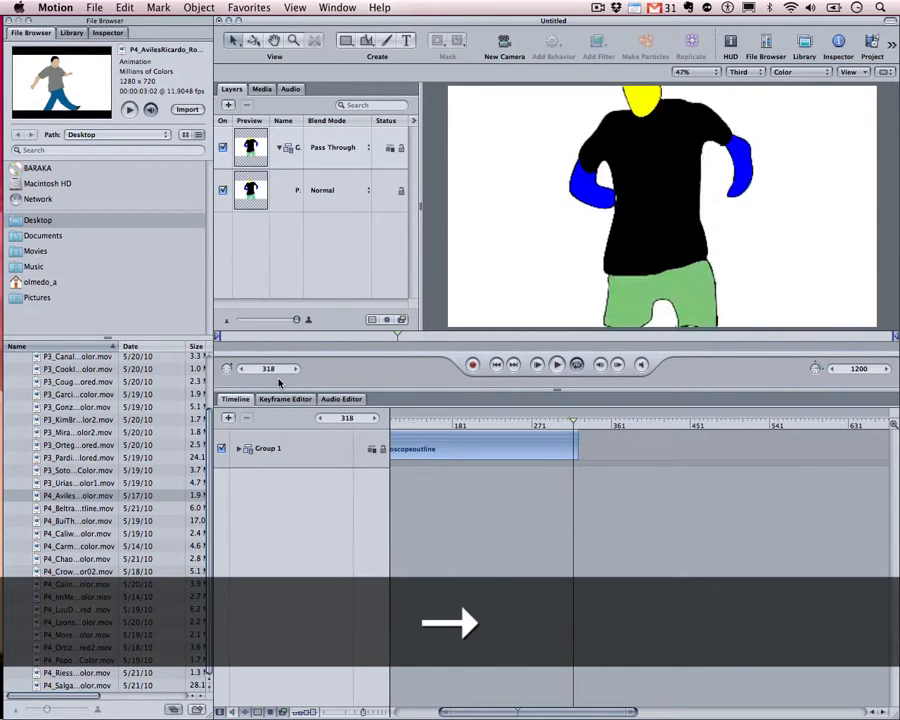
key("Left")
key("Left")
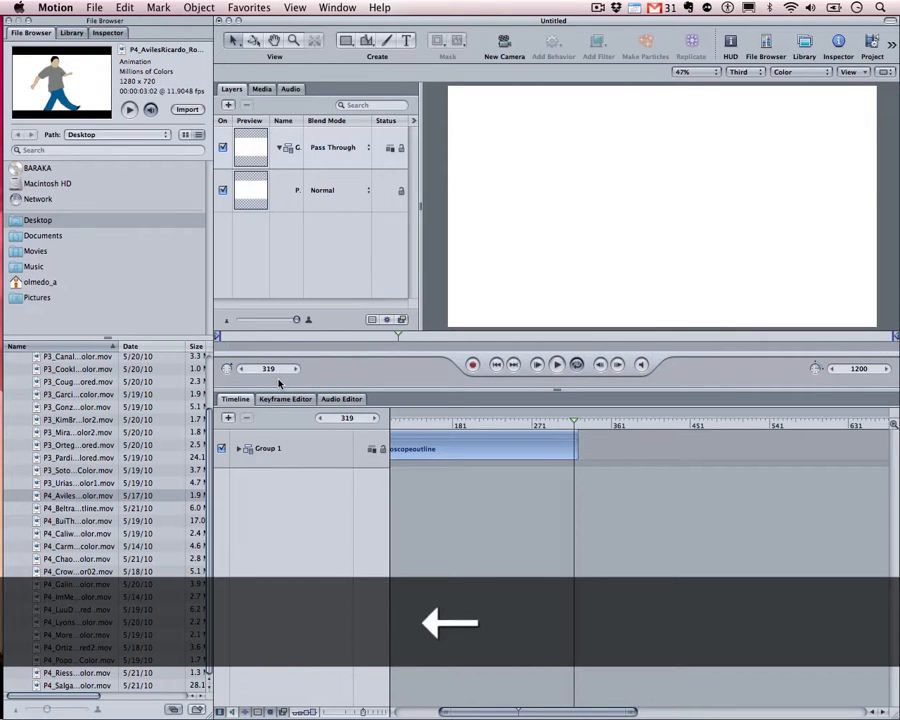
key("Left")
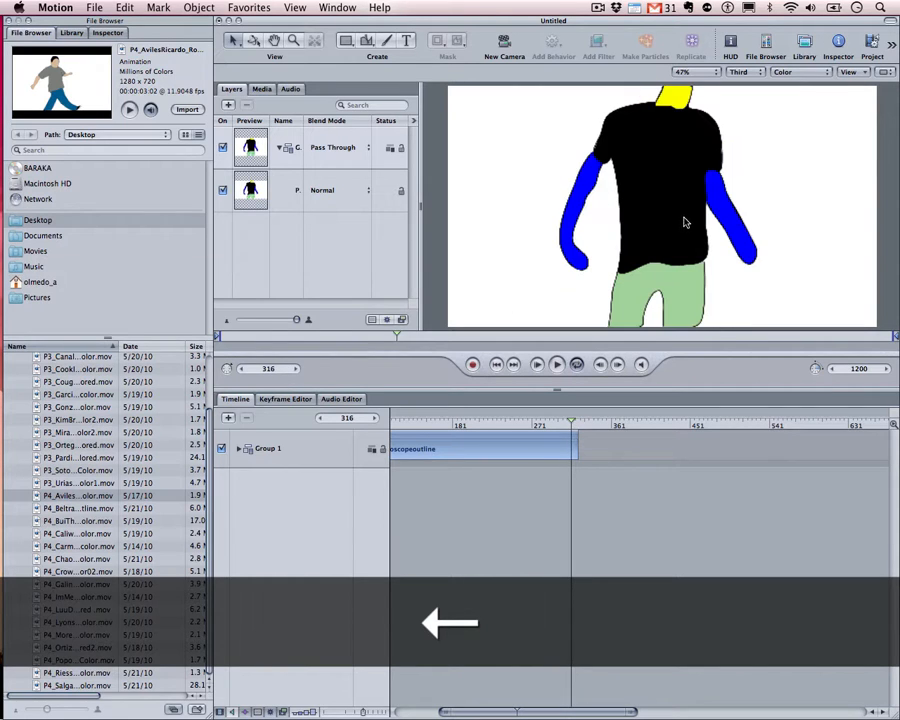
key("Right")
key("Right")
key("Left")
key("Left")
key("Left")
key("Left")
key("Left")
key("Left")
key("Left")
key("Right")
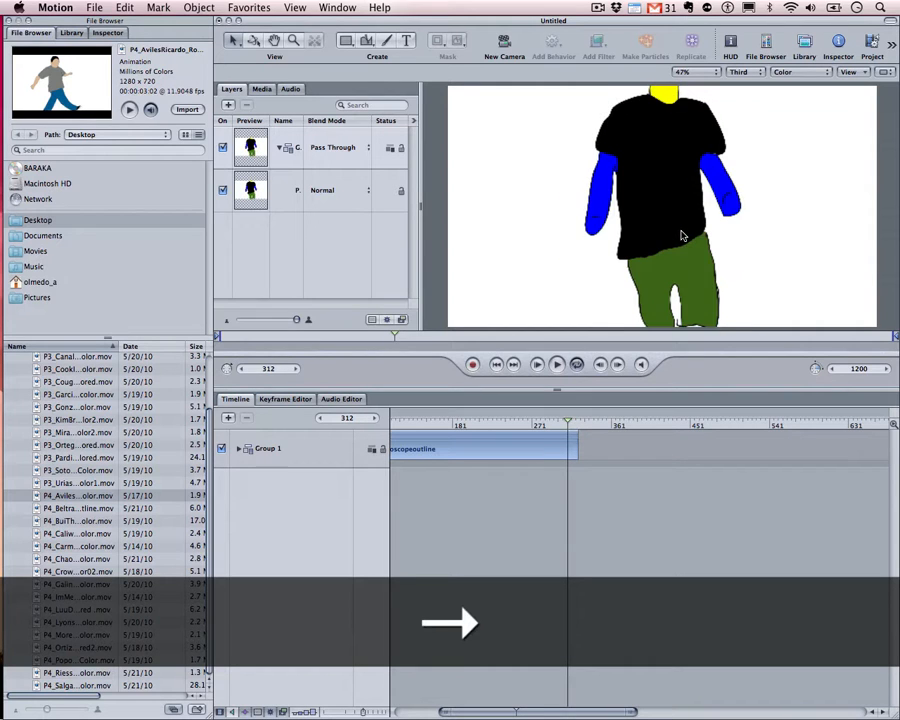
key("Right")
key("Right")
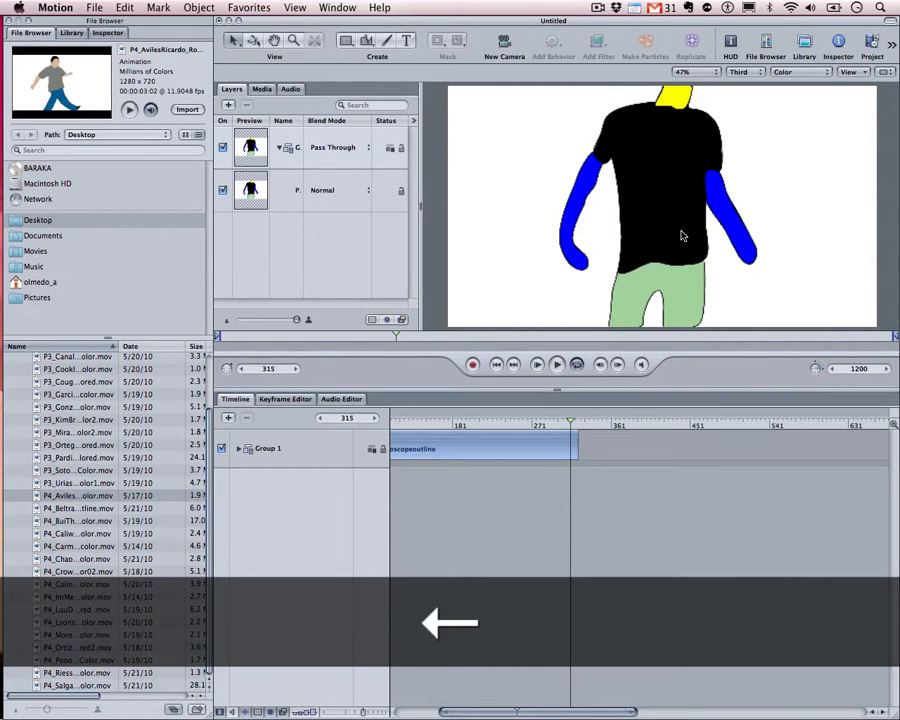
key("Left")
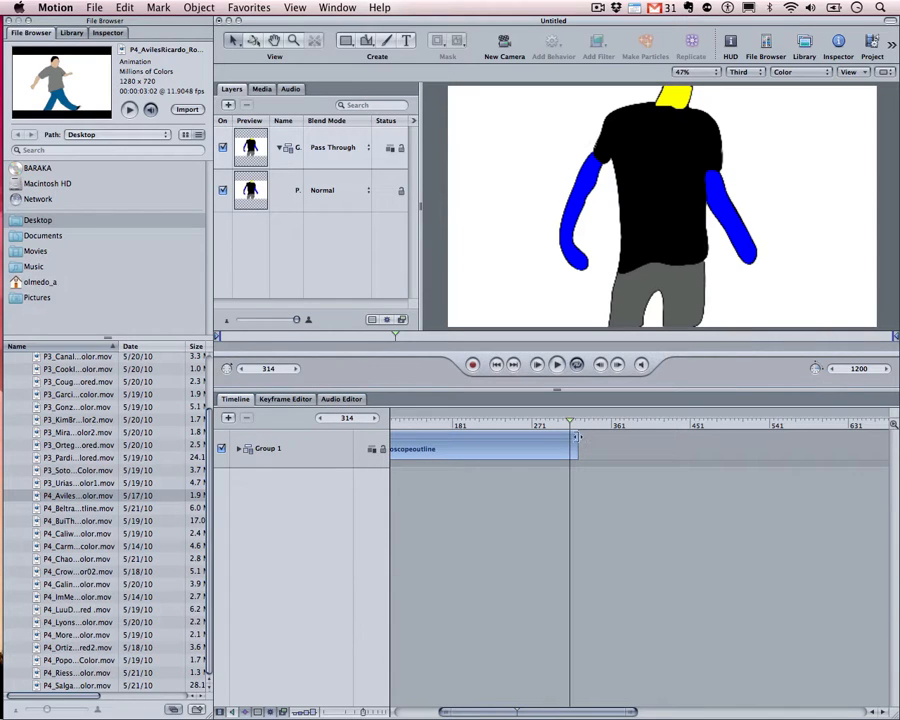
Trim the Group 1 clip's end to snap at frame 314, then confirm the canvas is empty afterward
left_click_drag(576, 437, 538, 426)
key("shift")
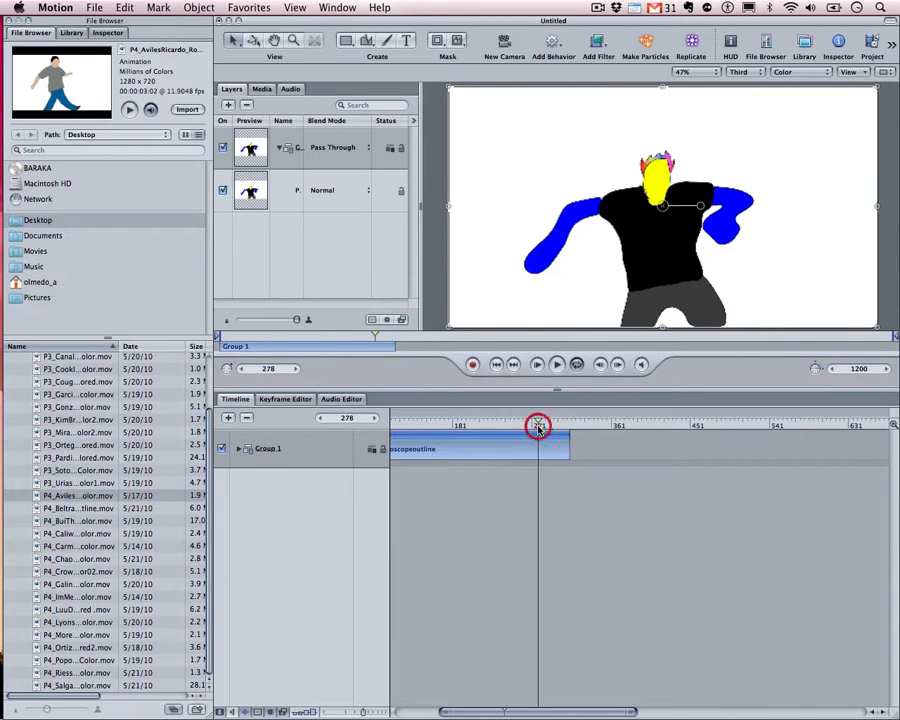
key("Right")
key("Right")
key("Right")
key("Right")
key("Right")
key("Right")
key("Right")
key("Right")
key("Right")
key("Right")
key("Right")
key("Right")
key("Right")
key("Right")
key("Right")
key("Right")
key("Right")
key("Right")
key("Right")
key("Right")
key("Right")
key("Right")
key("Right")
key("Right")
key("Right")
key("Right")
key("Right")
key("Right")
key("Right")
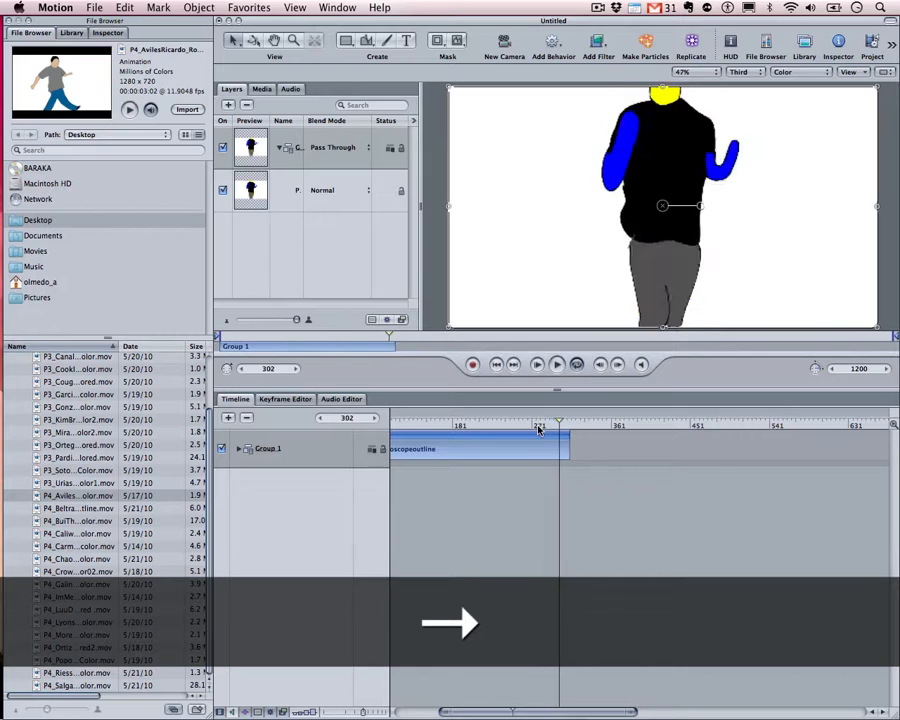
key("Right")
key("Right")
key("Right")
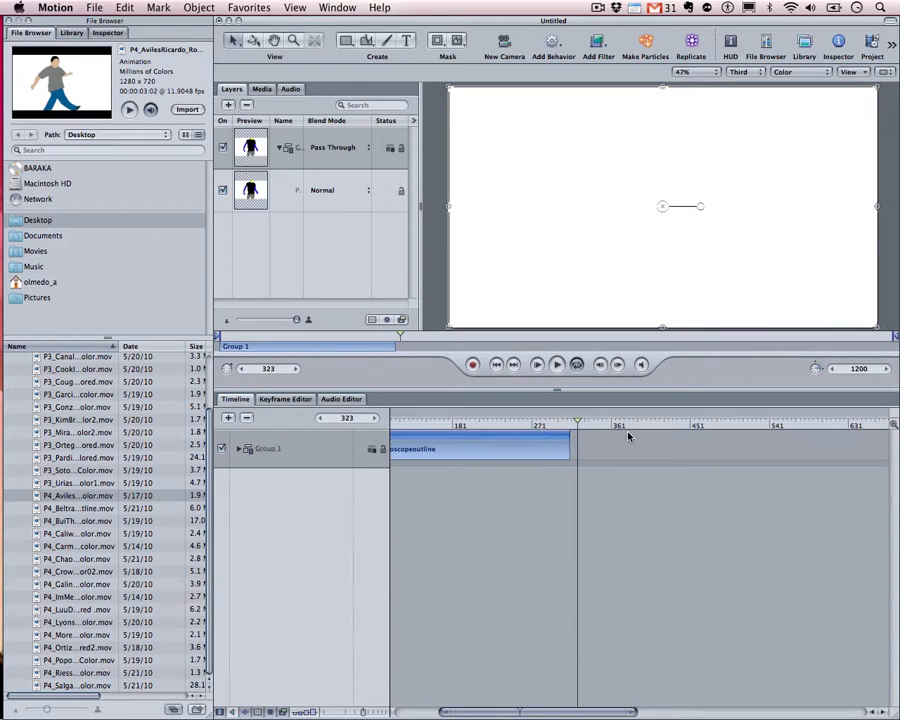
left_click_drag(630, 426, 575, 442)
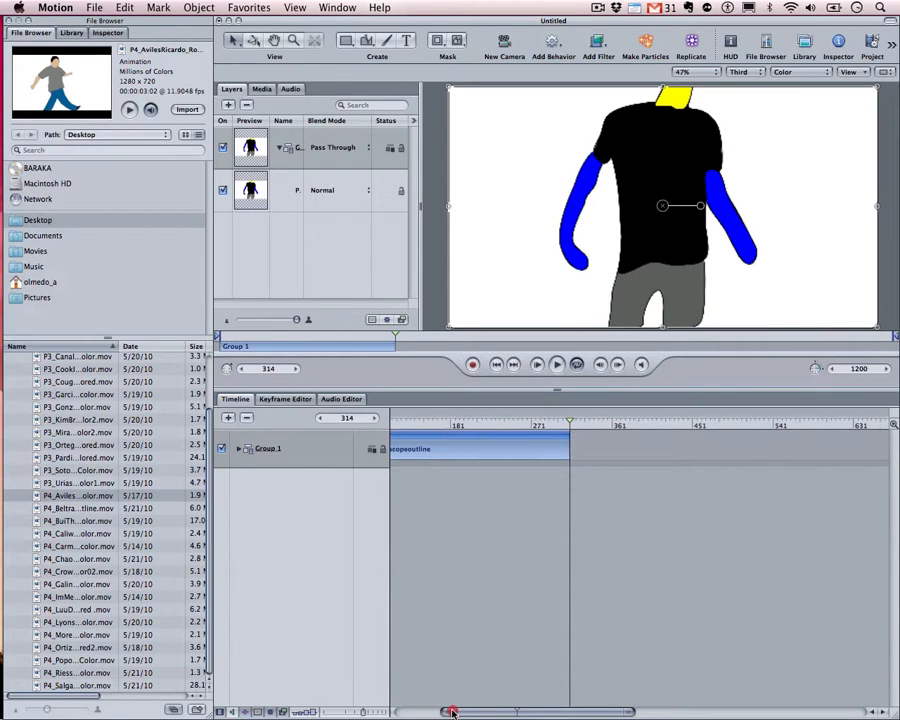
Zoom the timeline back out and drag the Aviles colour clip in as Group 2
left_click_drag(448, 711, 396, 710)
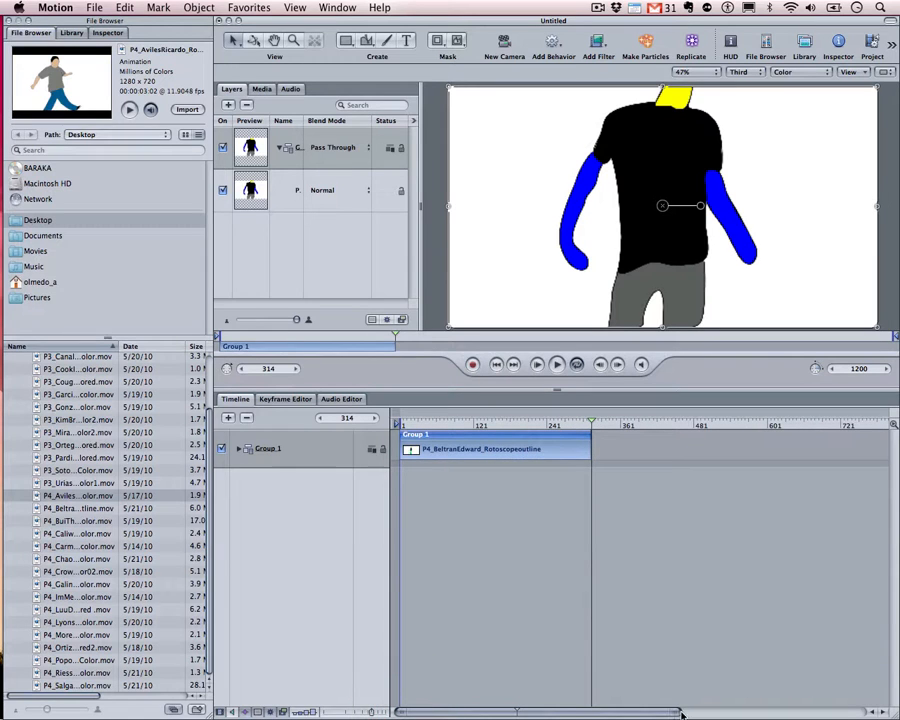
left_click_drag(681, 713, 870, 710)
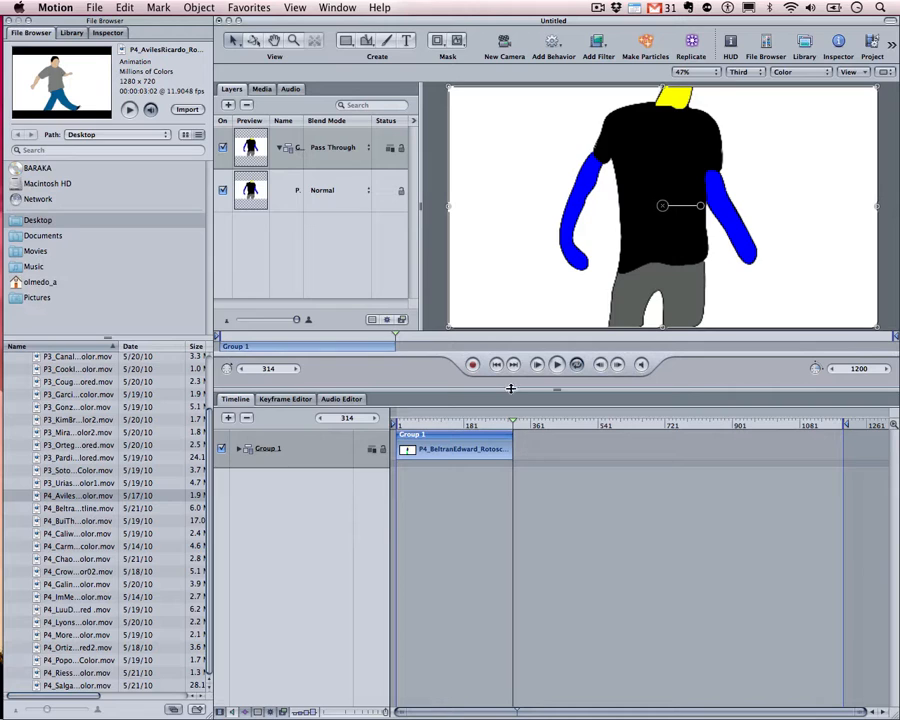
left_click_drag(50, 497, 302, 520)
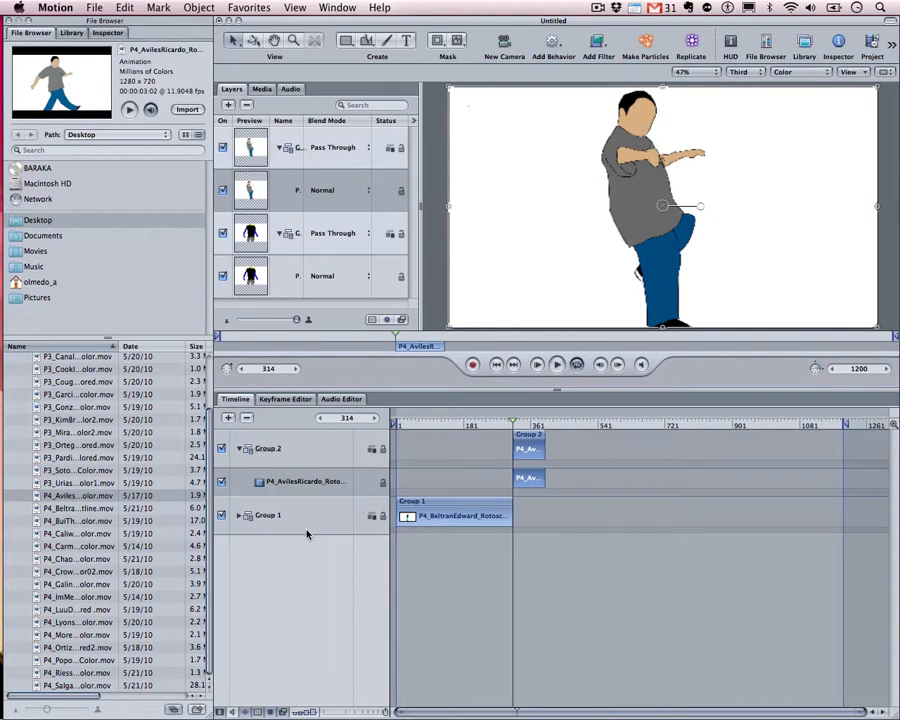
Collapse Groups 1 and 2, select both, and hide the Layers list to widen the canvas
left_click(240, 451)
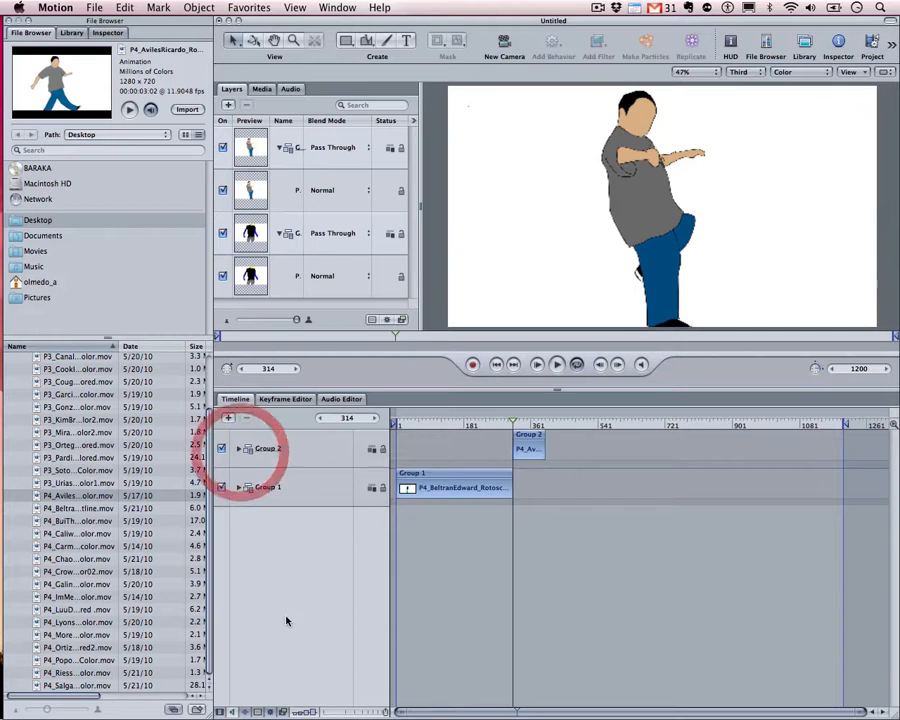
left_click(279, 236)
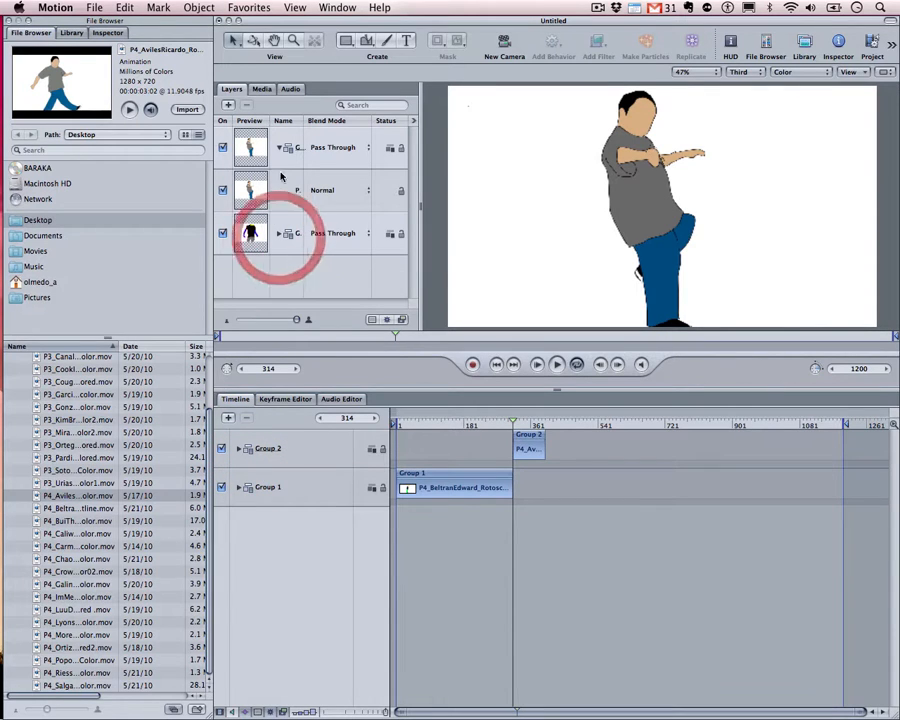
left_click(279, 148)
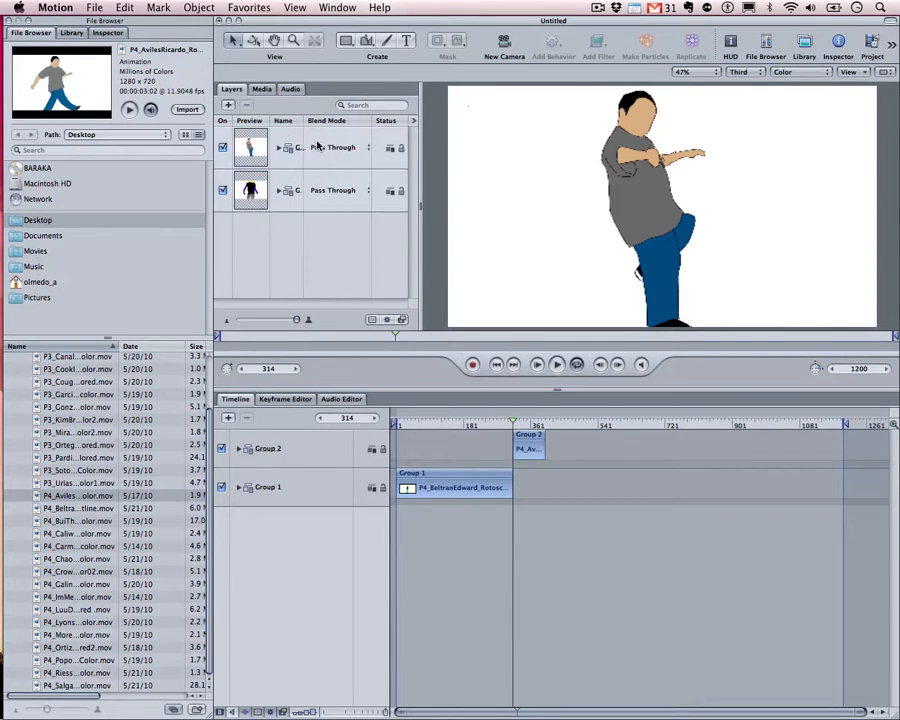
left_click(300, 190)
left_click(268, 489)
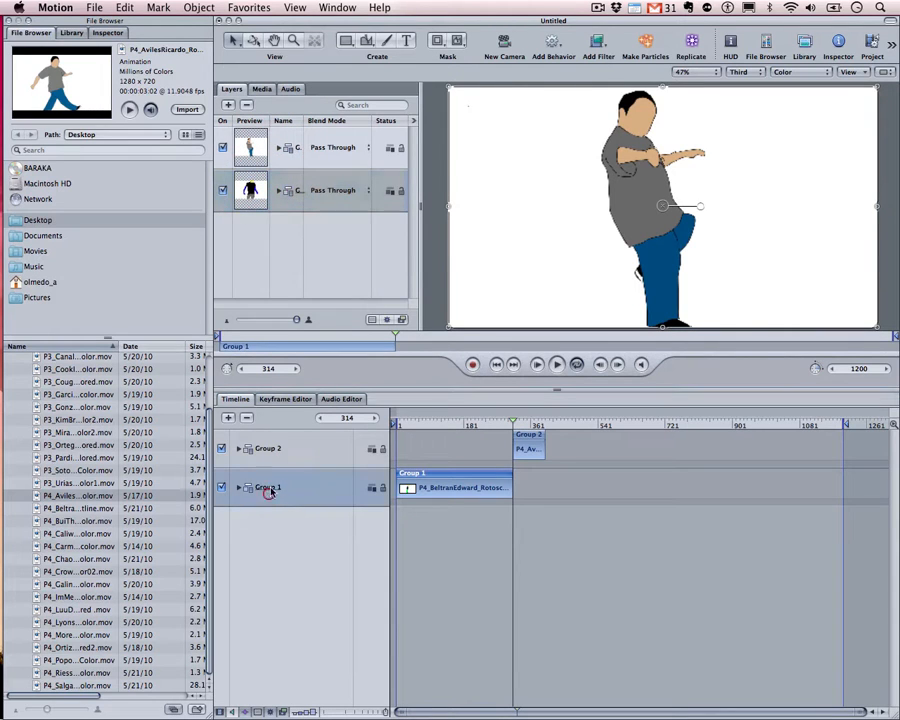
left_click(280, 449)
left_click(250, 190)
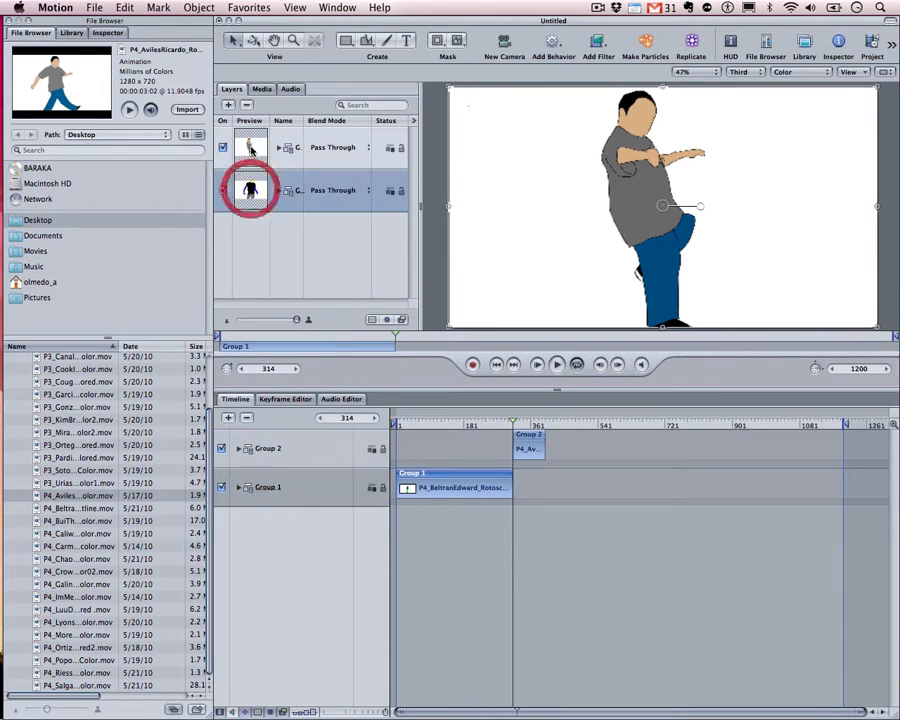
left_click(251, 150, "shift")
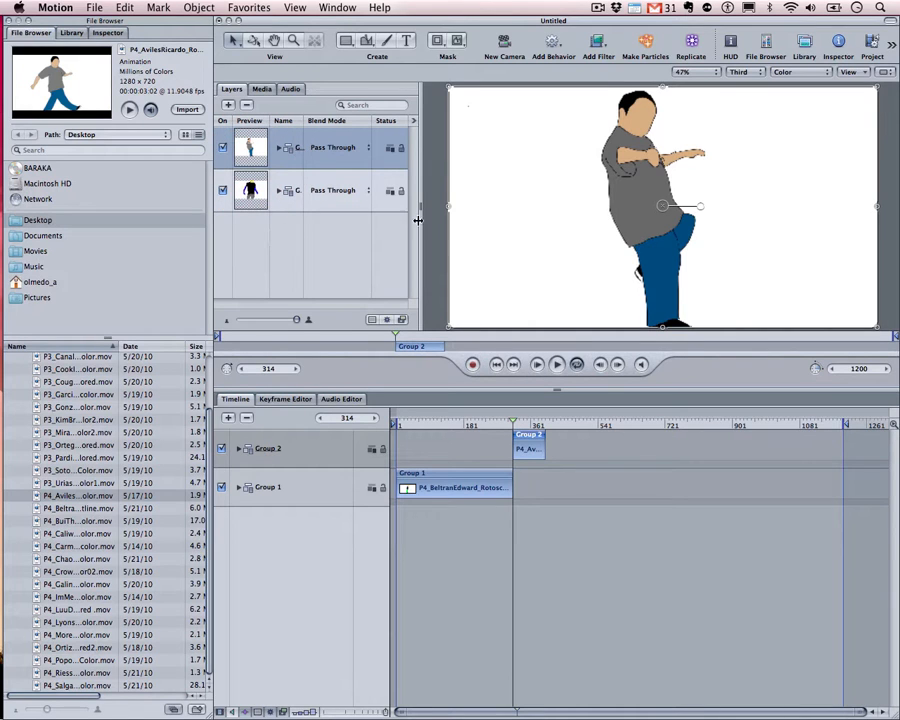
left_click_drag(419, 206, 263, 208)
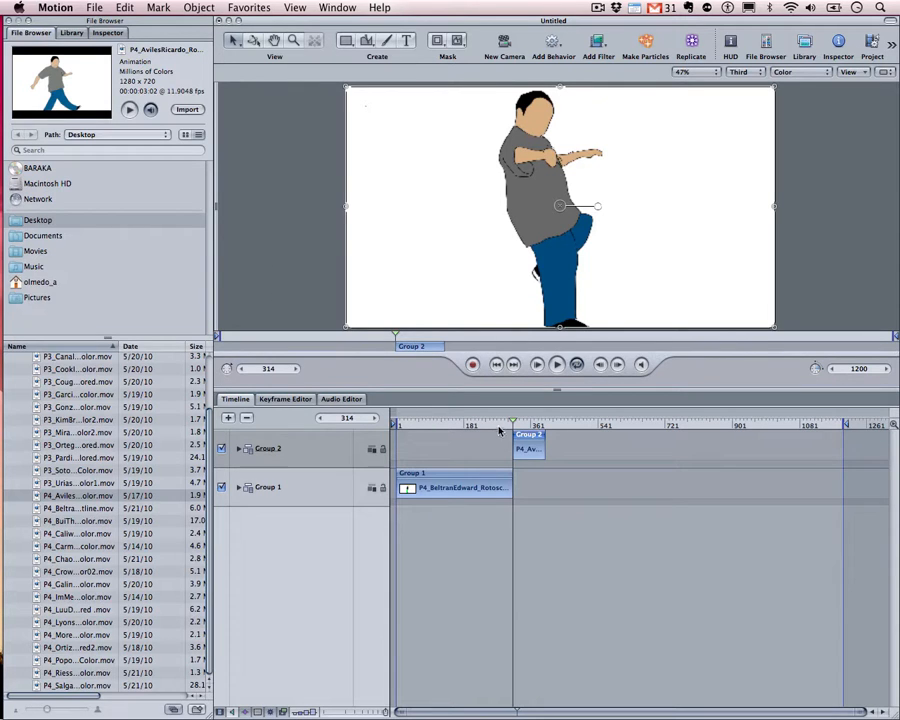
Play the sequence from the start and scrub over the change from Group 1 to Group 2
mouse_move(497, 424)
left_mouse_down()
mouse_move(397, 424)
mouse_move(526, 432)
mouse_move(483, 437)
left_mouse_up()
key("space")
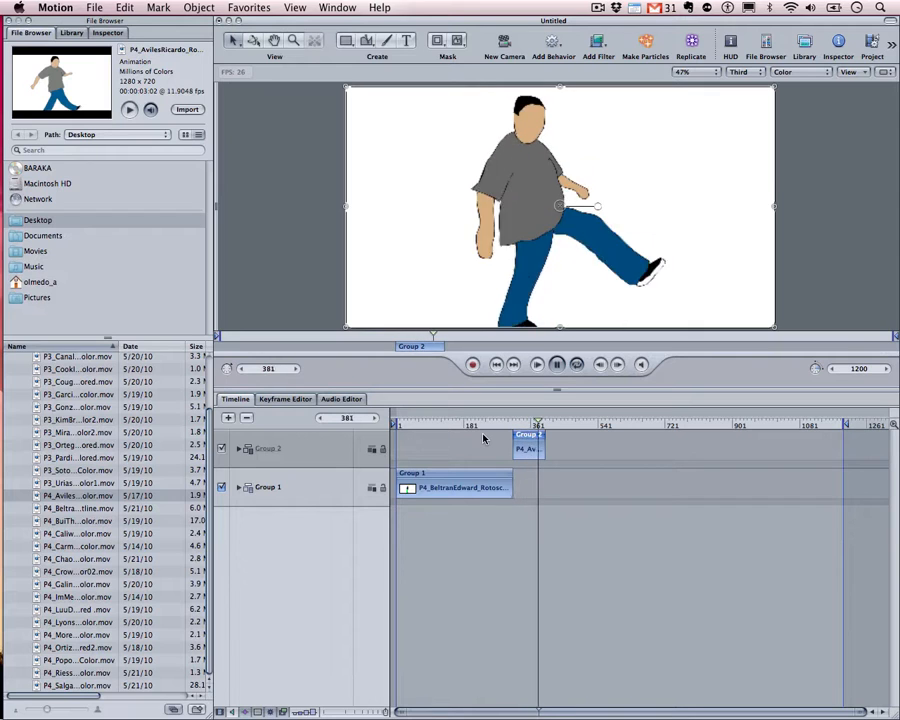
key("space")
left_click_drag(523, 425, 545, 428)
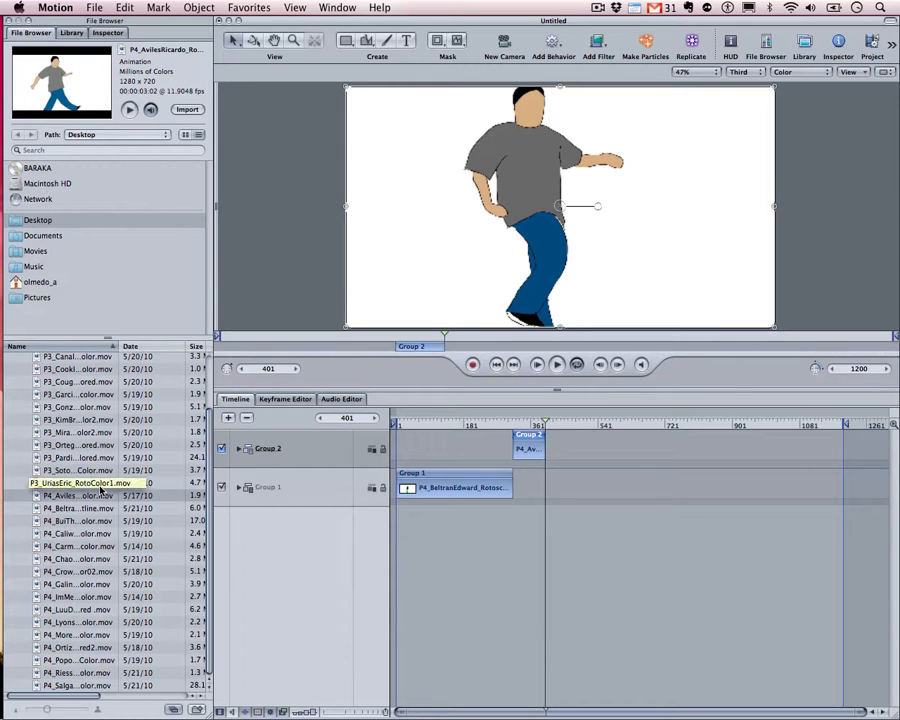
scroll(100, 488, "up", 3)
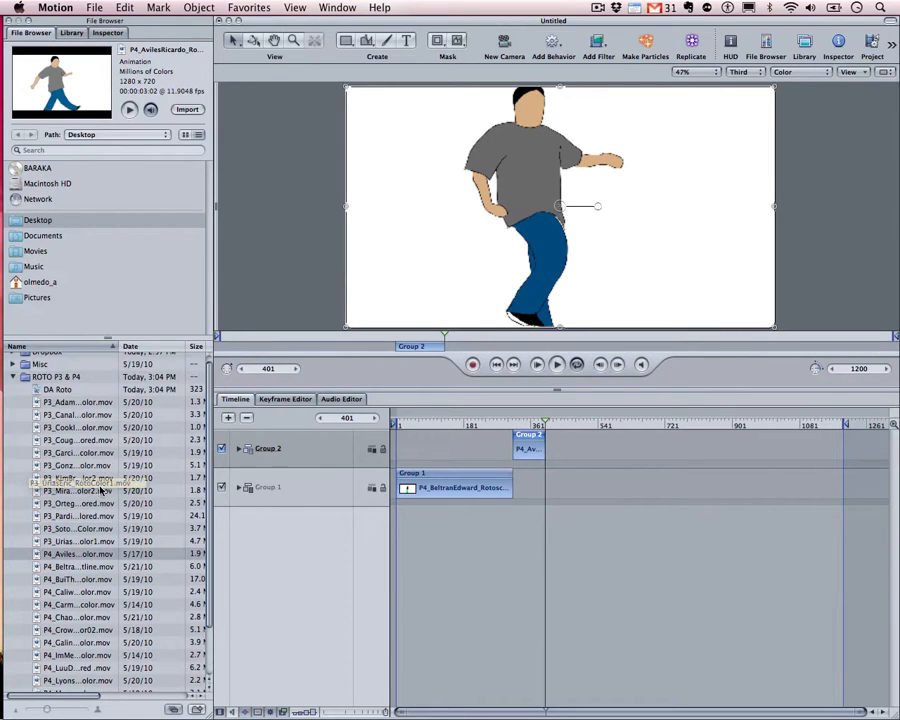
left_click(61, 450)
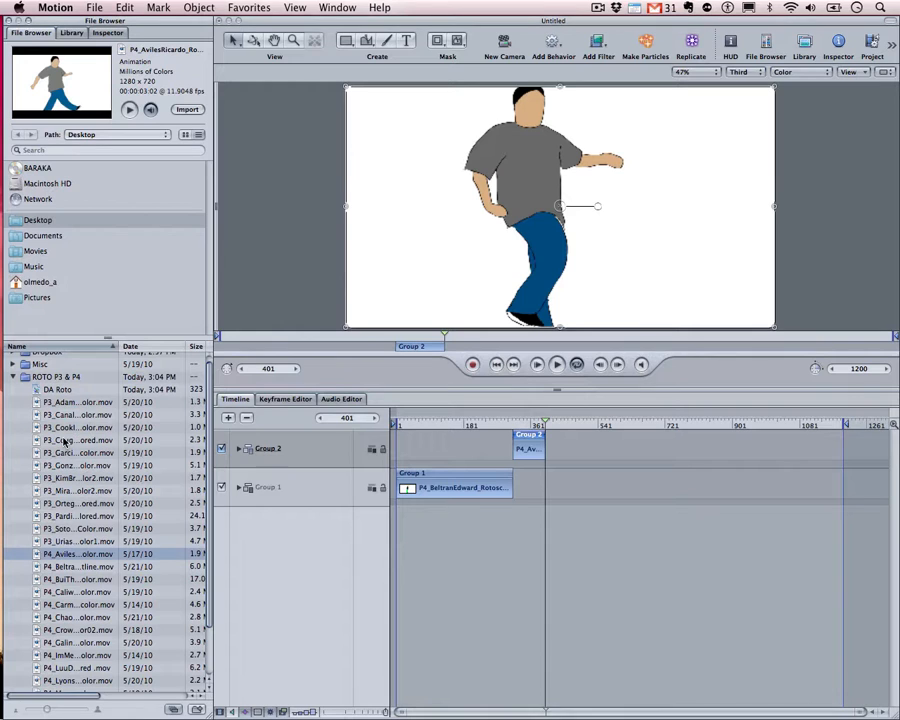
left_click(64, 428)
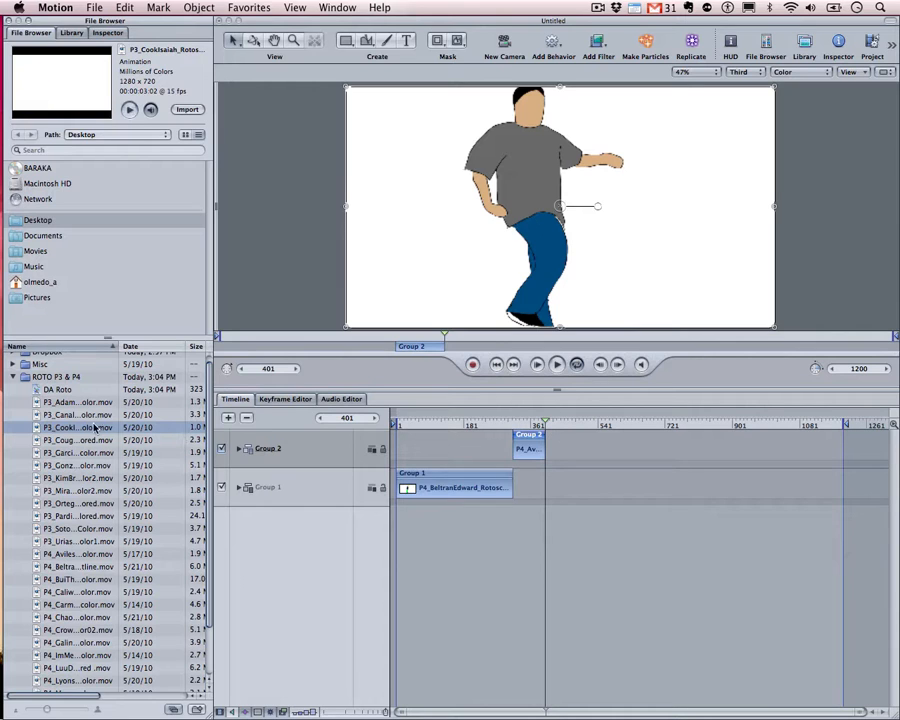
left_click_drag(101, 432, 244, 550)
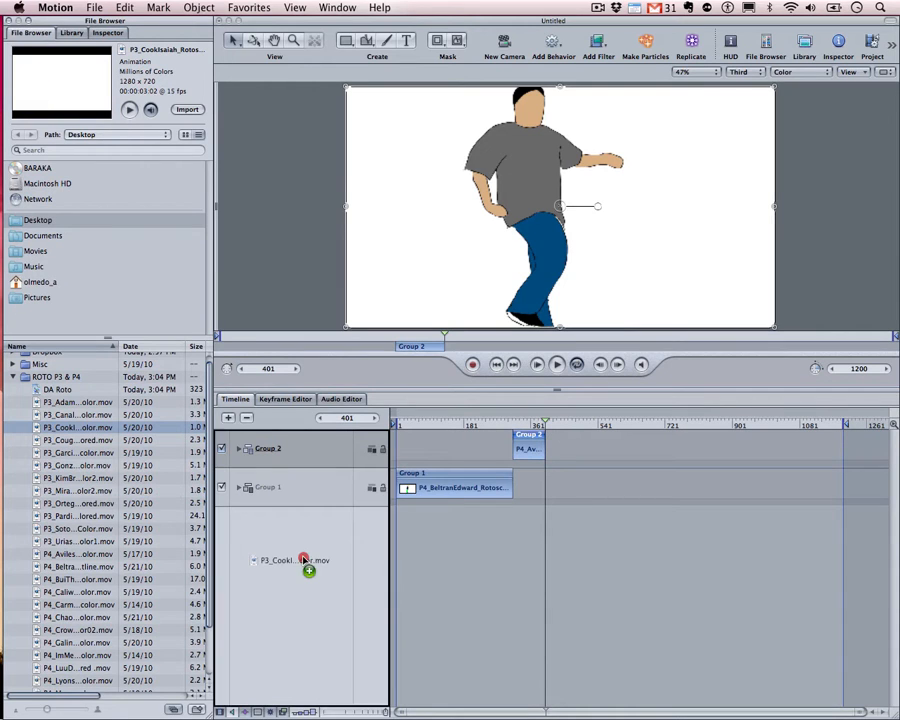
left_click_drag(304, 560, 302, 558)
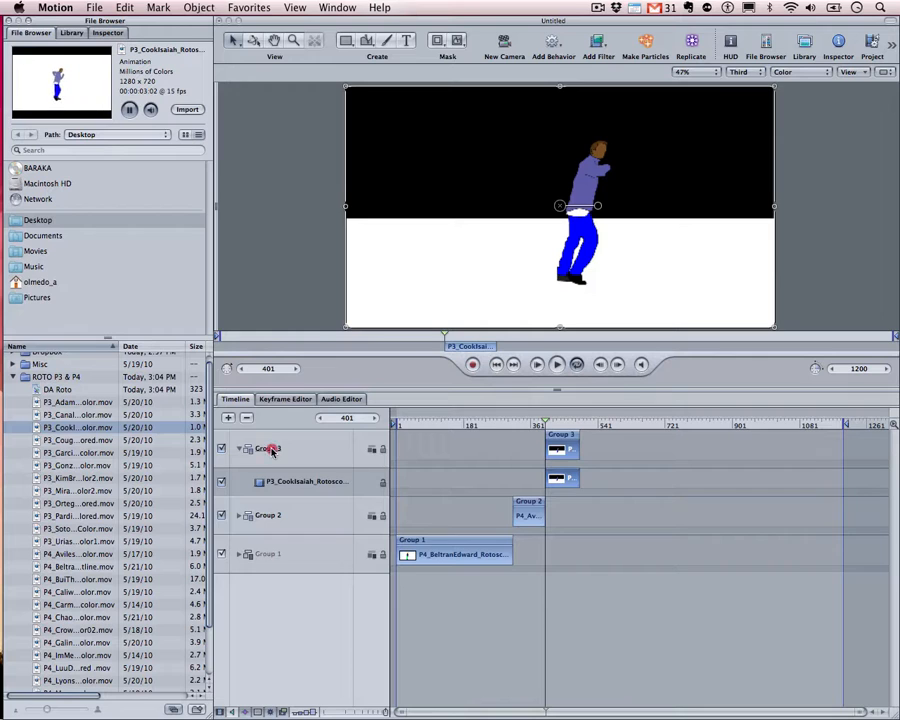
left_click(270, 449)
left_click(240, 449)
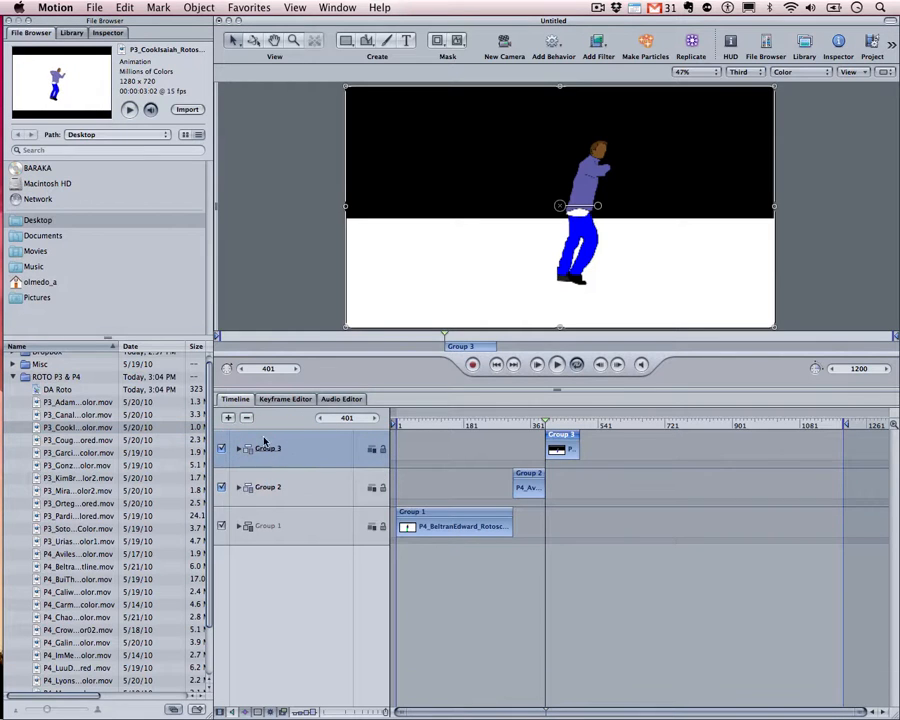
Zoom the timeline in around the junction between Group 2 and Group 3 near frame 401
mouse_move(545, 425)
left_mouse_down()
mouse_move(551, 432)
mouse_move(540, 430)
left_mouse_up()
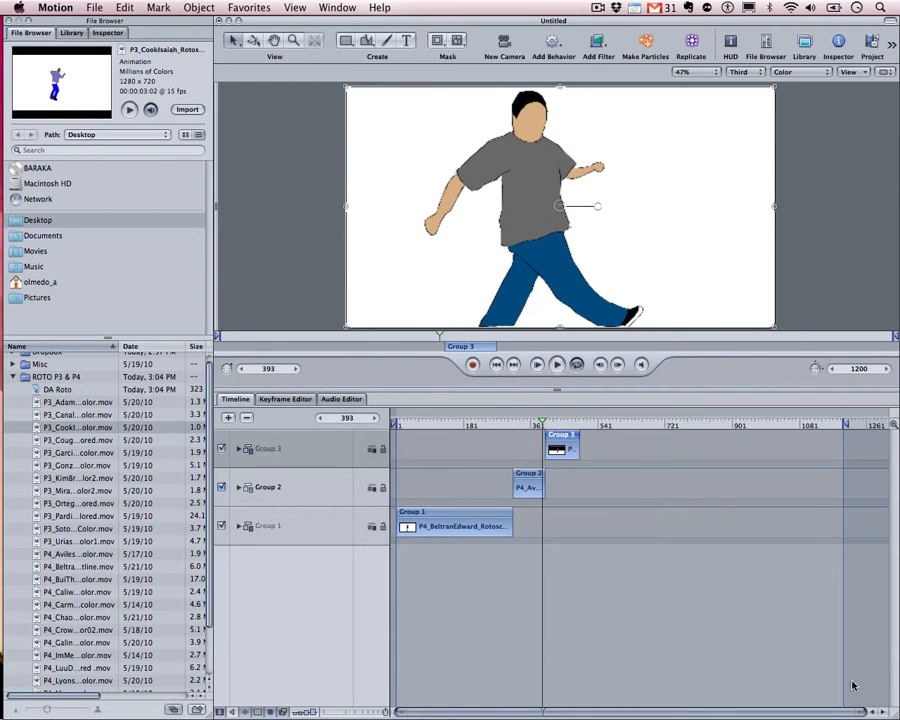
left_click_drag(864, 713, 556, 713)
left_click_drag(591, 422, 604, 420)
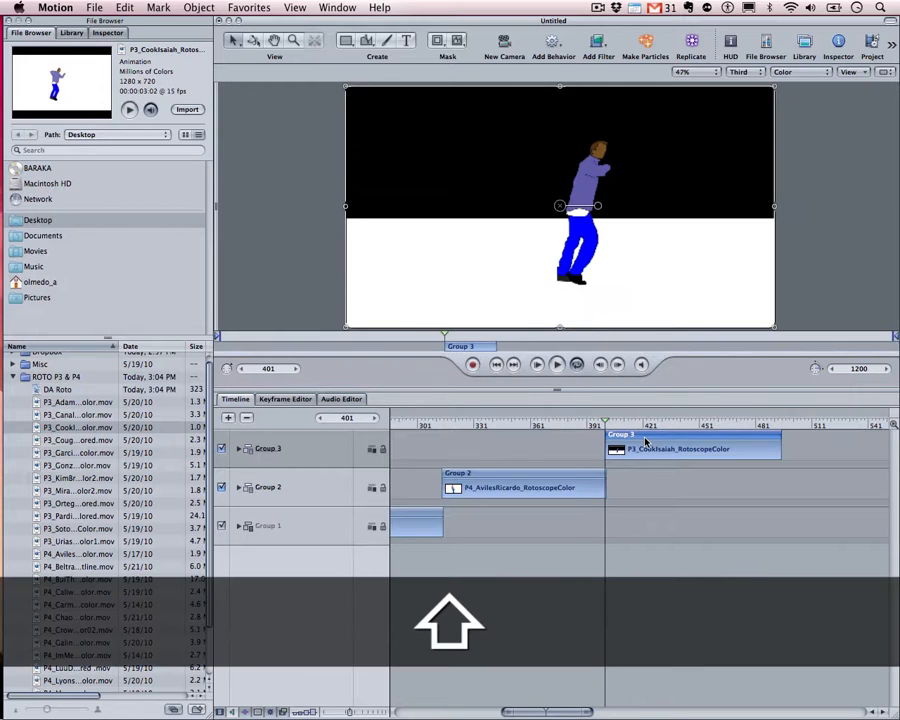
Trim the Group 3 clip to start at frame 403 and step frames to check the cut
key("Right")
key("Right")
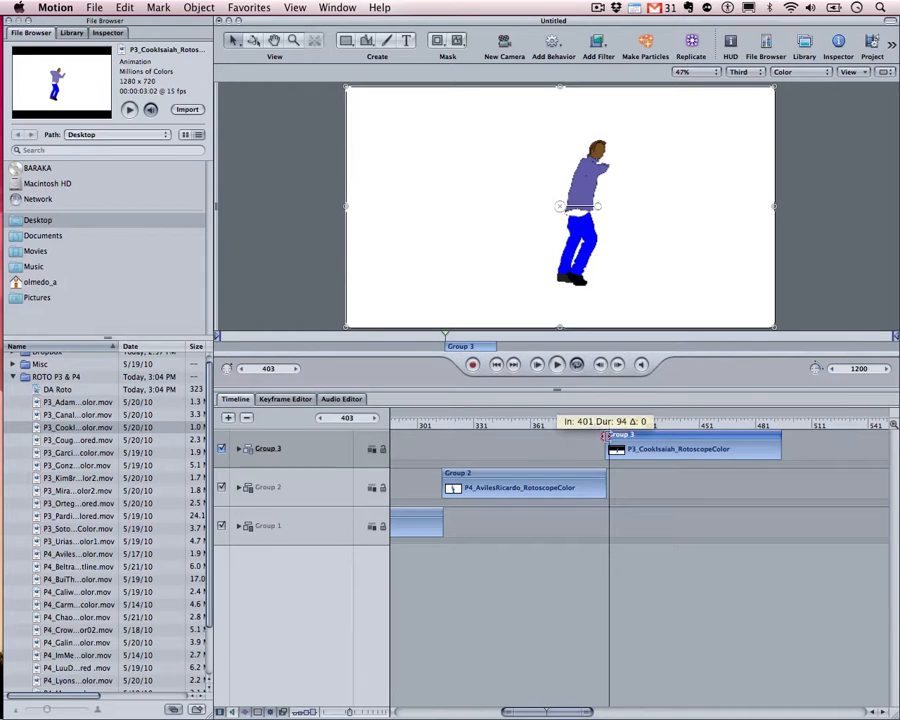
left_click_drag(604, 436, 609, 436)
key("Right")
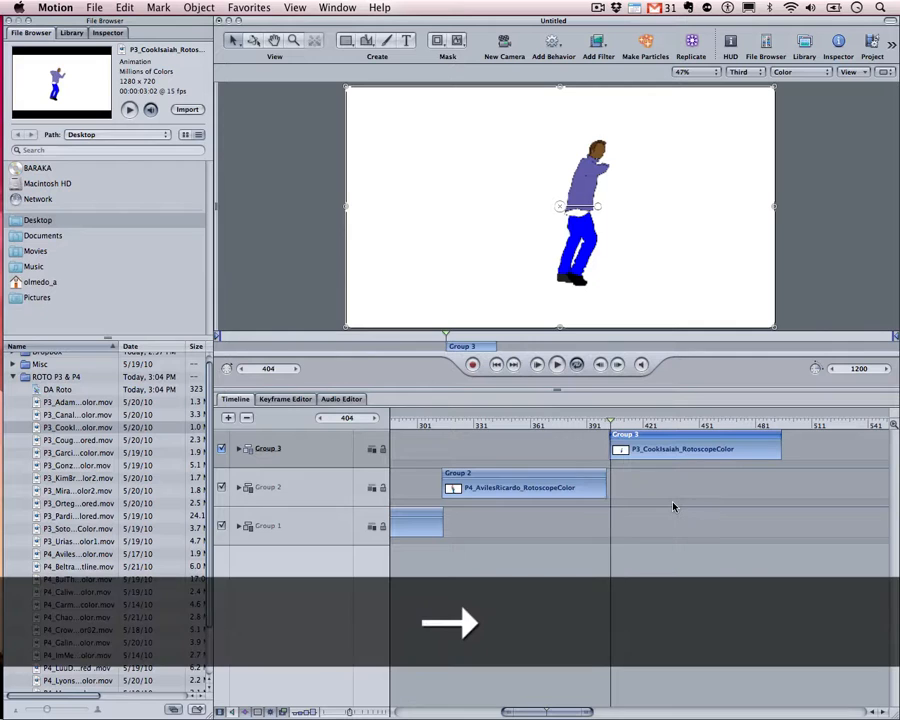
key("Left")
key("Left")
key("Right")
key("Right")
key("Right")
key("Right")
key("Right")
key("Right")
key("Left")
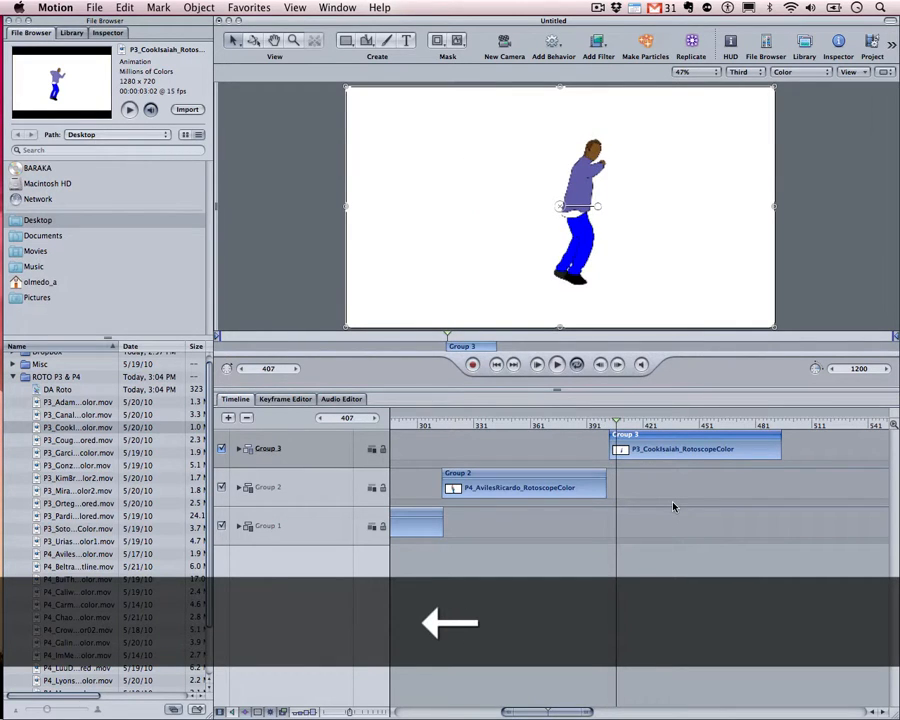
left_click_drag(608, 426, 601, 432)
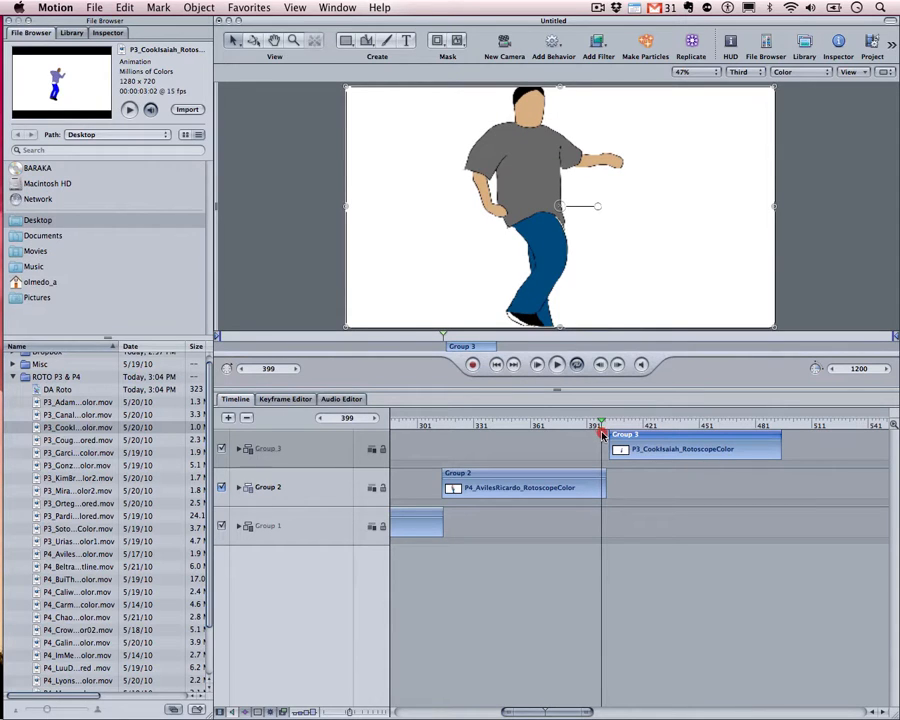
left_click_drag(601, 430, 554, 427)
key("shift")
key("shift")
key("space")
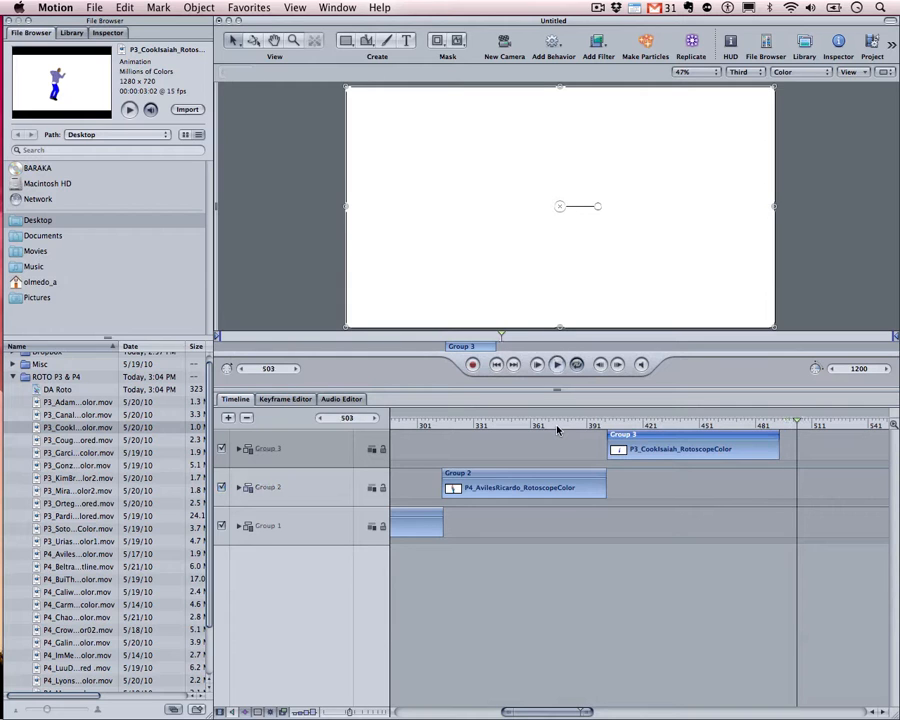
left_click_drag(576, 427, 607, 438)
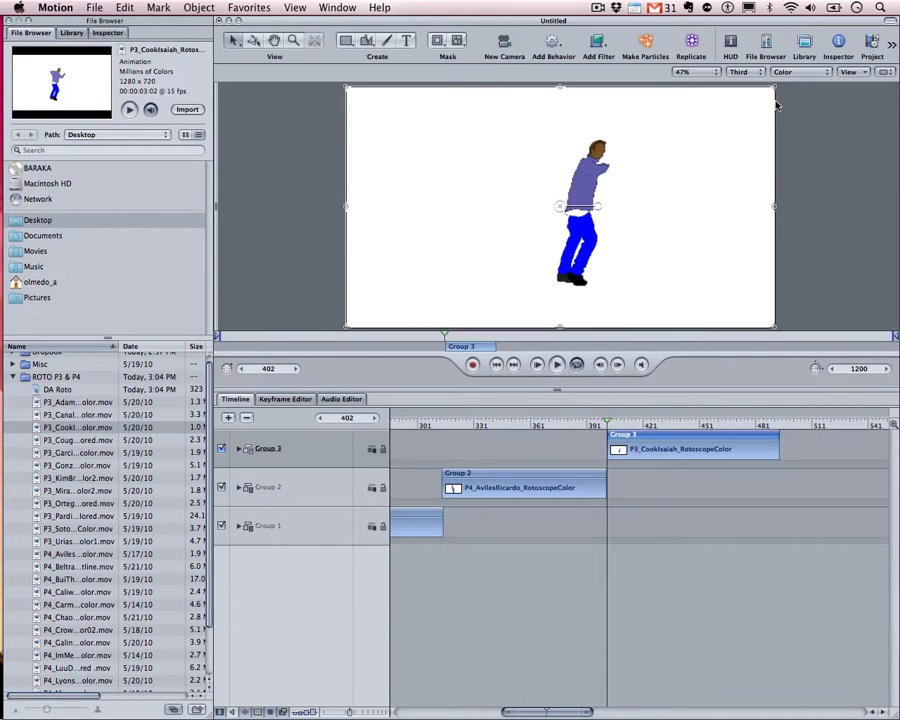
key("super+minus")
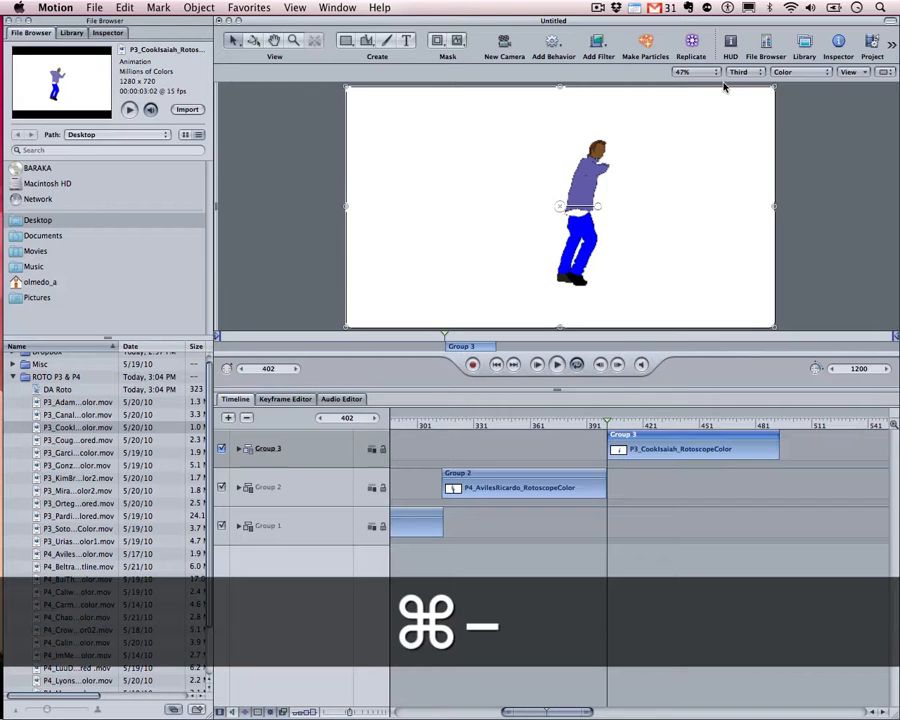
key("super+minus")
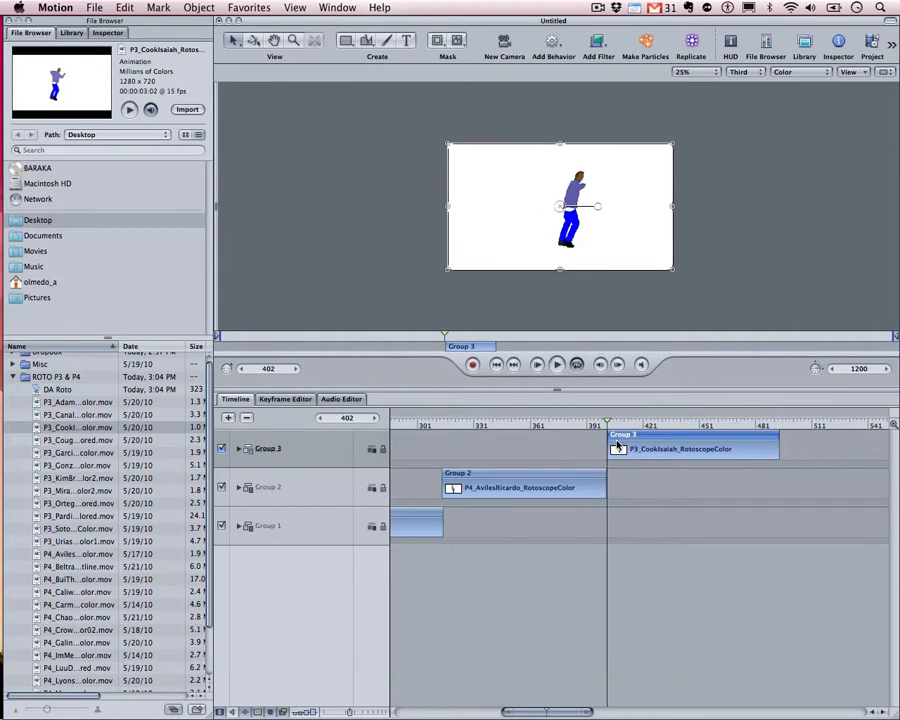
left_click(617, 443)
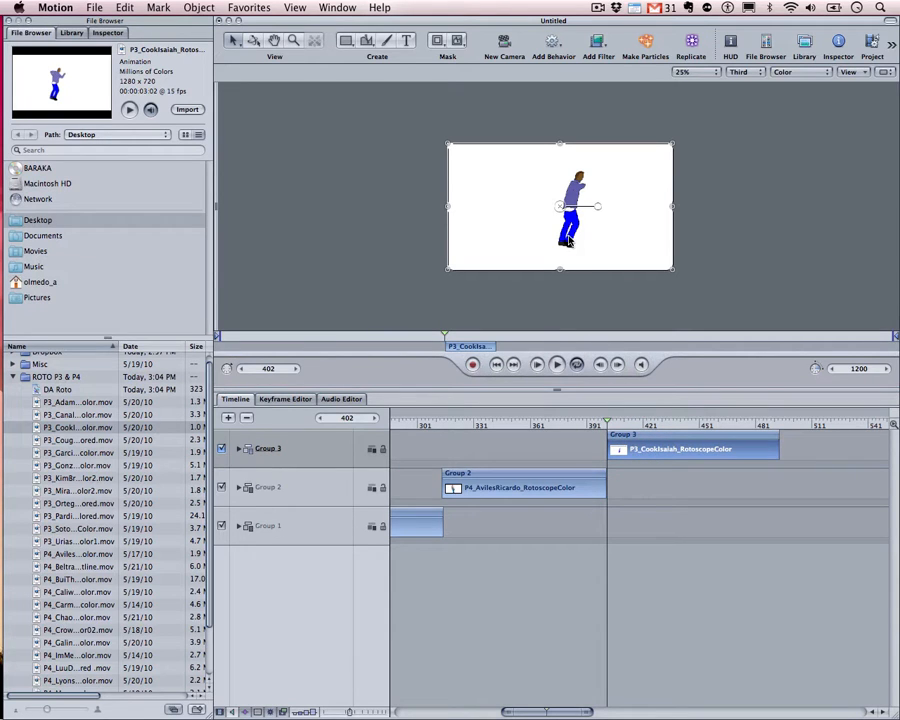
left_click(630, 434)
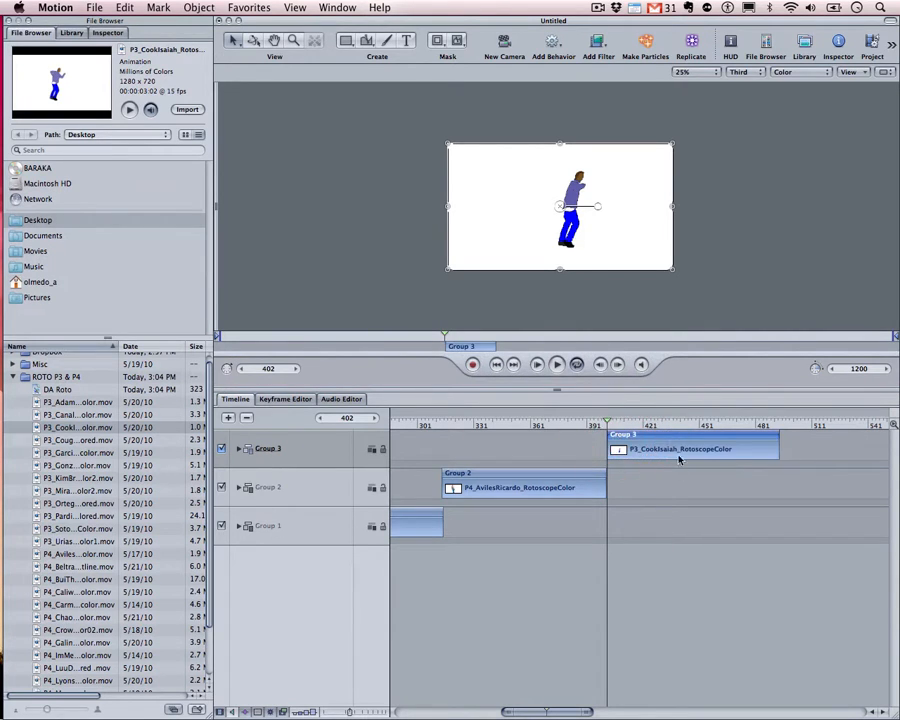
left_click(641, 446)
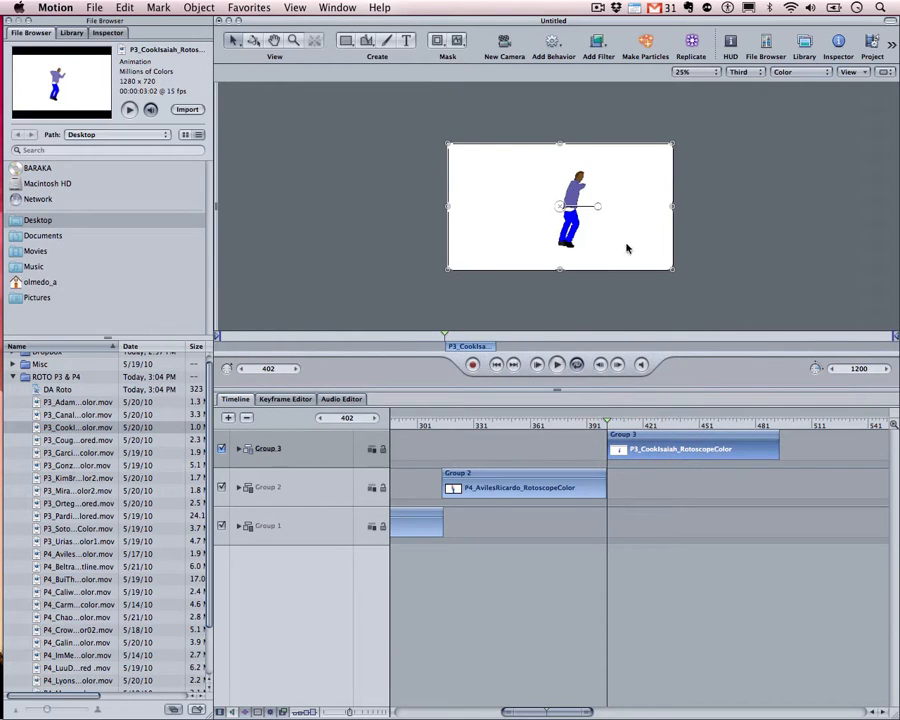
left_click_drag(576, 195, 554, 189)
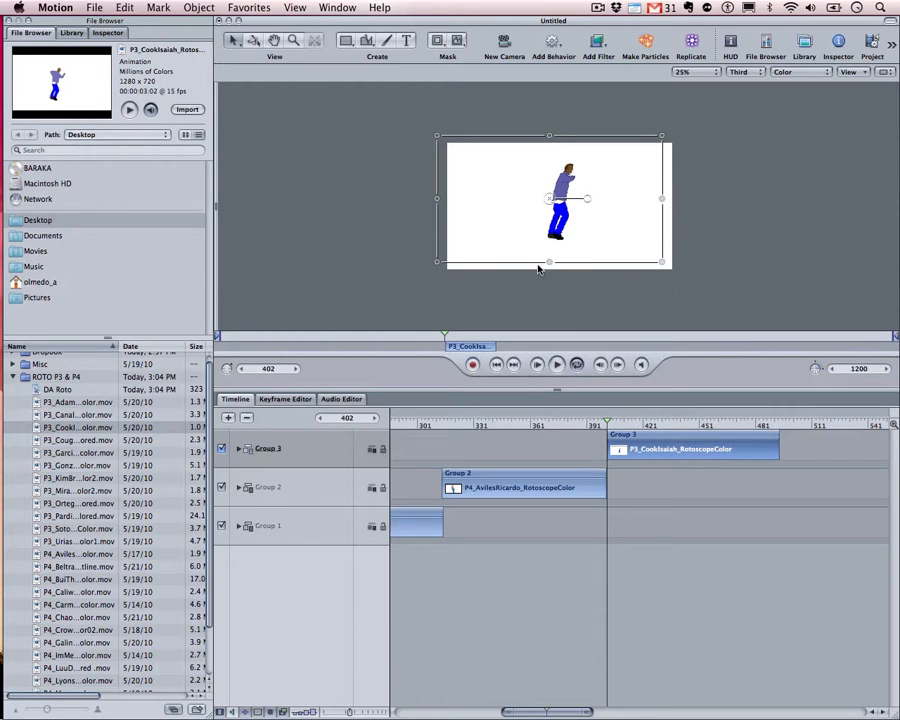
Scale the dancer up to about 146%, nudge it up-right, and play to preview
left_click_drag(435, 264, 389, 264)
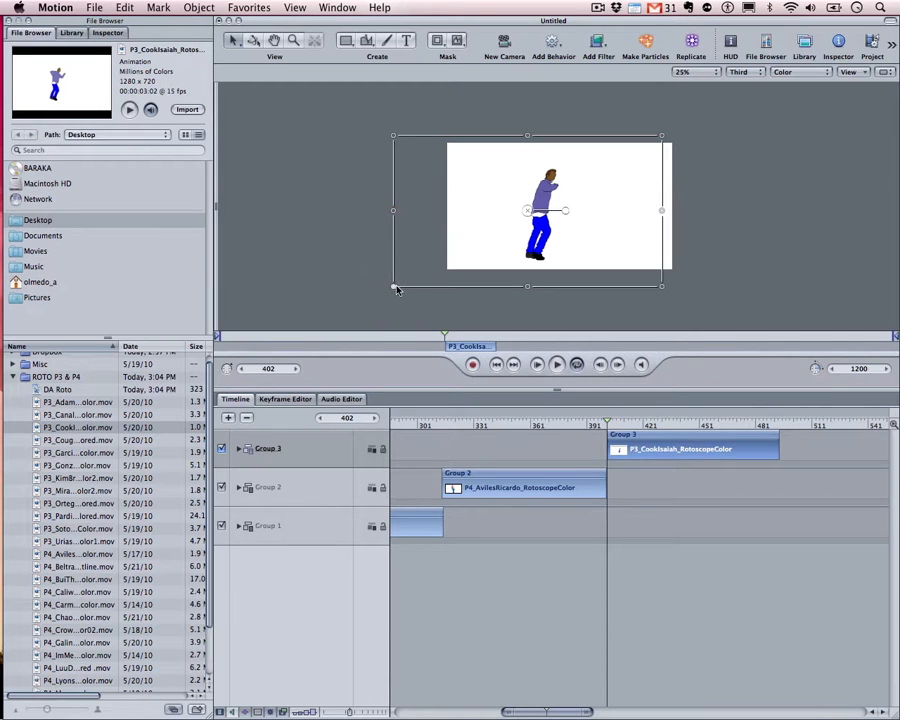
left_click_drag(396, 289, 336, 306)
left_click_drag(509, 247, 551, 227)
key("space")
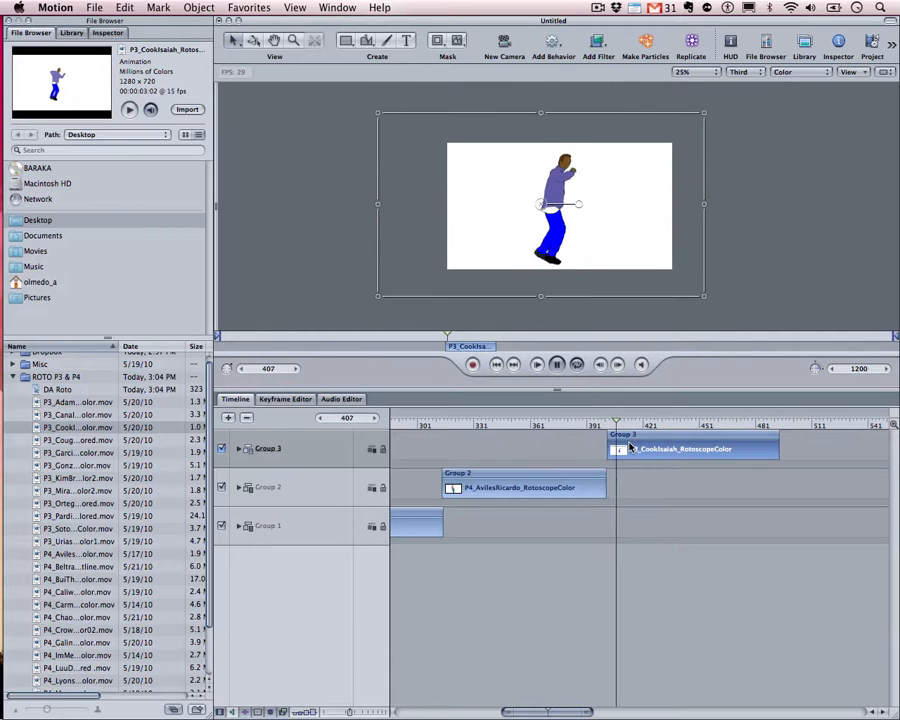
Trim Group 3's end to frame 490 where the dancer disappears, undoing an extra one-frame trim
left_click(771, 426)
left_click_drag(774, 427, 774, 427)
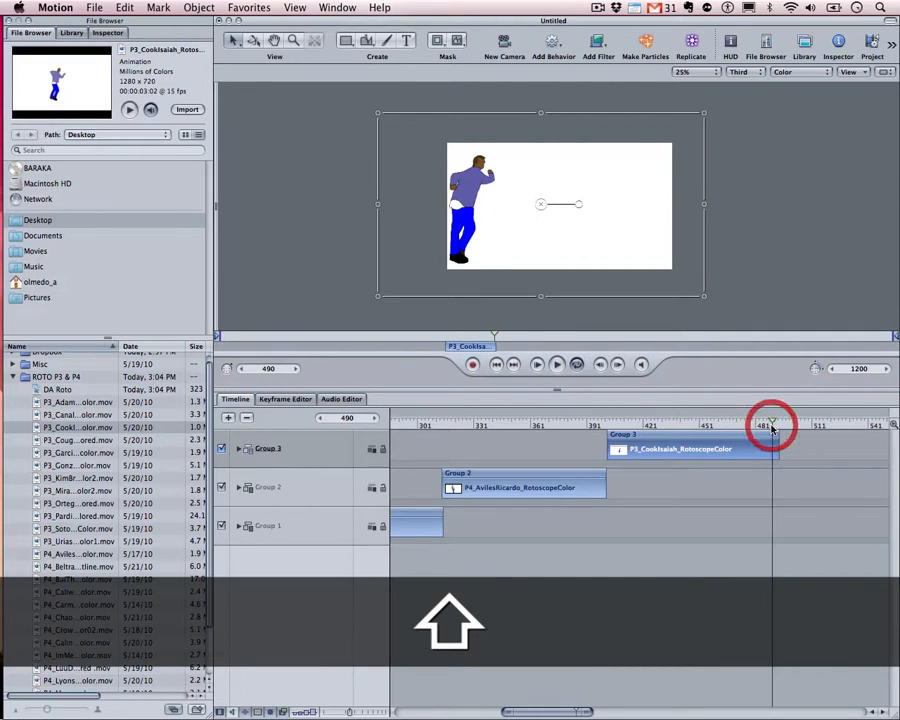
key("Right")
key("Right")
key("Left")
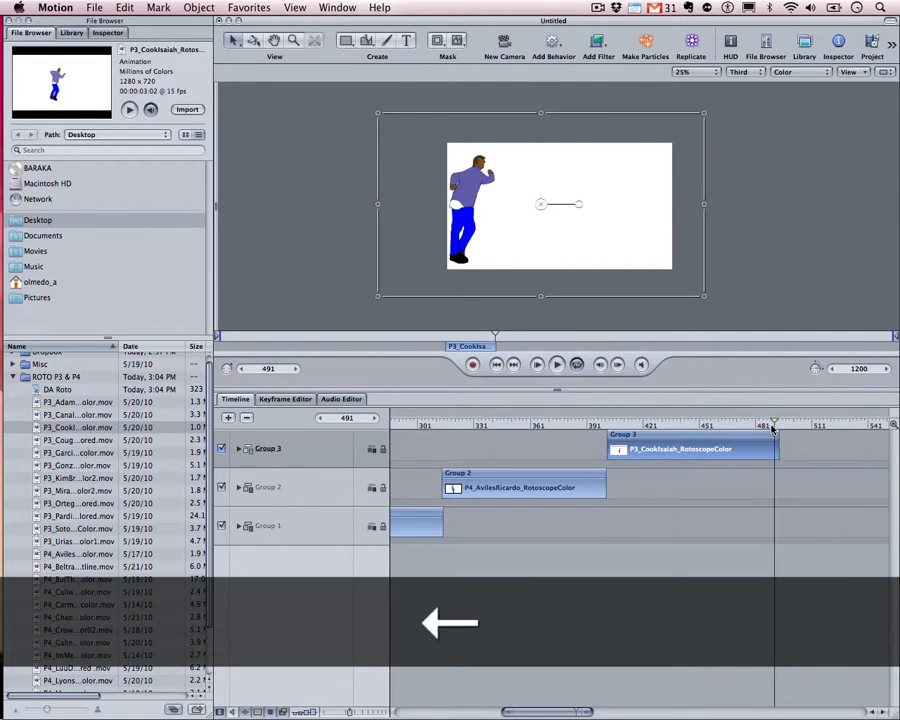
mouse_move(590, 712)
left_mouse_down()
mouse_move(609, 712)
mouse_move(577, 712)
left_mouse_up()
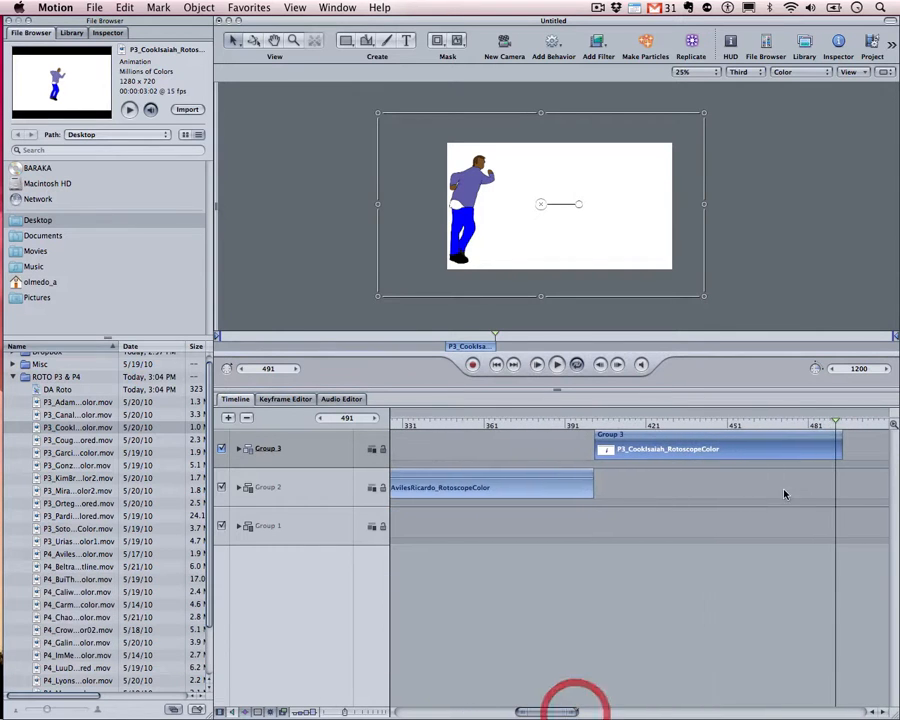
mouse_move(841, 436)
left_mouse_down()
mouse_move(821, 424)
mouse_move(835, 423)
mouse_move(830, 434)
left_mouse_up()
left_click(831, 422)
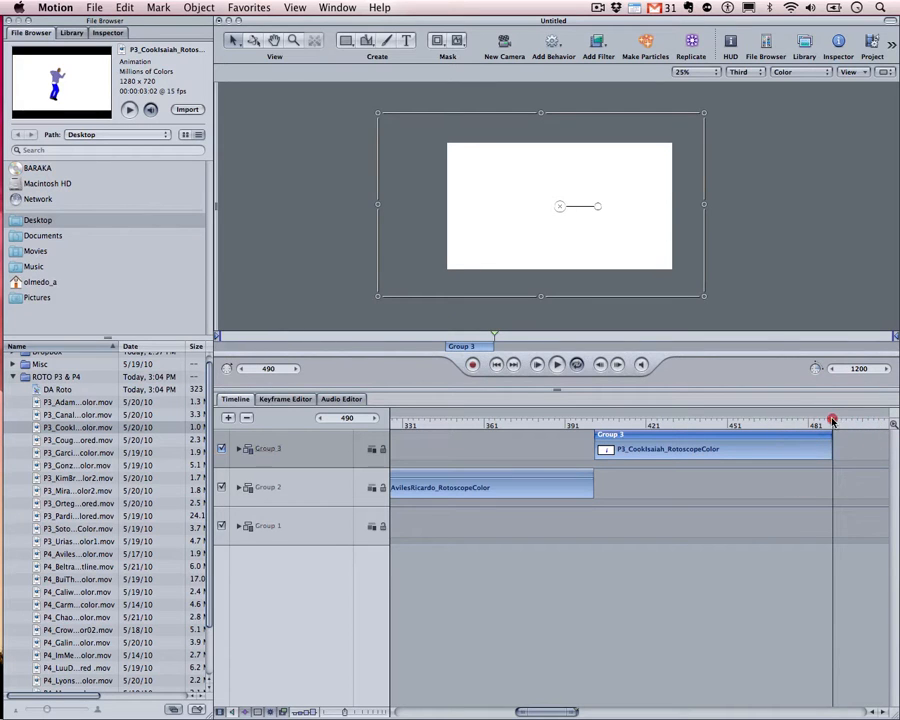
key("super+z")
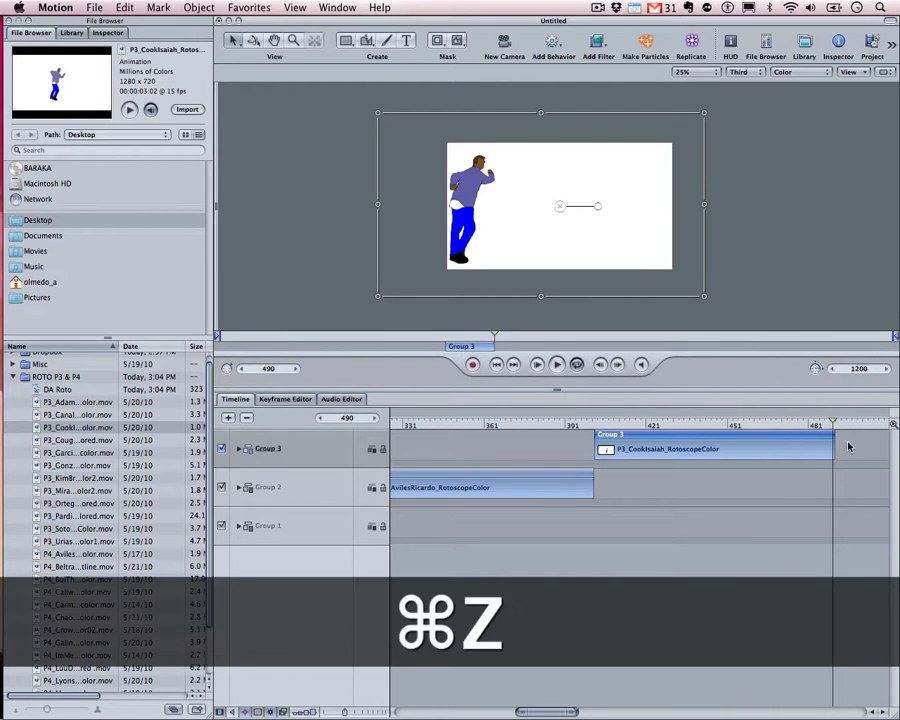
mouse_move(834, 421)
left_mouse_down()
mouse_move(788, 425)
mouse_move(817, 420)
mouse_move(832, 429)
left_mouse_up()
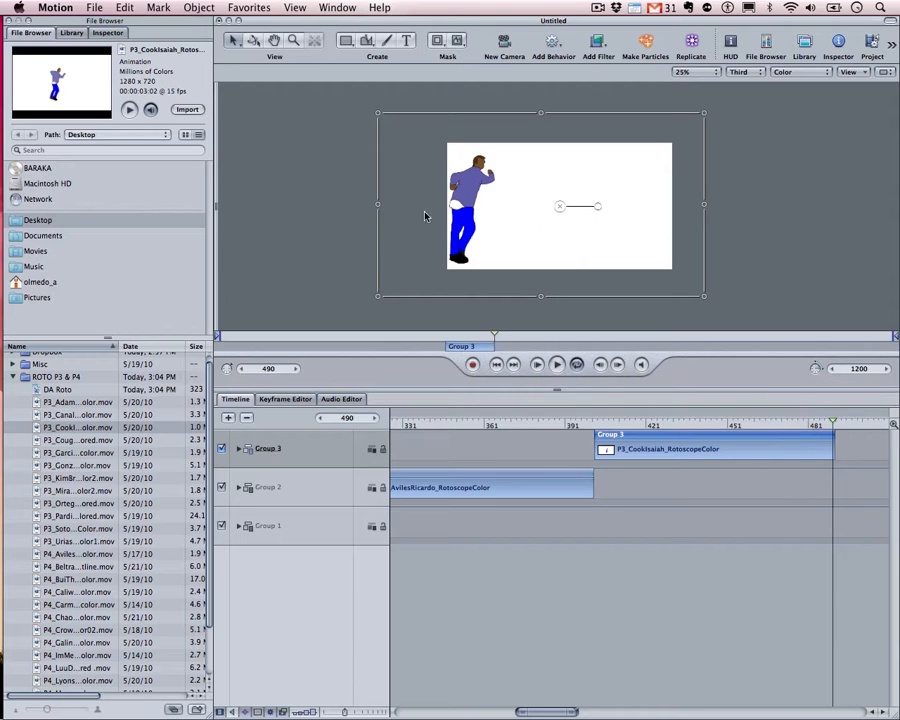
Shift the dancer slightly left on the canvas and zoom the timeline out to show all groups
left_click_drag(460, 203, 412, 202)
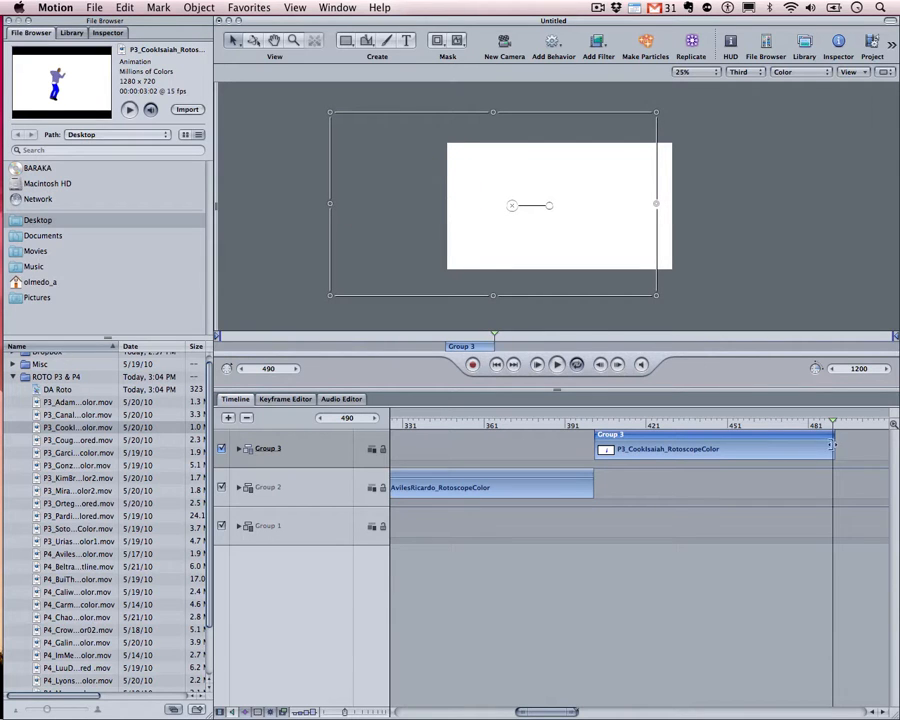
left_click_drag(833, 424, 794, 451)
left_click_drag(809, 452, 836, 455)
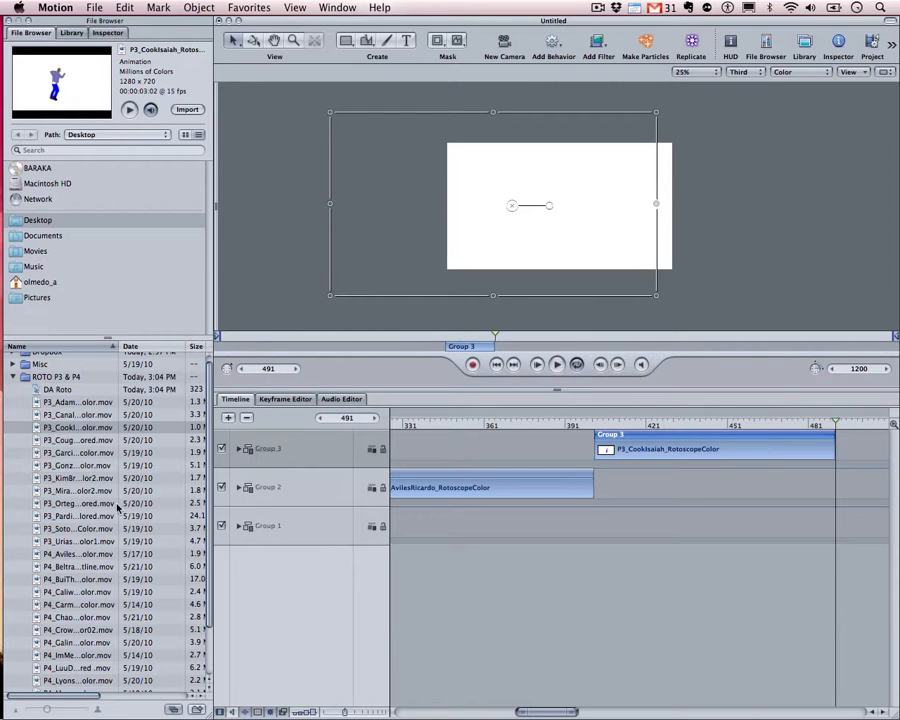
left_click_drag(573, 712, 886, 711)
mouse_move(571, 427)
left_mouse_down()
mouse_move(545, 420)
mouse_move(587, 428)
mouse_move(580, 426)
left_mouse_up()
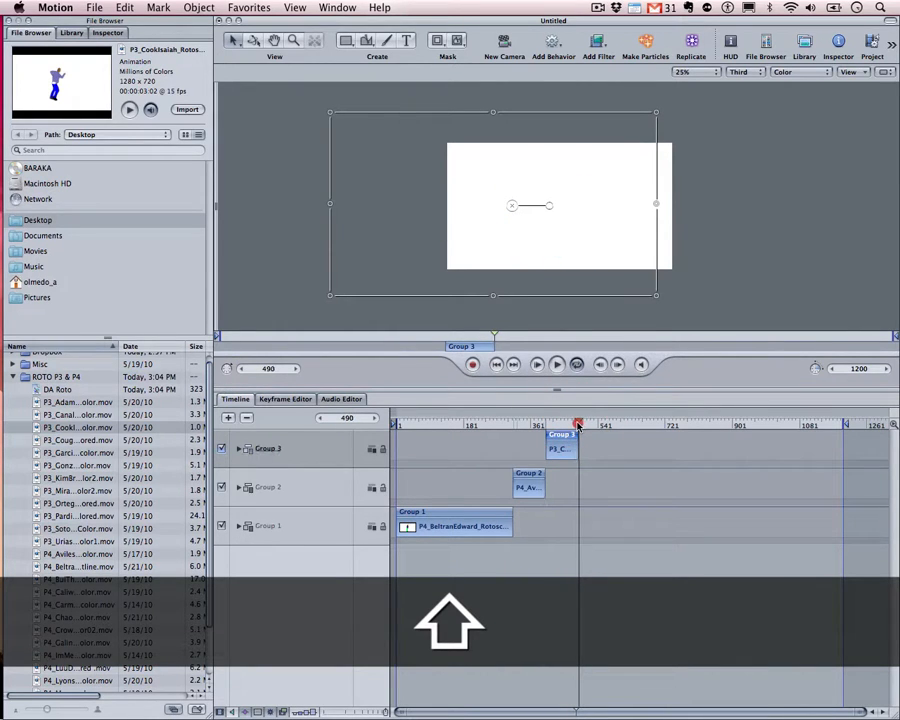
left_click(578, 426)
scroll(130, 538, "down", 3)
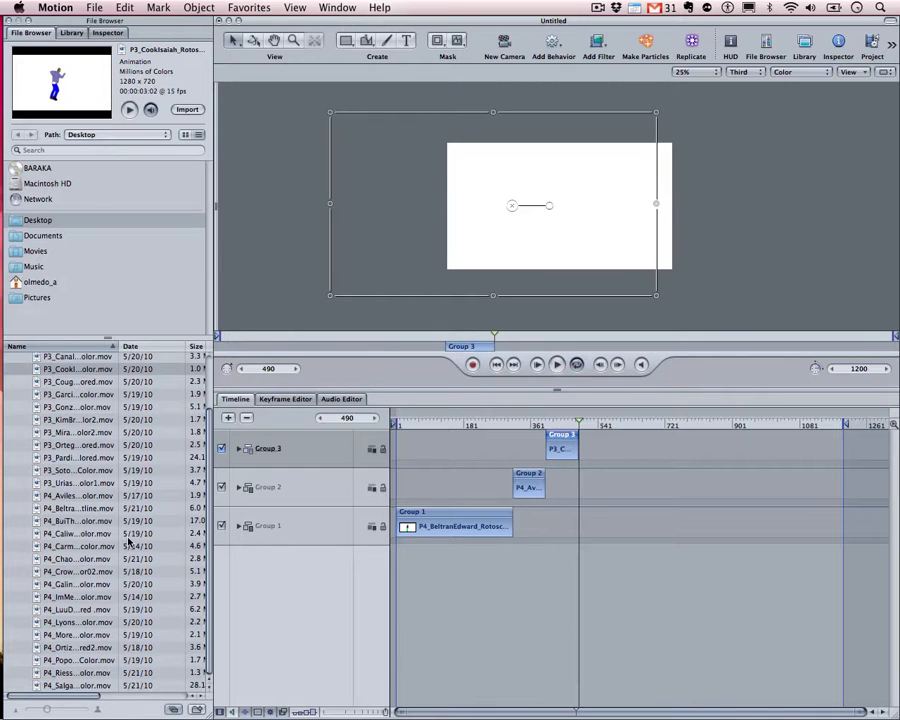
left_click(48, 483)
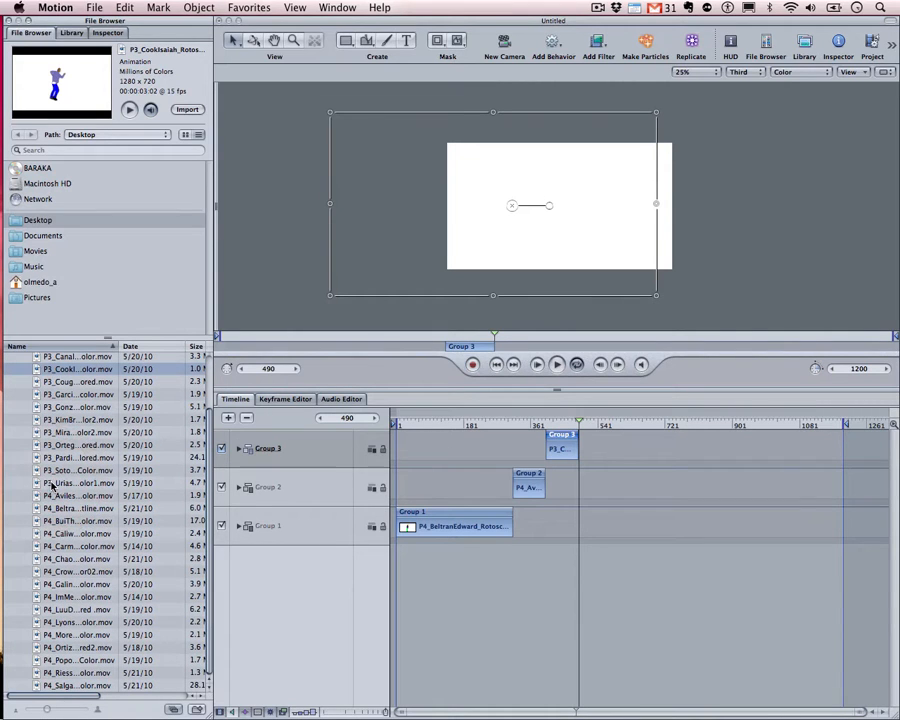
left_click(55, 485)
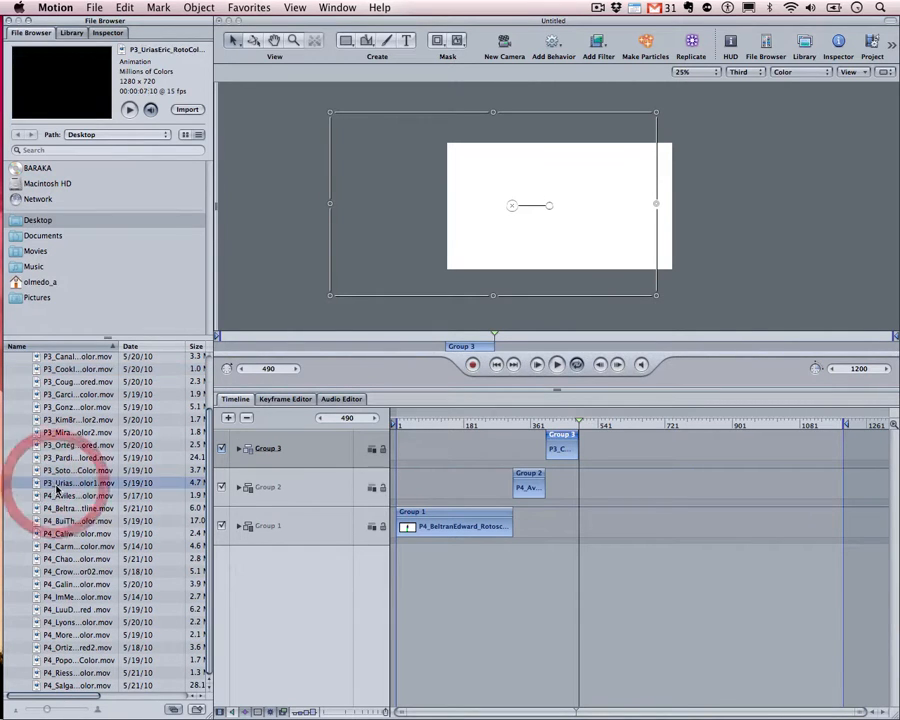
left_click_drag(55, 485, 340, 608)
left_click(55, 447)
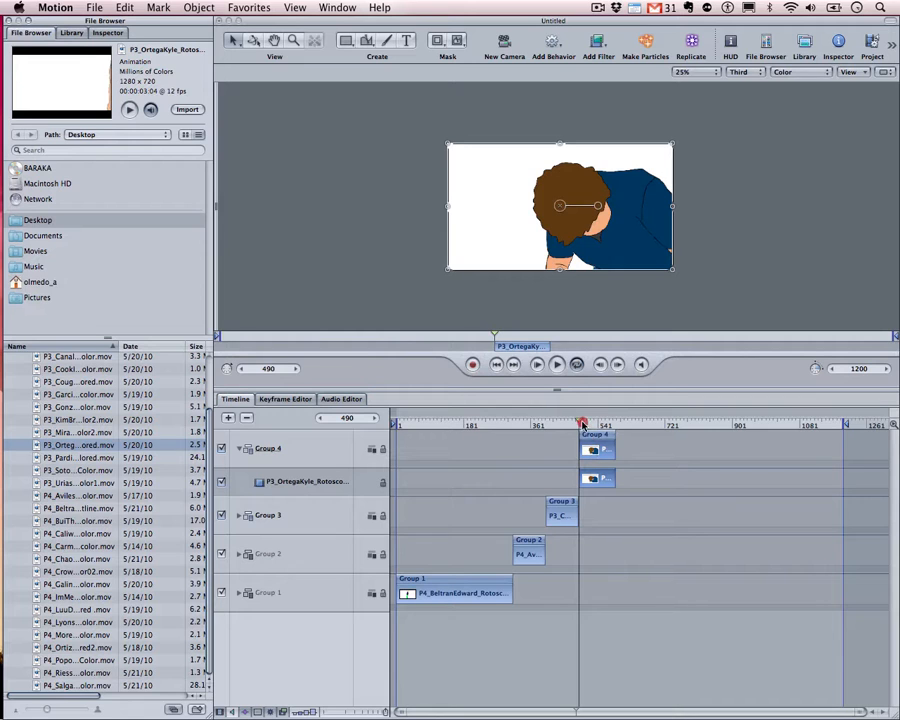
Play and scrub through the four-clip sequence, switching canvas quality from Third to Quarter
left_click_drag(582, 425, 362, 436)
key("space")
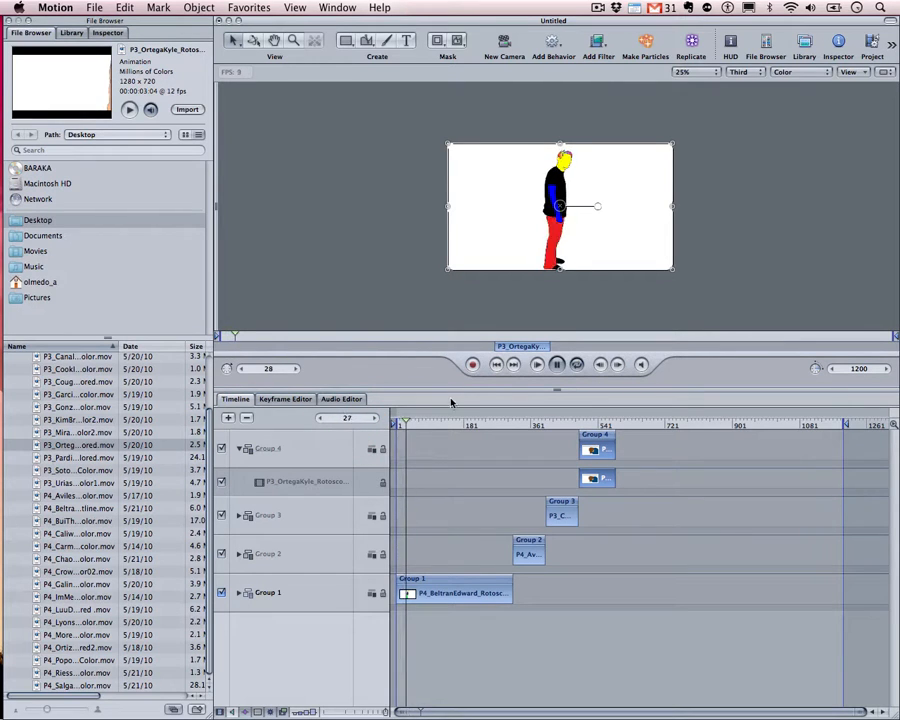
key("space")
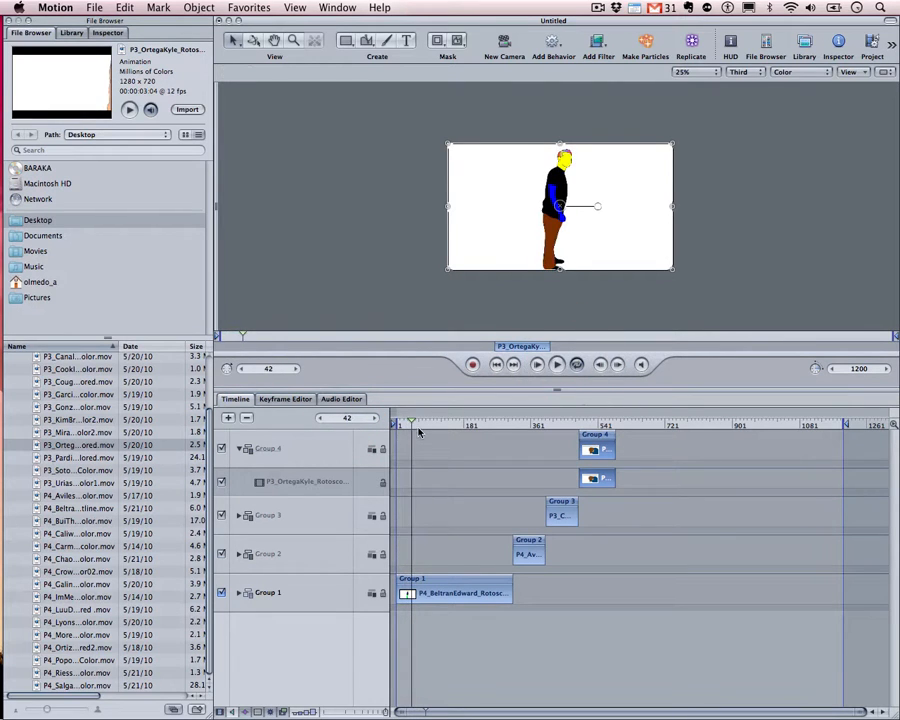
left_click_drag(411, 424, 501, 430)
left_click_drag(745, 72, 755, 82)
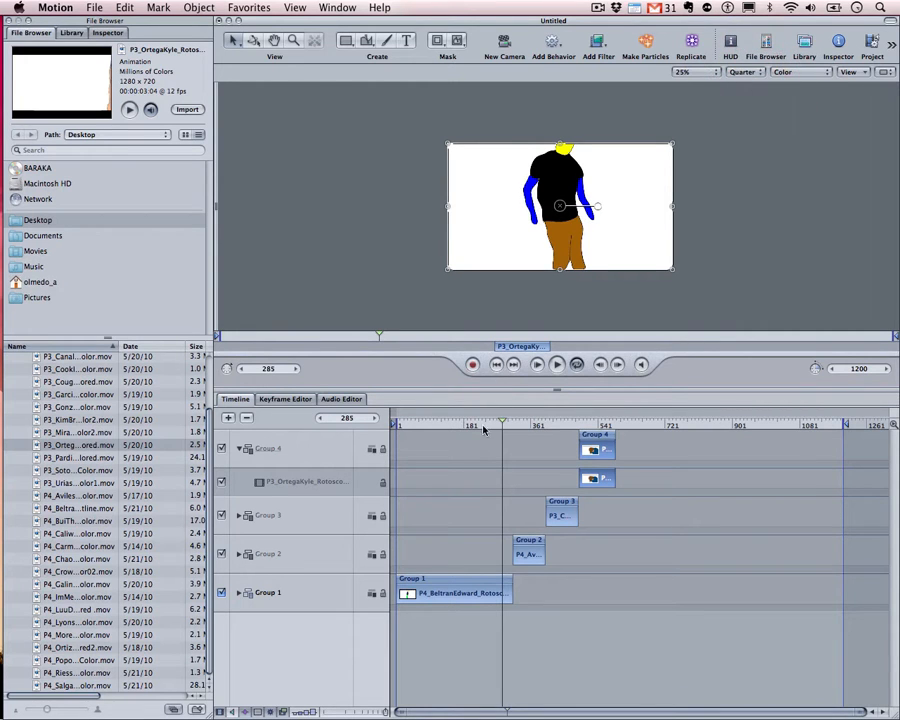
left_click_drag(502, 429, 613, 446)
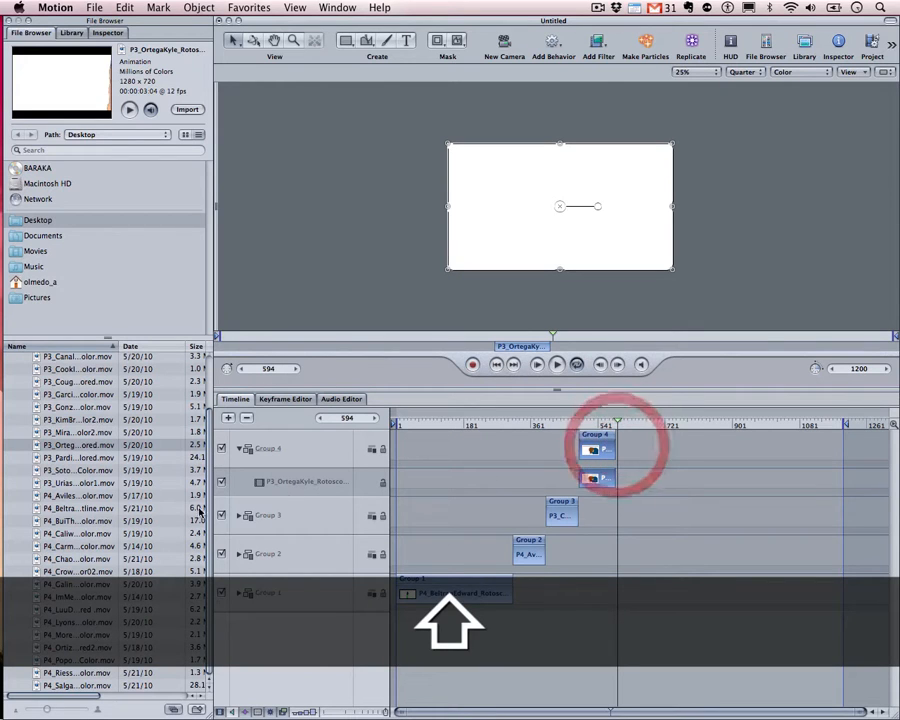
Add the P4 dancer clip as a new Group 5 at Group 4's end and collapse both groups
left_click(89, 575)
left_click(75, 598)
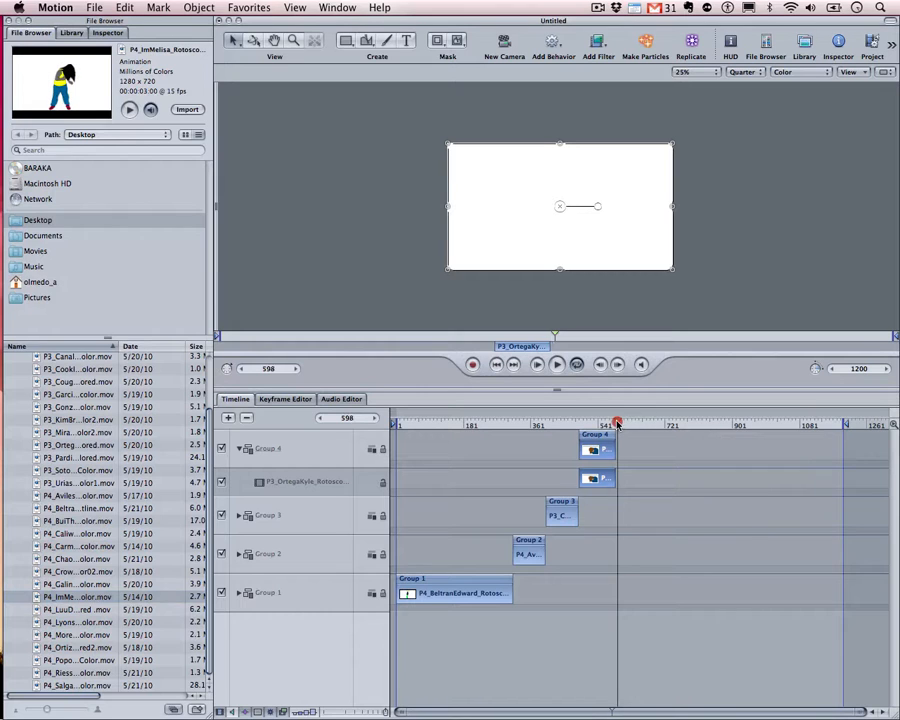
left_click_drag(617, 418, 610, 427)
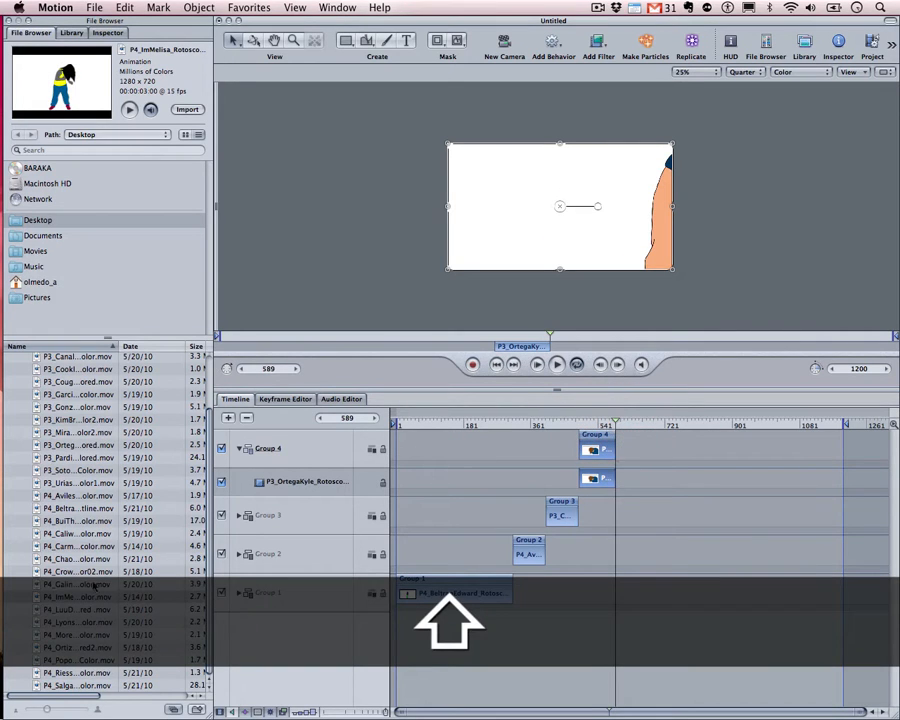
left_click_drag(82, 600, 271, 663)
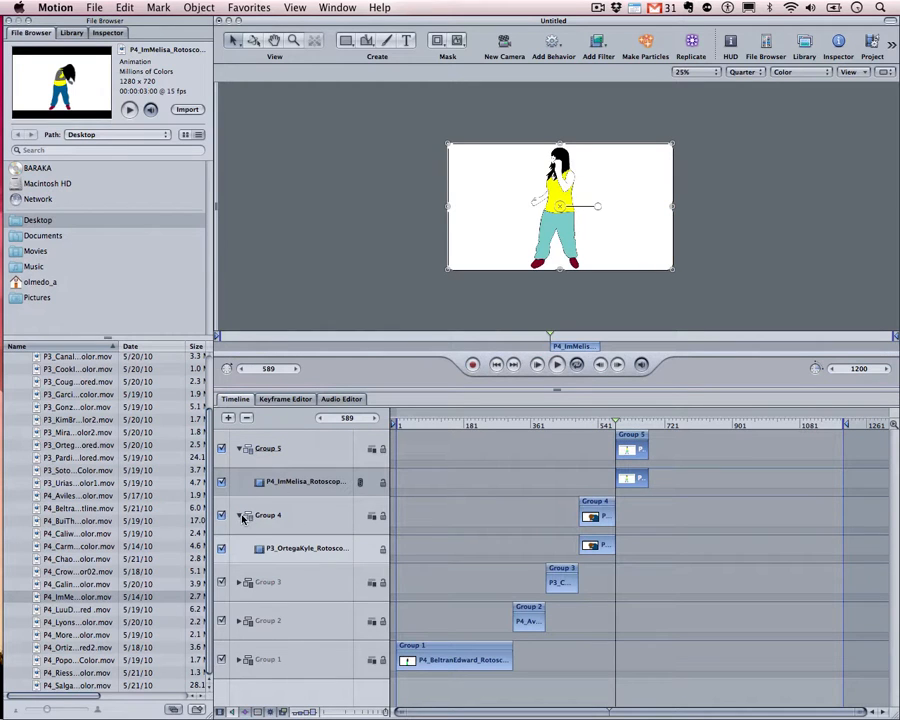
left_click(240, 516)
left_click(240, 450)
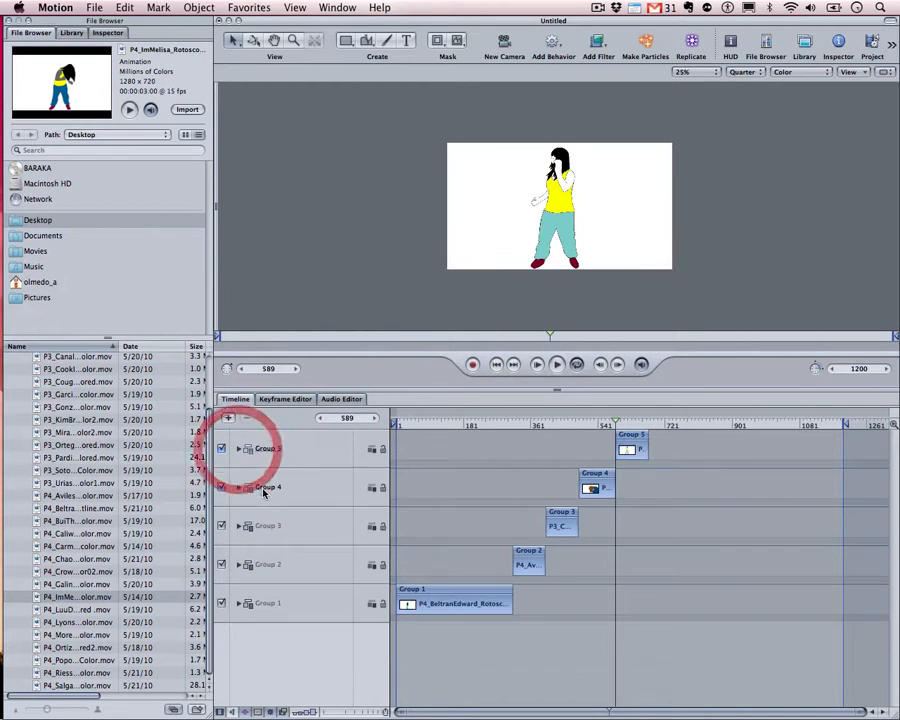
left_click(258, 454)
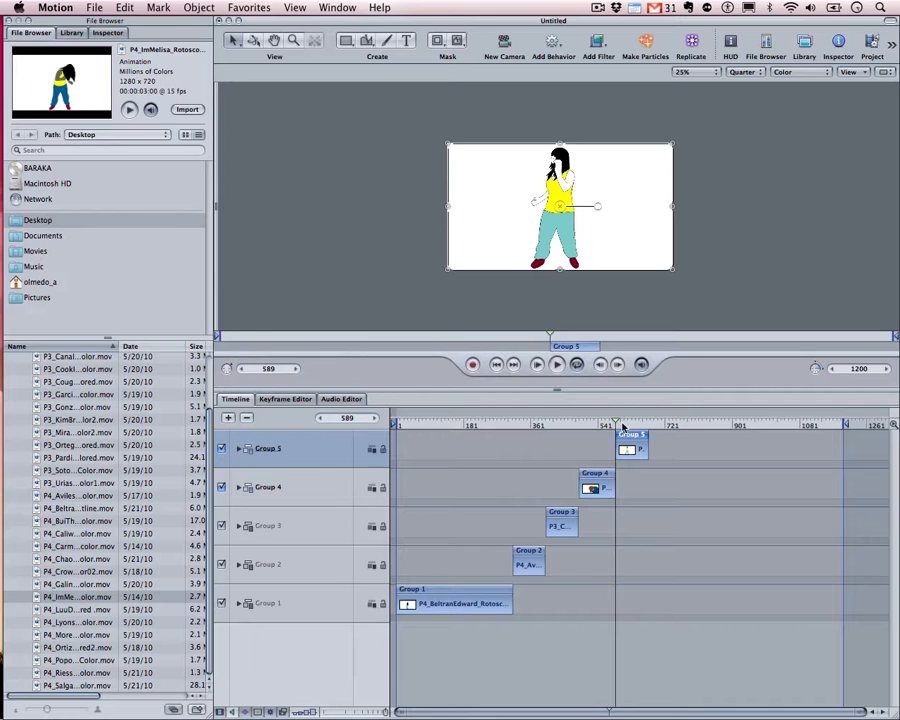
Preview Group 5, undo its accidental deletion, and inspect its dancer clip layer
left_click_drag(622, 426, 611, 423)
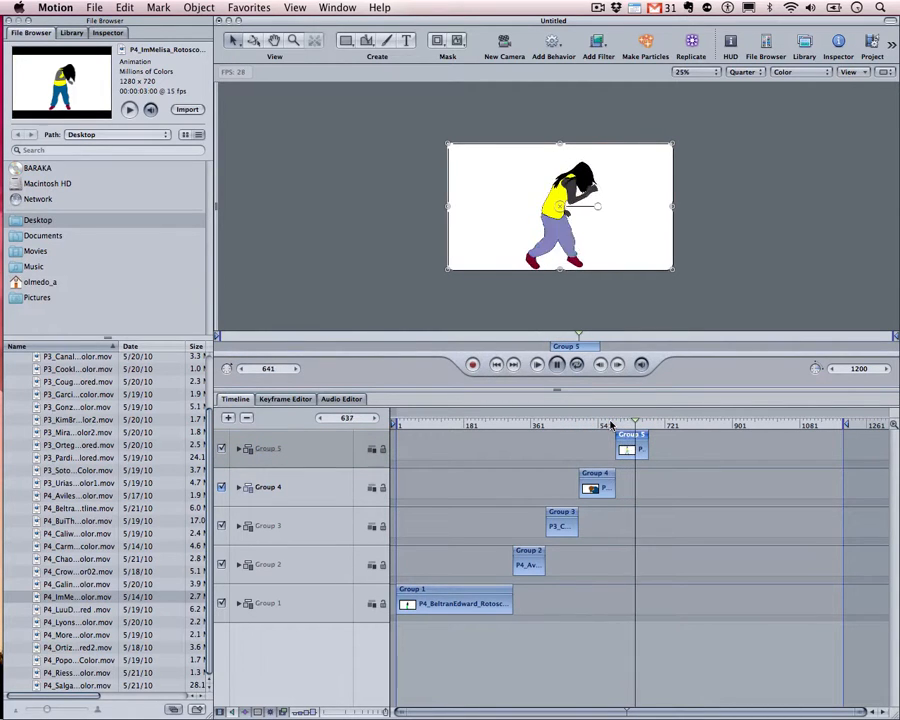
key("space")
left_click(569, 346)
key("Delete")
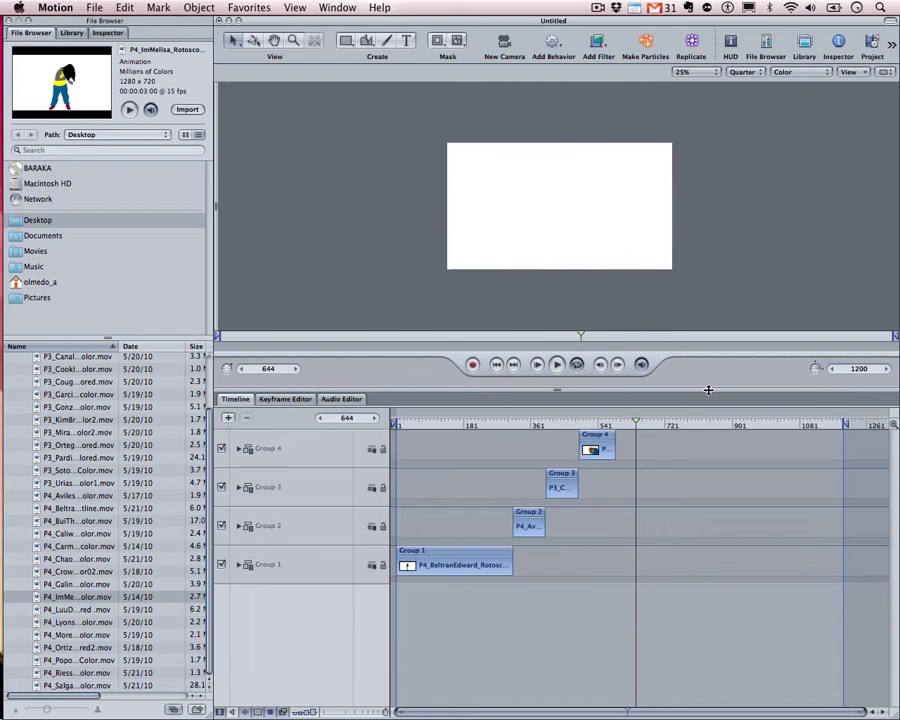
key("super+z")
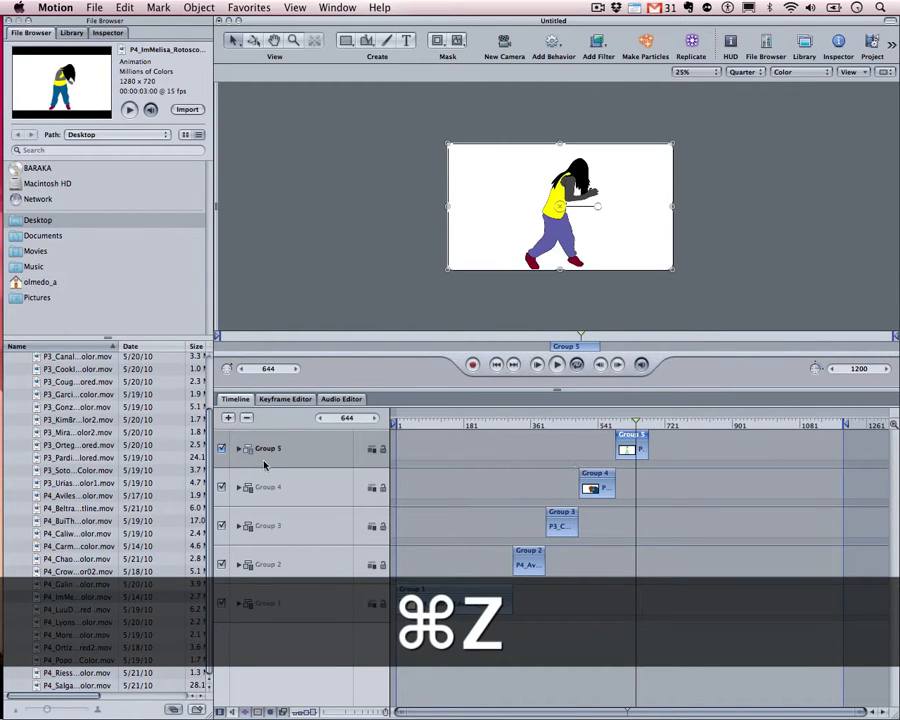
left_click(238, 449)
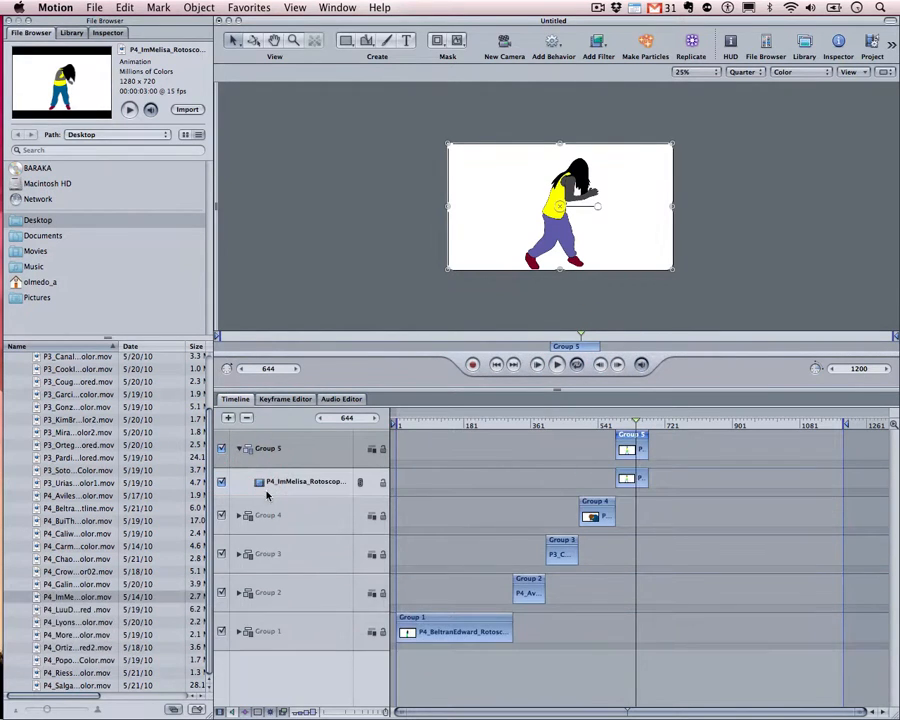
left_click(256, 482)
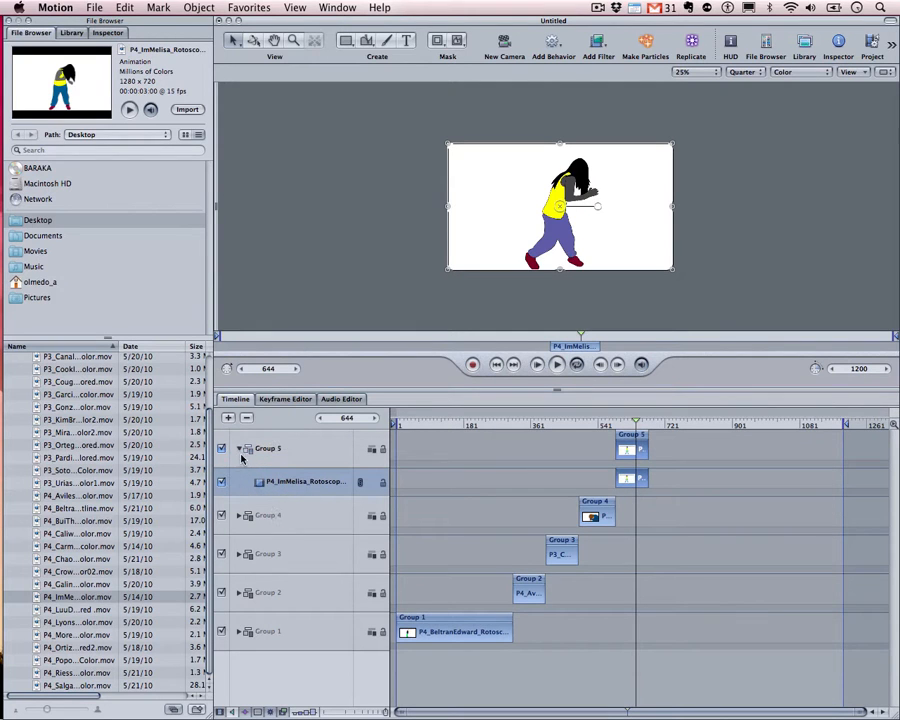
left_click(239, 450)
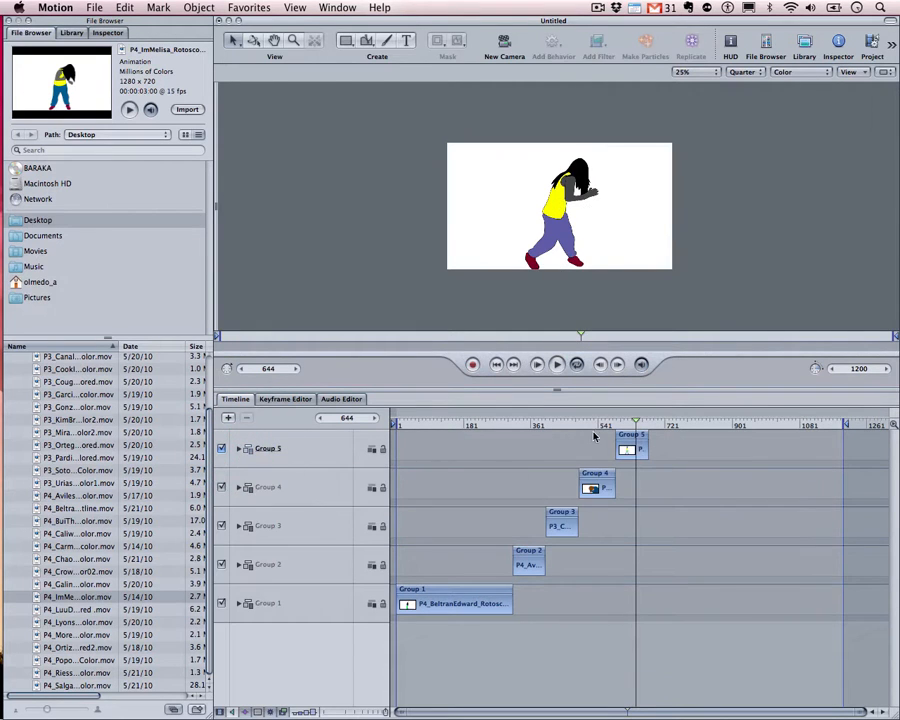
Turn the audio off and play from just before Group 5, returning to frame 541
left_click_drag(598, 427, 601, 427)
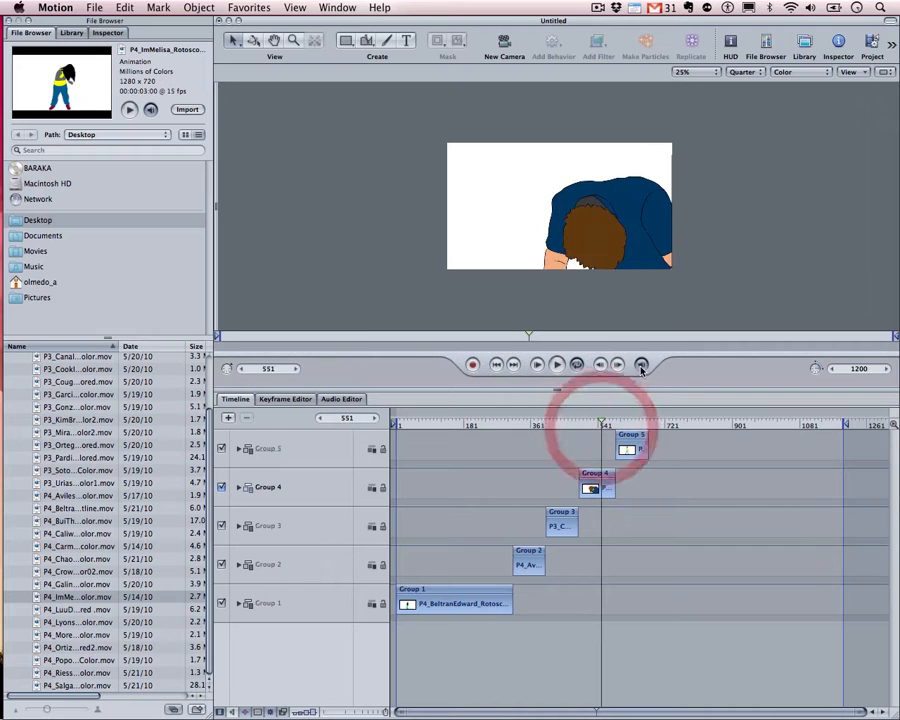
left_click(641, 367)
left_click(605, 424)
key("space")
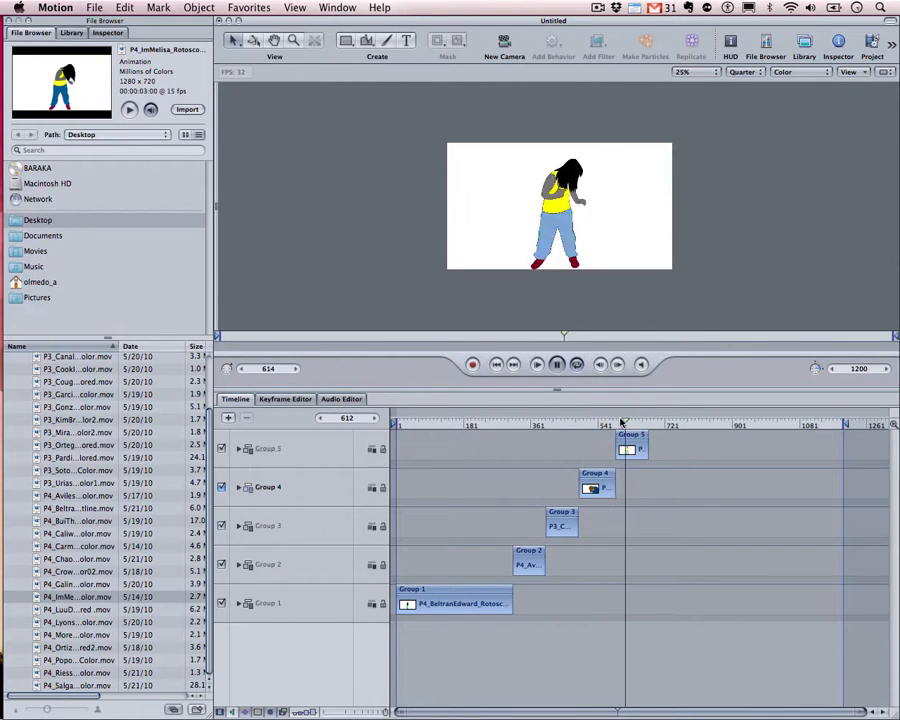
left_click(643, 366)
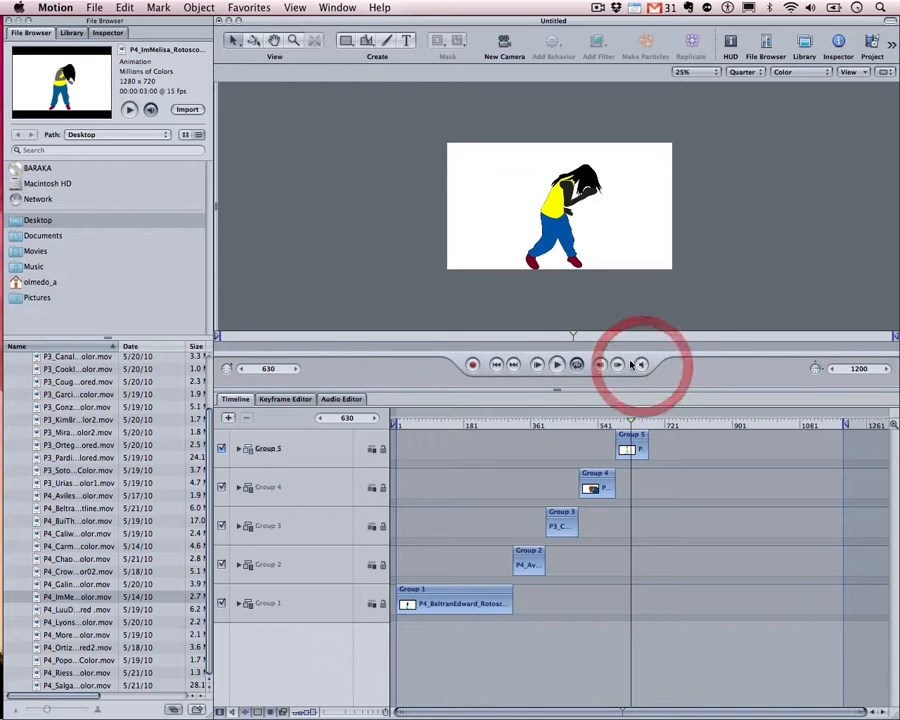
left_click(639, 365)
left_click(638, 365)
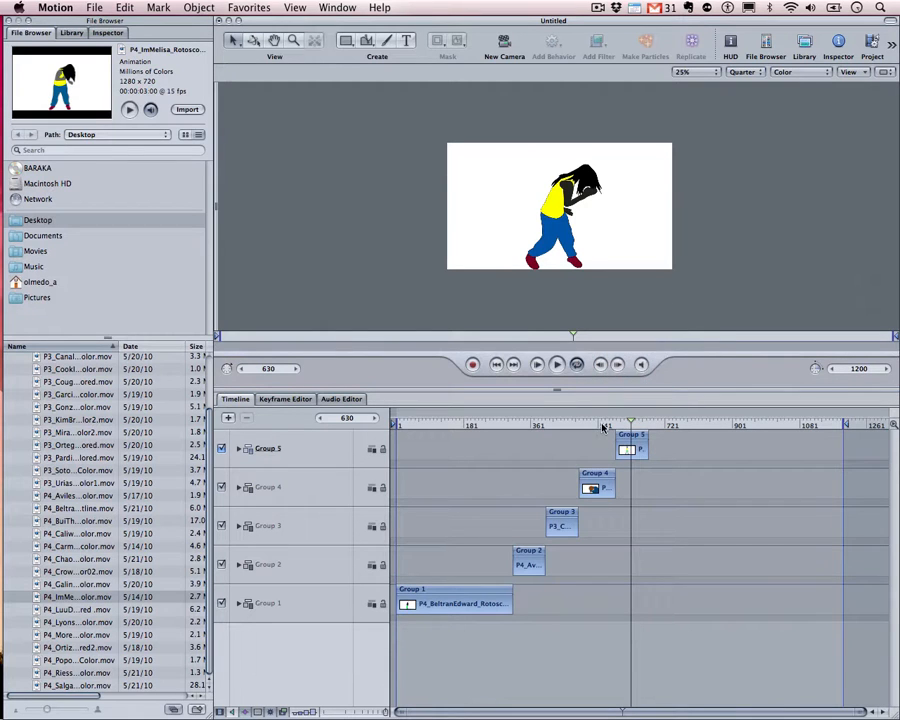
left_click(598, 425)
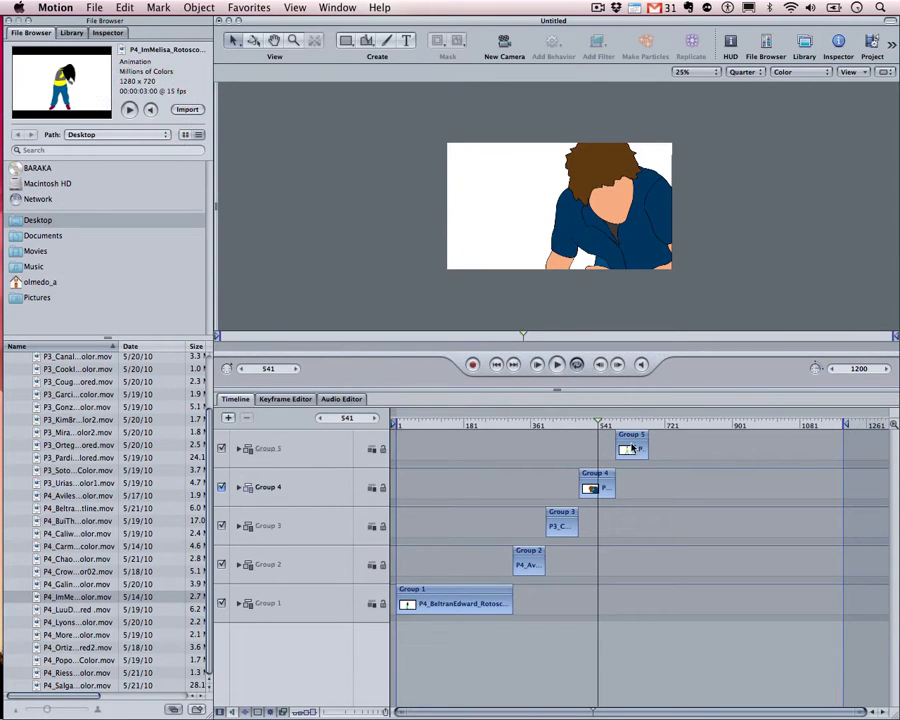
Delete the dancer clip from Group 5, leaving the group empty
left_click(632, 448)
key("Delete")
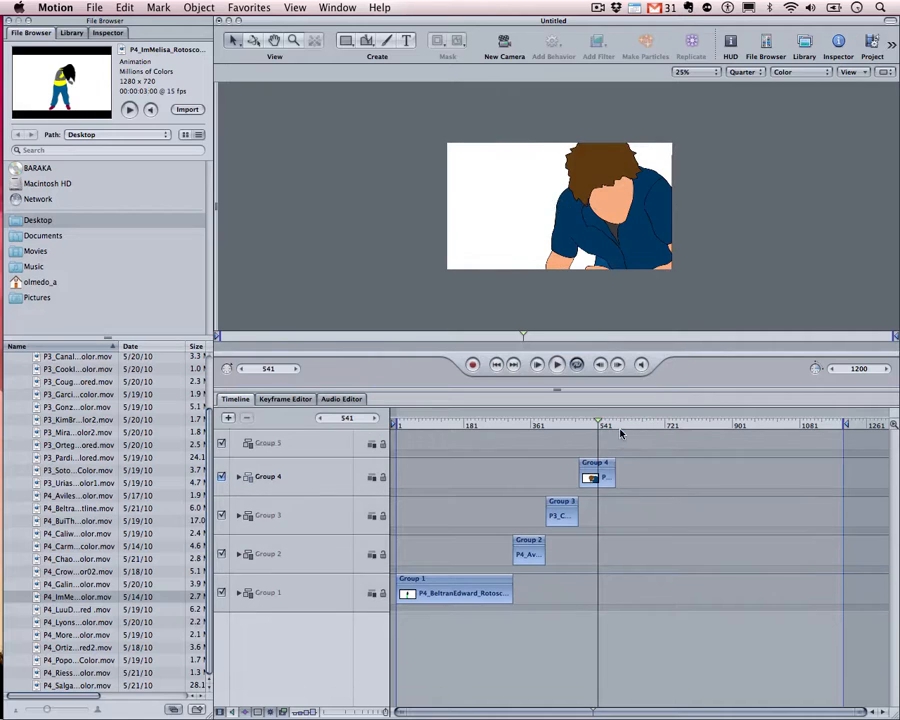
left_click_drag(613, 428, 620, 428)
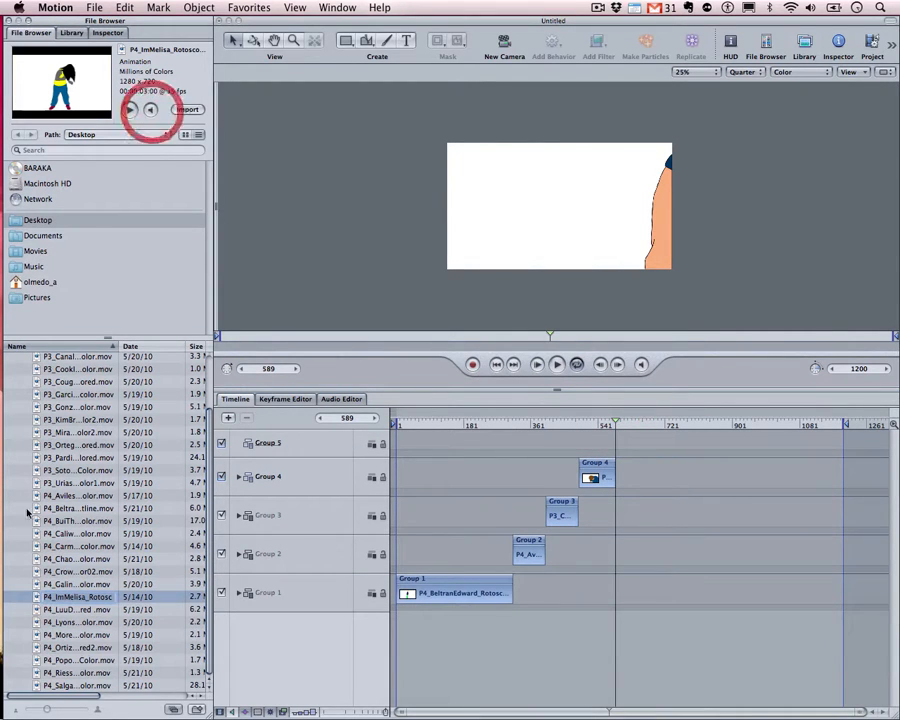
Re-add the dancer clip as Group 6, collapse it, and preview the transition into it
left_click(148, 111)
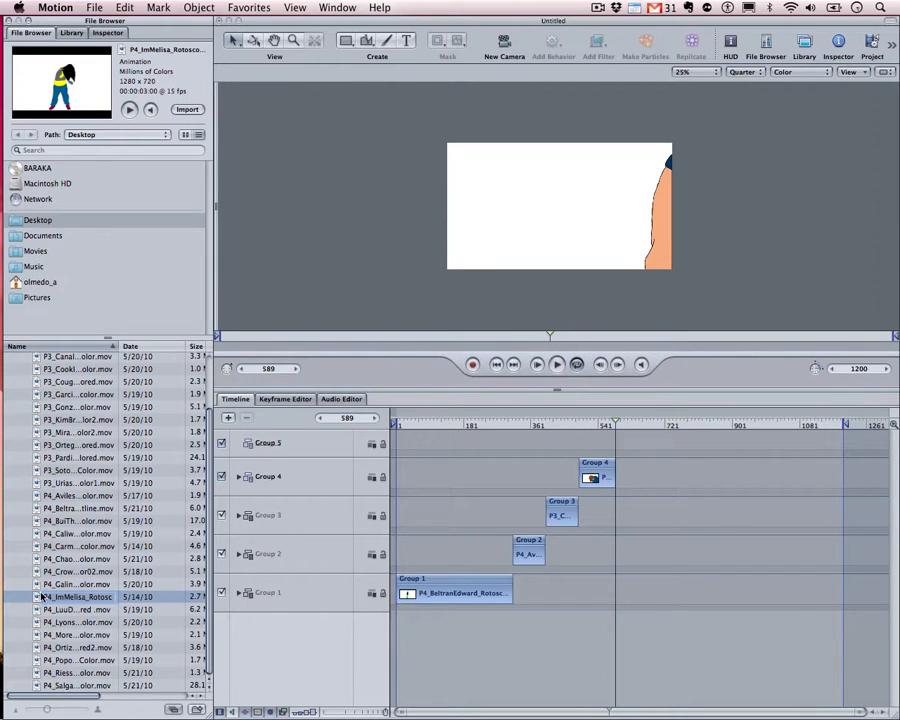
left_click_drag(231, 641, 279, 646)
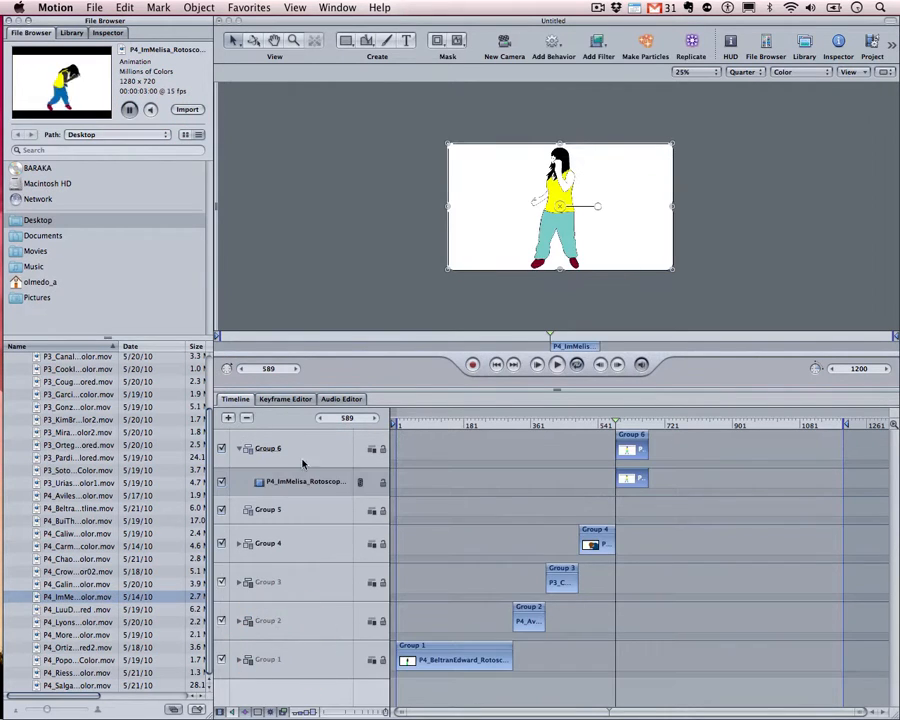
left_click(239, 449)
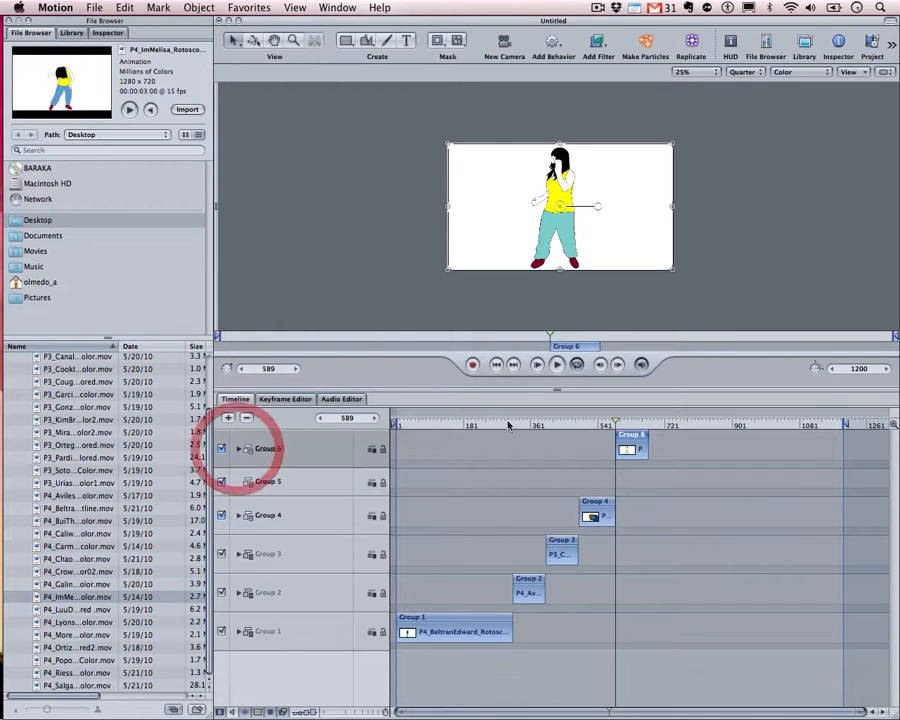
left_click(600, 423)
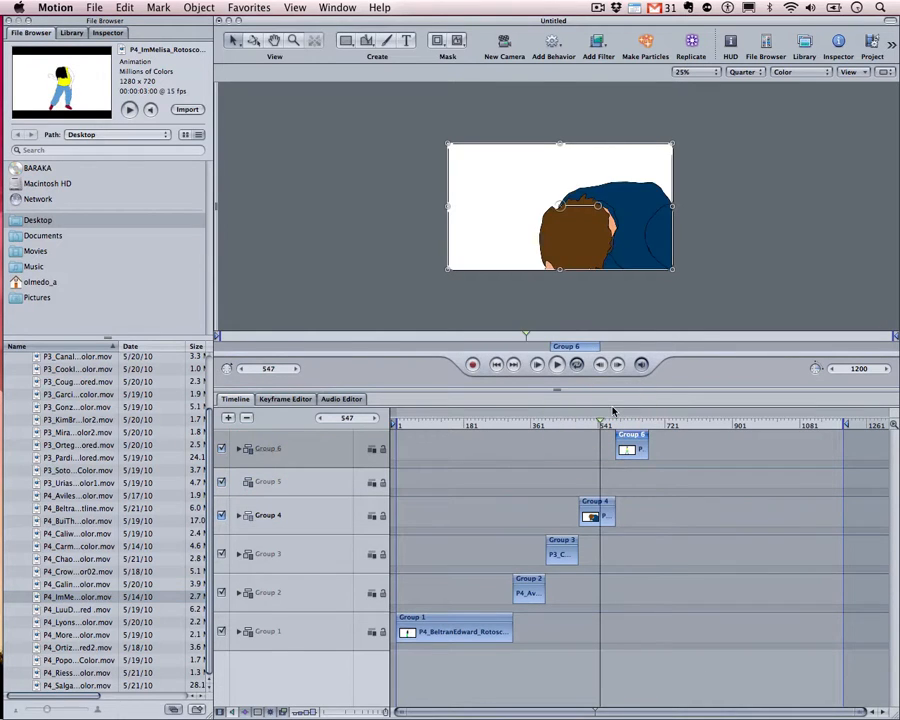
key("space")
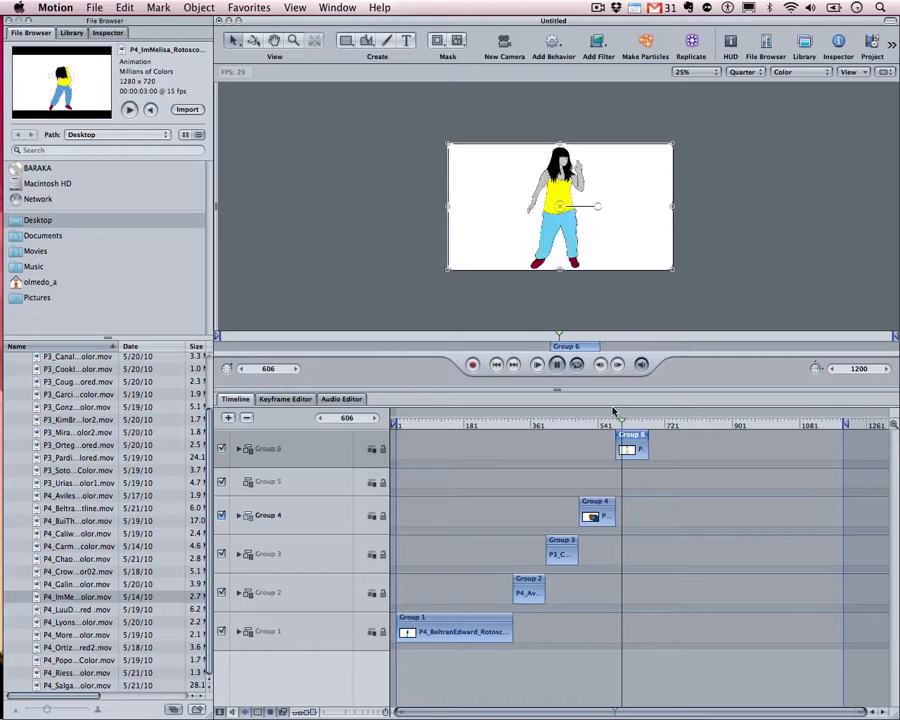
key("space")
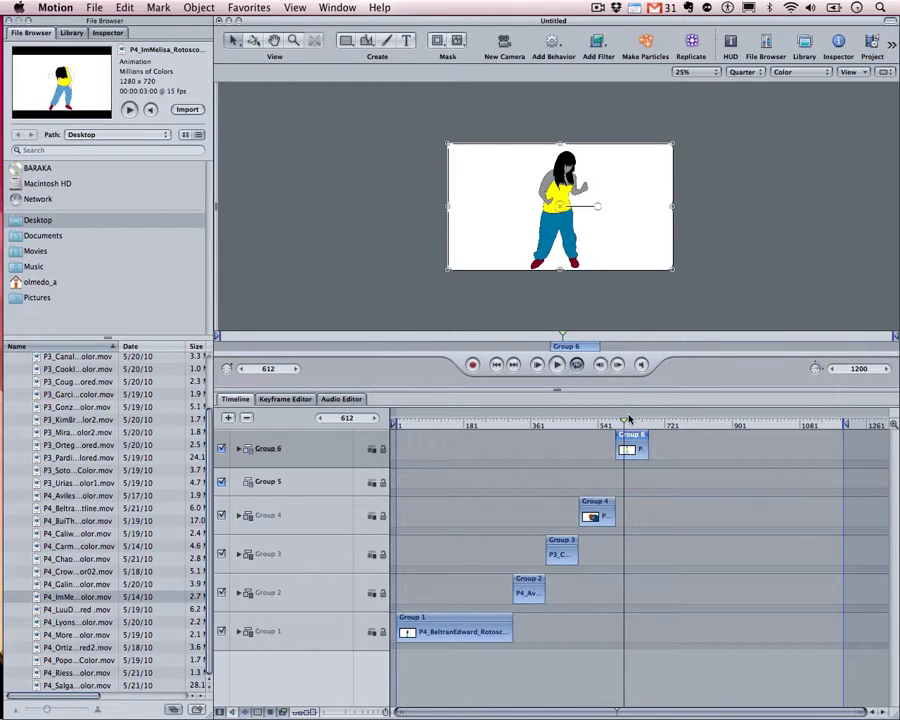
left_click_drag(626, 424, 607, 421)
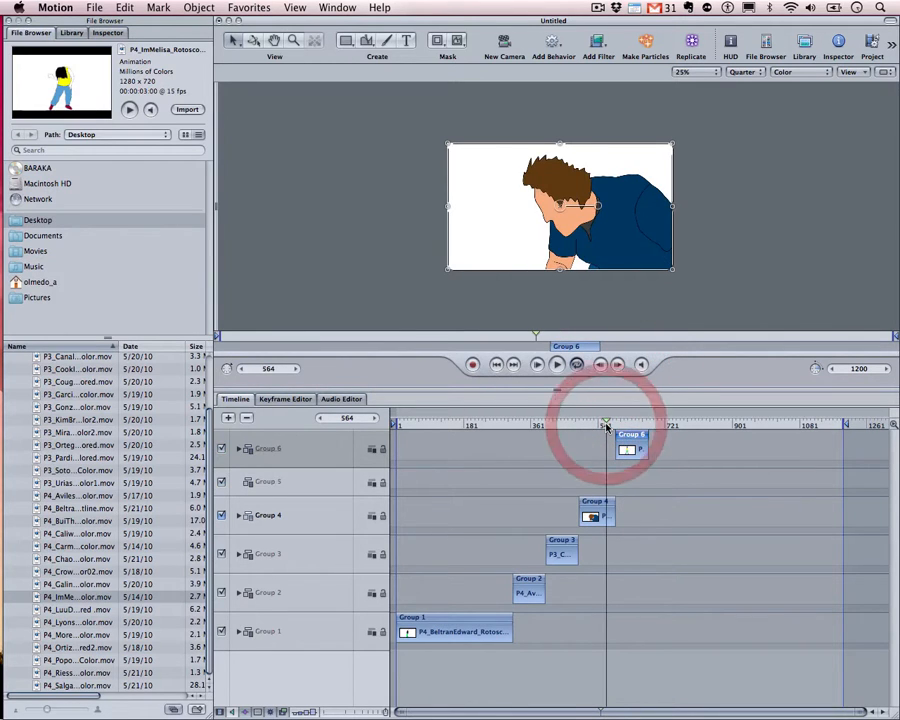
Delete the empty Group 5 and play back the remaining groups
left_click(297, 477)
key("Delete")
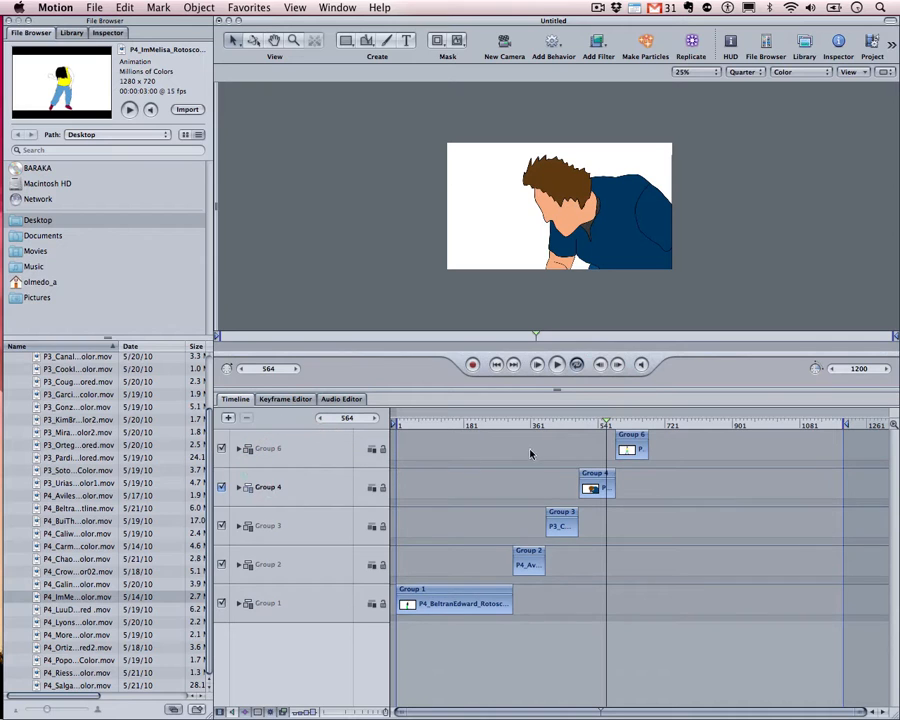
key("space")
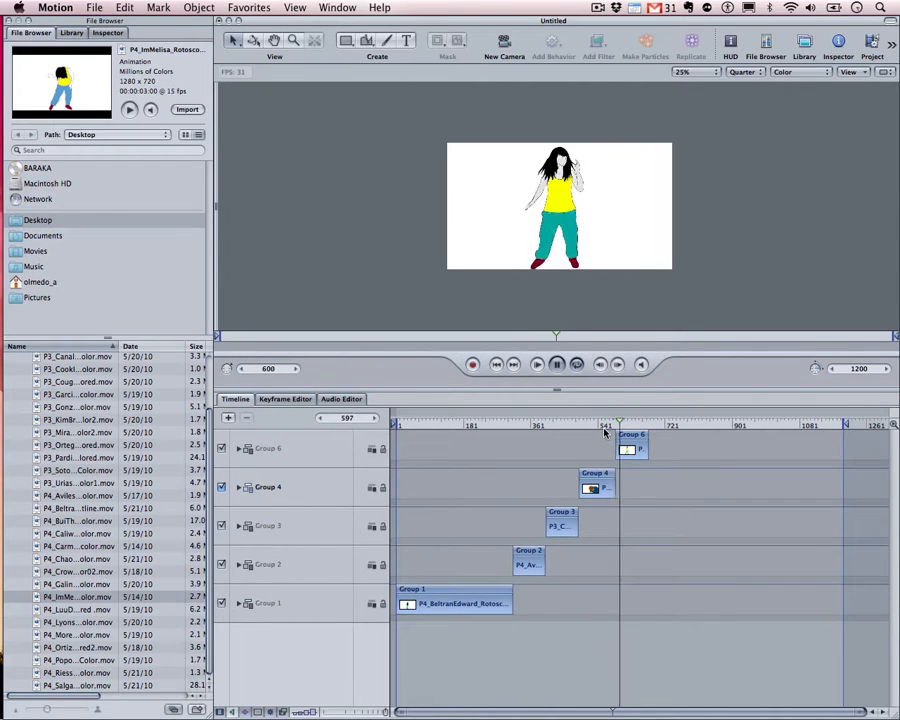
key("space")
mouse_move(600, 428)
left_mouse_down()
mouse_move(625, 427)
mouse_move(598, 432)
left_mouse_up()
key("space")
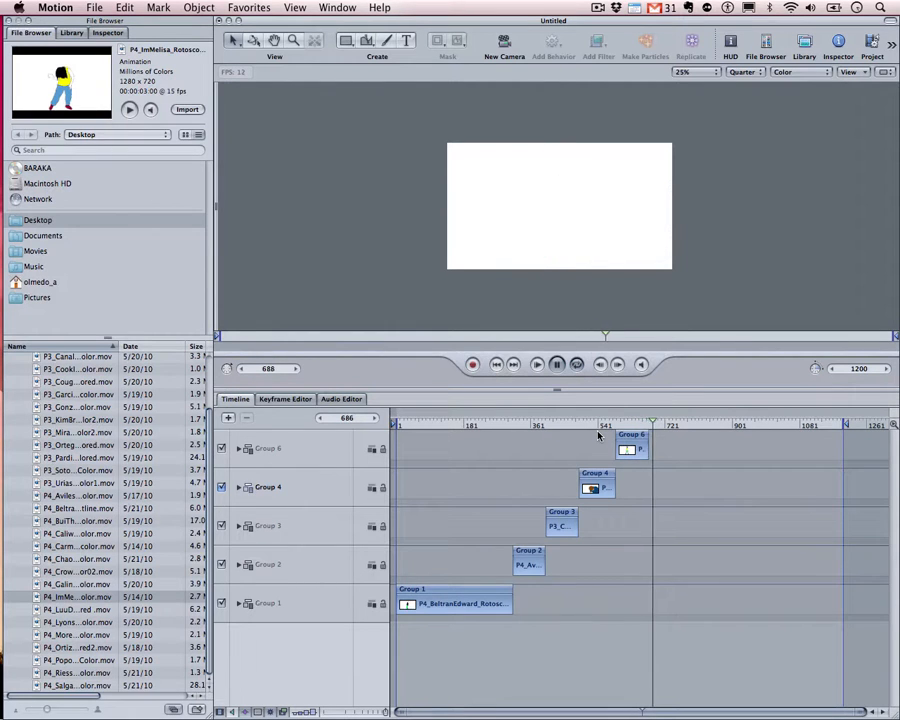
Snap the playhead to Group 6's end at frame 678
left_click(643, 427)
key("shift")
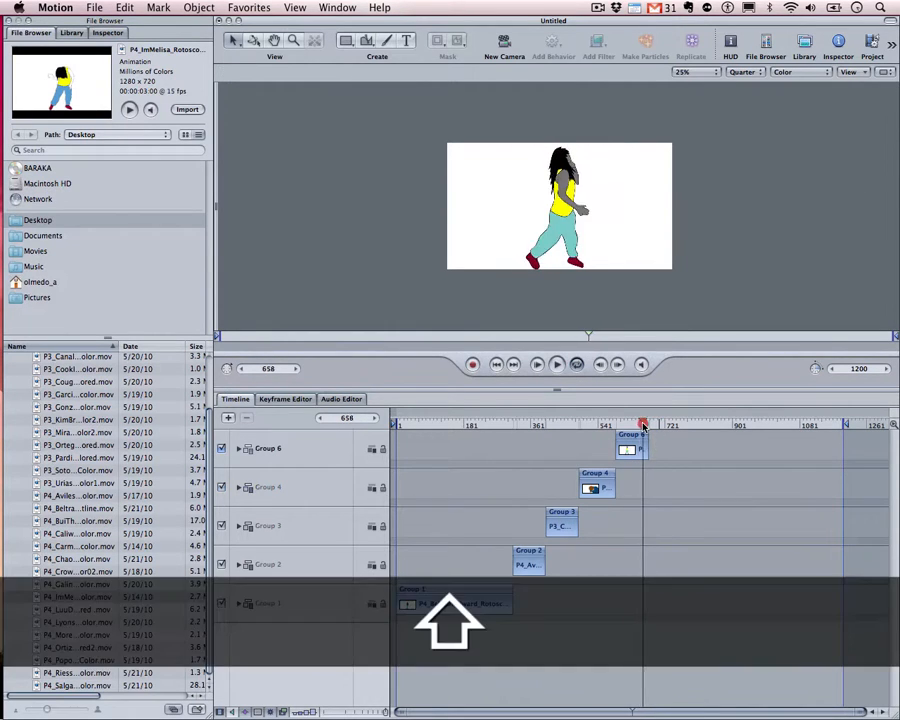
left_click_drag(643, 427, 648, 426)
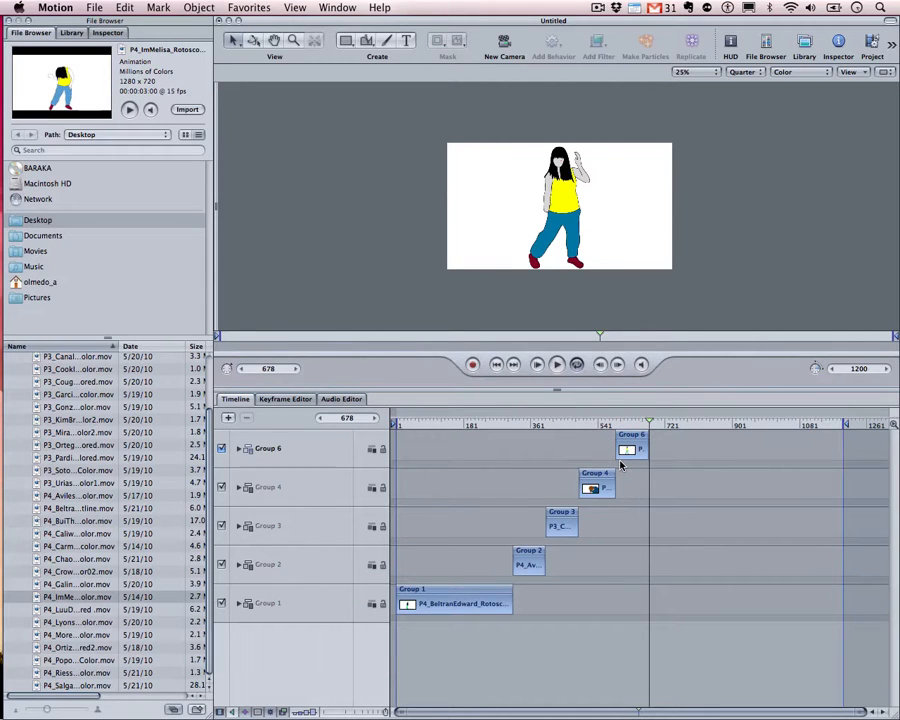
left_click_drag(606, 430, 645, 427)
key("shift")
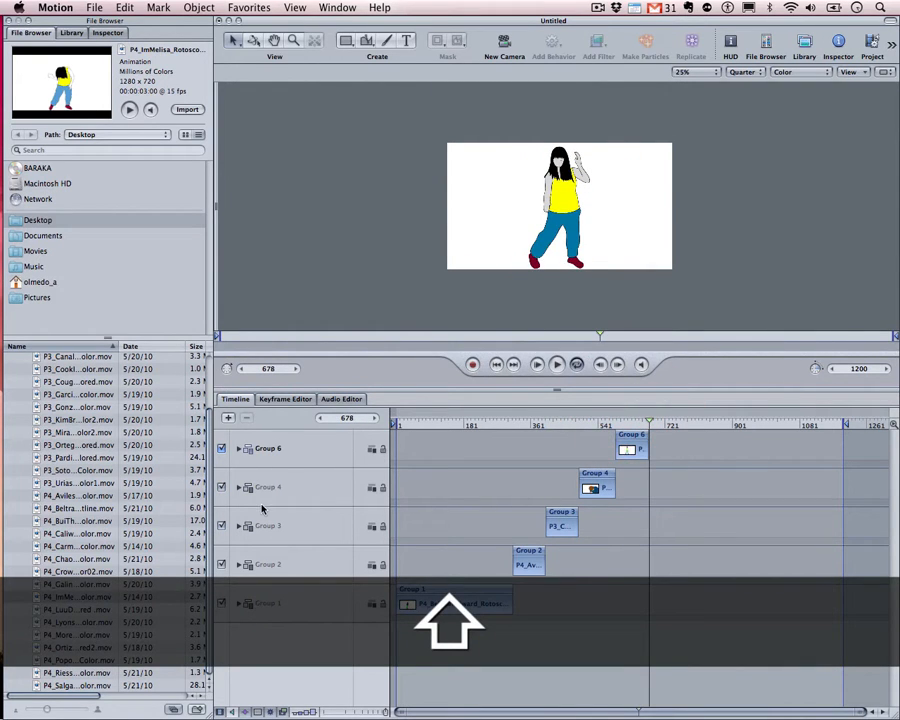
scroll(100, 495, "up", 5)
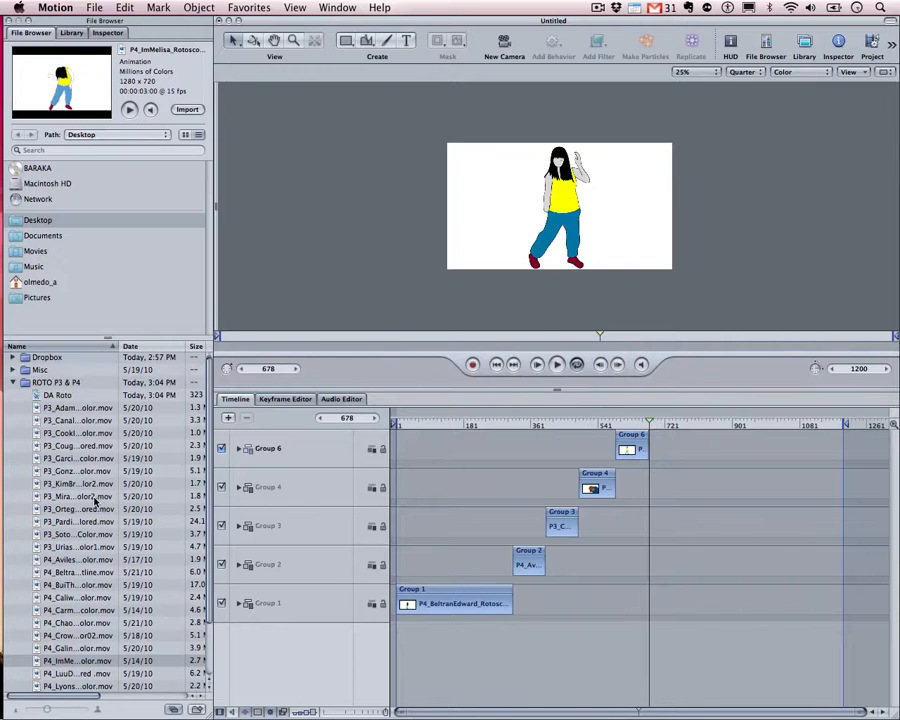
scroll(97, 503, "down", 3)
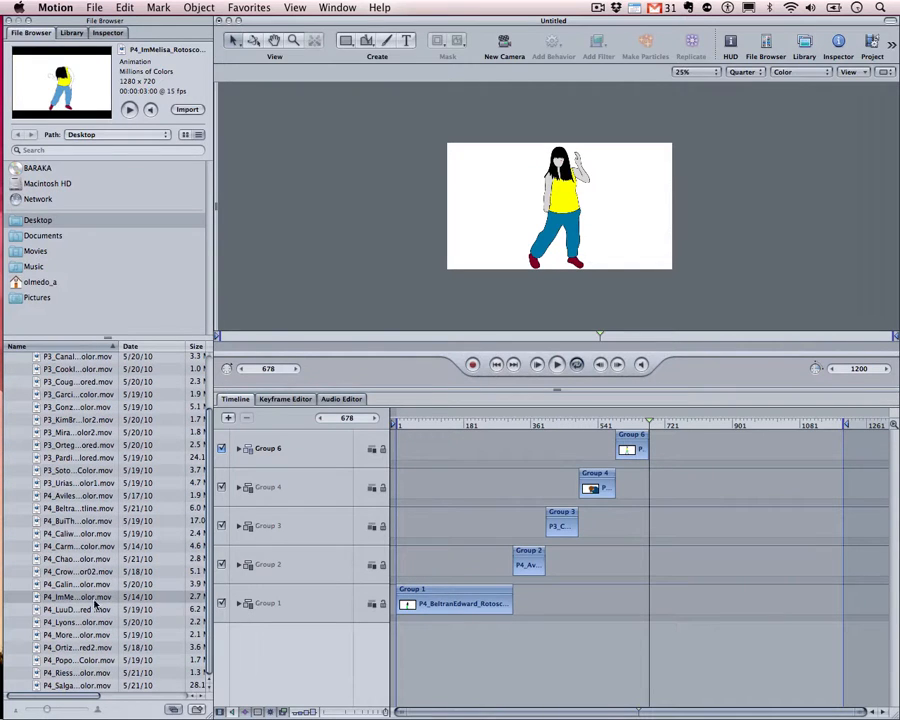
left_click(86, 655)
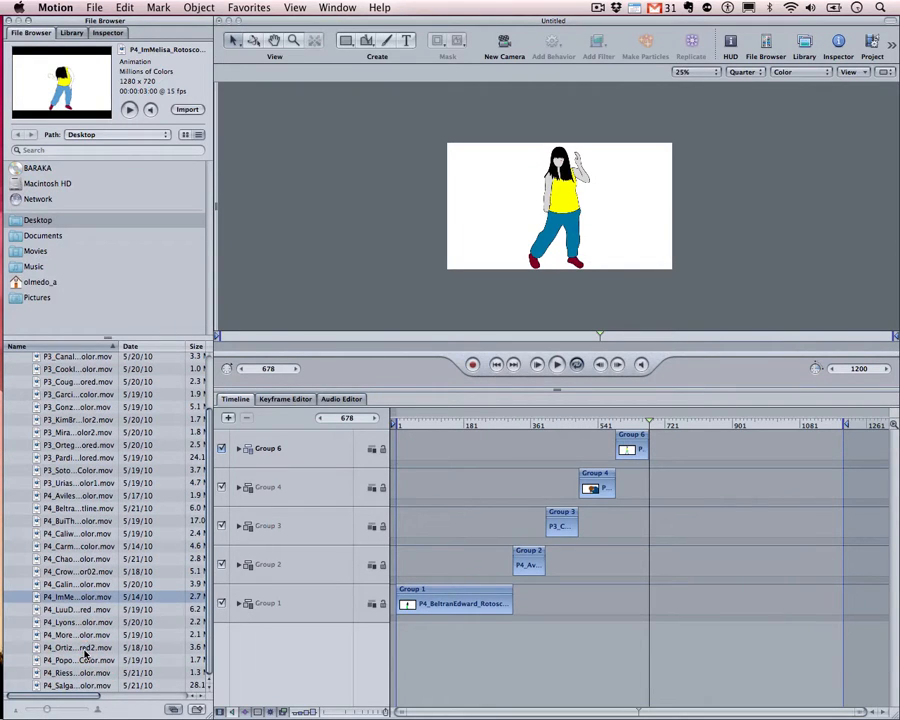
left_click(78, 536)
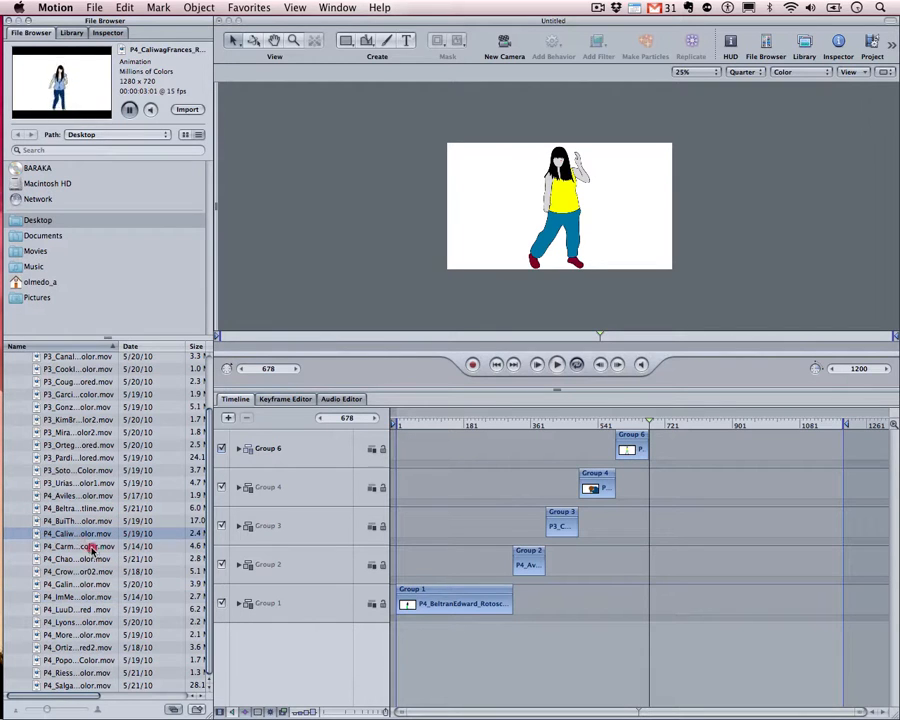
left_click_drag(90, 548, 280, 648)
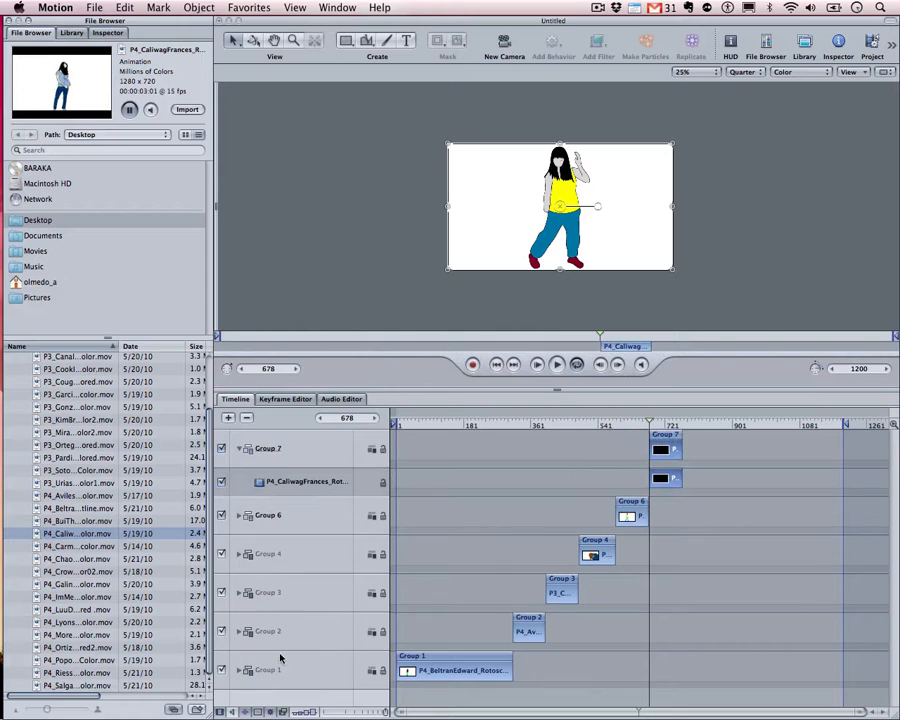
left_click(280, 445)
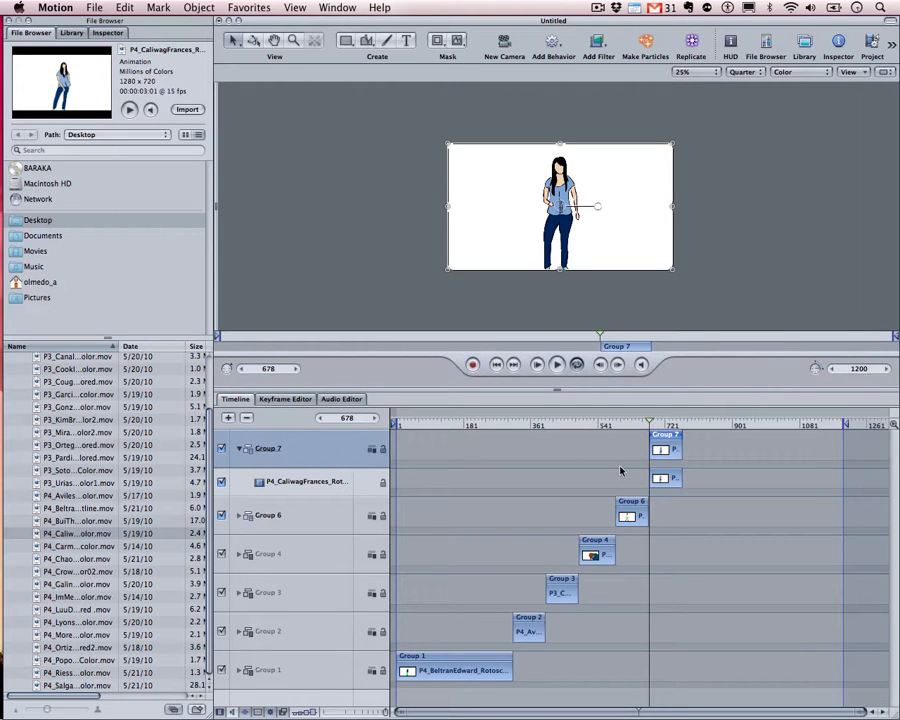
Compare Group 6 and Group 7 timing around frame 698, then collapse Group 7
left_click(638, 514)
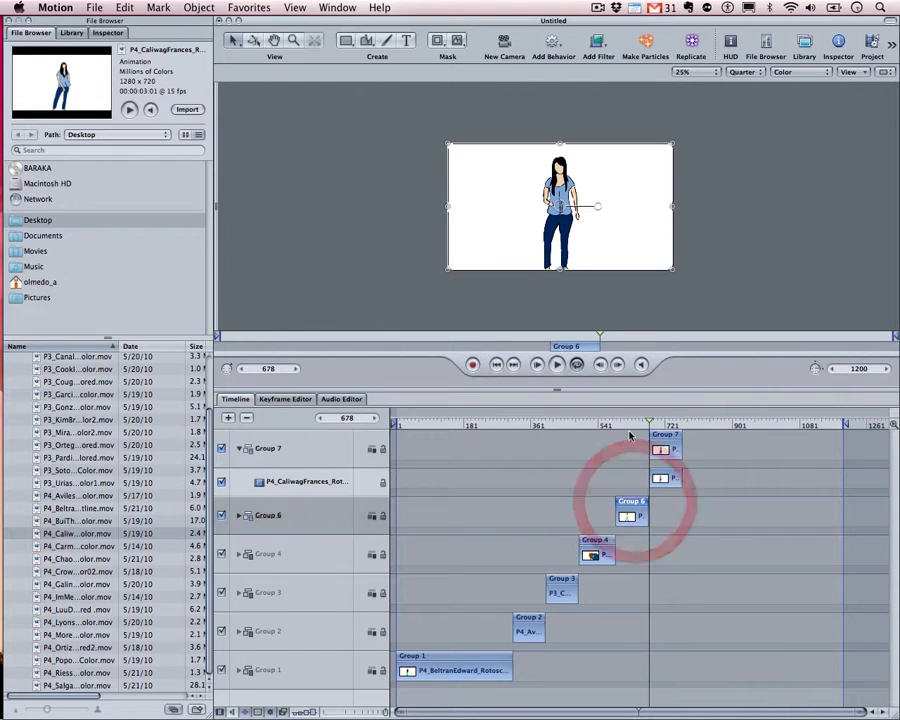
left_click_drag(630, 424, 617, 430)
left_click_drag(616, 432, 655, 432)
left_click(662, 439)
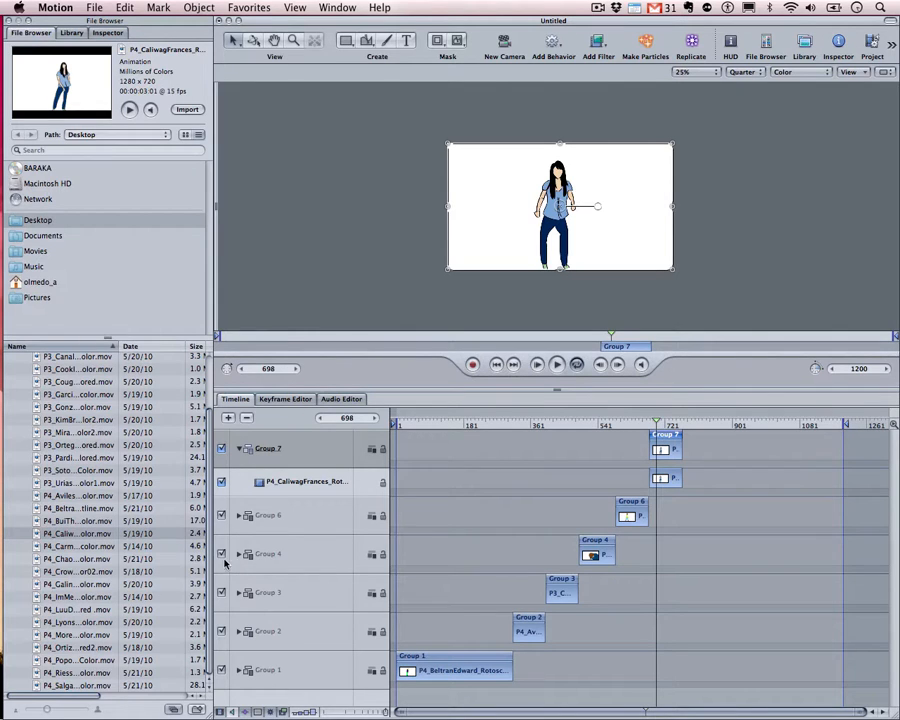
left_click(242, 451)
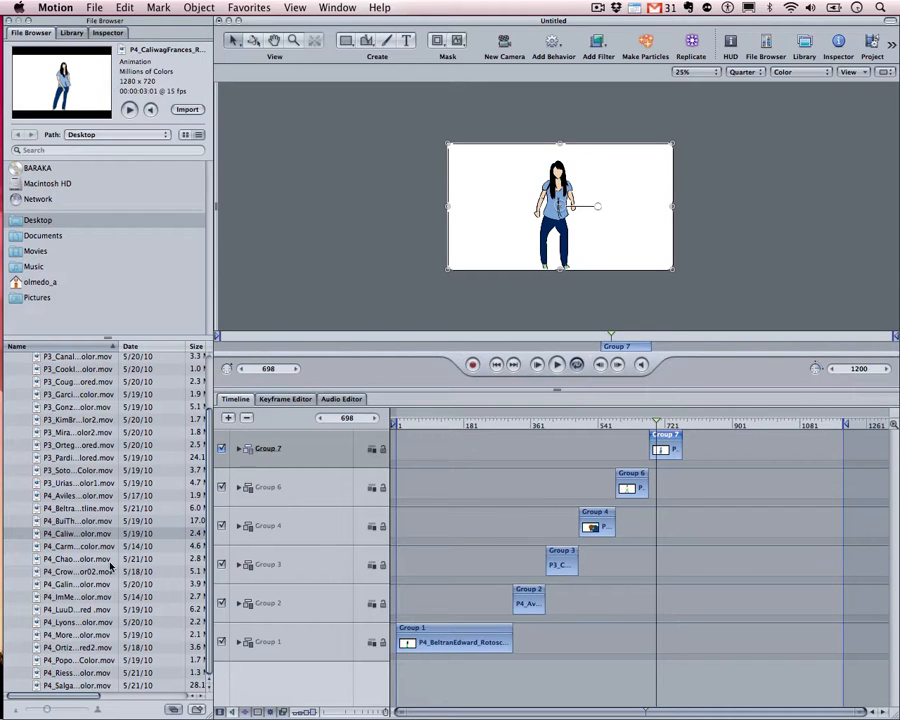
left_click(79, 546)
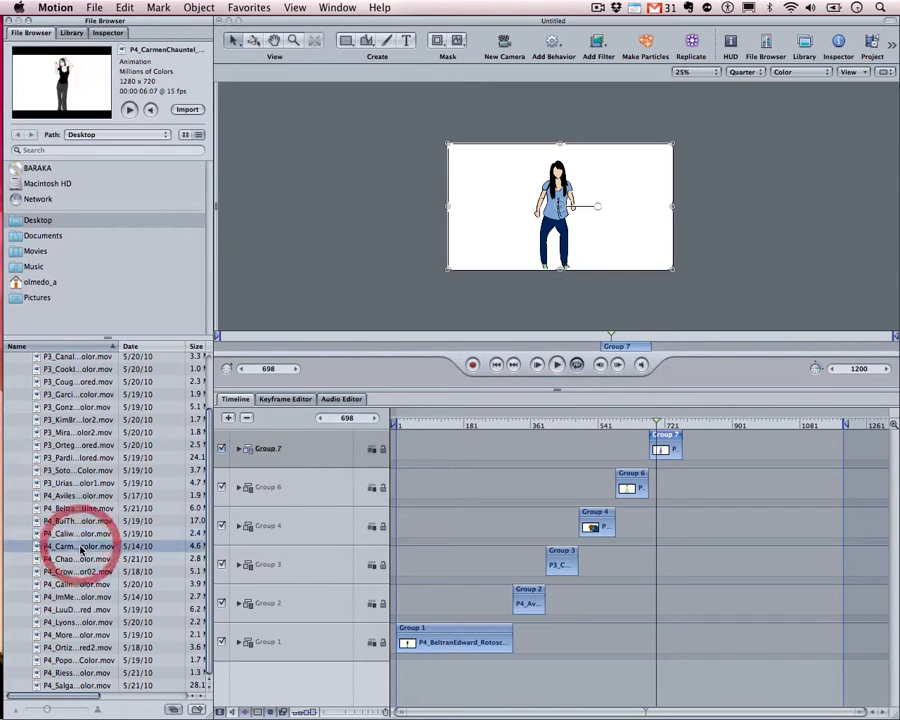
left_click_drag(79, 546, 293, 453)
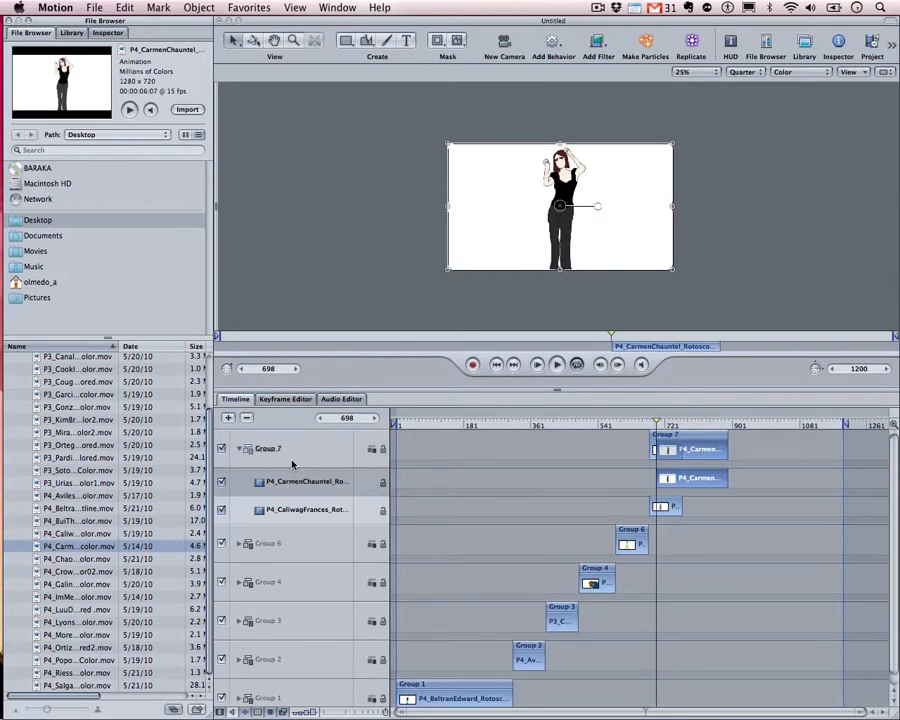
left_click(276, 447)
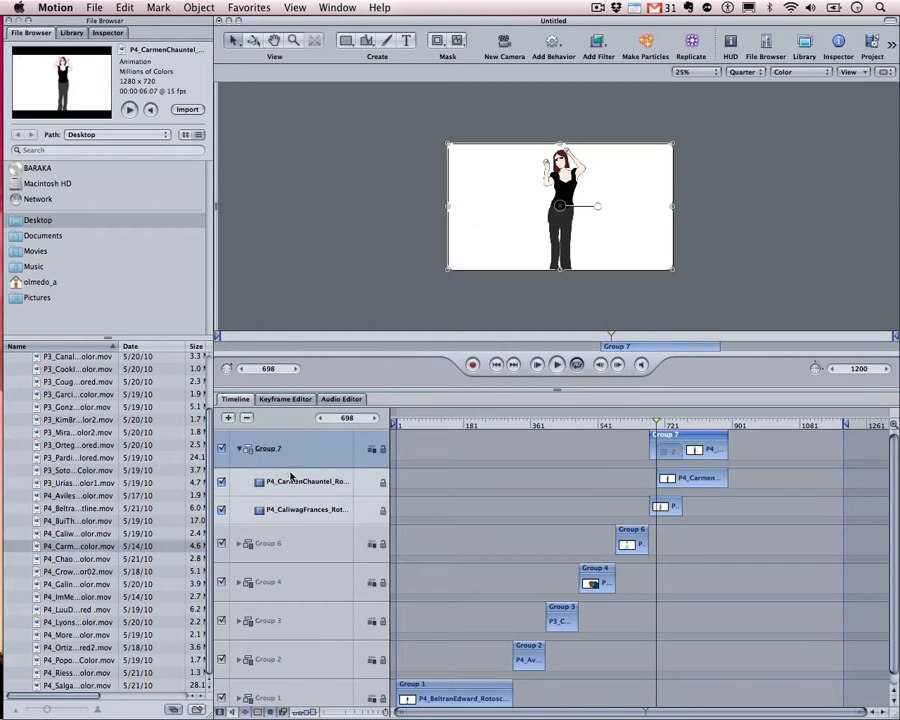
left_click(282, 480)
left_click(293, 499)
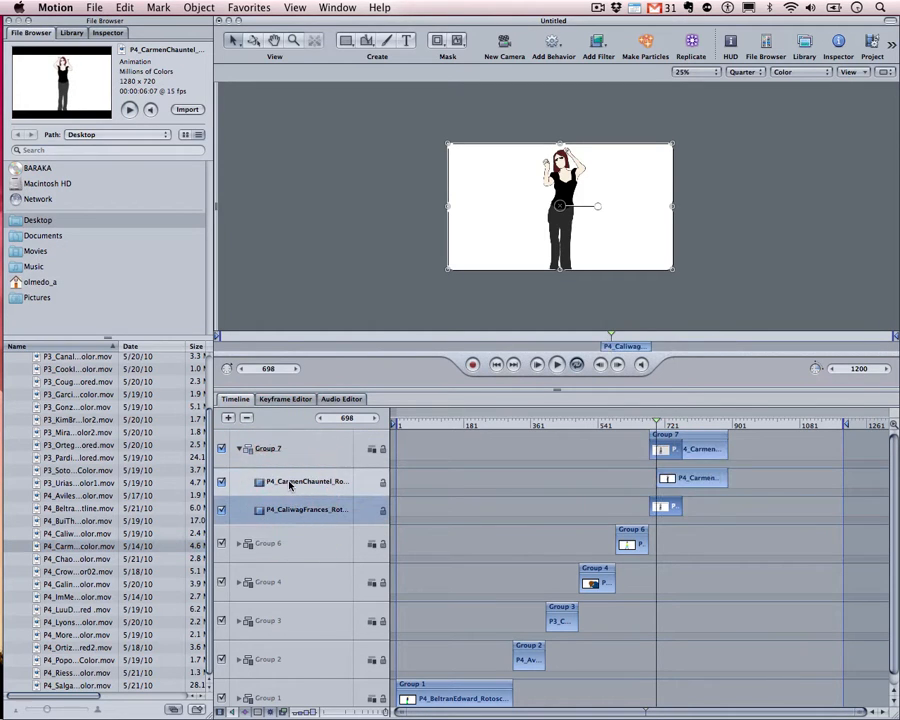
left_click(287, 483)
left_click(287, 500)
left_click(287, 481)
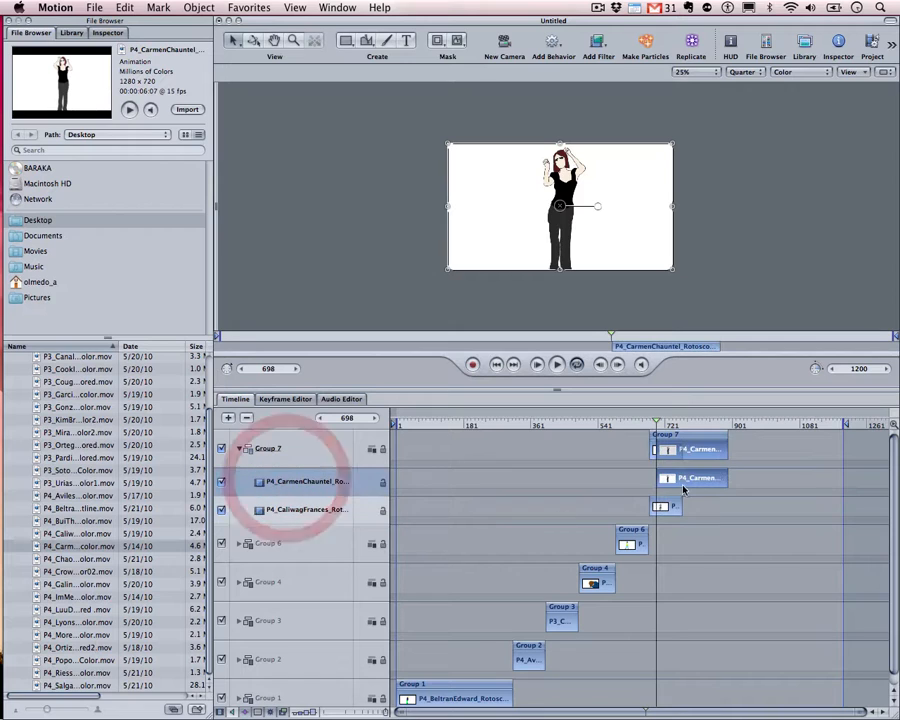
Move the playhead to frame 678 and shift the Carmen clip to start there
left_click(655, 423)
left_click_drag(656, 425, 651, 424)
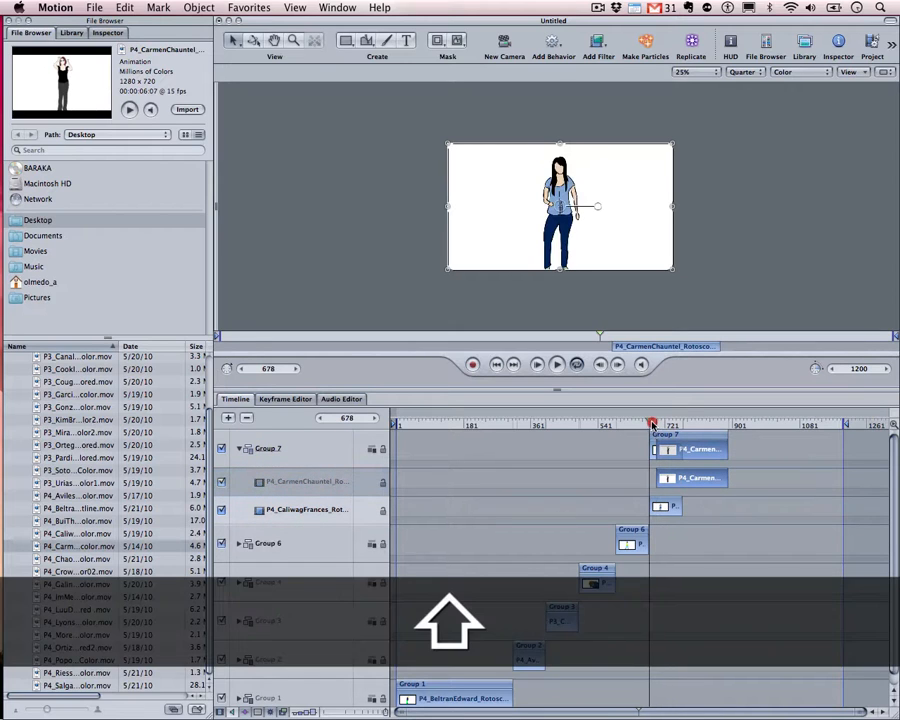
left_click_drag(696, 480, 684, 482)
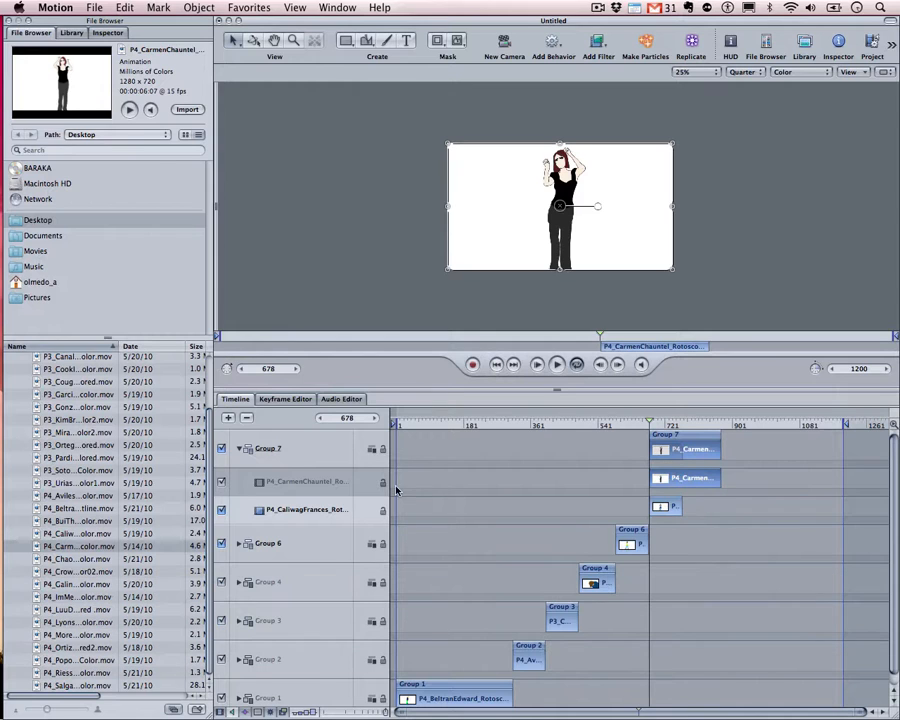
left_click(88, 571)
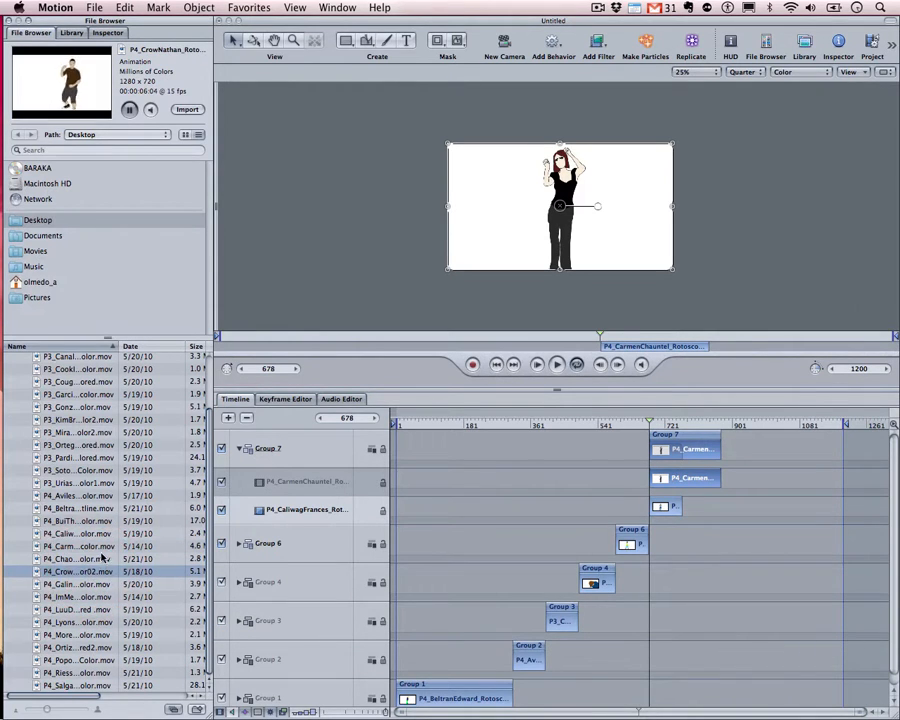
left_click_drag(88, 571, 309, 447)
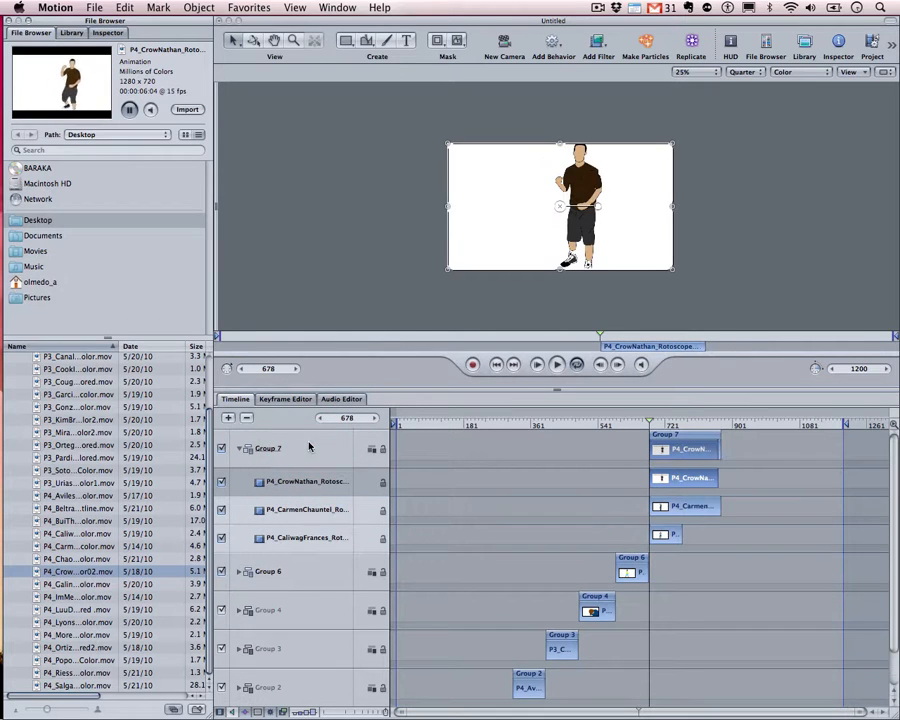
left_click(302, 512)
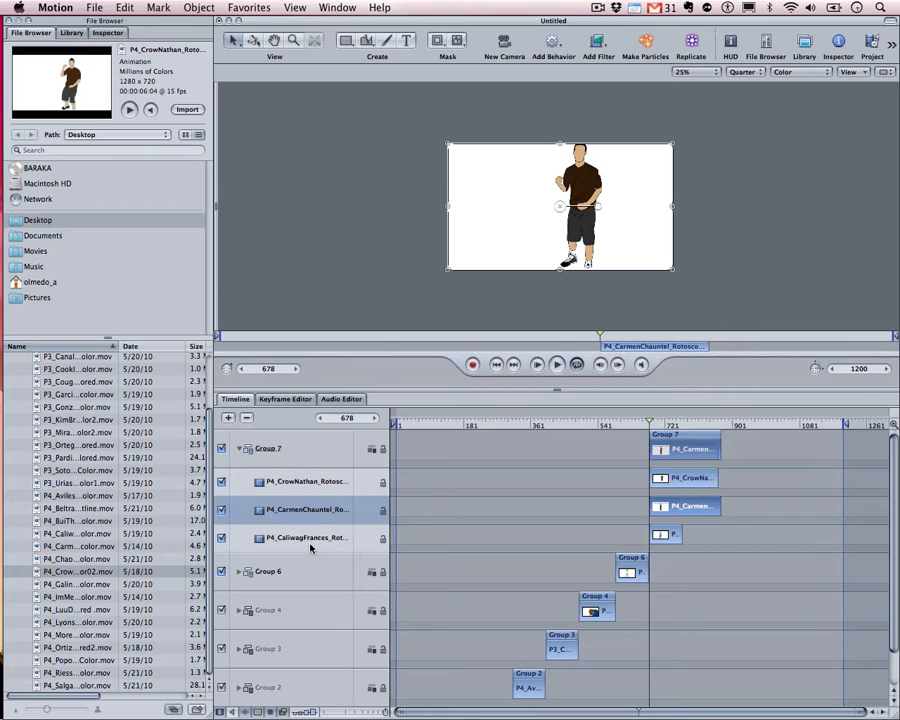
left_click(300, 537)
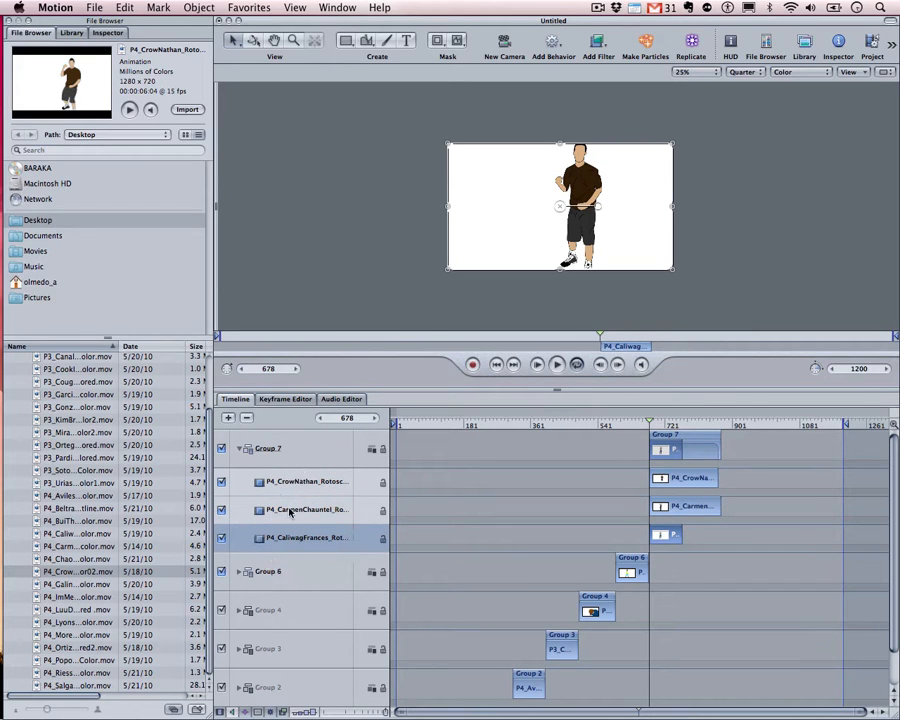
left_click(270, 450)
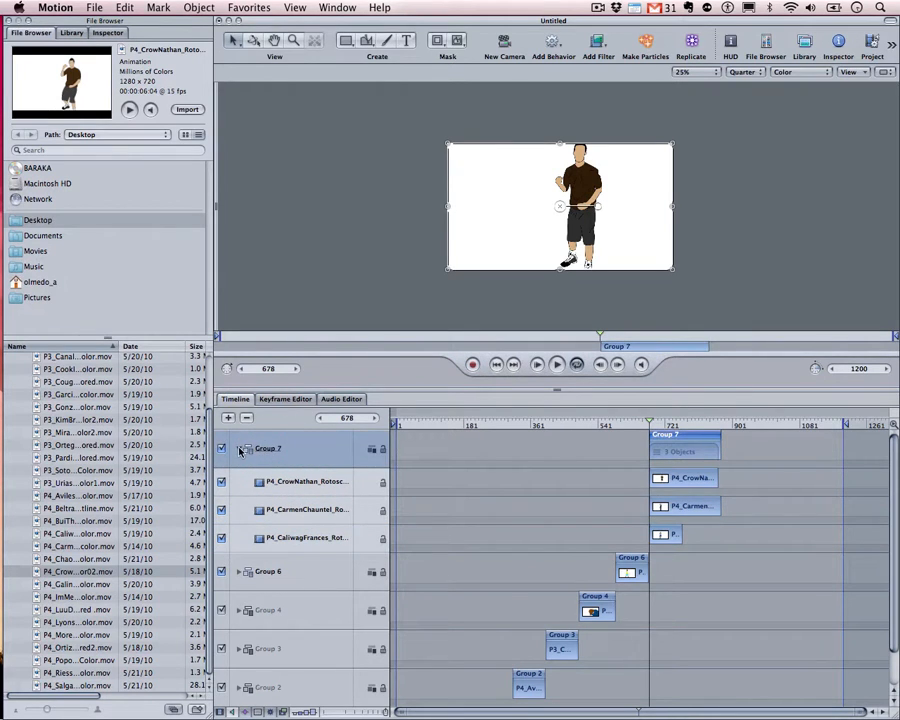
left_click(240, 449)
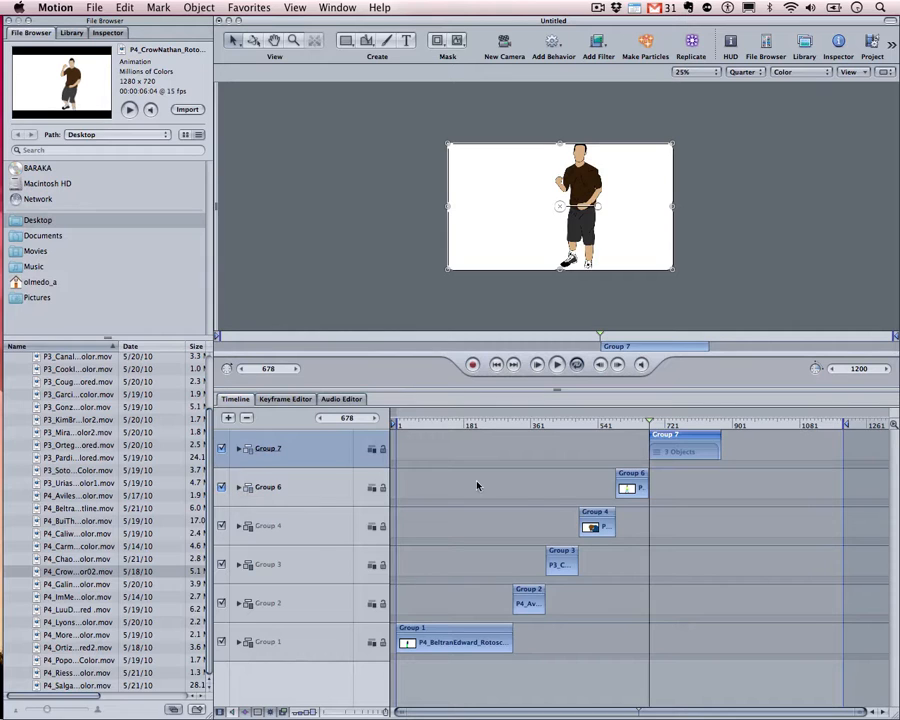
left_click_drag(658, 423, 662, 421)
left_click(240, 450)
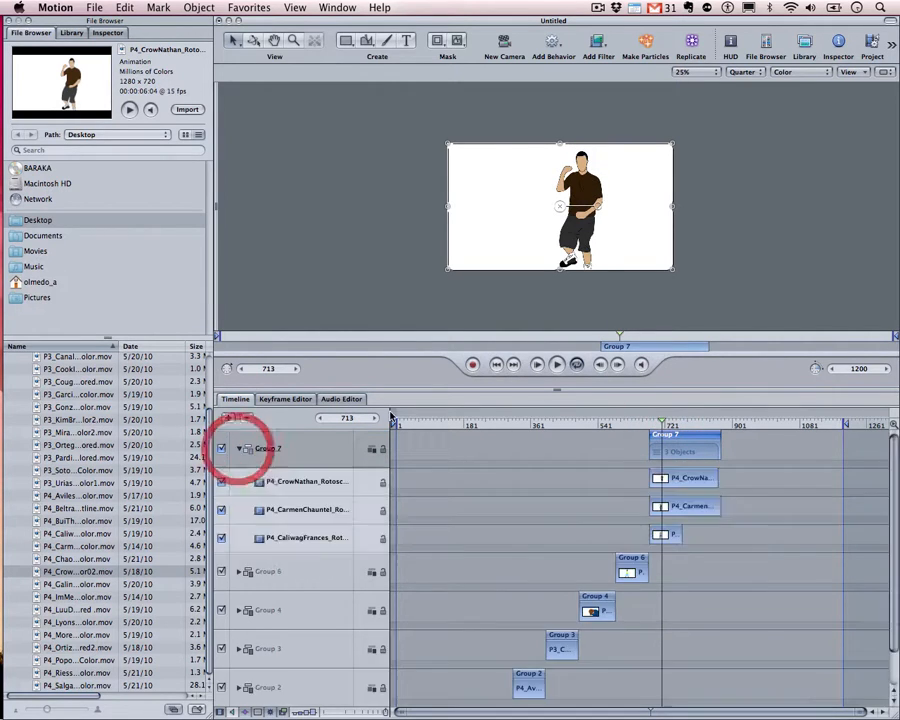
Try moving the dancers around the canvas and undo the stray moves with ⌘Z
left_click_drag(622, 181, 806, 243)
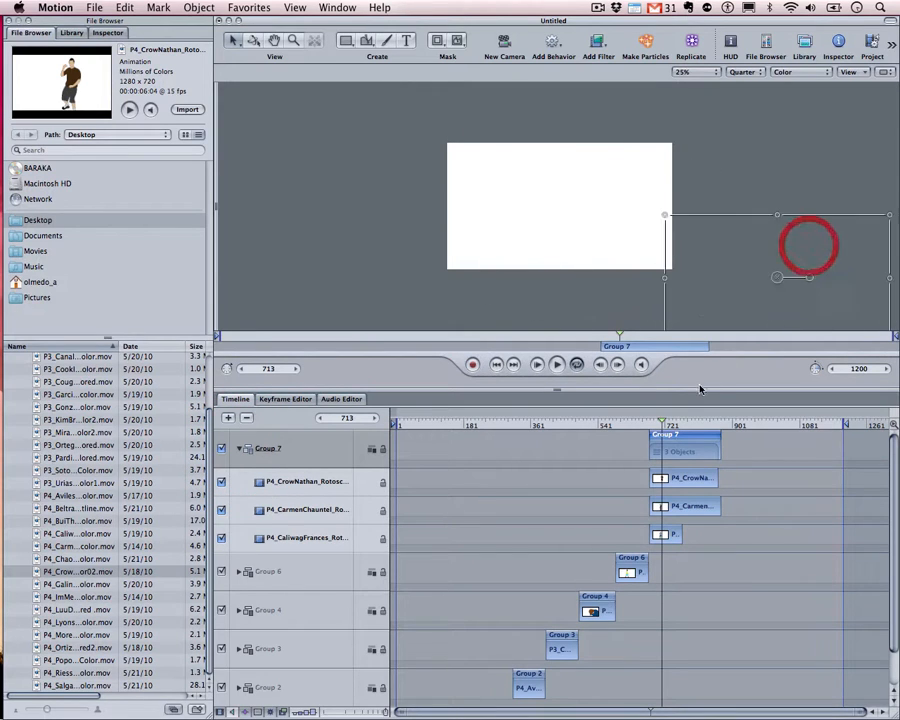
left_click_drag(669, 424, 660, 424)
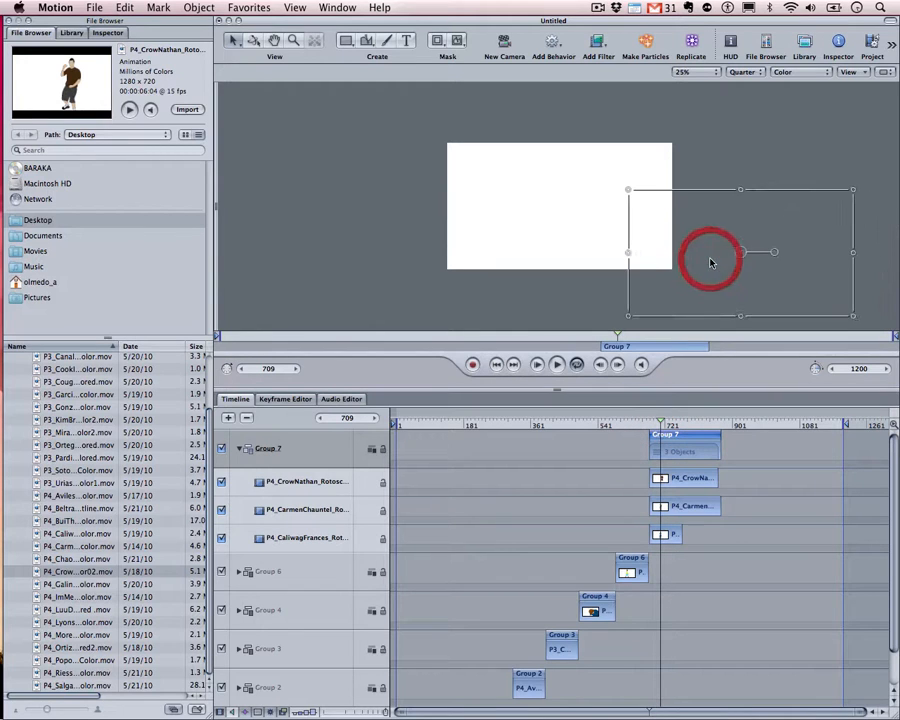
key("super+z")
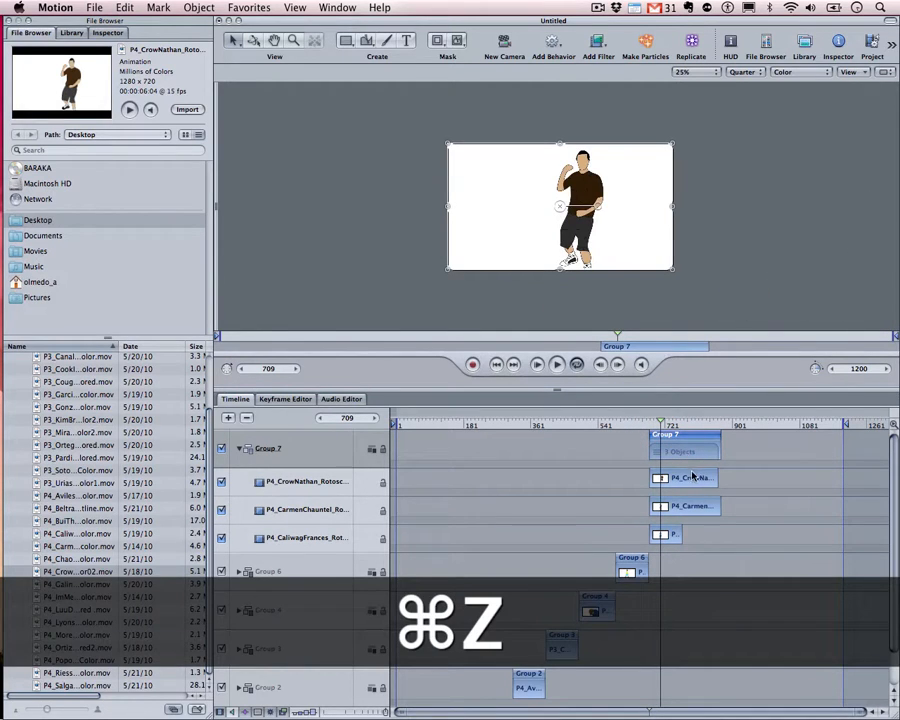
left_click(692, 475)
left_click_drag(612, 205, 646, 232)
left_click(566, 172)
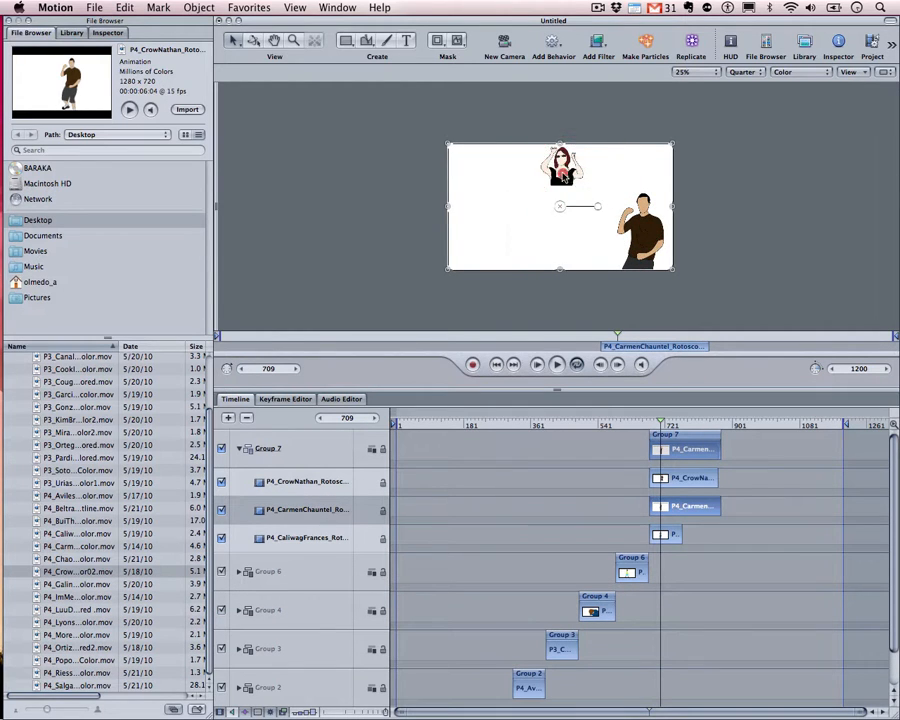
left_click_drag(566, 172, 405, 198)
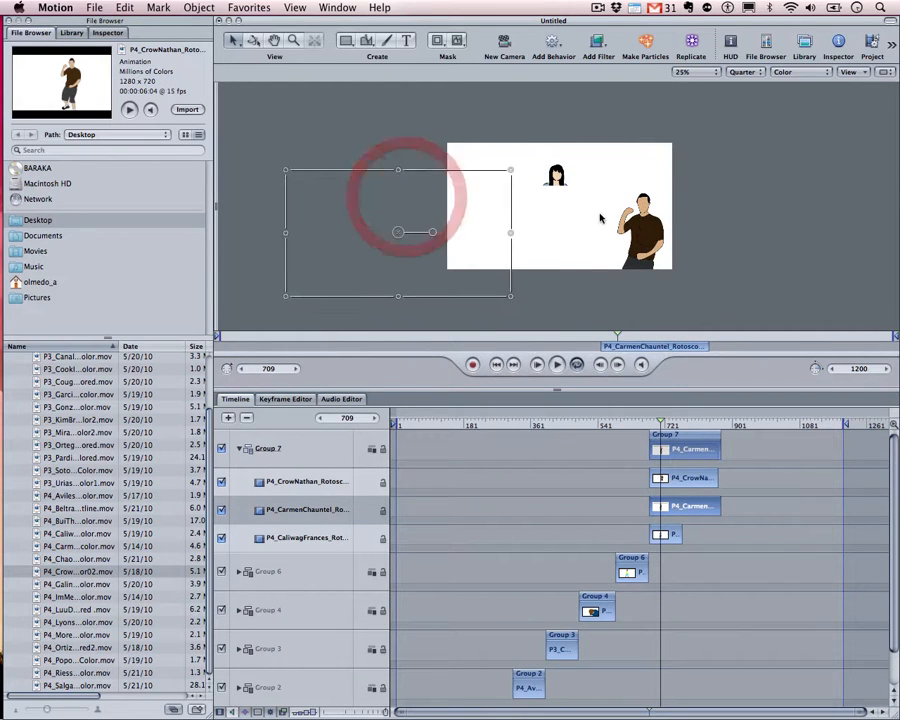
left_click_drag(633, 224, 632, 196)
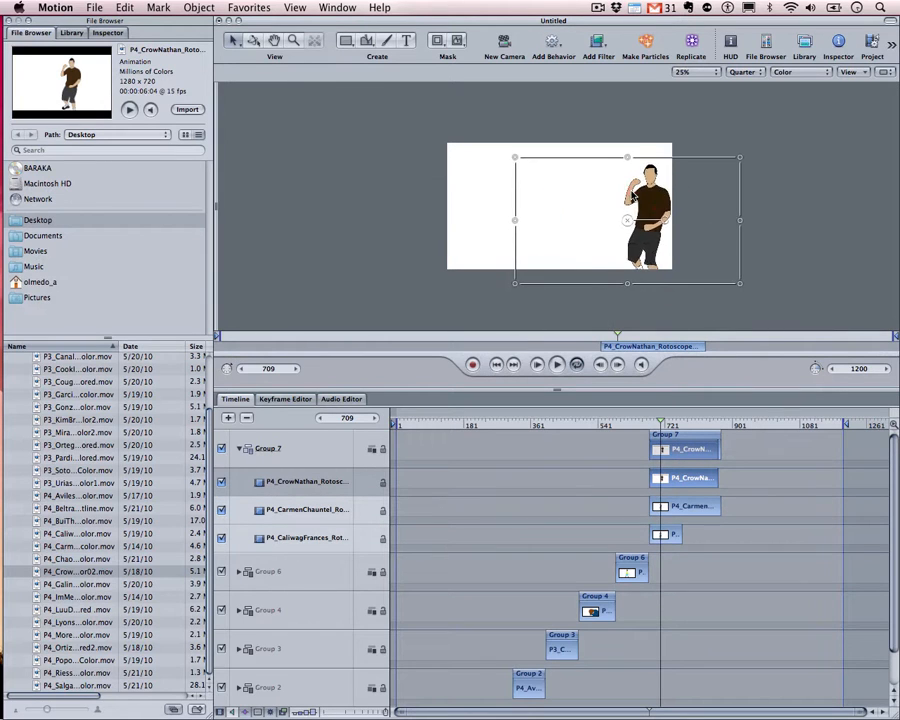
key("super+z")
key("super+z")
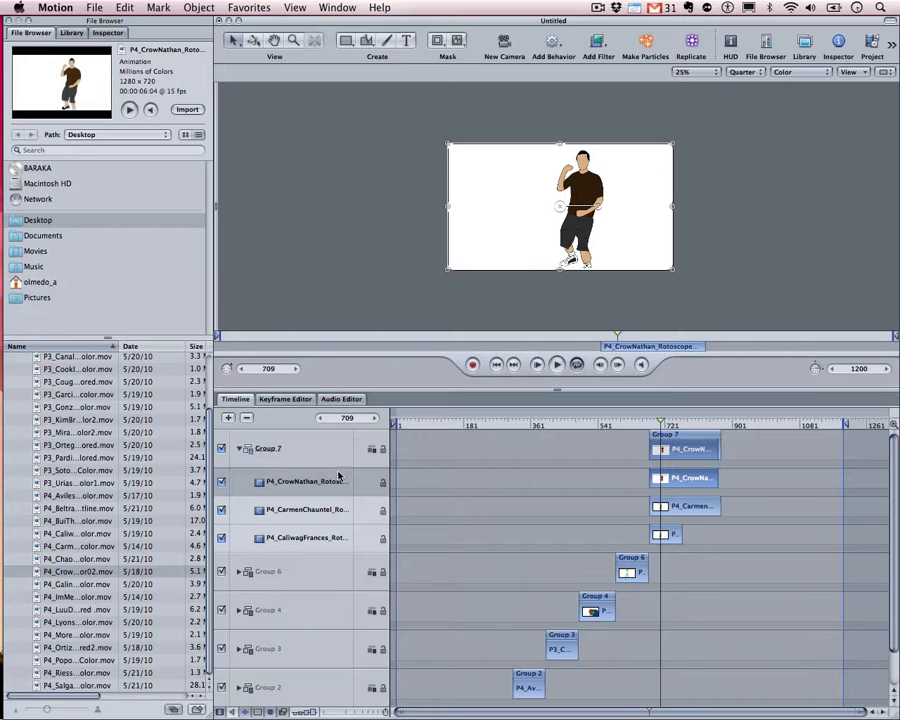
Shift the male dancer slightly left on the canvas
left_click(262, 482)
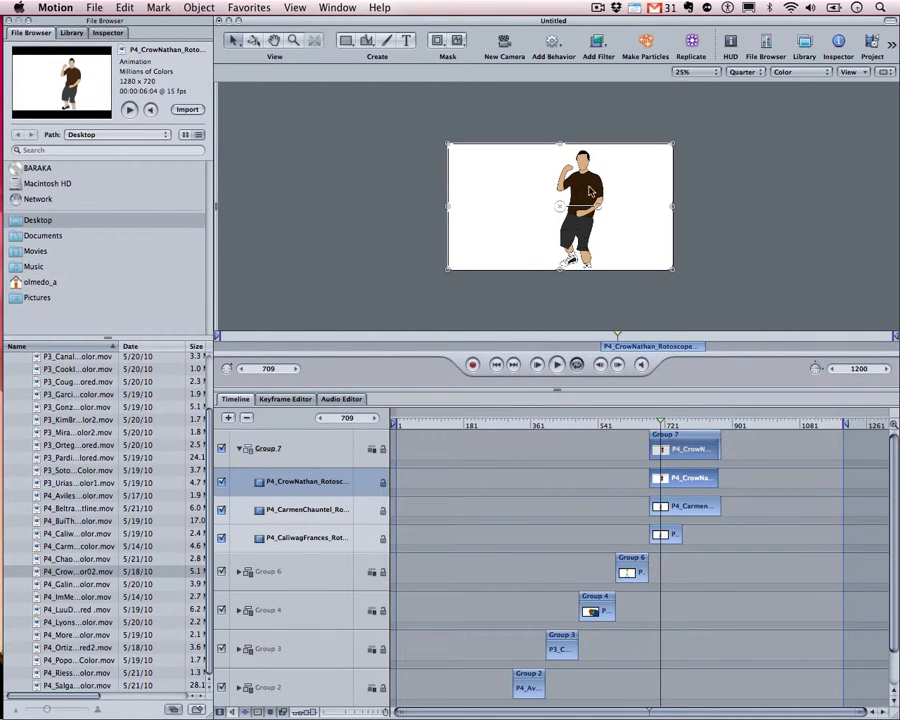
left_click_drag(590, 190, 558, 180)
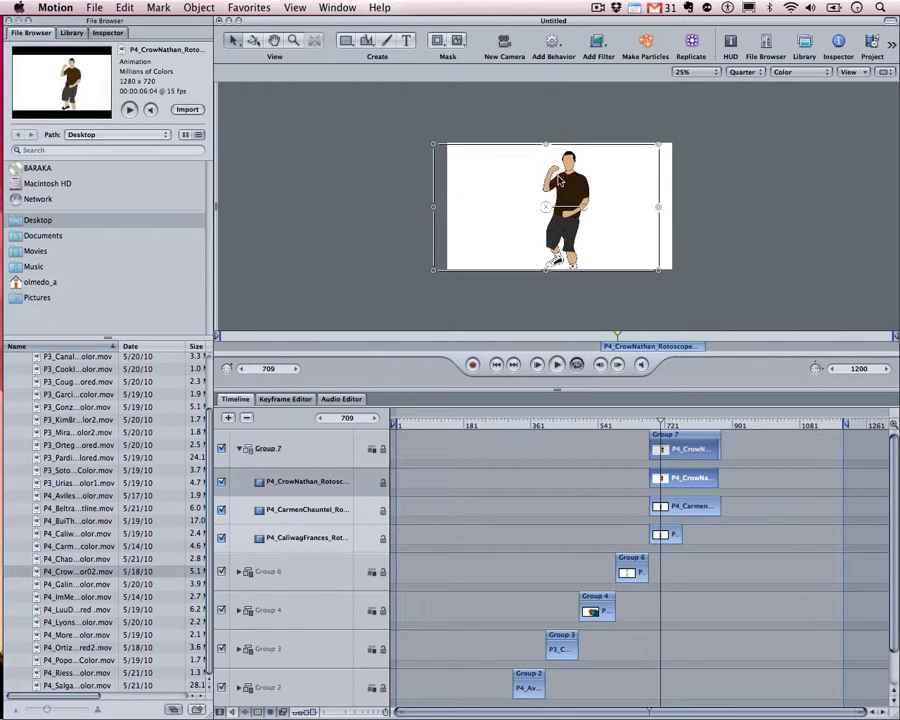
left_click(313, 486)
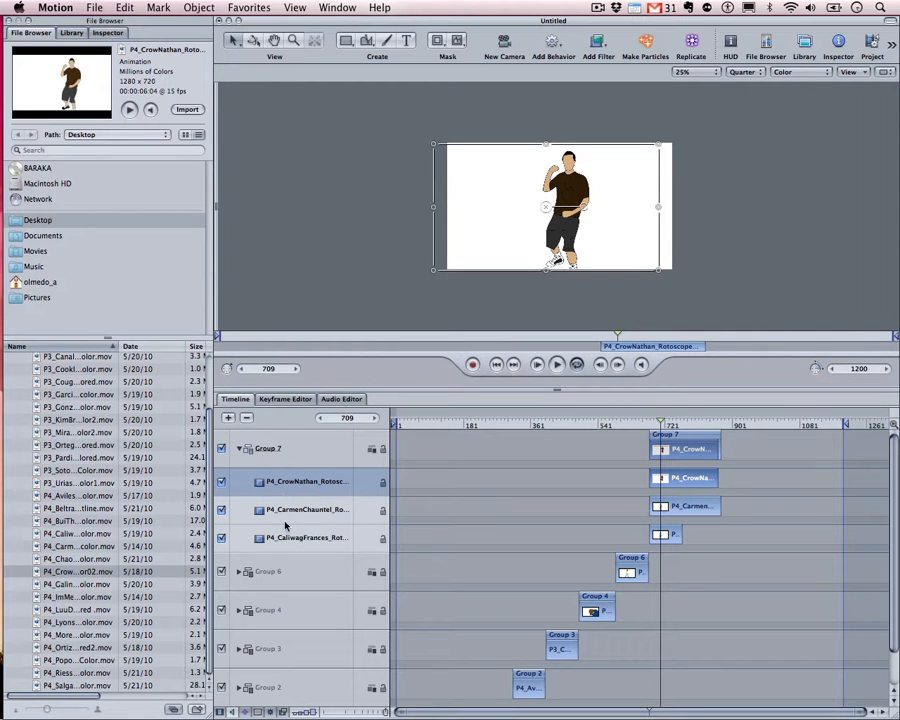
left_click(680, 506)
left_click(668, 533)
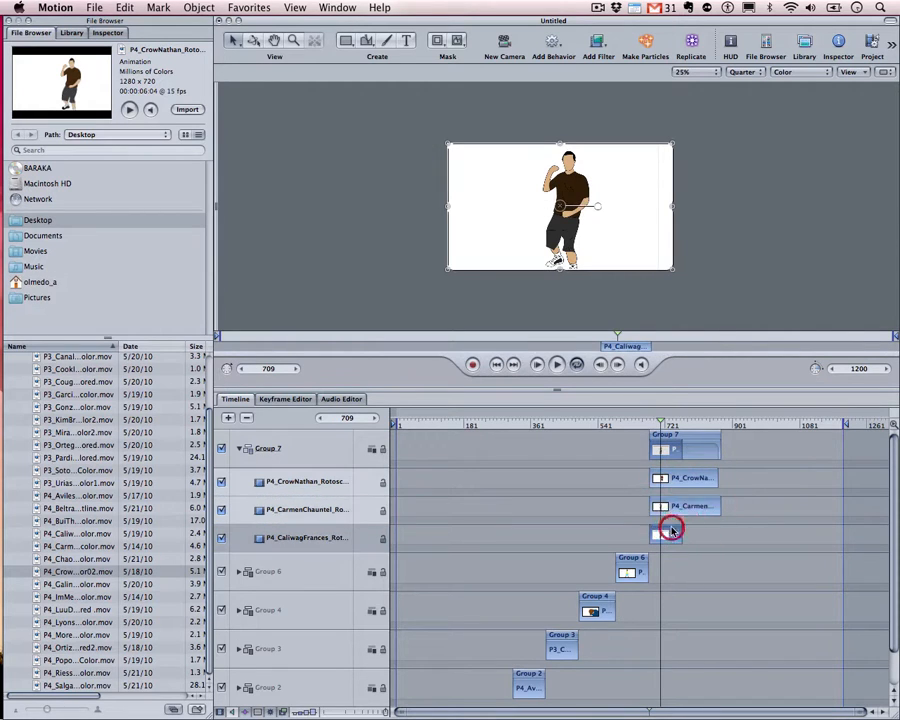
left_click(677, 508)
left_click(676, 480)
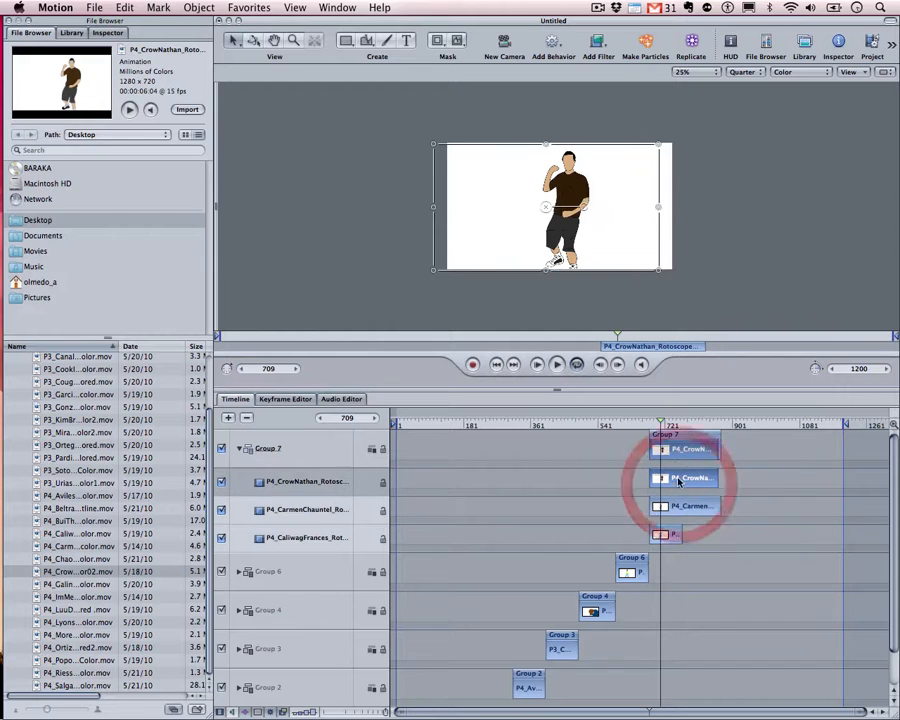
Return to frame 678 and nudge the red-haired woman slightly right
left_click_drag(655, 427, 649, 424)
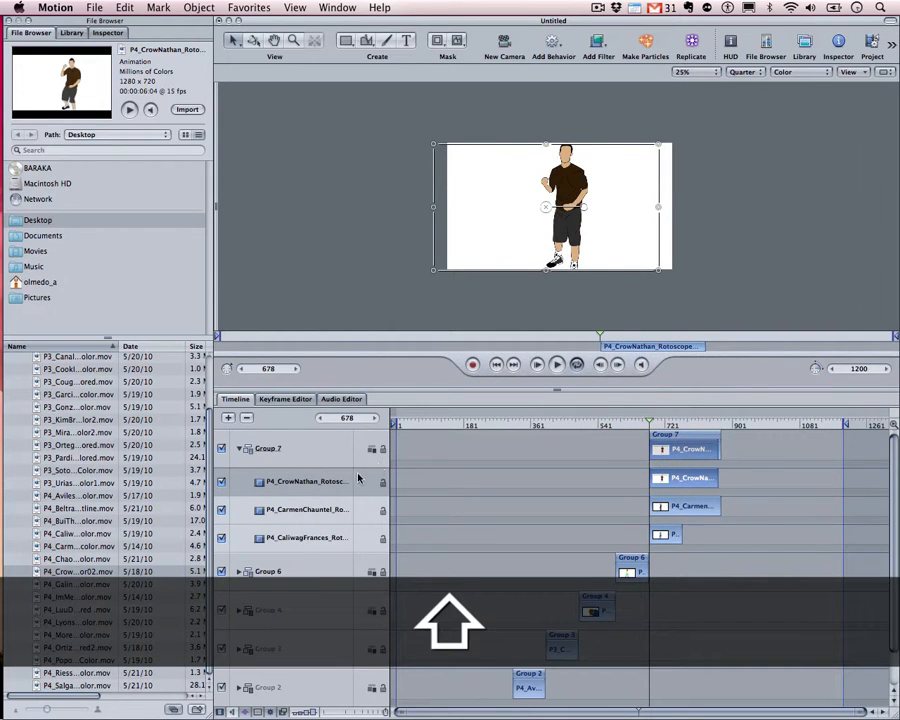
left_click(295, 510)
left_click_drag(518, 227, 587, 232)
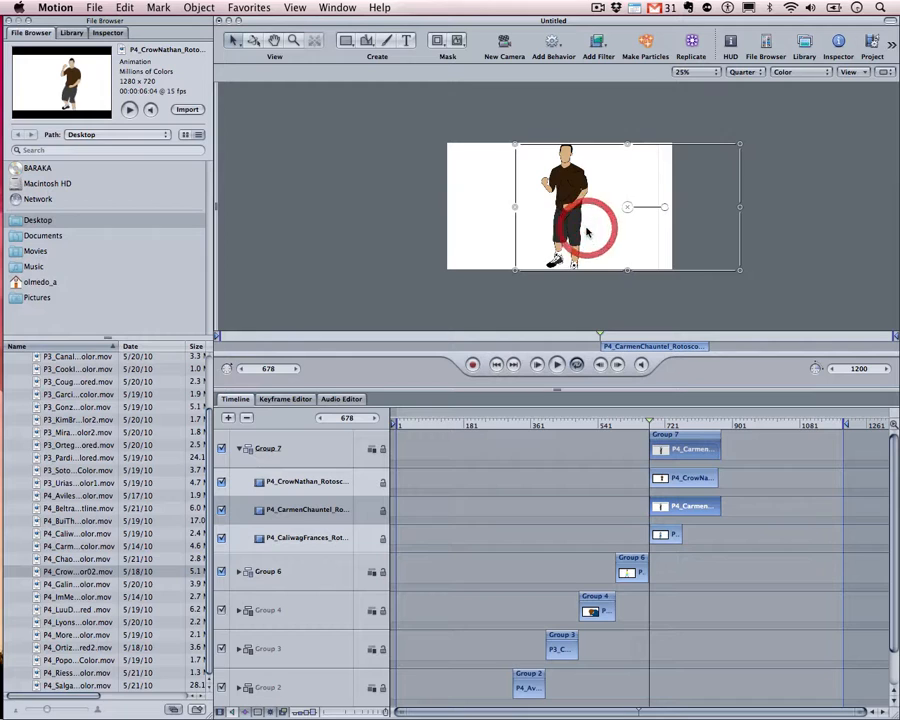
left_click(304, 482)
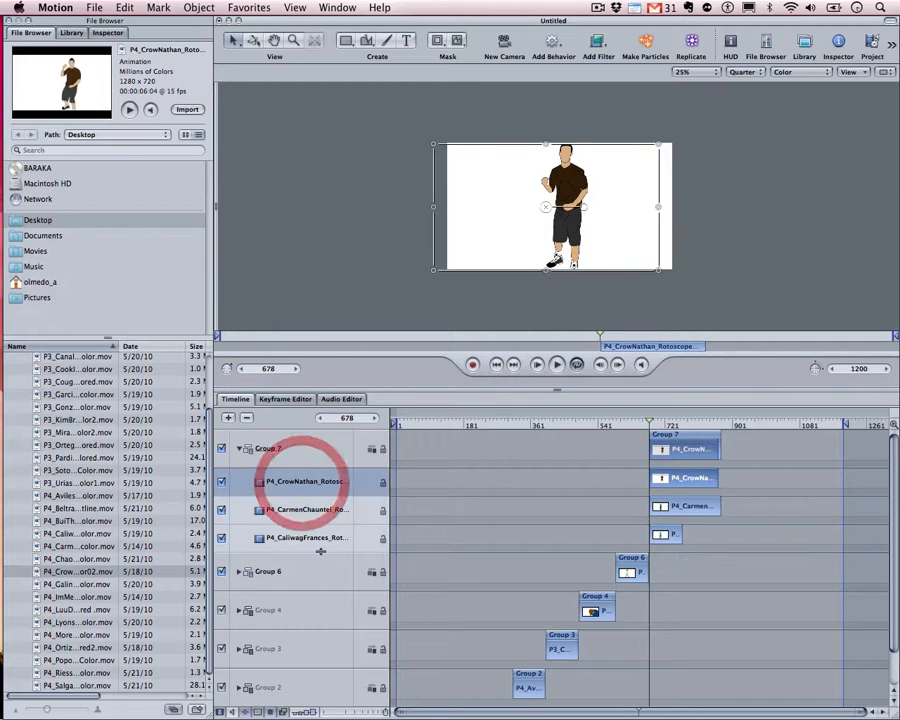
right_click(296, 481)
left_click(292, 474)
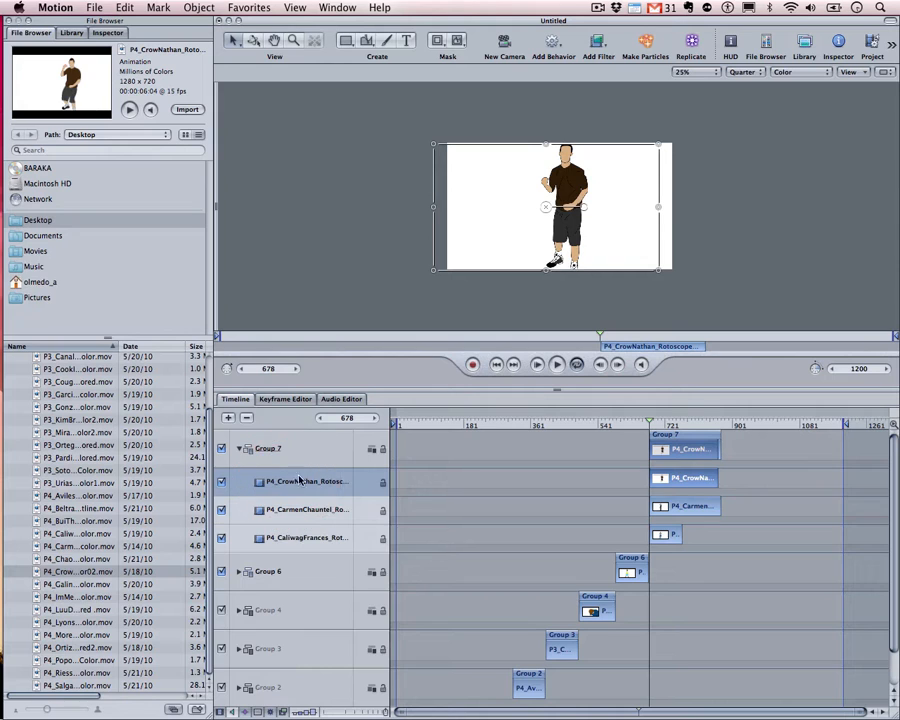
right_click(297, 478)
mouse_move(389, 628)
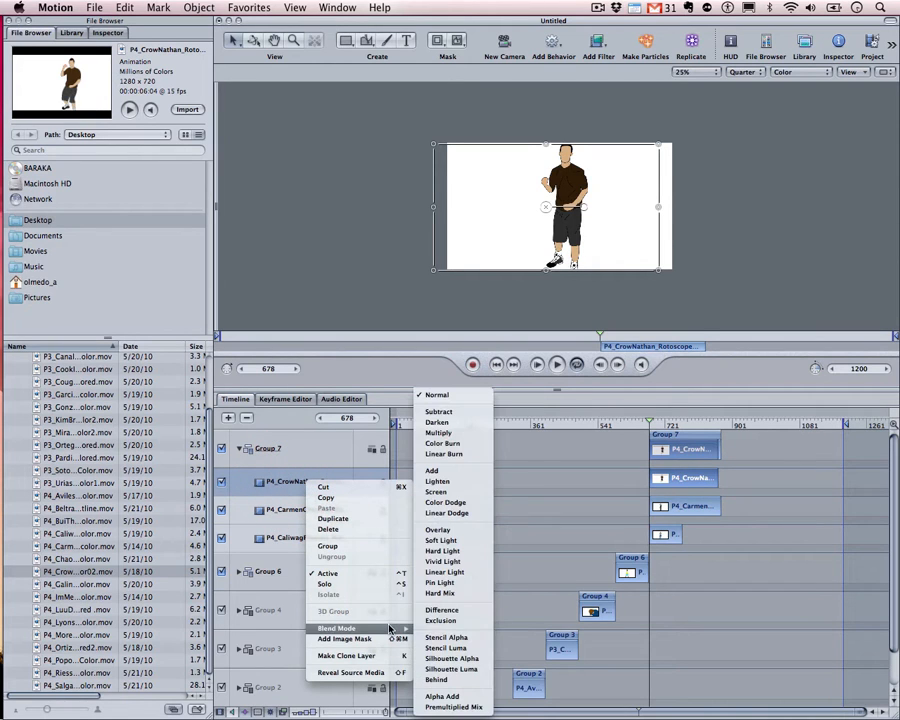
left_click(442, 433)
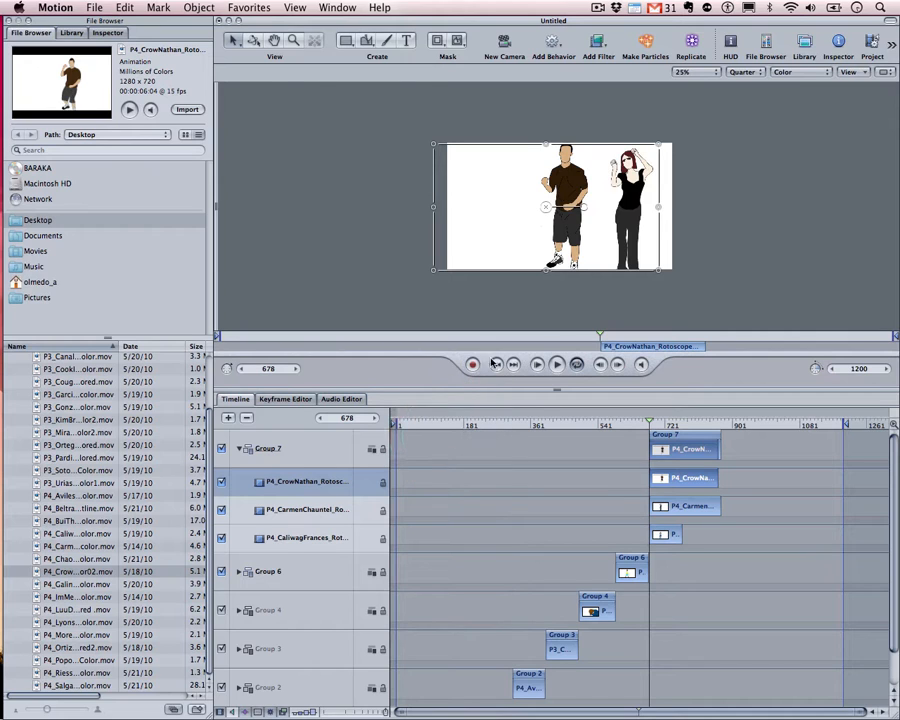
Move the male dancer slightly left and down on the canvas
left_click_drag(579, 179, 561, 189)
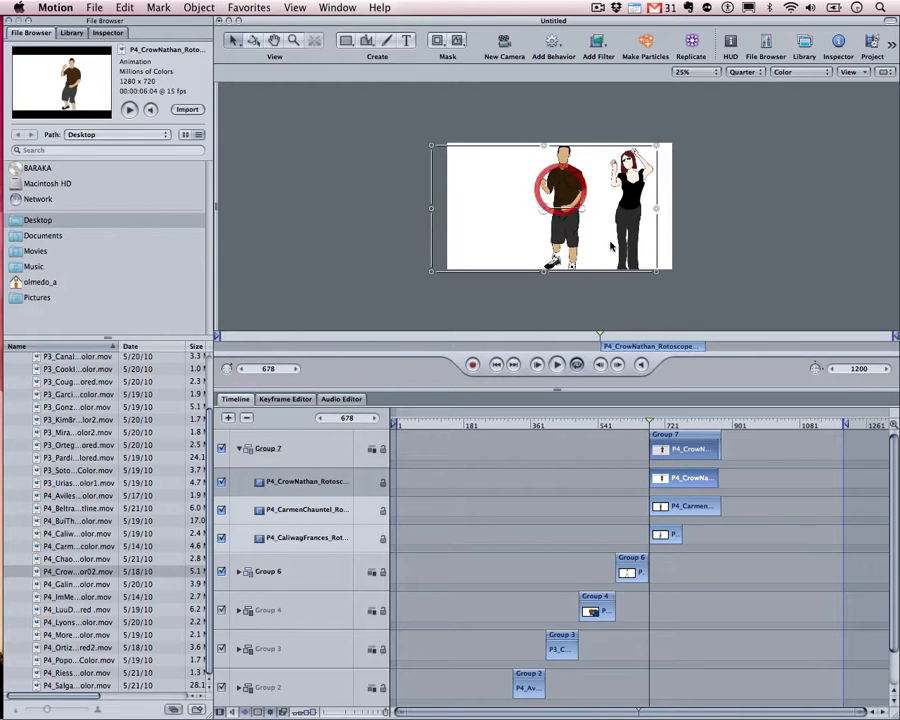
left_click(628, 188)
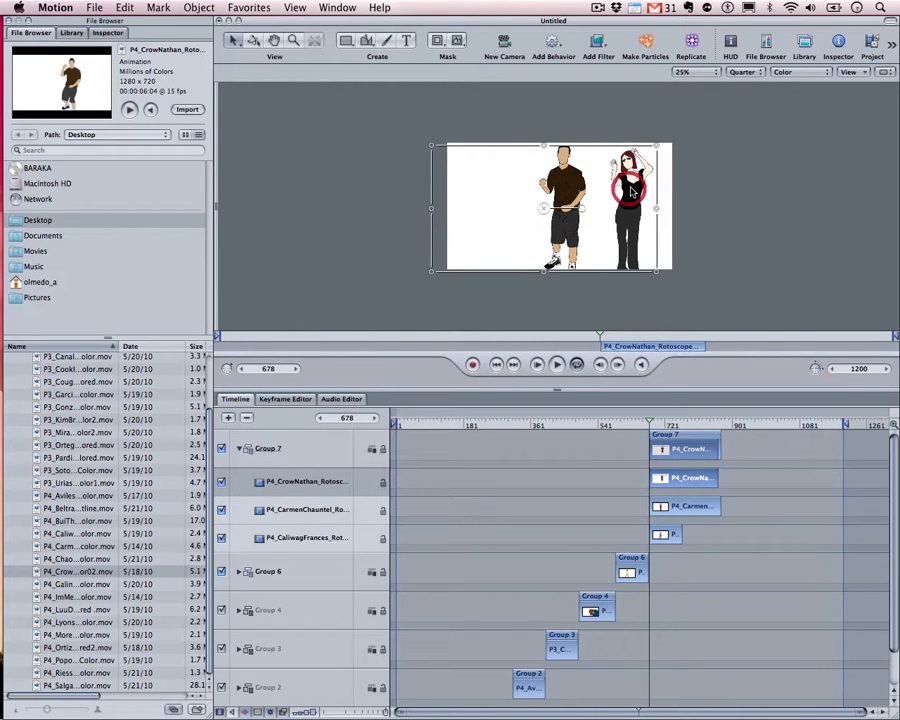
left_click(326, 482)
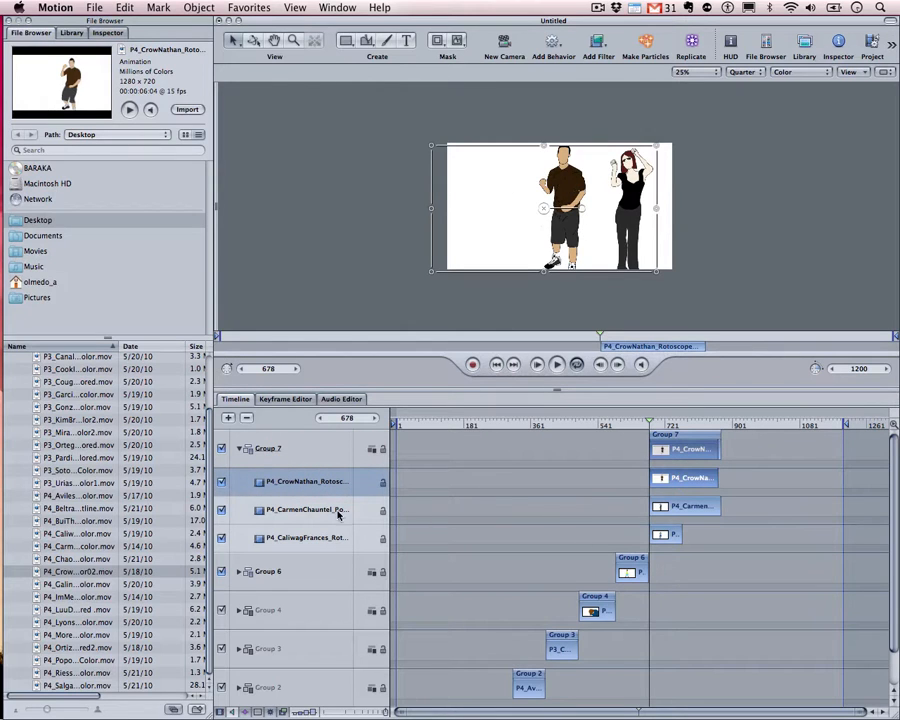
left_click(258, 507)
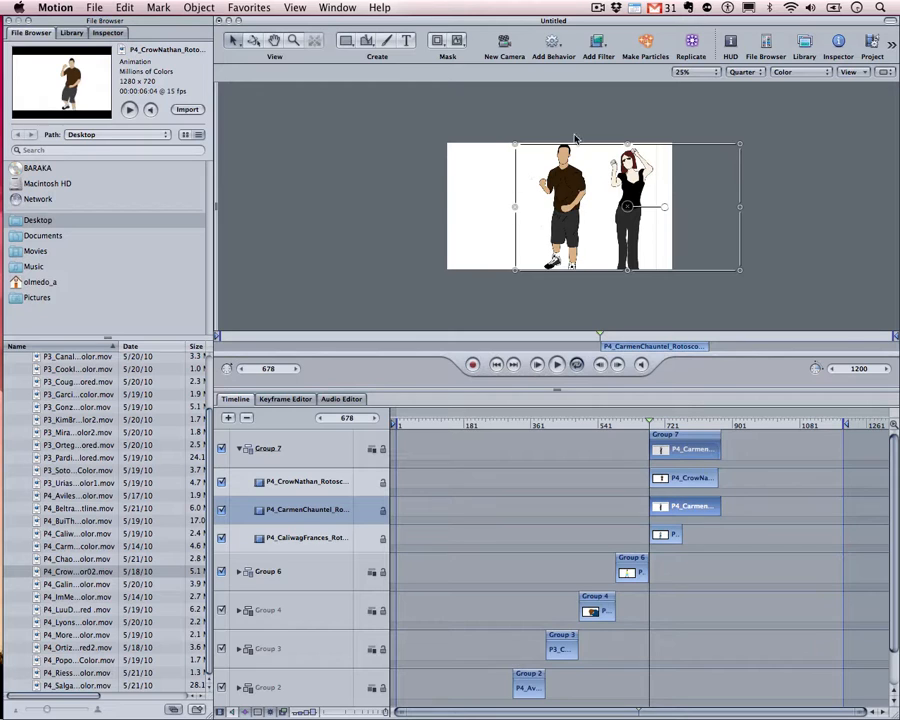
left_click(308, 538)
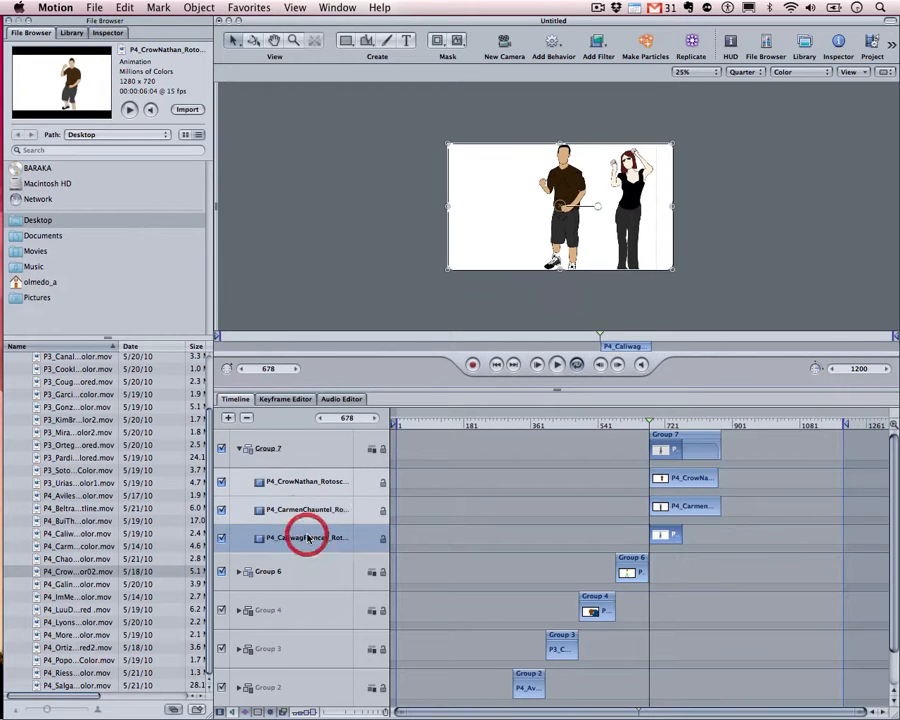
left_click(304, 513)
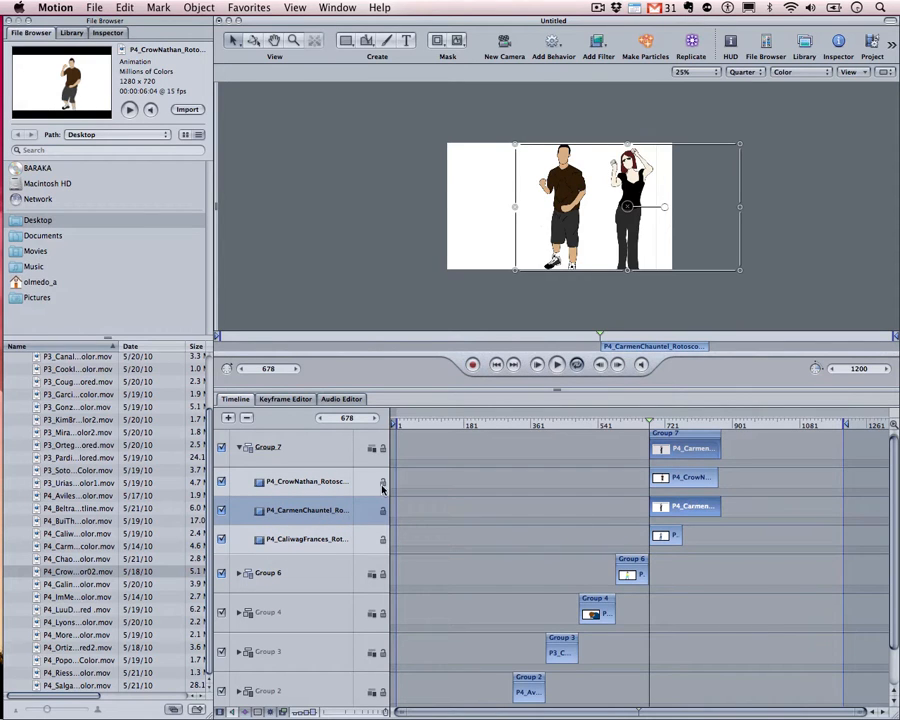
right_click(307, 511)
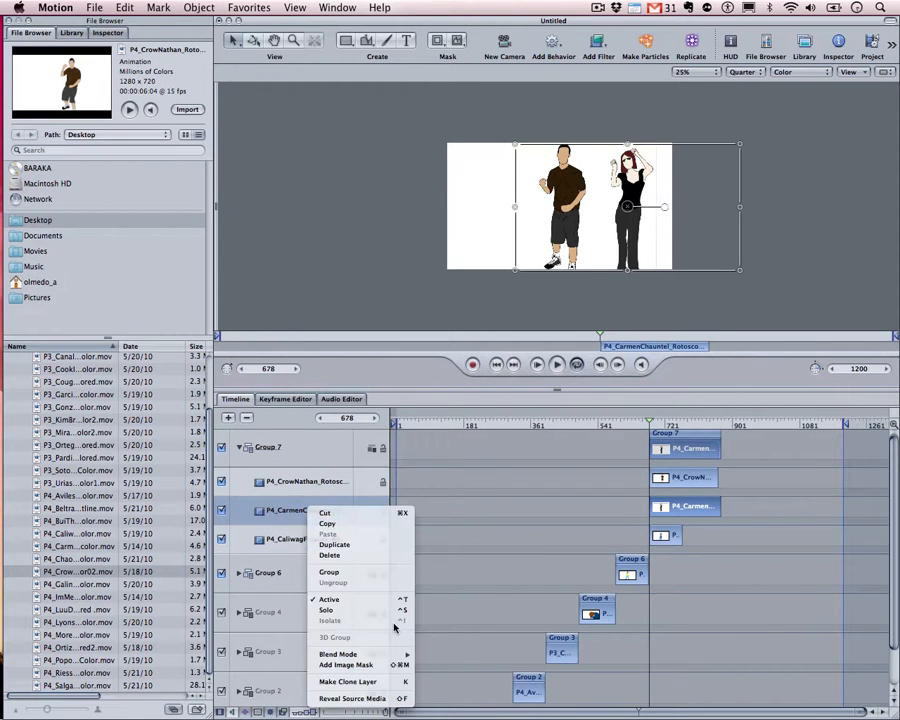
mouse_move(395, 654)
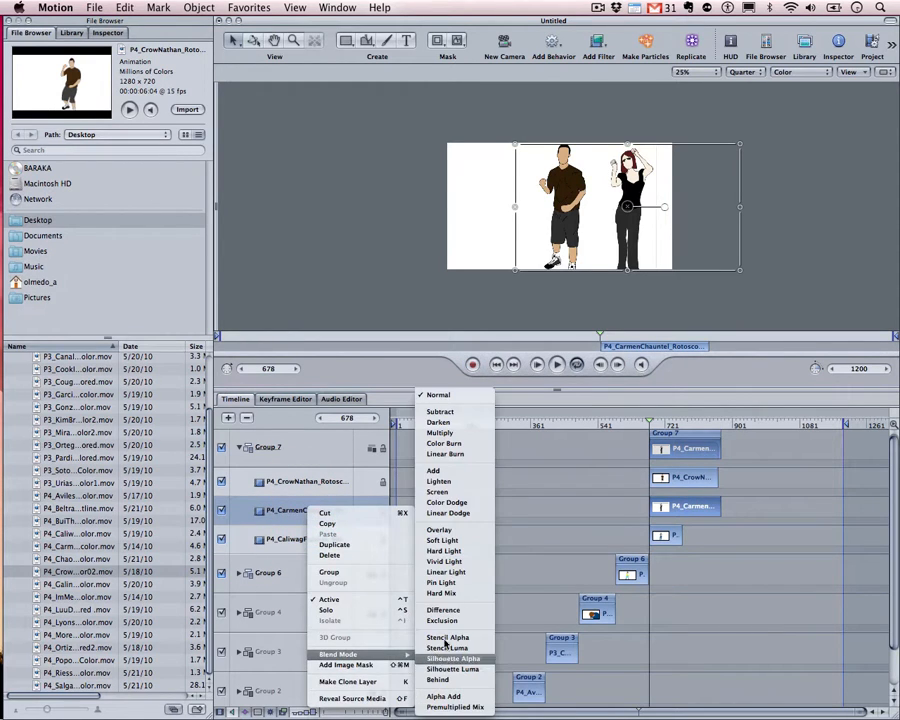
left_click(435, 432)
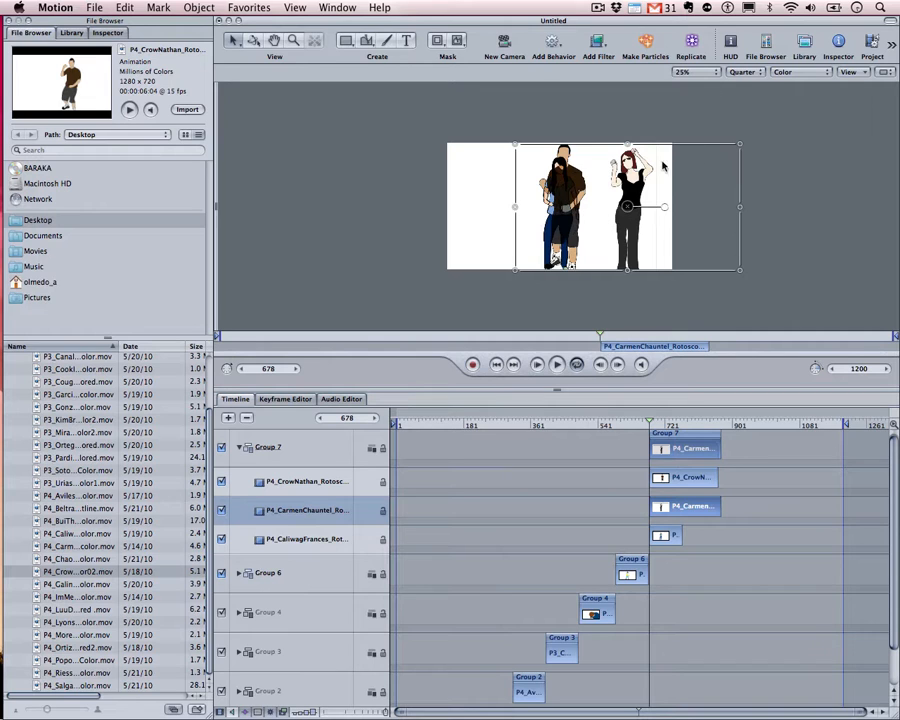
Set the Canvas zoom to Fit in Window and render quality to Half
left_click(716, 74)
left_click(693, 145)
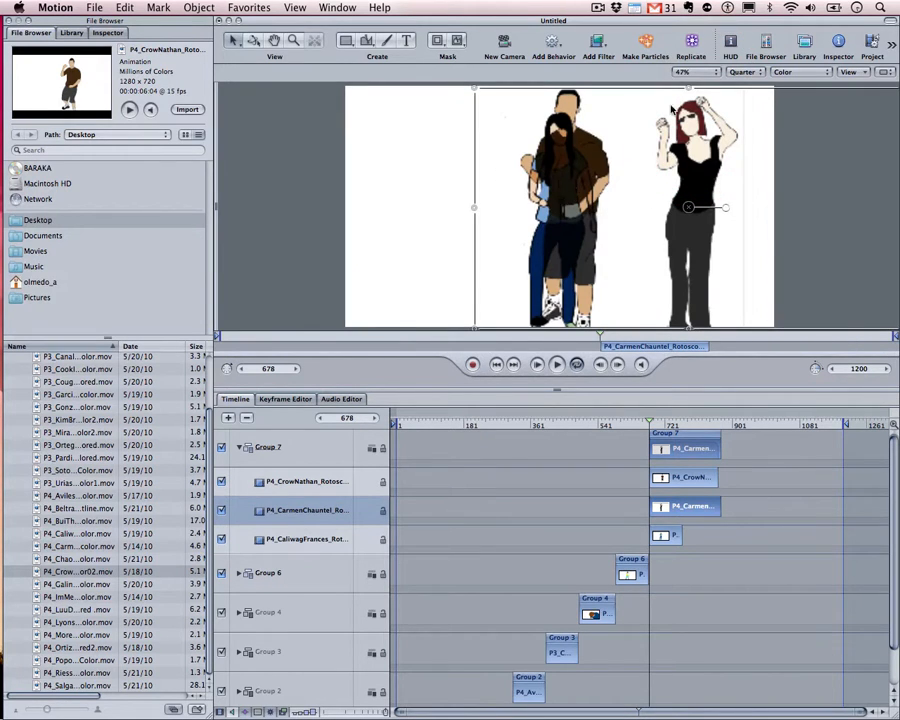
left_click(750, 72)
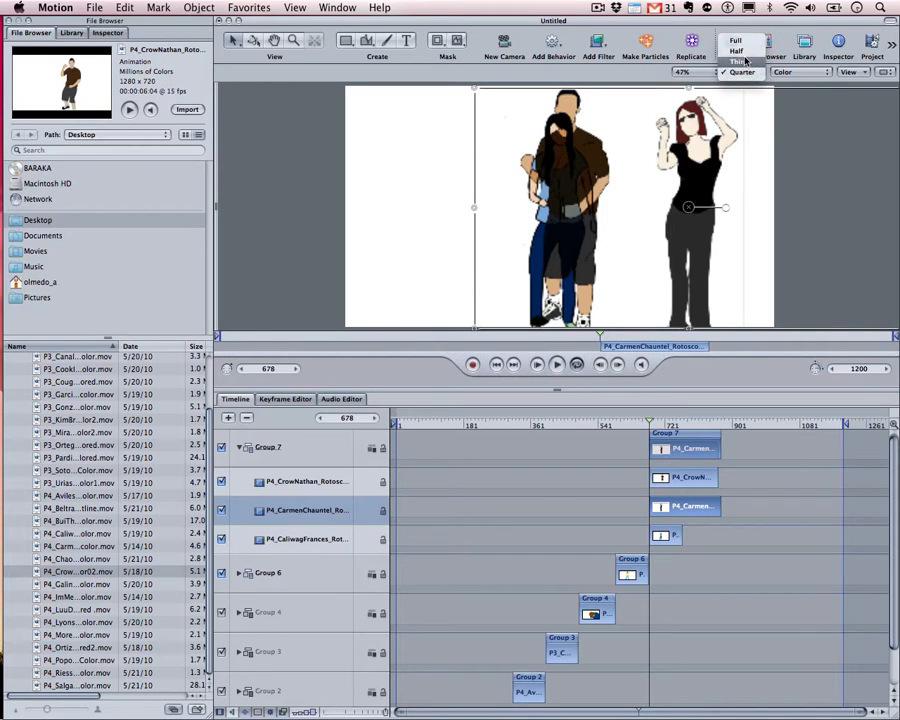
left_click(745, 53)
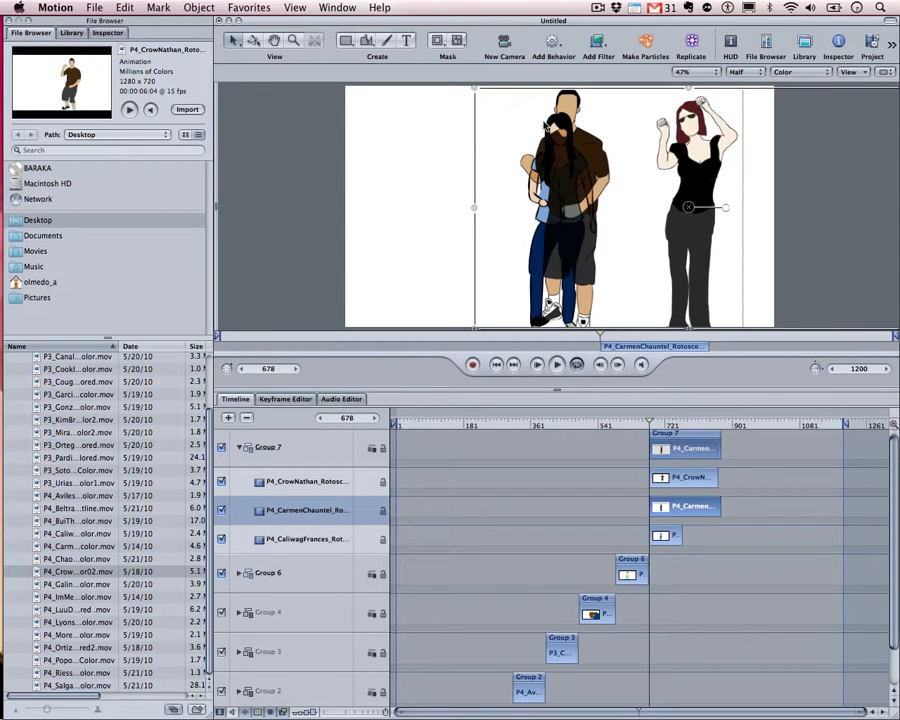
Move the girl left and the man slightly left, away from the red-haired woman, then zoom the canvas out
left_click(650, 536)
left_click_drag(580, 240, 447, 237)
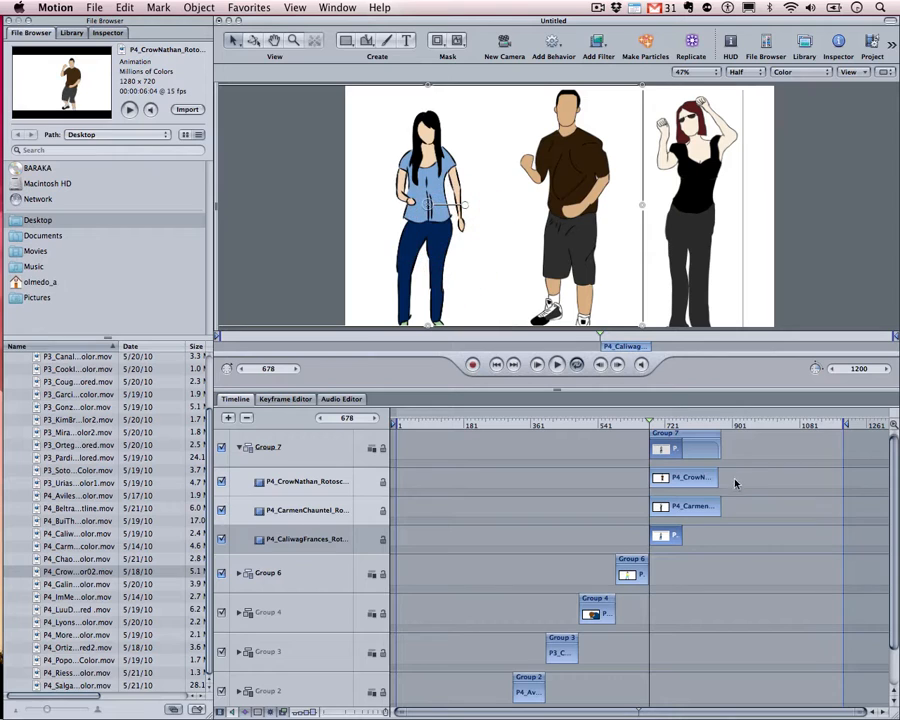
left_click(694, 485)
left_click_drag(574, 197, 560, 196)
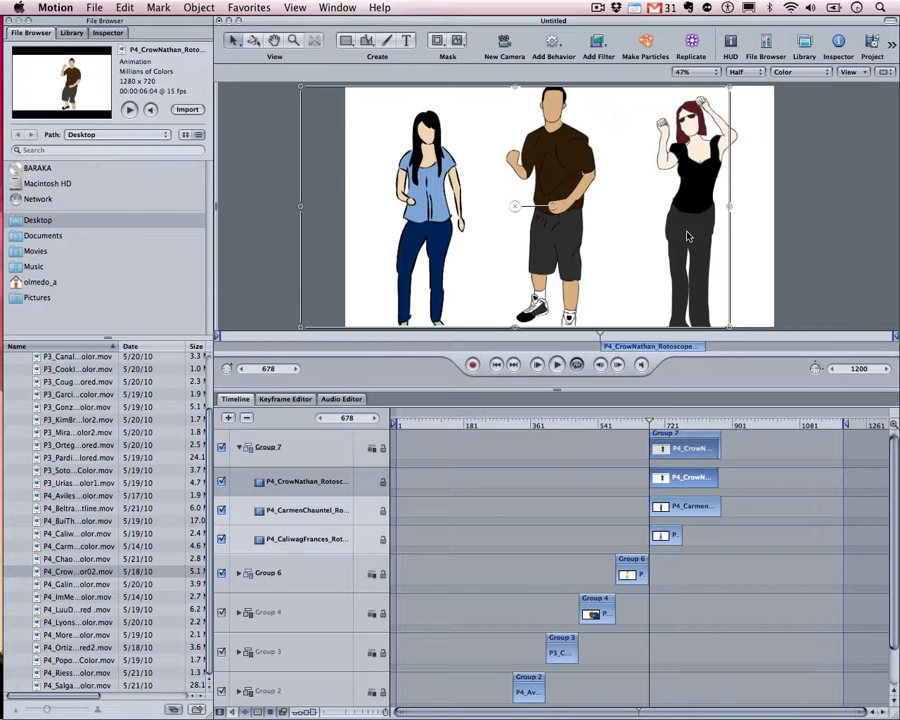
left_click(889, 231)
left_click(690, 171)
left_click(858, 241)
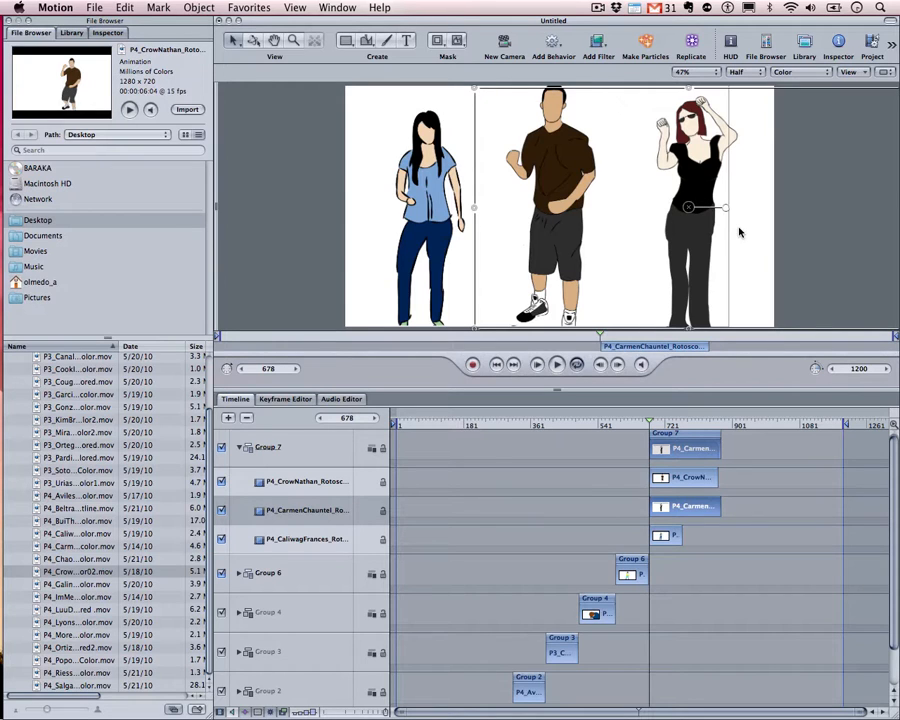
left_click(663, 538)
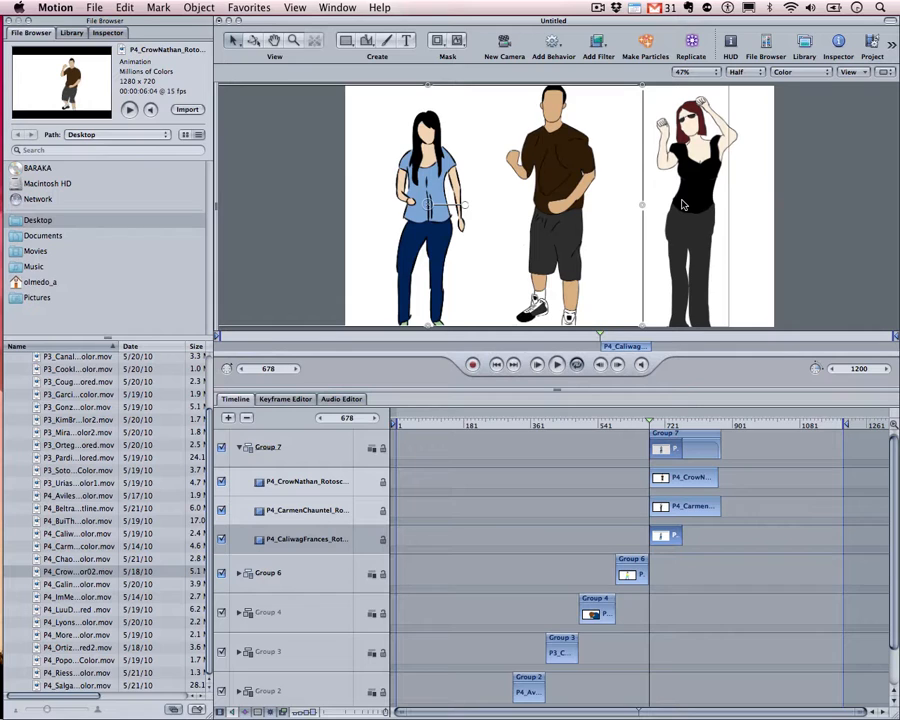
key("super+minus")
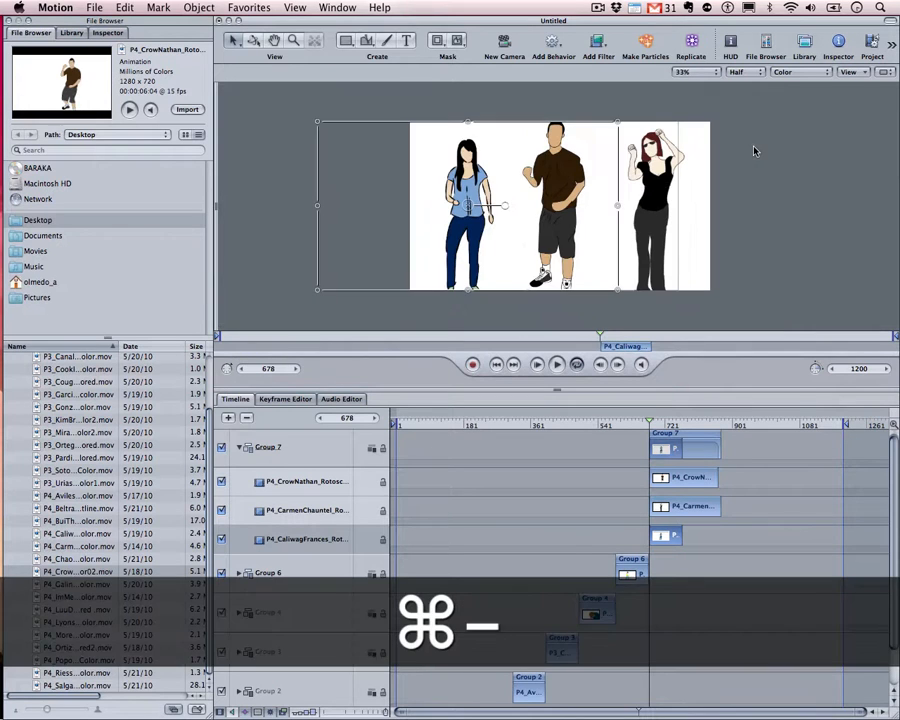
Scale the girl up slightly, nudge her left and down, then play Group 7 from an earlier frame
left_click_drag(620, 123, 642, 118)
left_click_drag(480, 185, 478, 187)
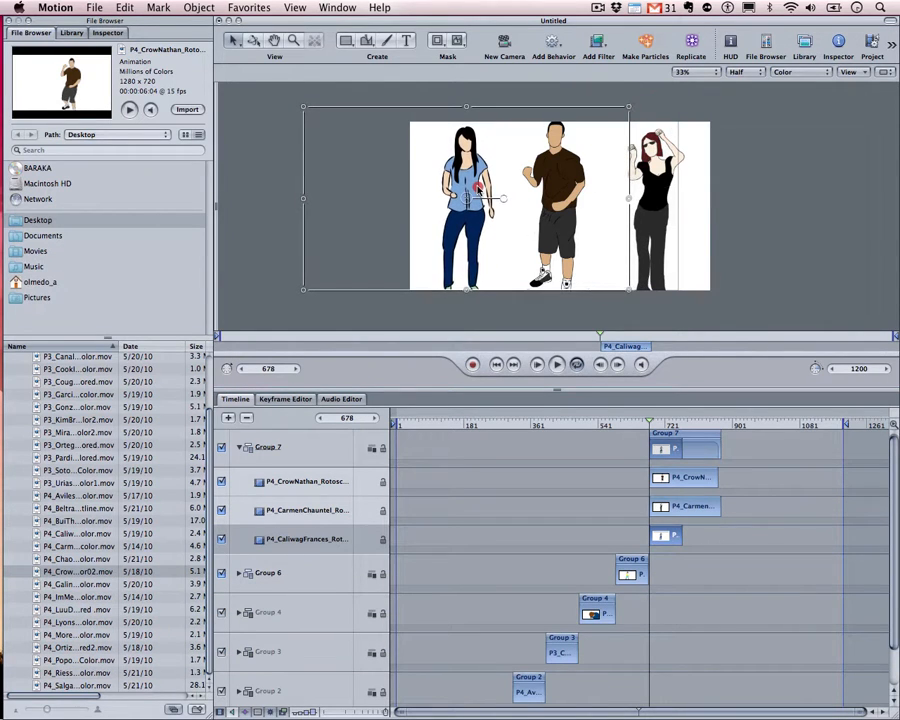
left_click(750, 232)
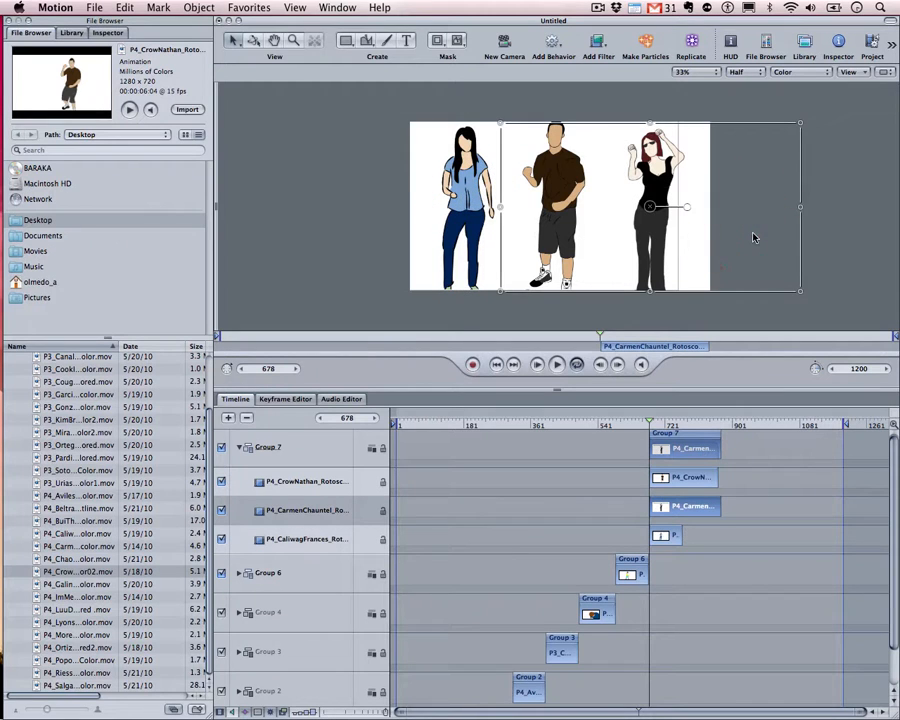
left_click(822, 278)
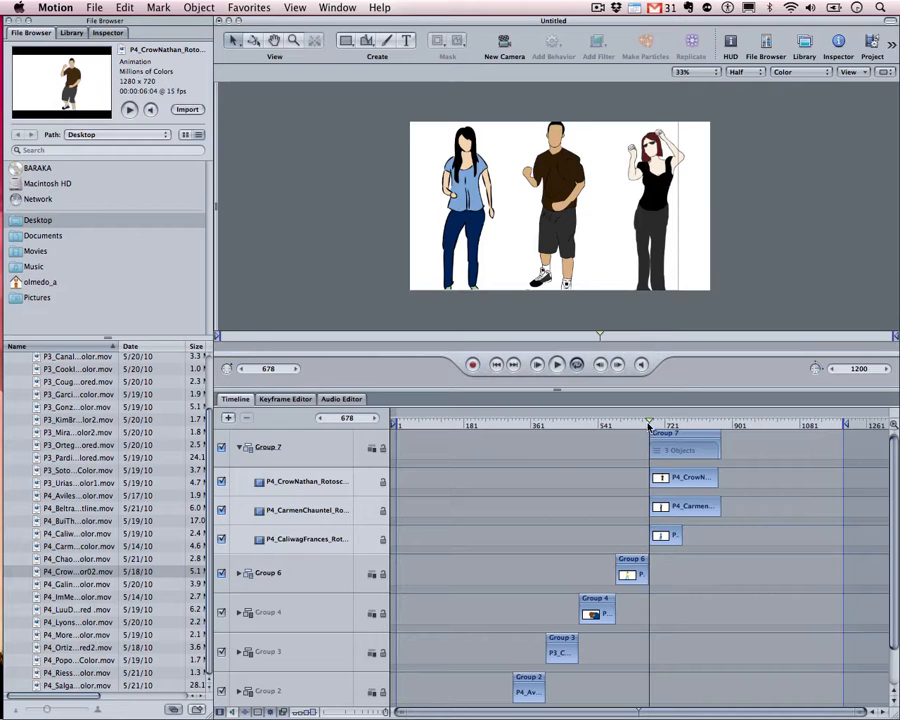
left_click_drag(649, 426, 637, 425)
key("space")
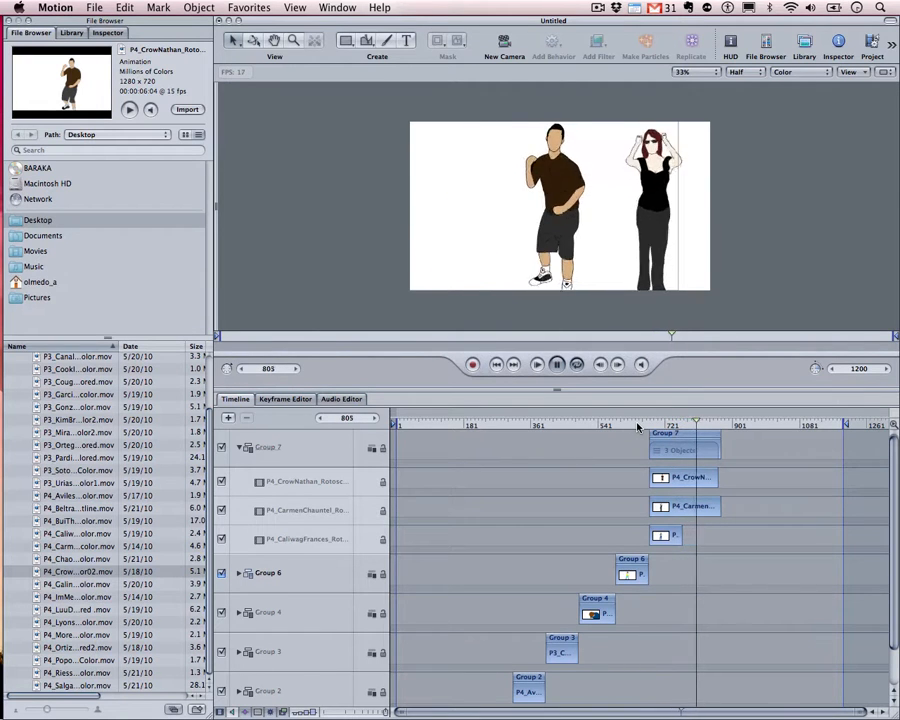
At frame 741, nudge the woman, the man and the girl each slightly right
key("space")
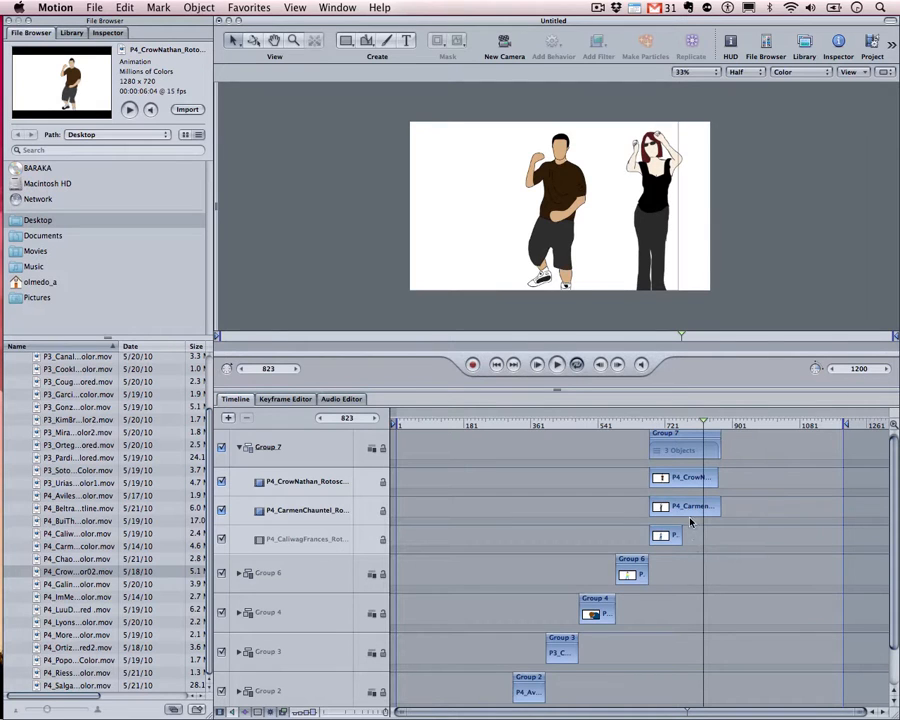
left_click_drag(702, 422, 673, 425)
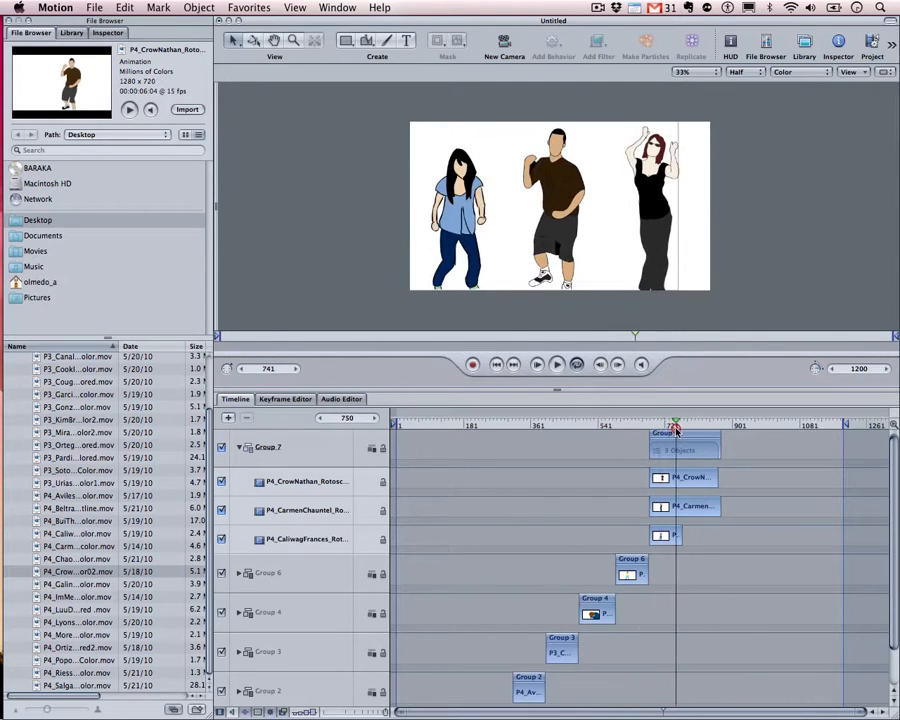
left_click(672, 540)
left_click(760, 265)
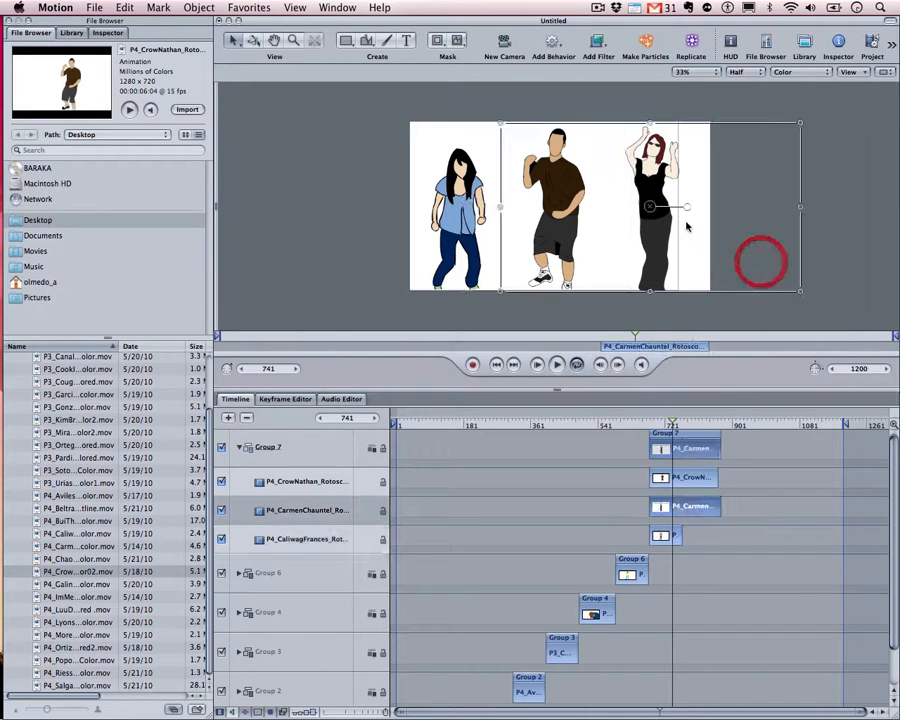
left_click_drag(665, 232, 675, 235)
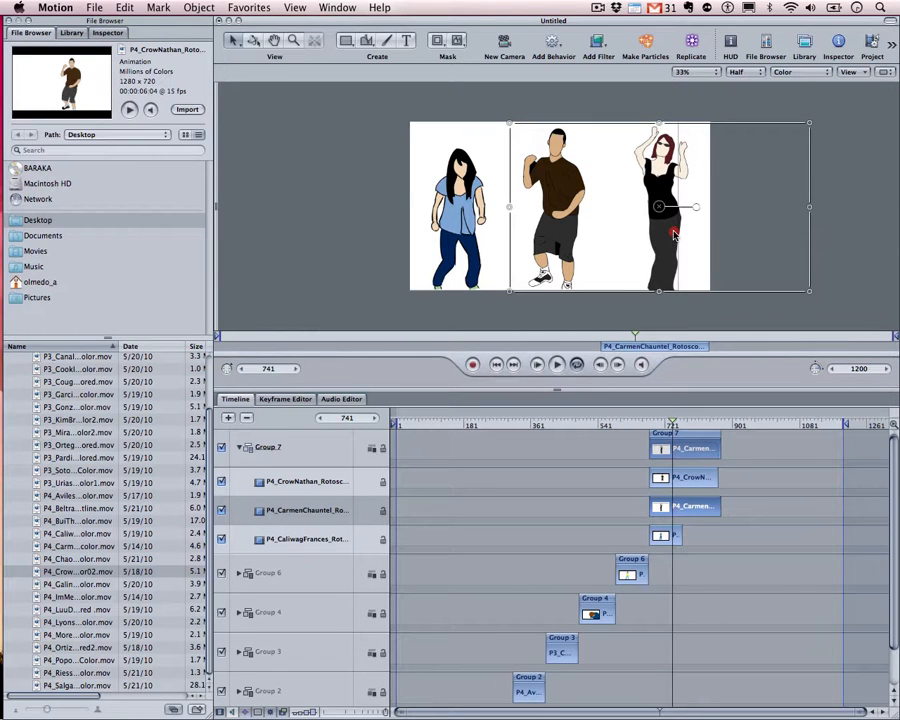
left_click(673, 232)
left_click(684, 477)
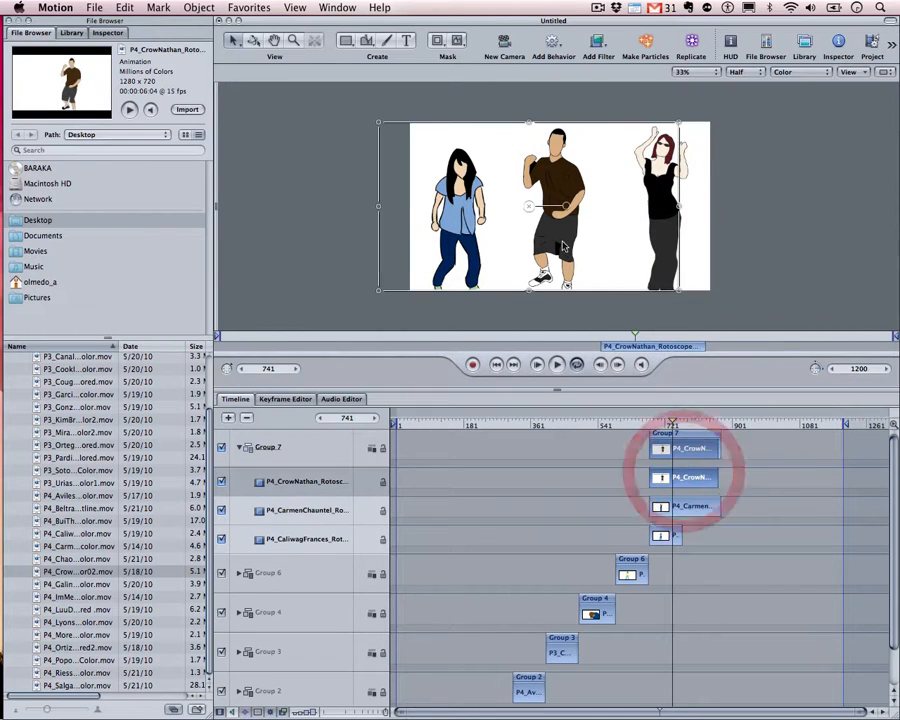
left_click_drag(563, 245, 567, 245)
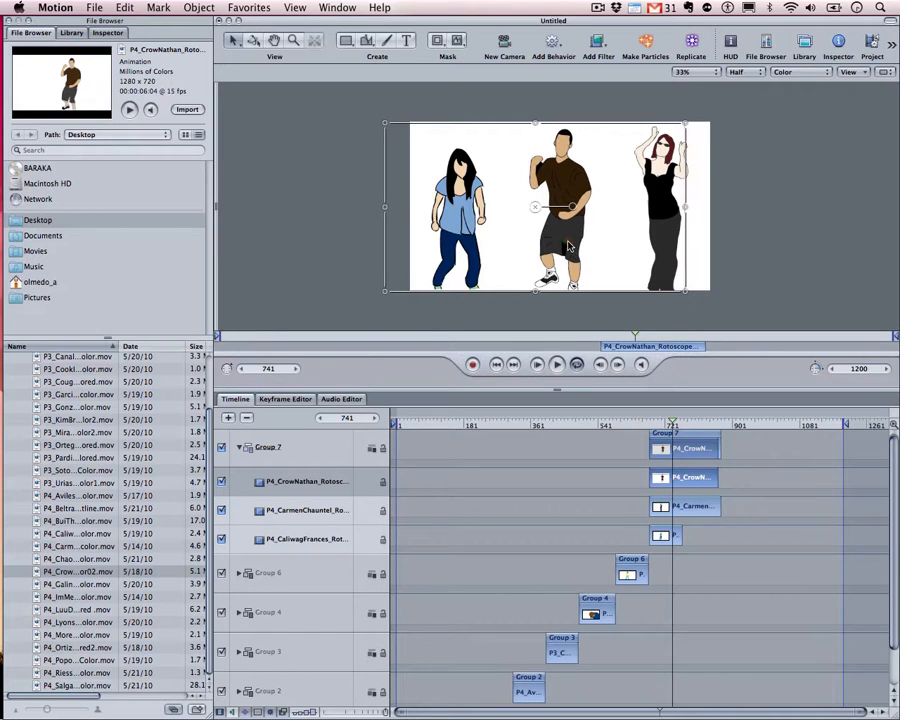
left_click(747, 273)
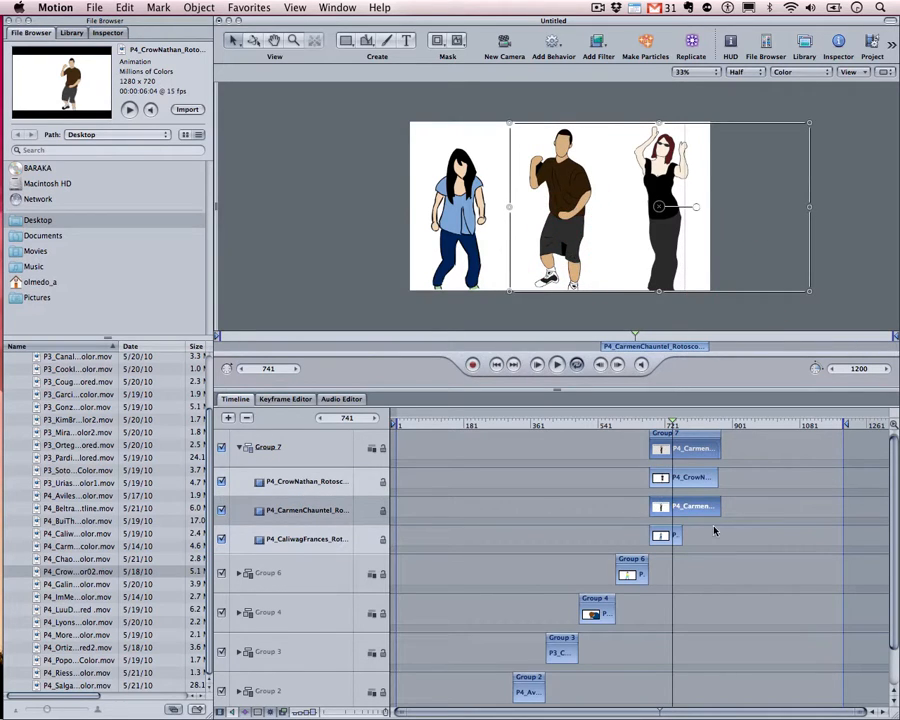
left_click(677, 535)
left_click_drag(456, 250, 460, 247)
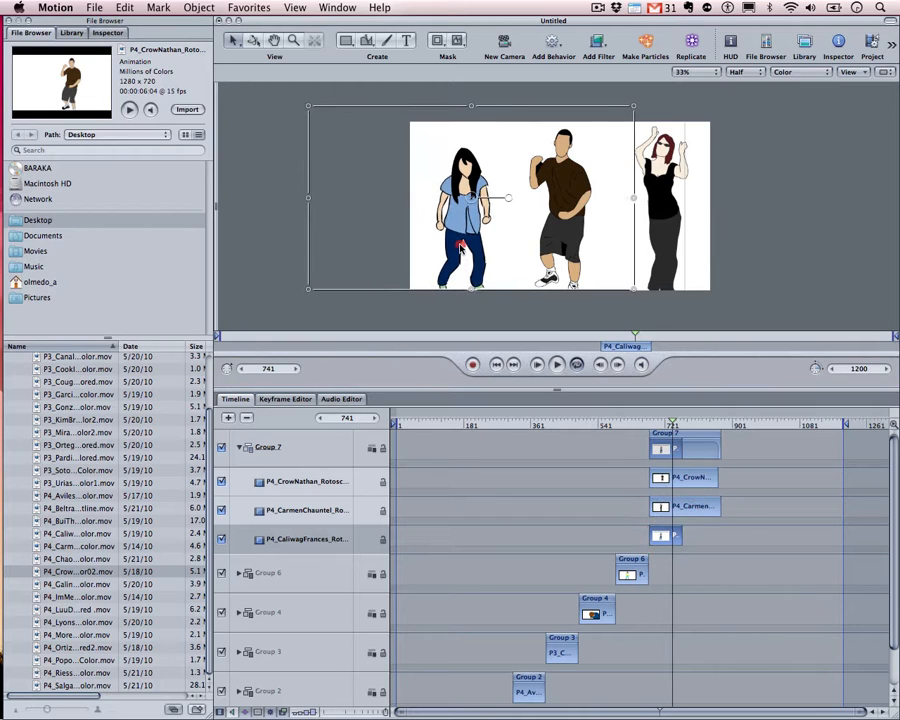
left_click(797, 330)
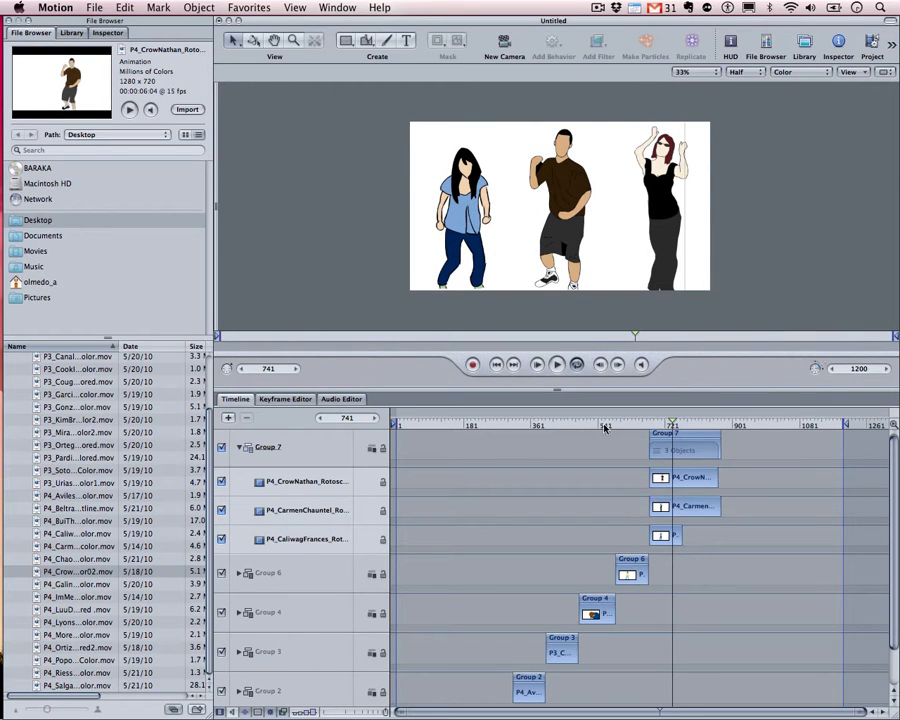
left_click_drag(673, 423, 655, 424)
left_click(680, 477)
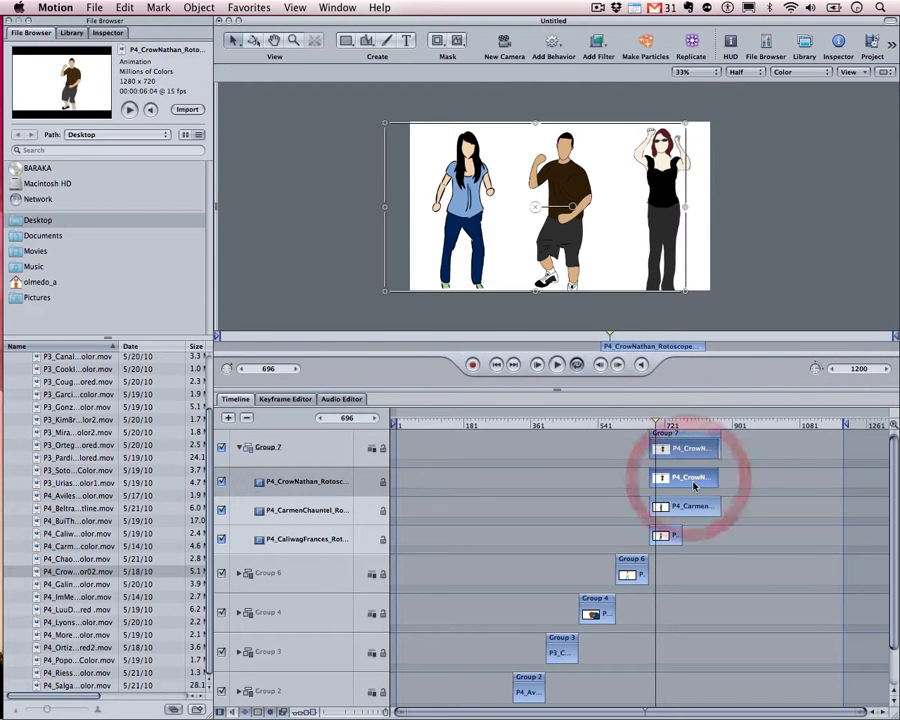
left_click(689, 506)
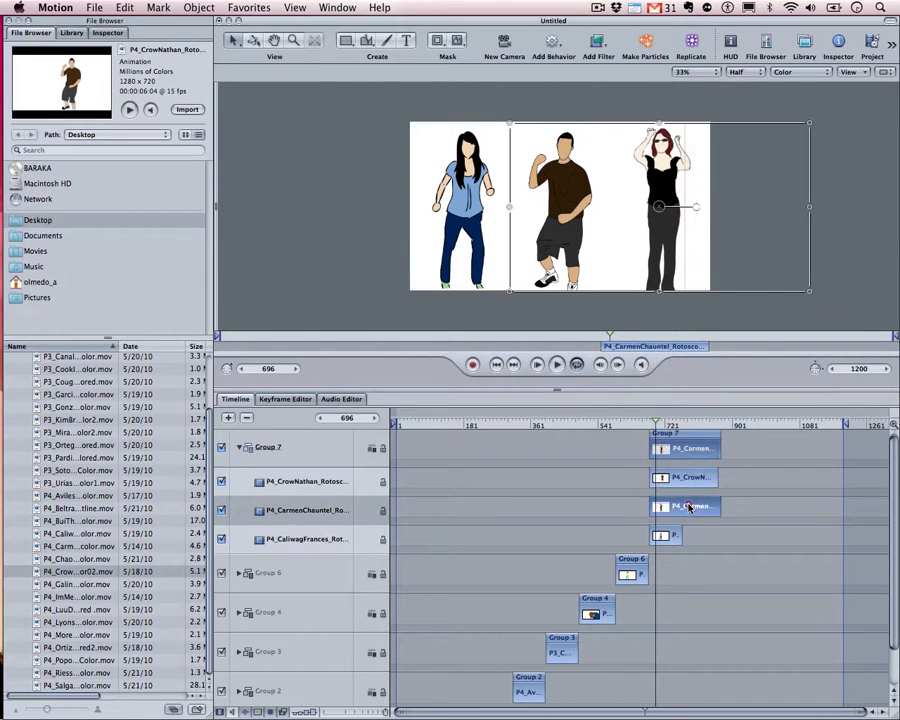
left_click_drag(655, 424, 712, 430)
left_click(669, 535)
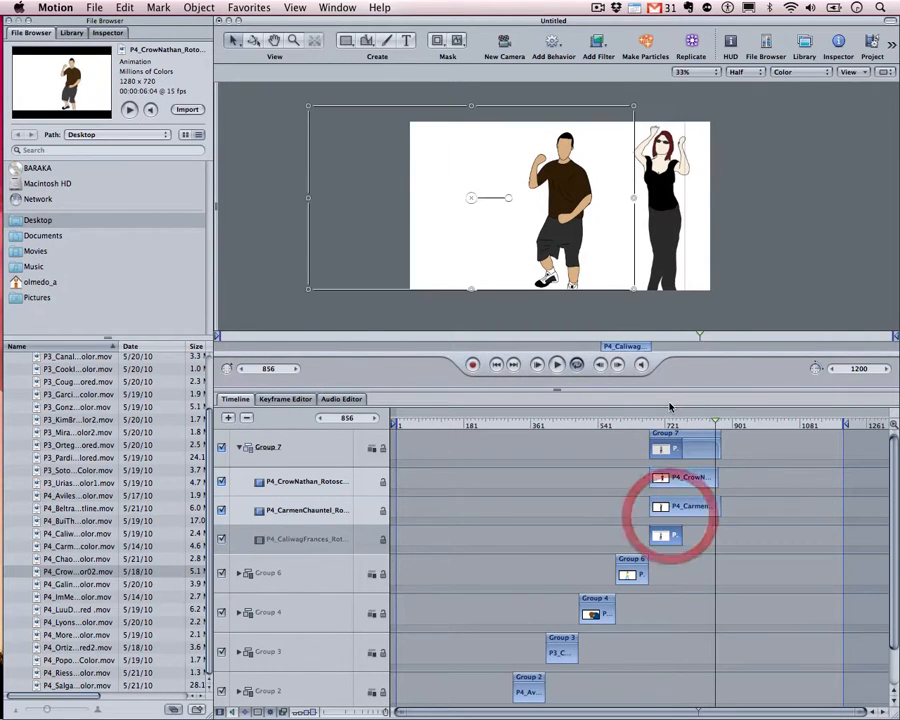
mouse_move(652, 420)
left_mouse_down()
mouse_move(643, 418)
mouse_move(681, 424)
mouse_move(652, 425)
left_mouse_up()
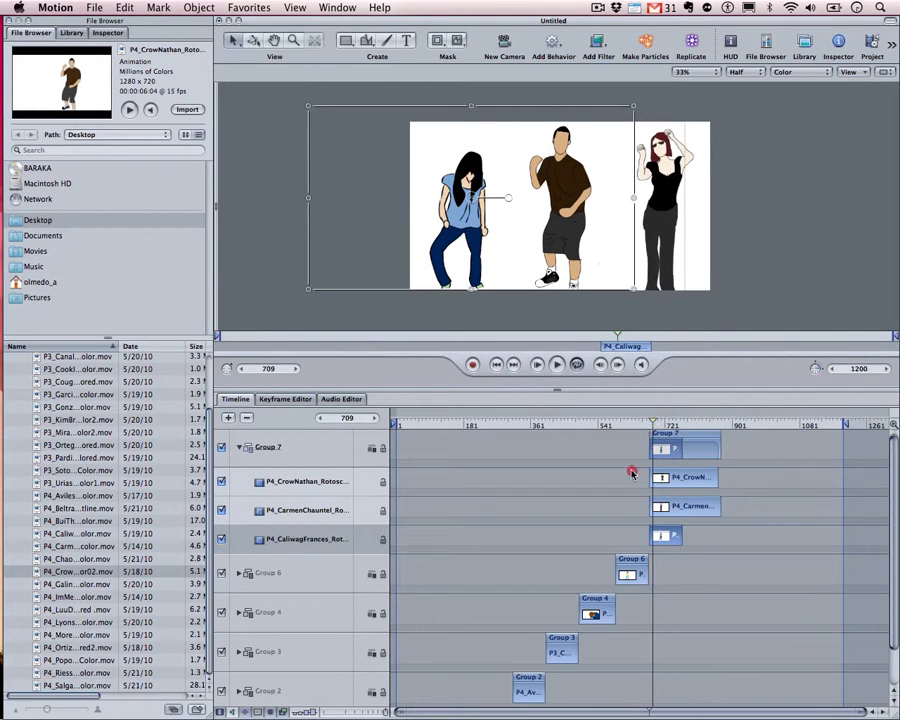
left_click(268, 542)
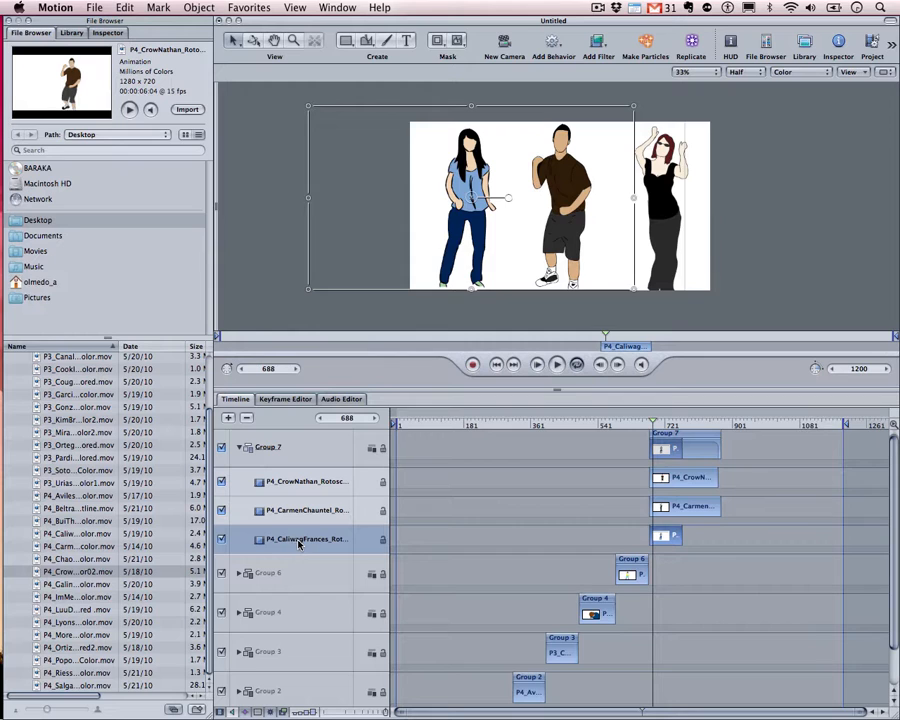
key("super+d")
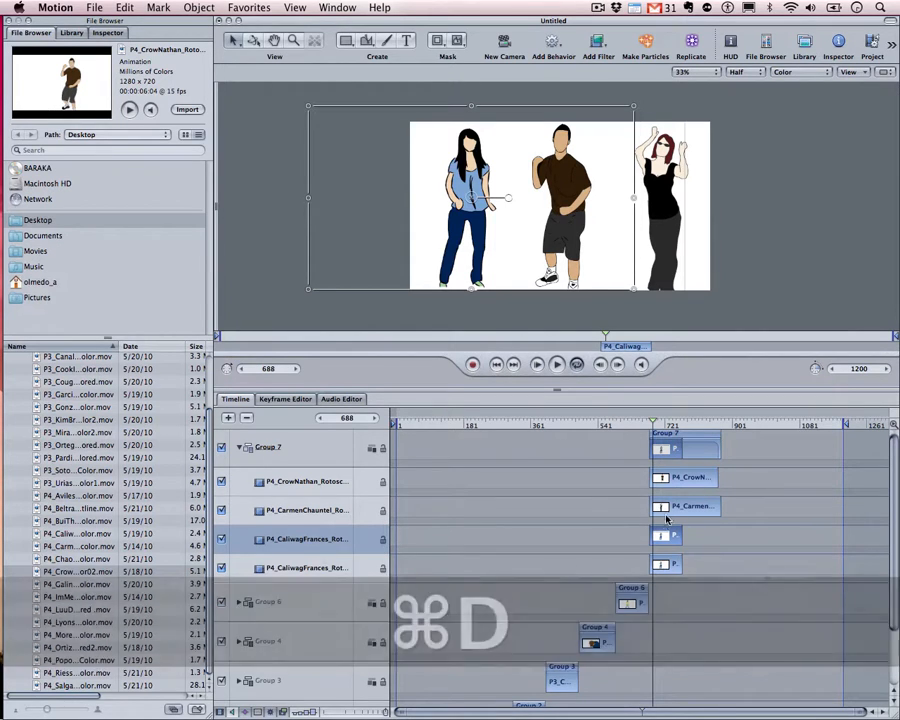
left_click(665, 561)
left_click(655, 537)
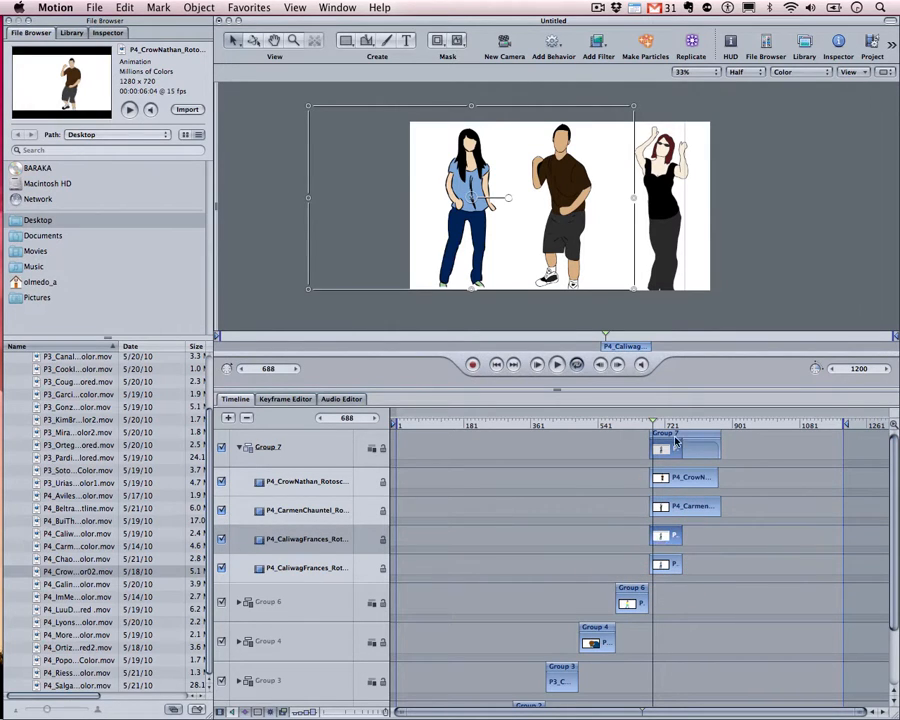
left_click_drag(667, 424, 681, 424)
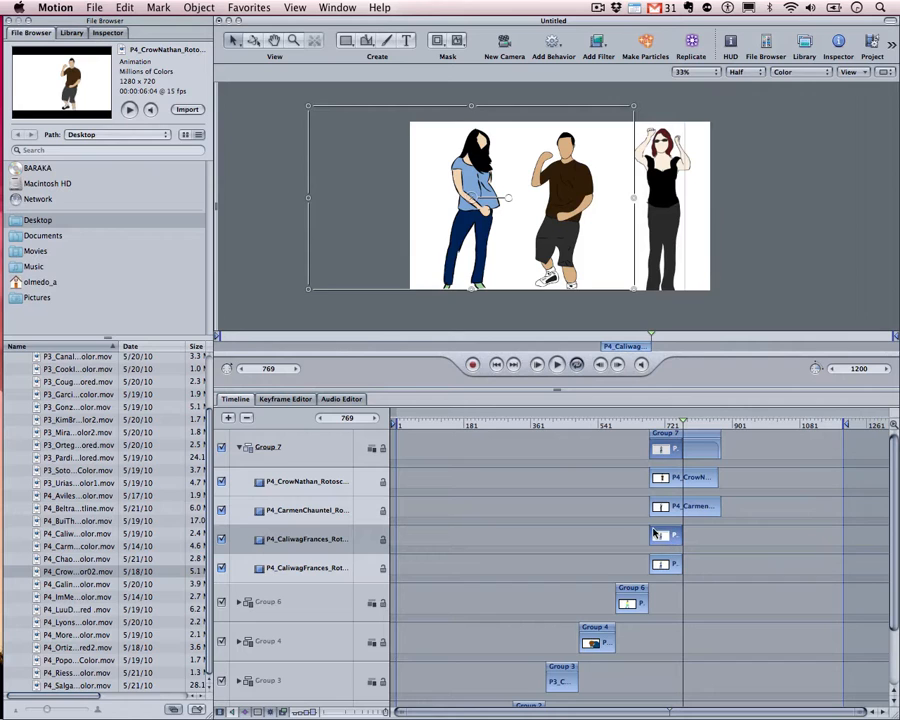
left_click_drag(659, 537, 693, 537)
key("shift")
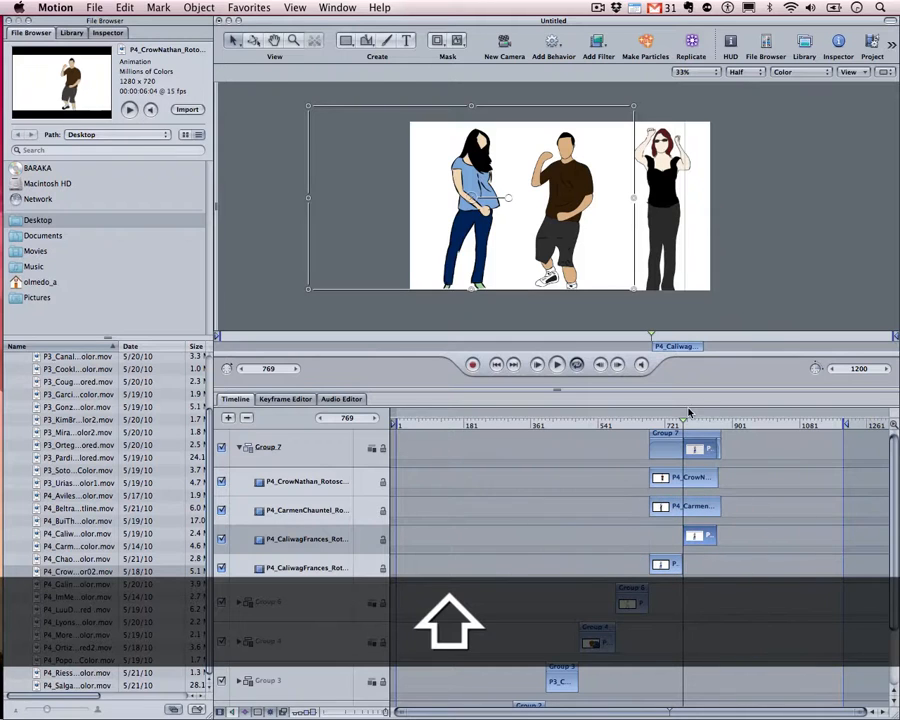
left_click_drag(685, 422, 648, 424)
key("space")
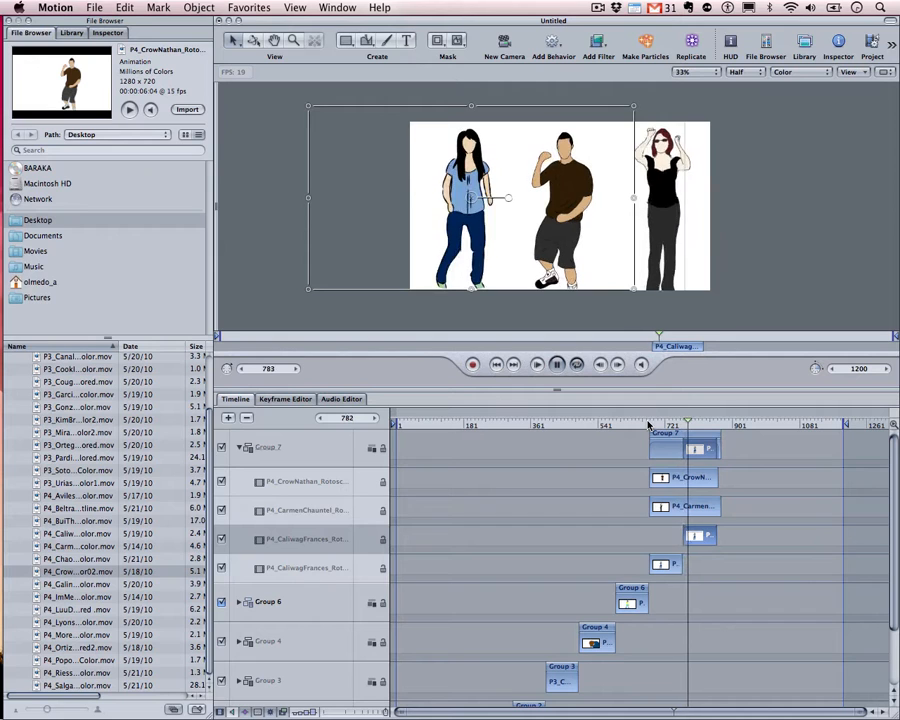
key("space")
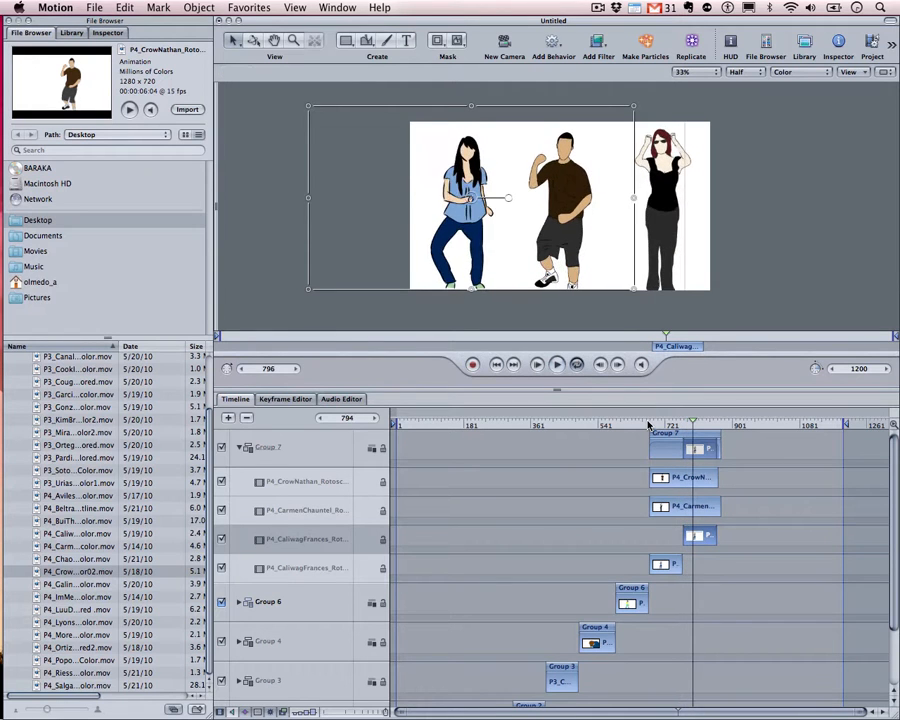
key("Left")
key("Left")
key("Left")
key("Left")
key("Left")
key("Left")
key("Left")
key("Left")
key("Left")
key("Left")
key("Left")
key("Left")
key("Left")
key("Left")
key("Left")
key("Left")
key("Left")
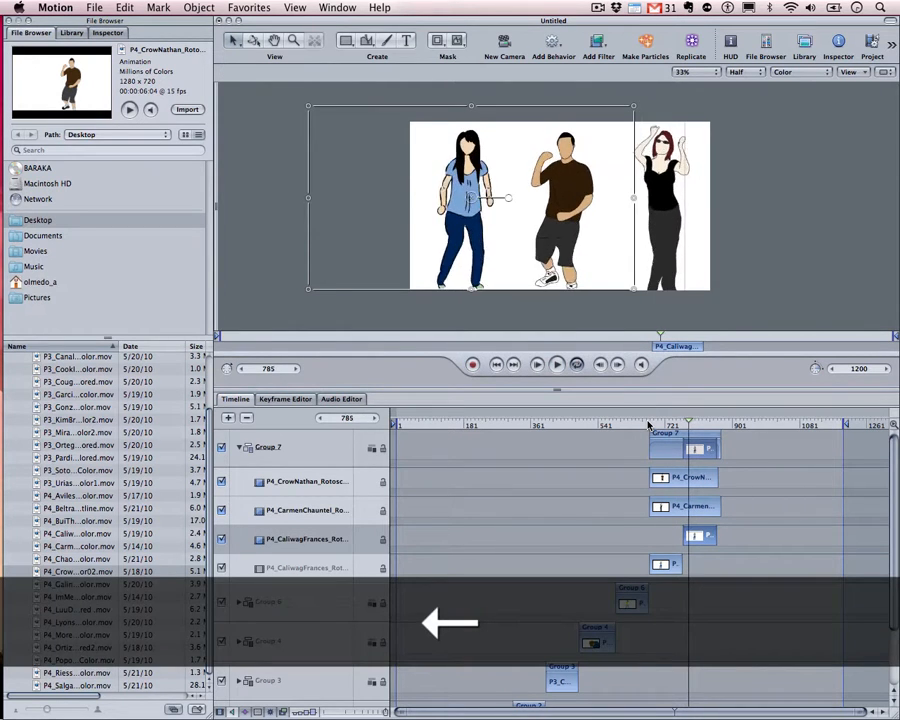
key("Left")
key("Left")
key("Left")
key("Left")
key("Left")
key("Left")
key("Left")
key("Left")
key("Left")
key("Left")
key("Left")
key("Left")
key("Left")
key("Left")
key("Left")
key("Left")
key("Left")
key("Left")
key("Left")
key("Left")
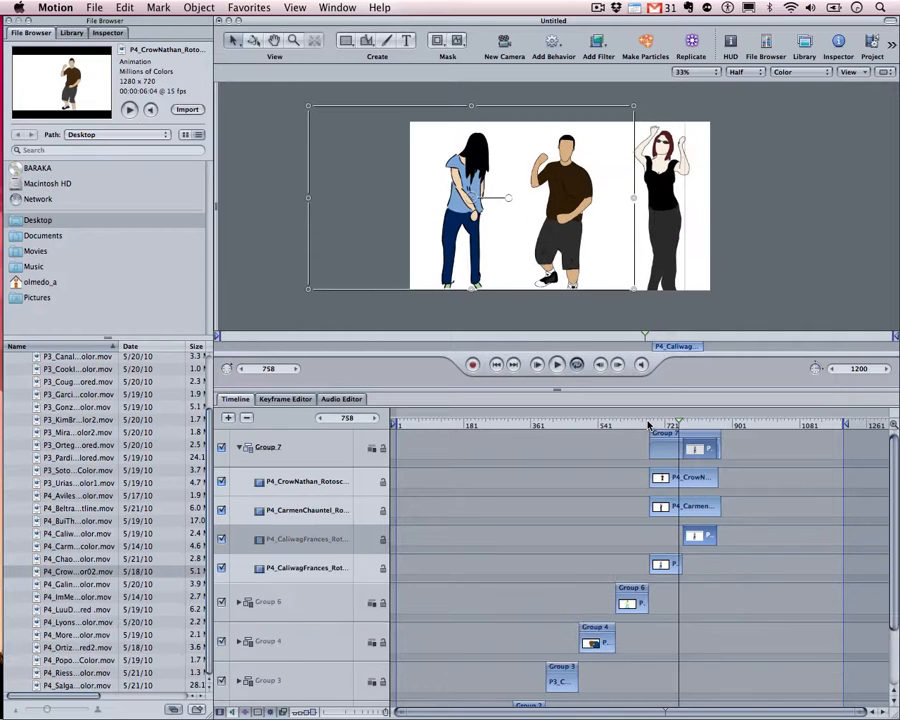
key("Right")
key("Right")
key("Right")
key("Right")
key("Right")
key("Right")
key("Right")
key("Right")
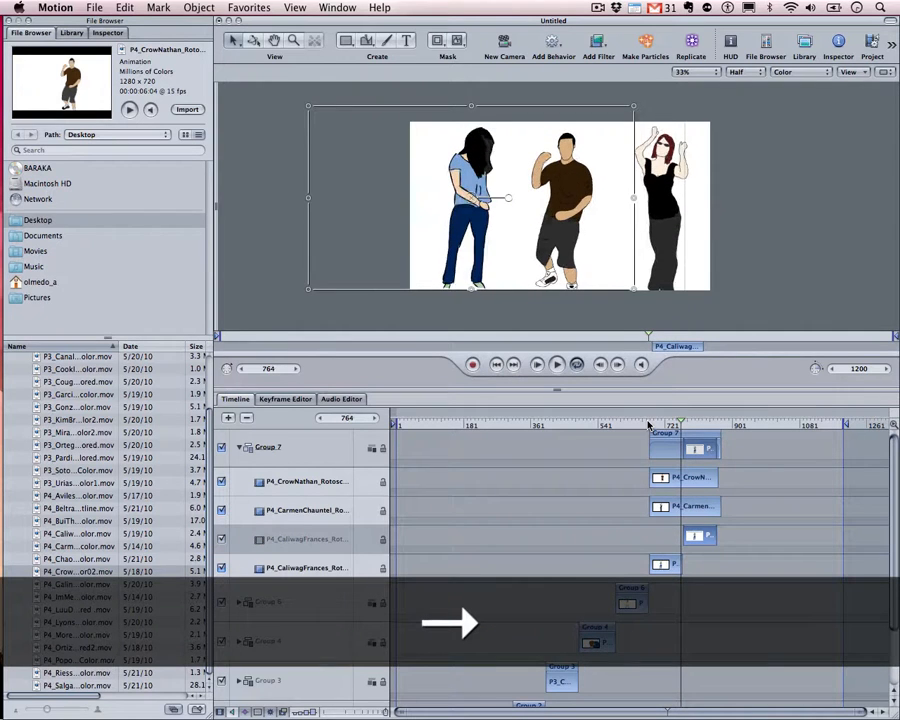
key("Right")
key("Right")
key("Right")
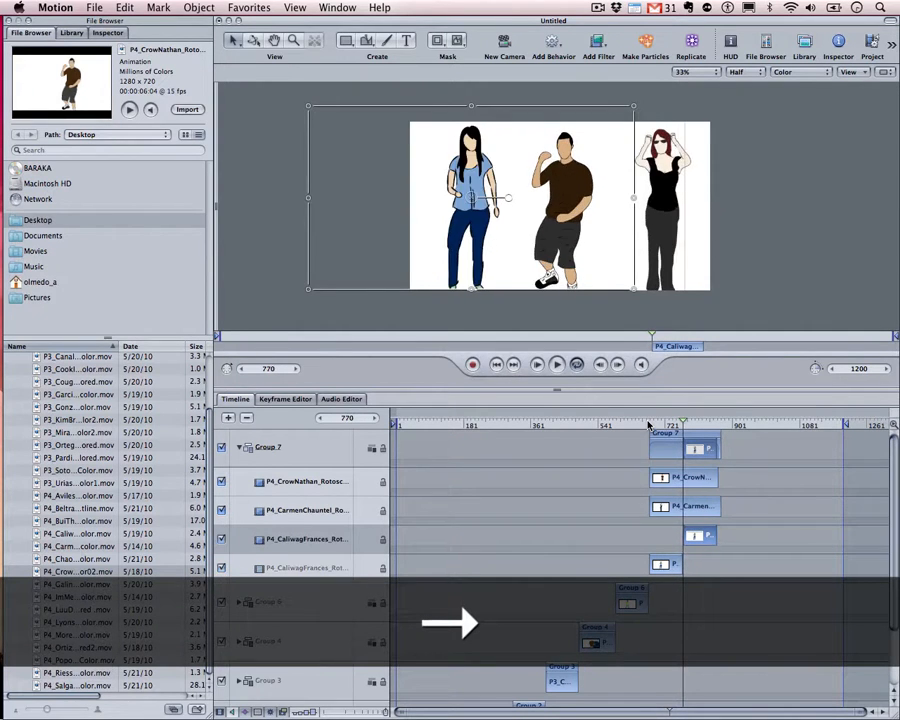
key("Left")
key("Left")
key("Left")
key("Right")
key("Right")
key("Left")
key("Left")
key("Right")
key("Right")
key("Left")
key("Left")
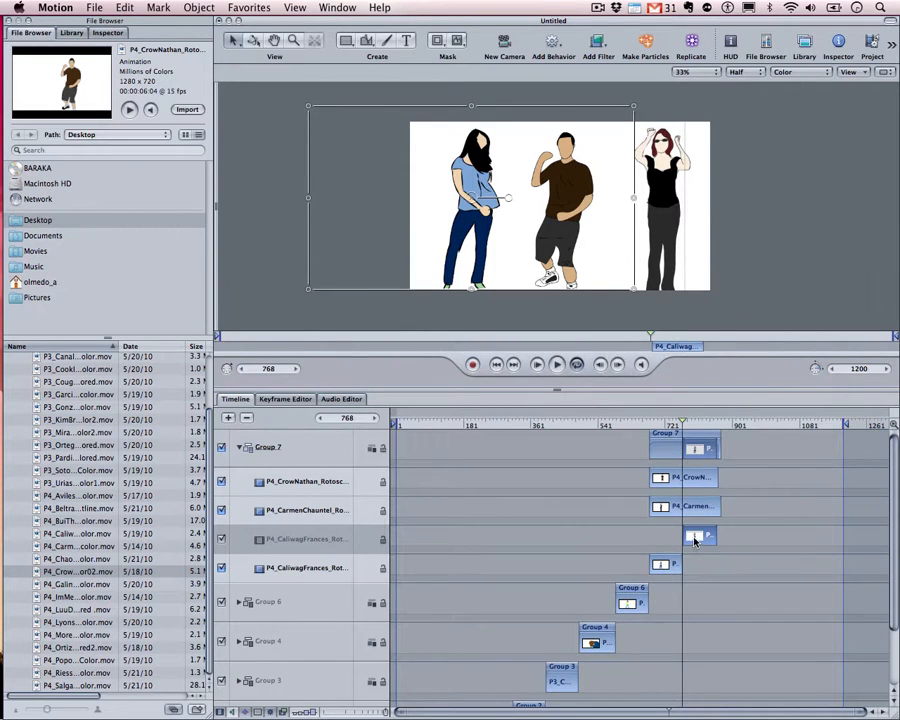
left_click(690, 537)
left_click_drag(680, 421, 683, 422)
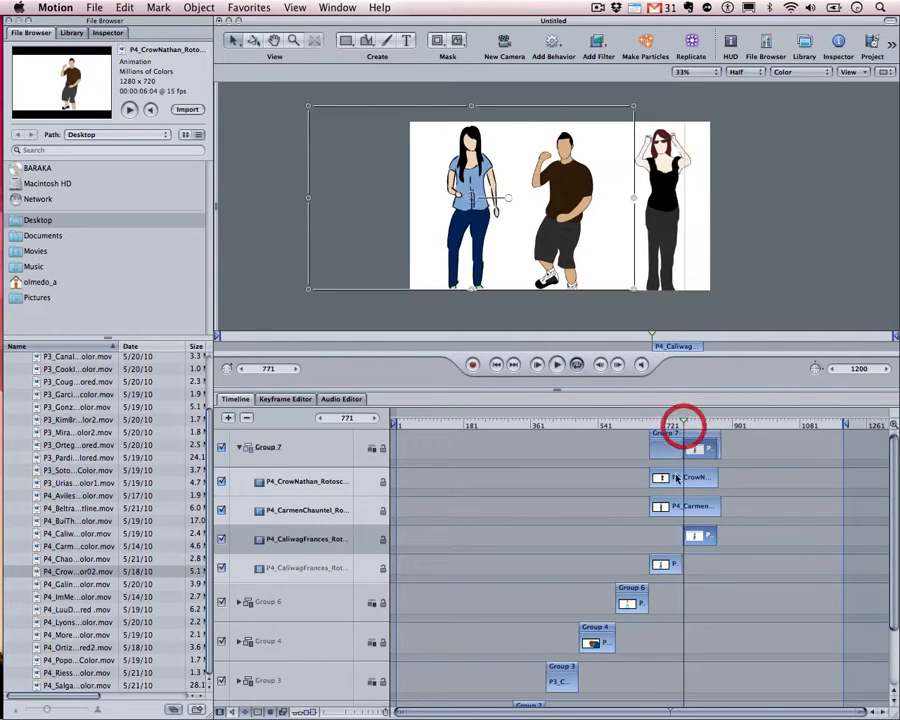
left_click(692, 536)
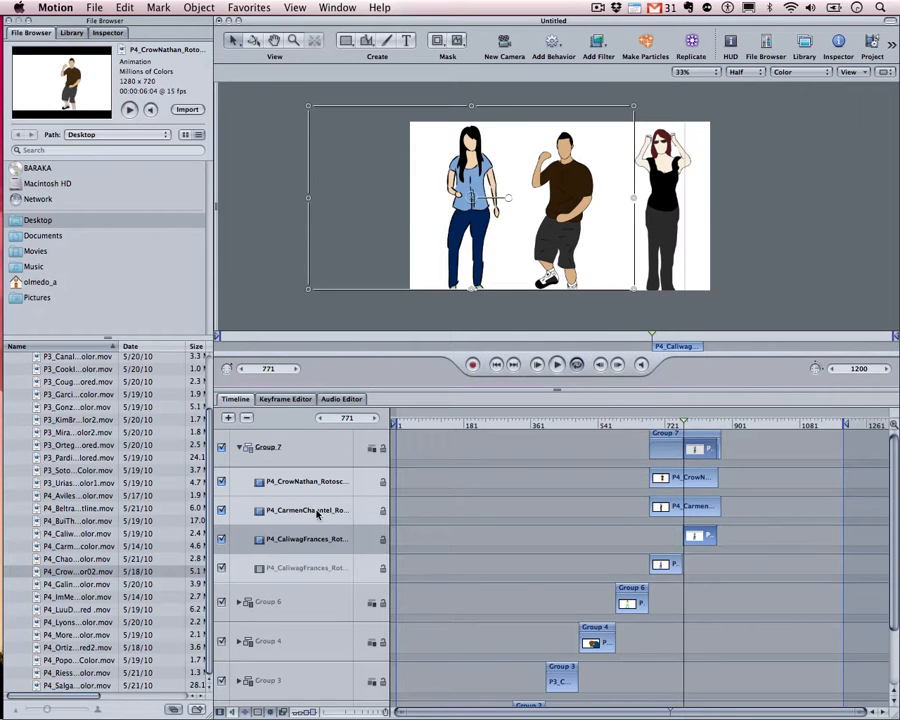
left_click(262, 509)
left_click(294, 542)
left_click(108, 33)
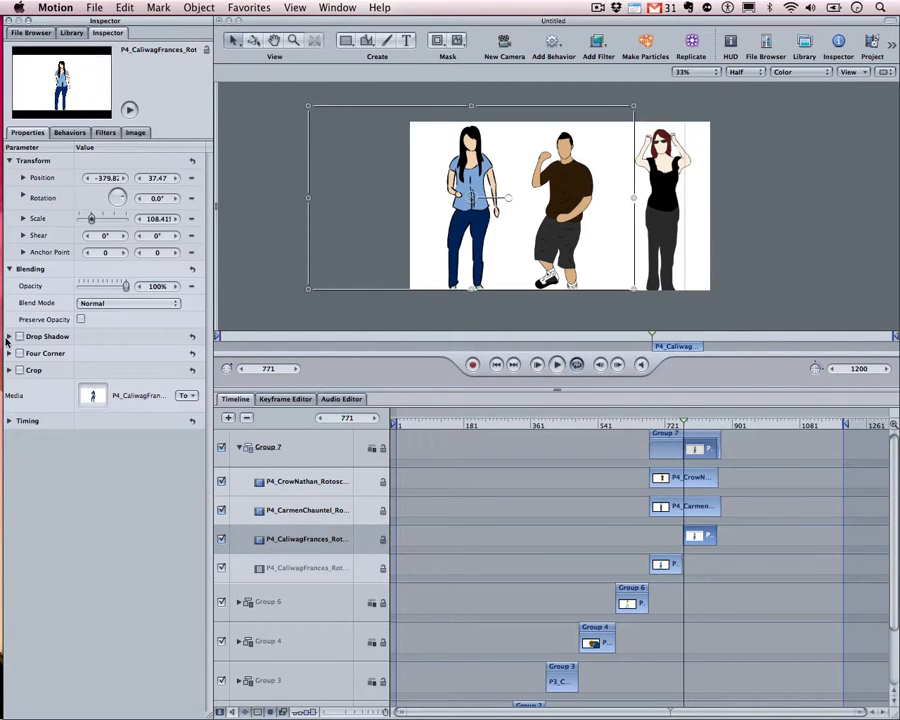
left_click(9, 421)
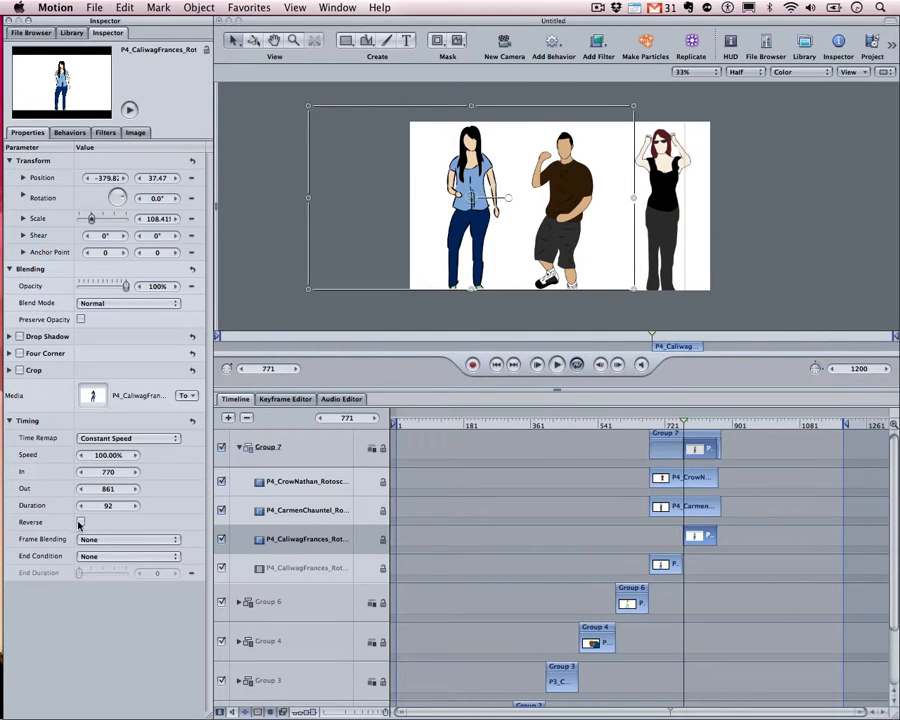
left_click(80, 522)
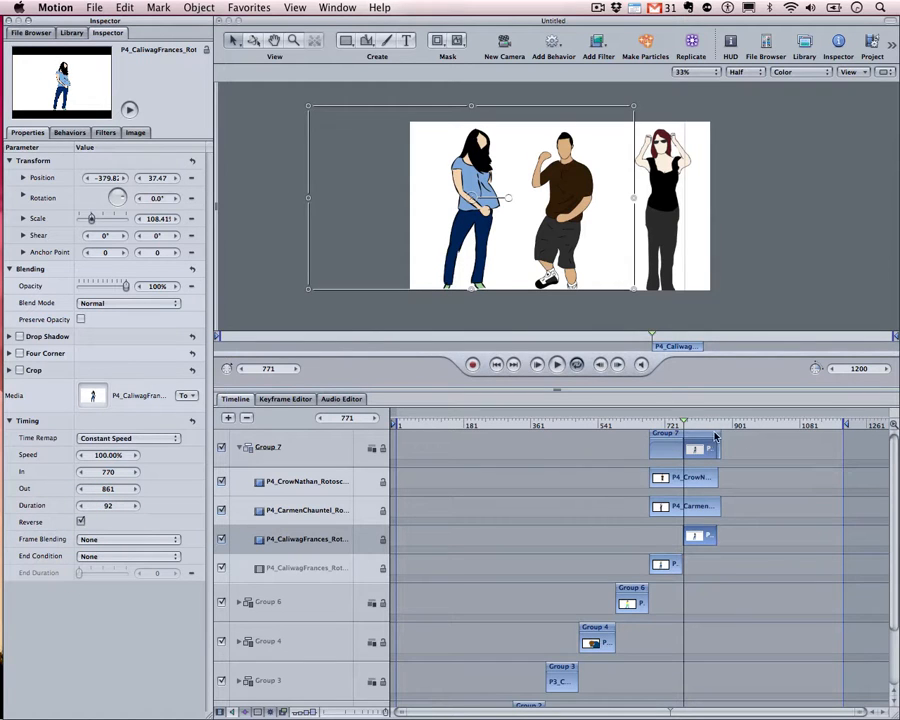
mouse_move(679, 421)
left_mouse_down()
mouse_move(672, 417)
mouse_move(680, 422)
left_mouse_up()
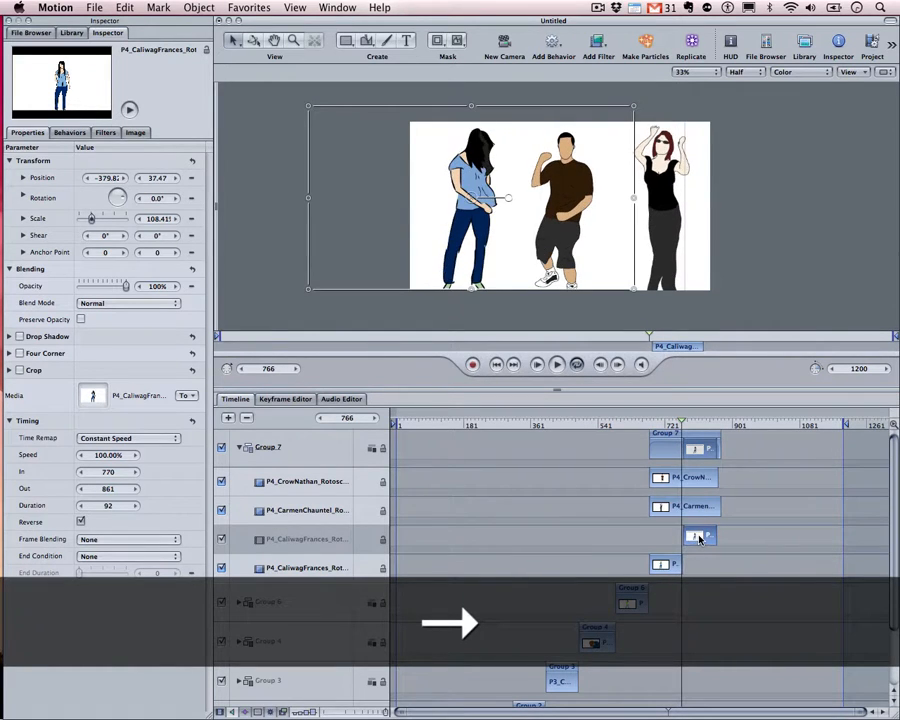
key("Right")
key("Right")
key("Right")
key("Right")
key("Right")
key("Right")
key("Right")
key("Right")
key("Right")
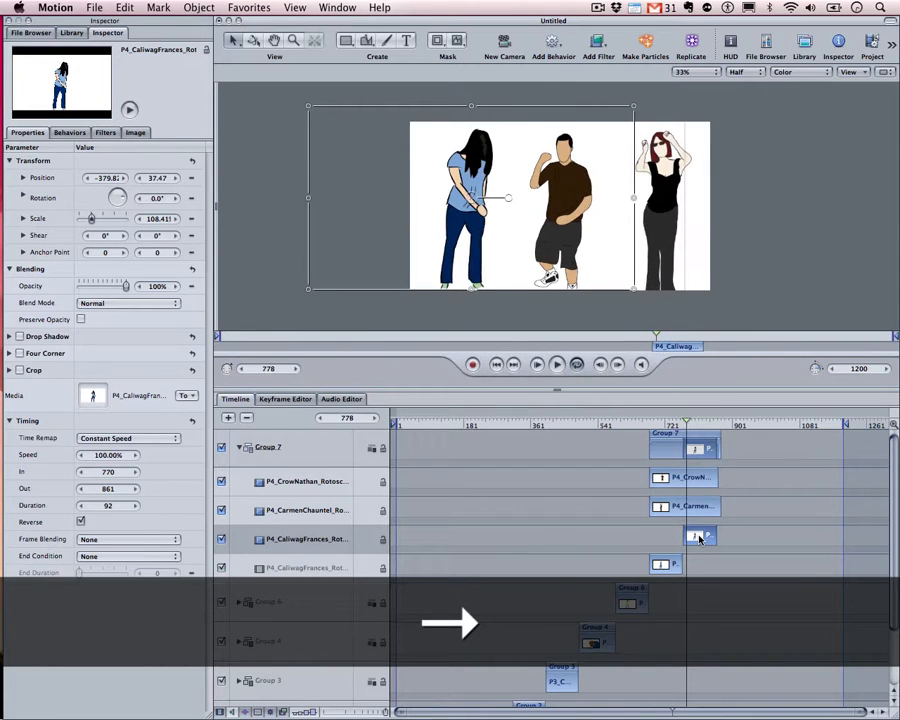
key("Right")
key("Right")
key("Right")
key("Right")
key("Right")
key("Right")
key("Right")
key("Right")
key("Right")
key("Right")
key("Right")
key("Right")
key("Right")
key("Right")
key("Right")
key("Right")
key("Right")
key("Right")
key("Right")
key("Right")
key("Right")
key("Right")
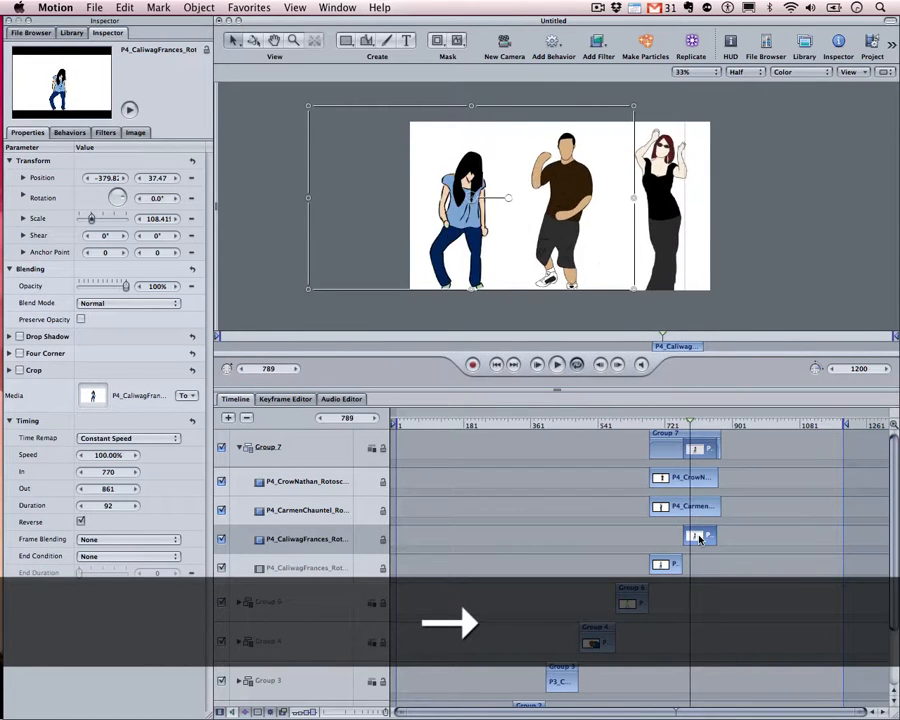
key("Right")
key("Right")
key("Right")
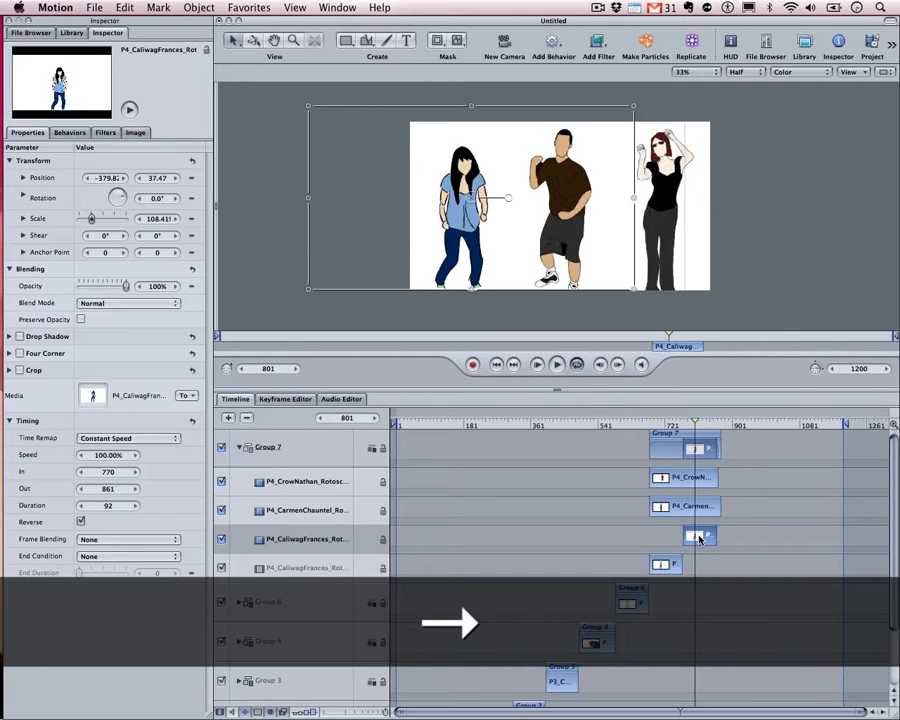
key("Right")
key("Right")
key("Right")
key("Right")
key("Right")
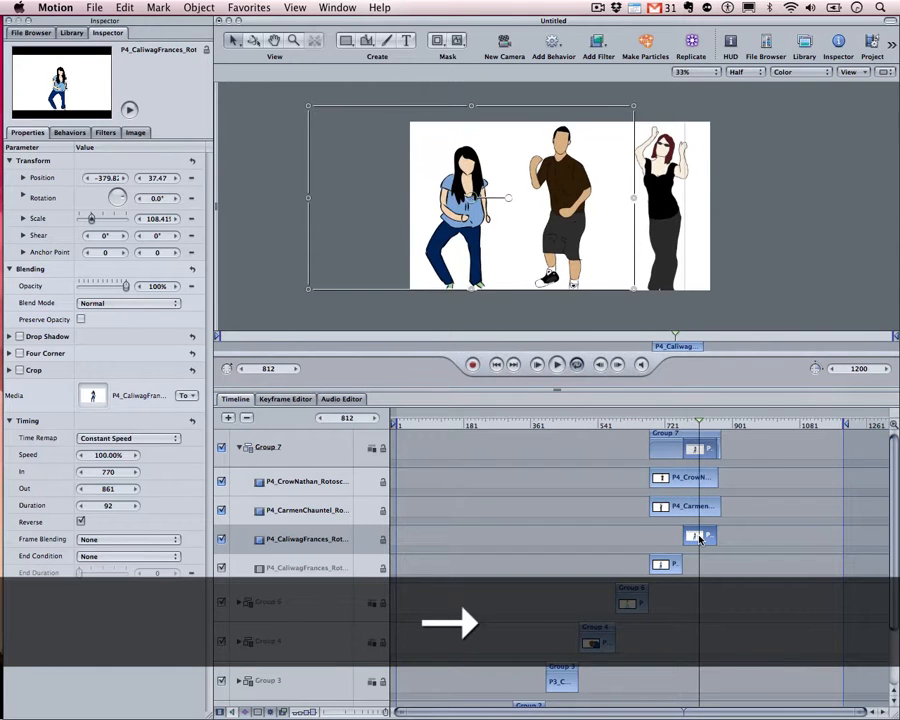
key("Right")
key("Right")
key("Right")
key("Right")
key("Right")
key("Right")
key("Right")
key("Right")
key("Right")
key("Right")
key("Right")
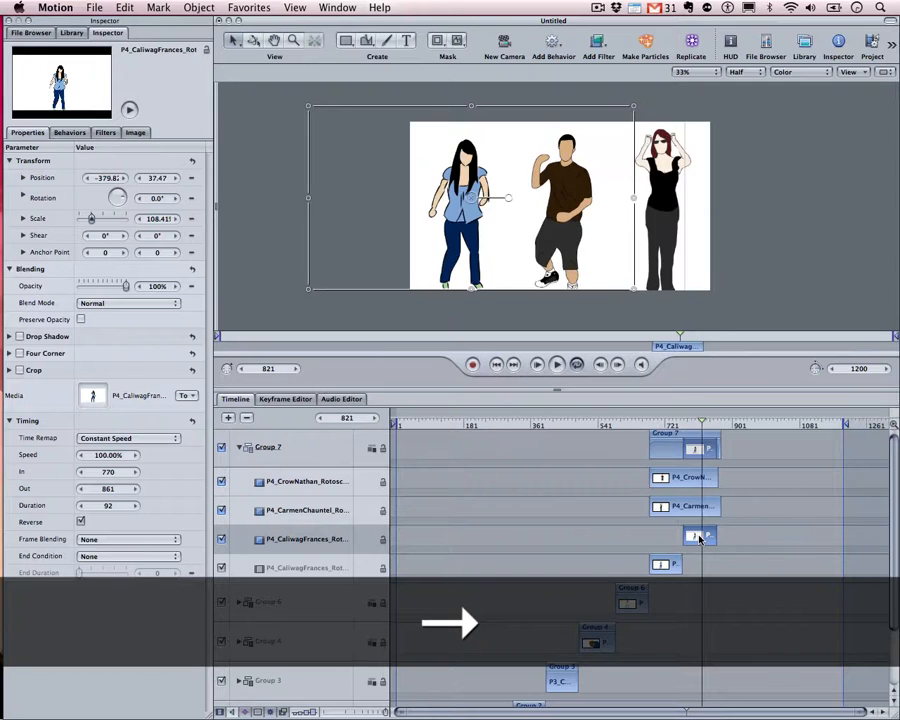
left_click(641, 425)
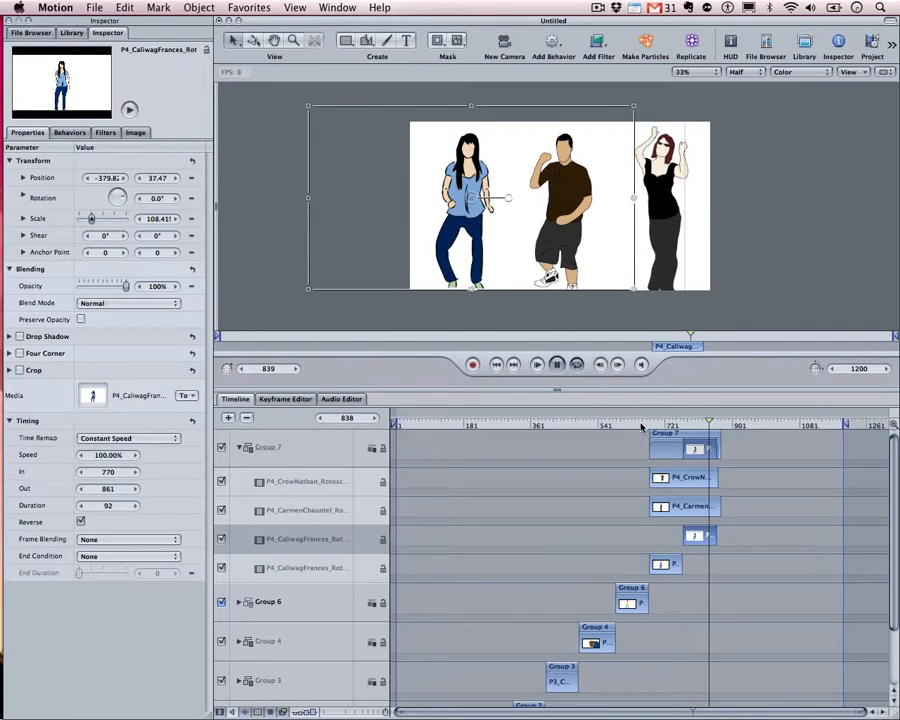
key("space")
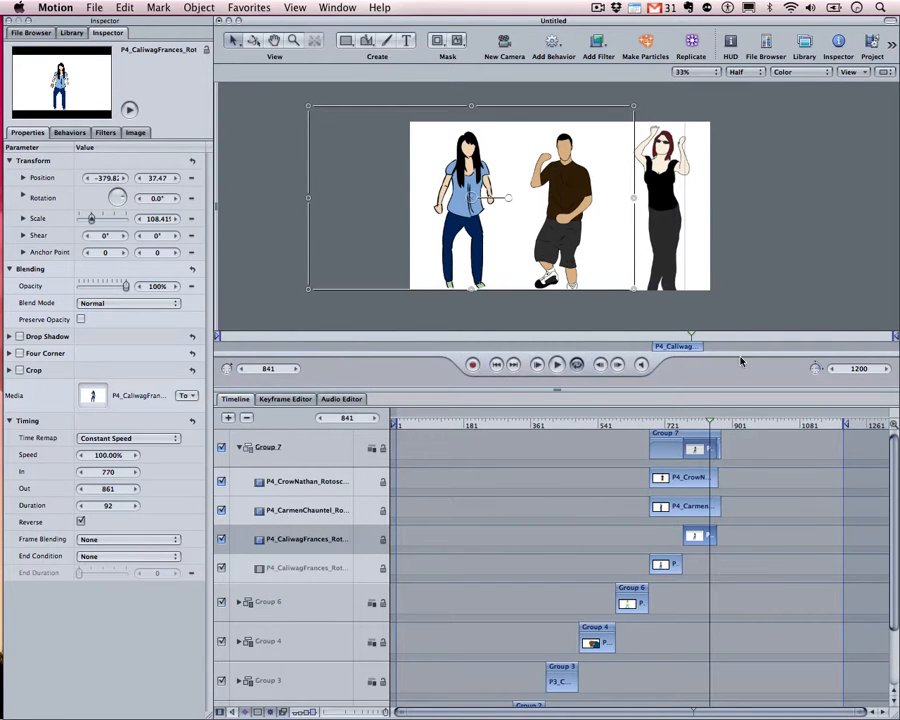
Trim Group 7 so it ends at frame 850 and scrub its last frames
mouse_move(711, 426)
left_mouse_down()
mouse_move(702, 426)
mouse_move(713, 427)
left_mouse_up()
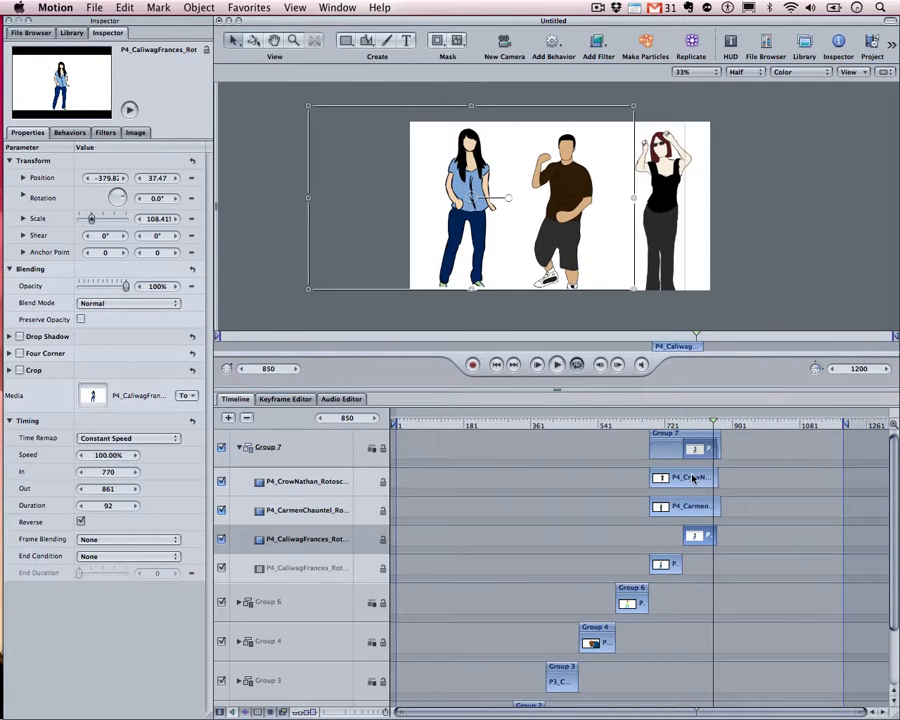
scroll(693, 478, "up", 1)
left_click(688, 440)
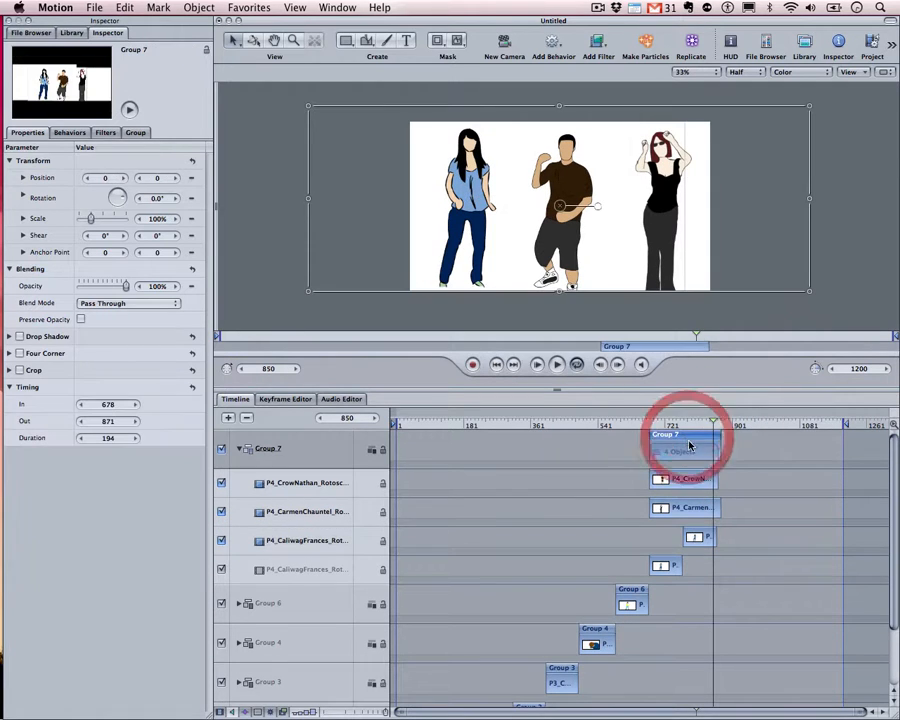
left_click_drag(718, 436, 718, 436)
mouse_move(717, 436)
left_mouse_down()
mouse_move(665, 428)
mouse_move(713, 428)
mouse_move(717, 447)
mouse_move(711, 422)
mouse_move(713, 457)
left_mouse_up()
key("shift")
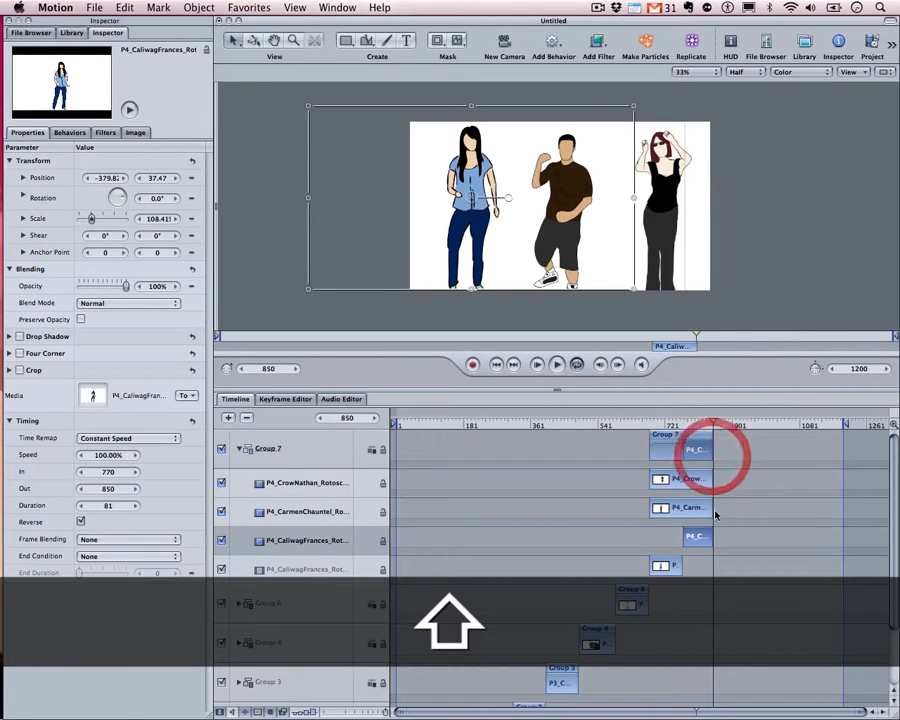
left_click_drag(675, 424, 712, 426)
left_click(703, 436)
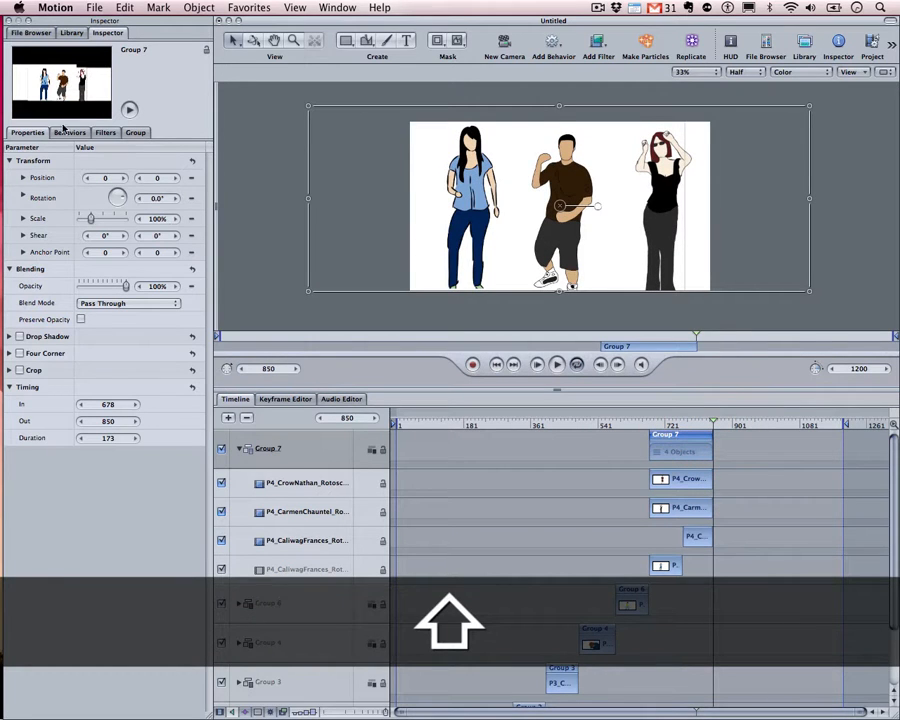
left_click(30, 32)
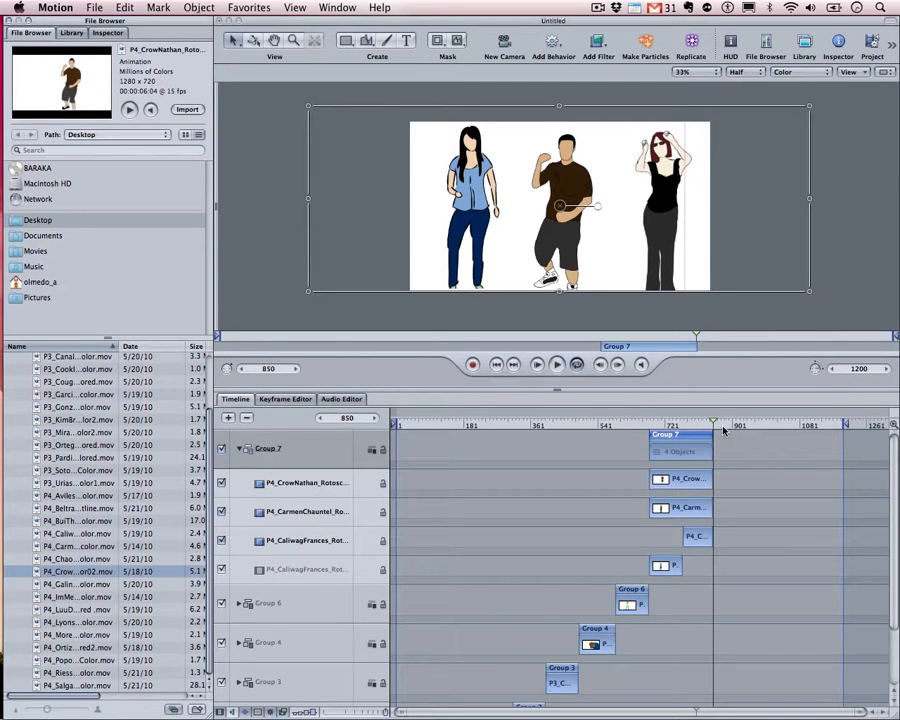
mouse_move(712, 425)
left_mouse_down()
mouse_move(704, 425)
mouse_move(713, 425)
left_mouse_up()
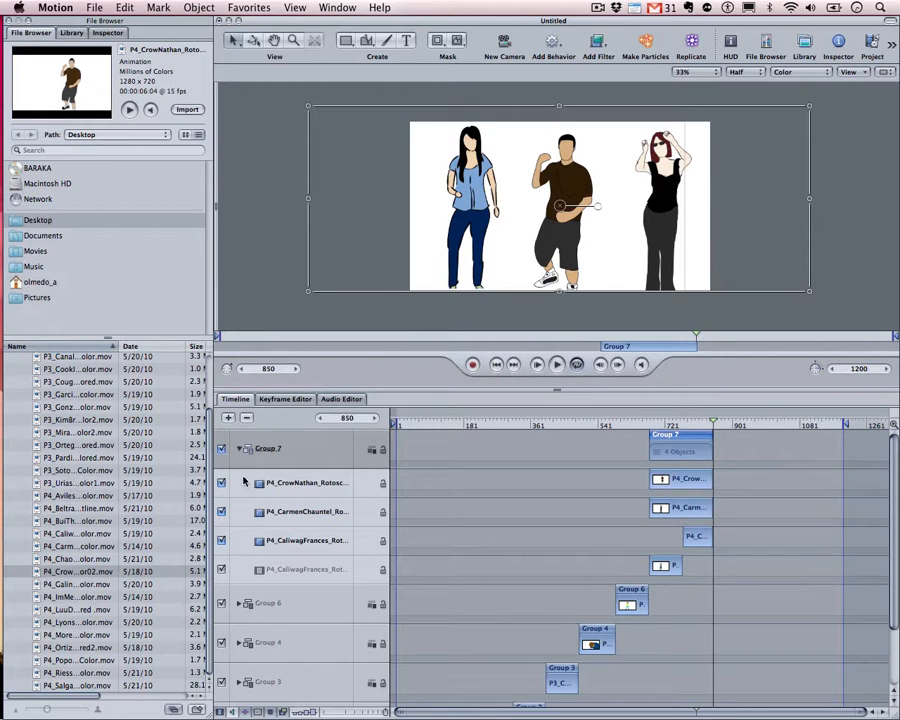
left_click(240, 449)
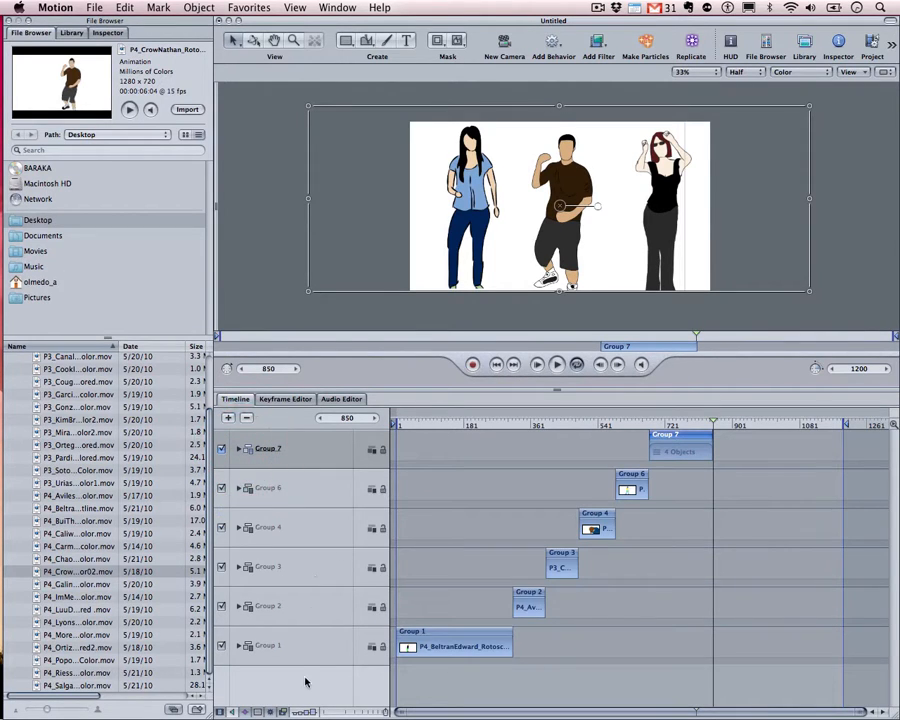
left_click(240, 449)
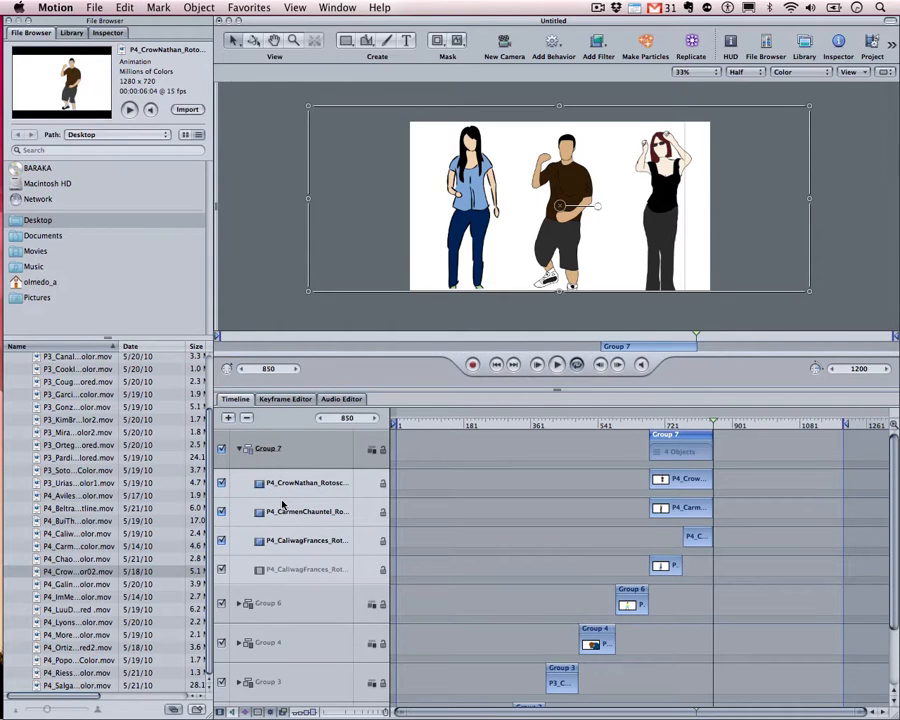
left_click(69, 423)
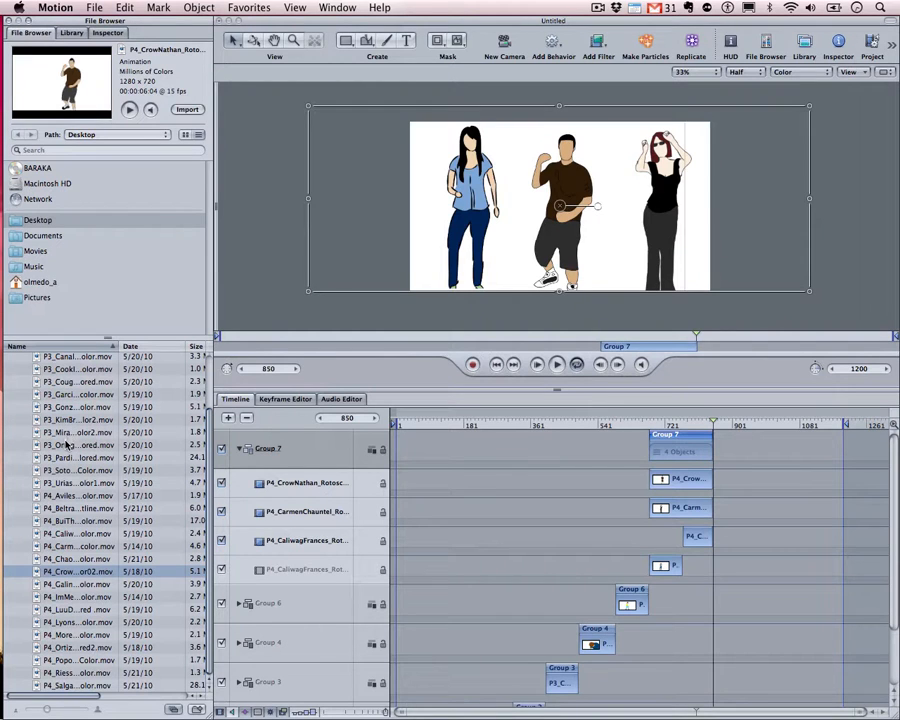
left_click(67, 444)
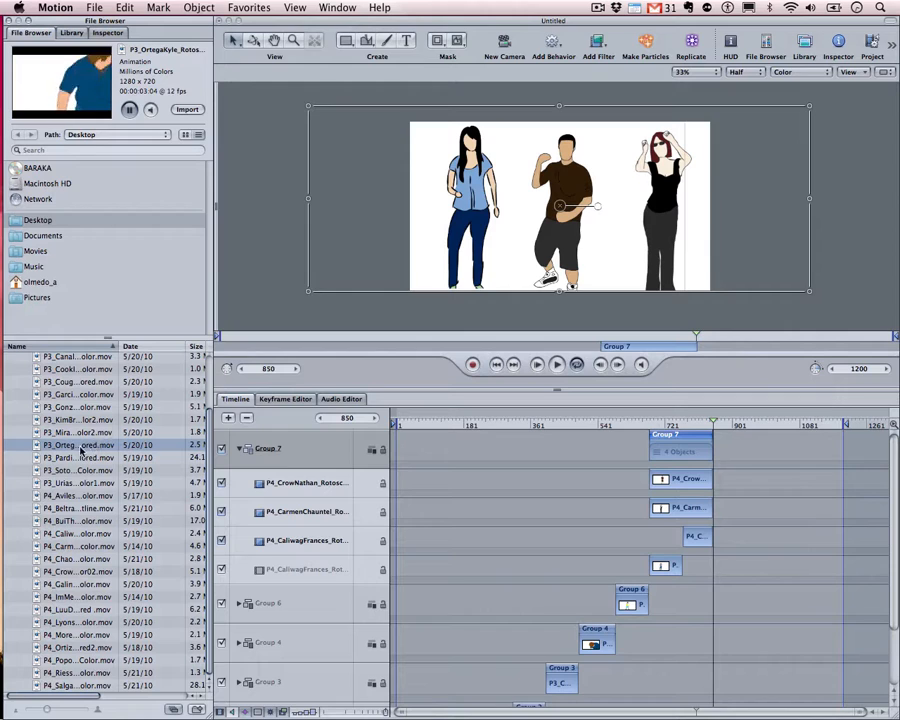
left_click(63, 472)
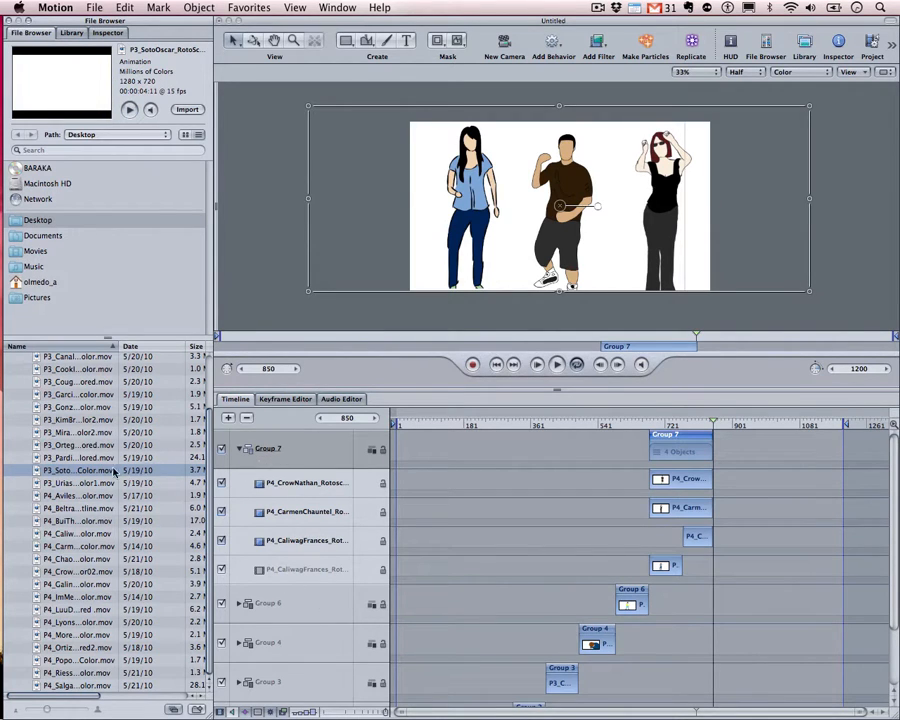
left_click_drag(178, 477, 280, 438)
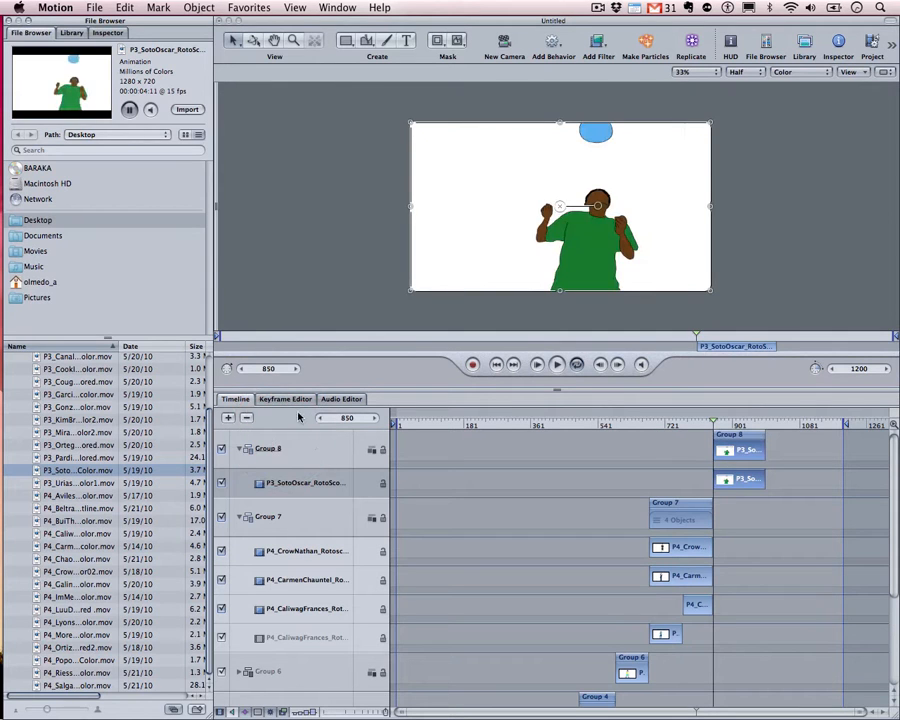
Undo the dancer clip drops that landed inside Groups 4 and 6
left_click(240, 519)
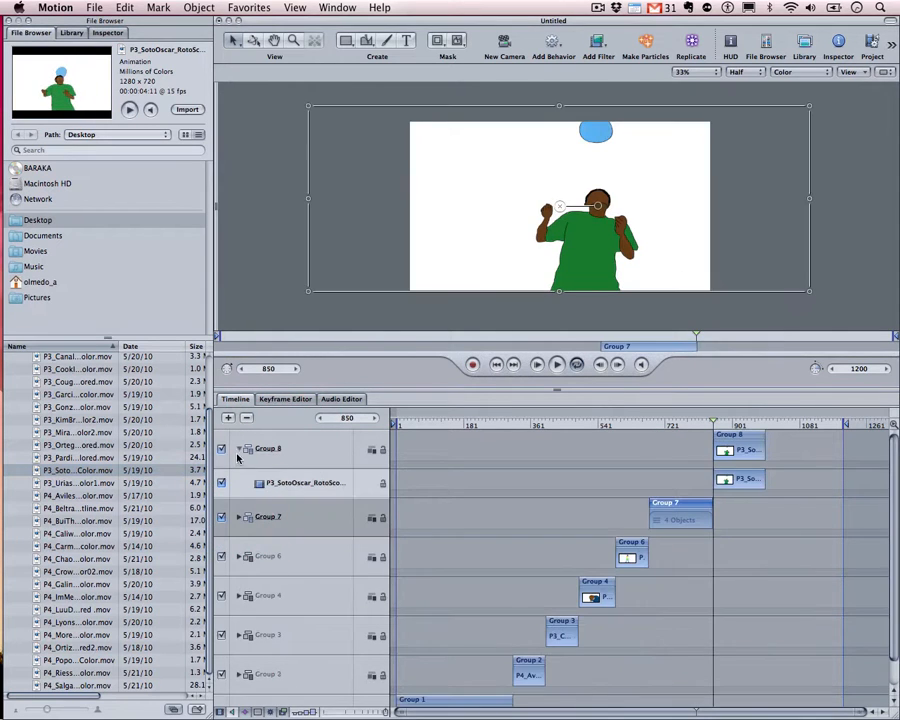
left_click(239, 448)
key("super+z")
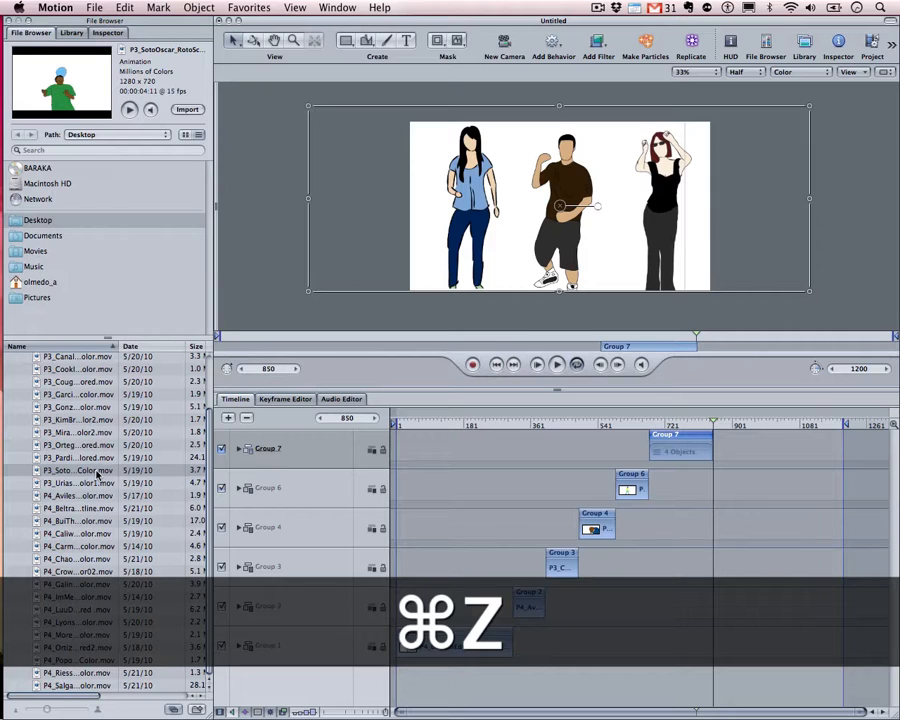
left_click_drag(97, 476, 296, 526)
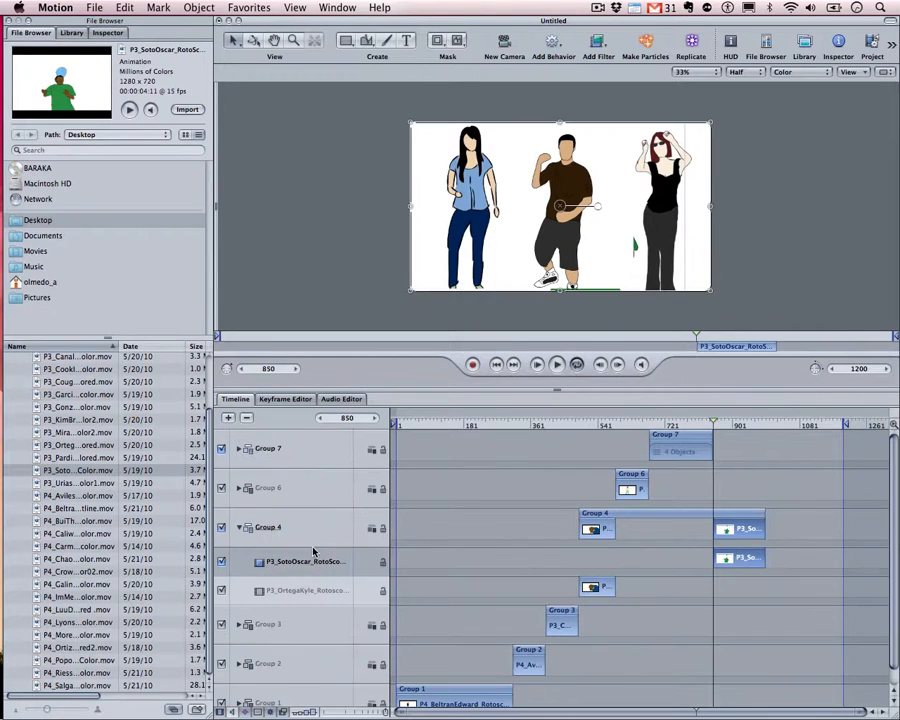
key("super+z")
left_click_drag(83, 475, 272, 527)
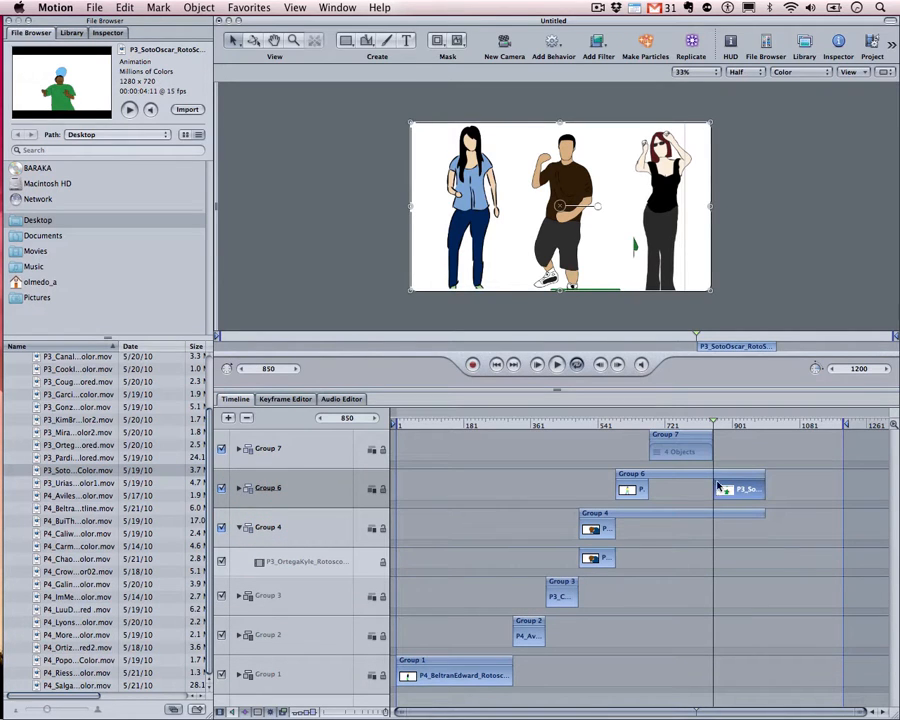
key("super+z")
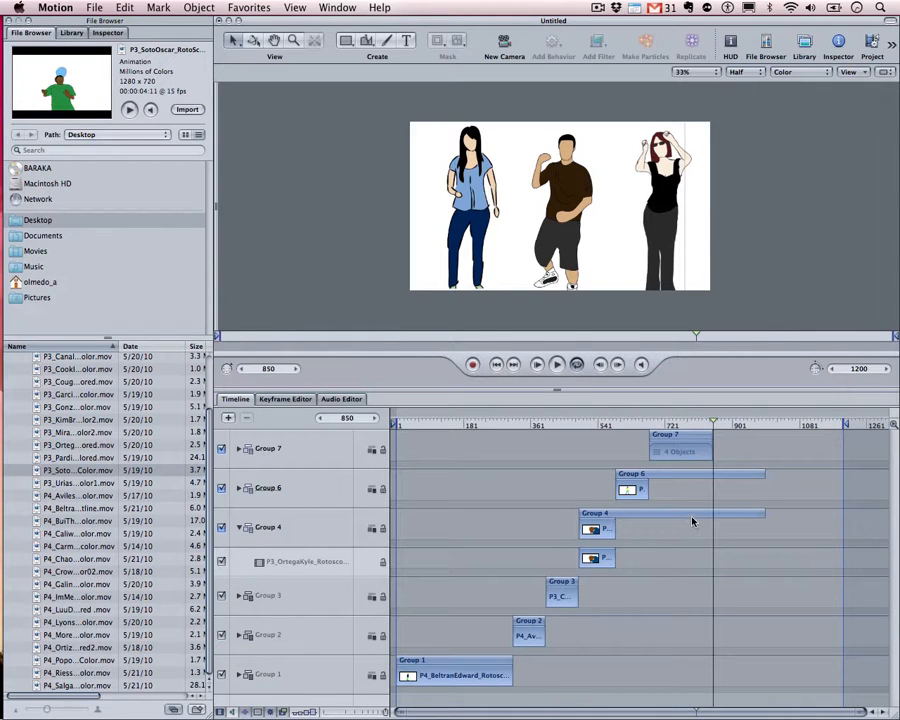
key("super+z")
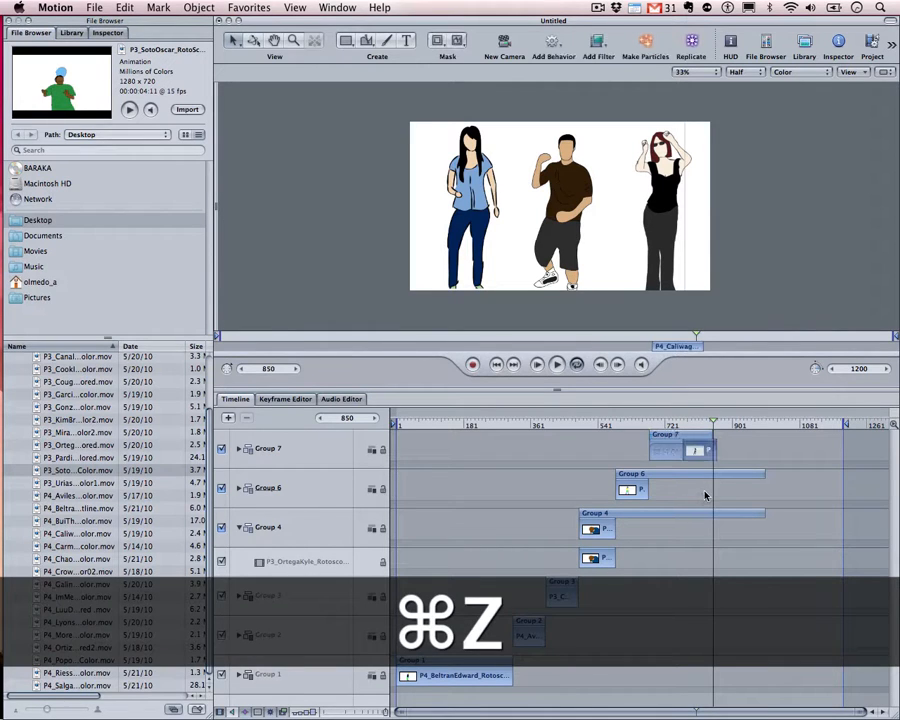
left_click(697, 473)
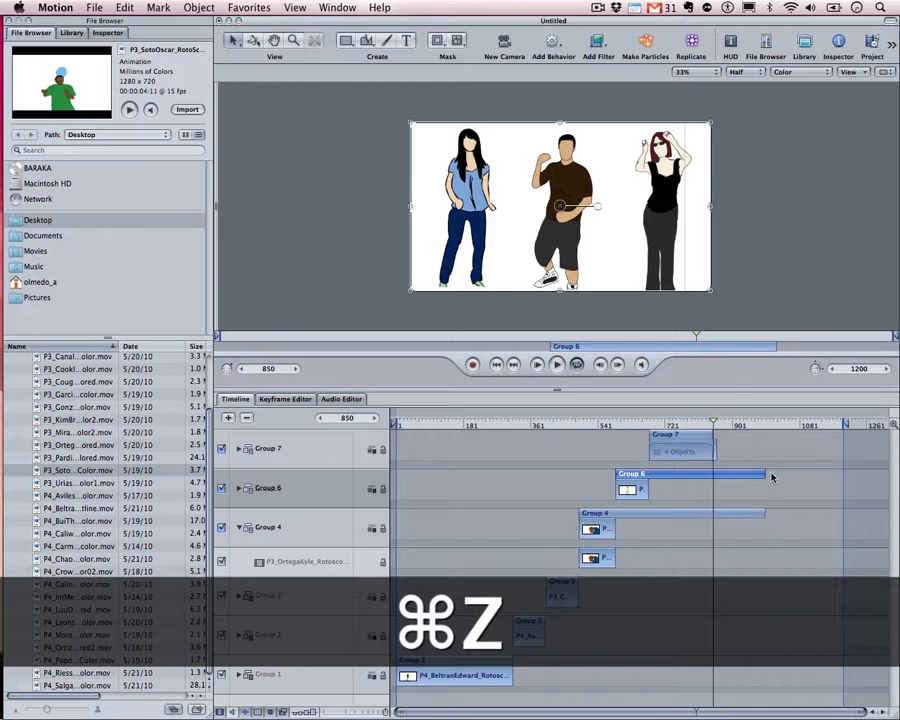
left_click_drag(763, 473, 648, 473)
left_click_drag(762, 518, 613, 517)
left_click(300, 447)
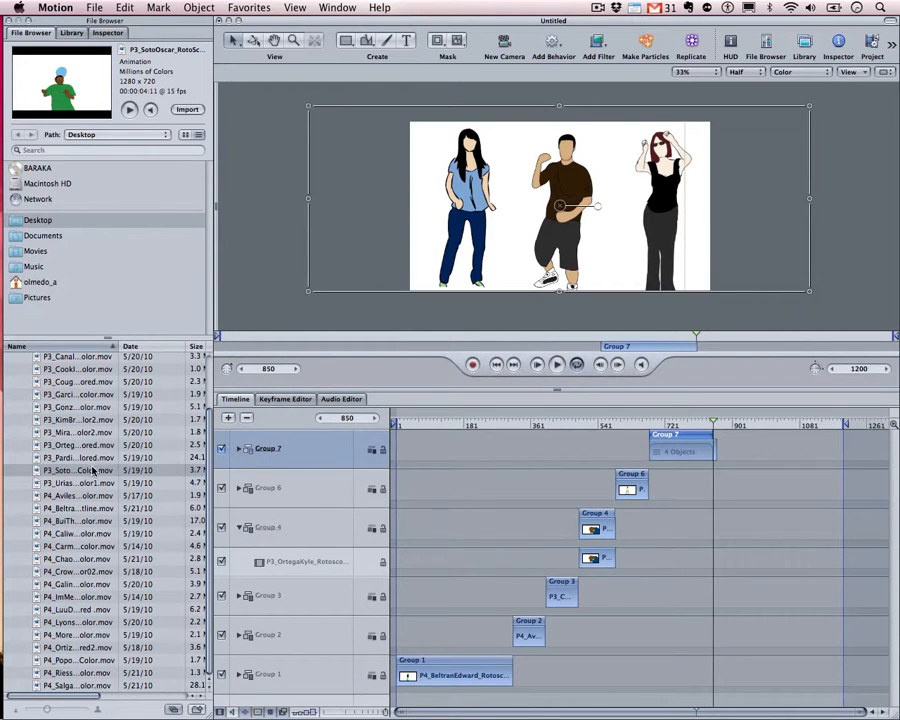
left_click_drag(157, 459, 305, 440)
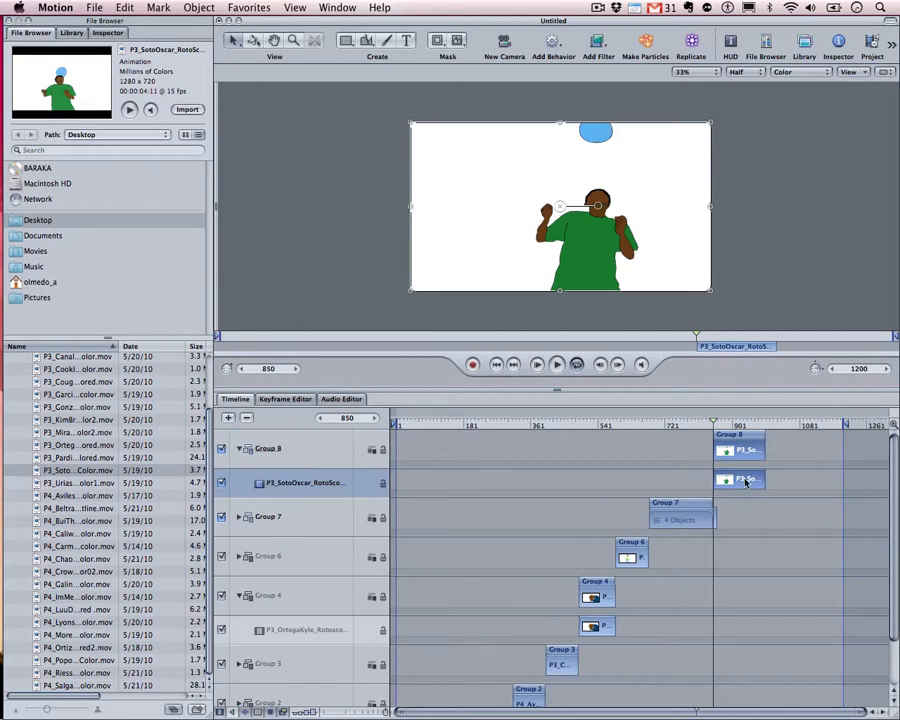
End Group 7 at frame 850 and play from frame 801 through the hand-off into Group 8
left_click_drag(717, 517, 712, 516)
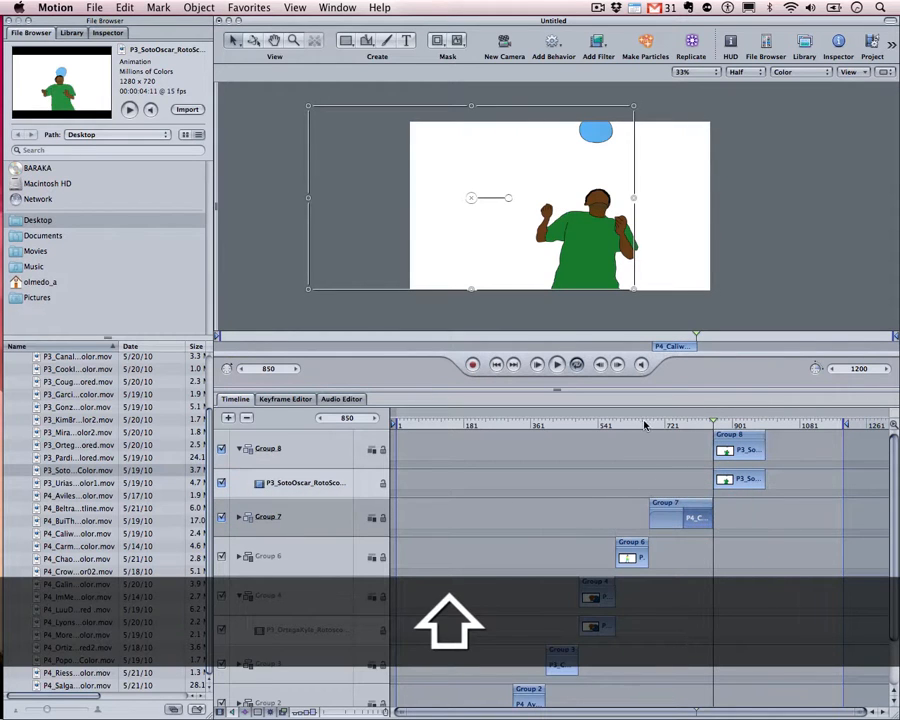
left_click_drag(709, 420, 689, 425)
key("space")
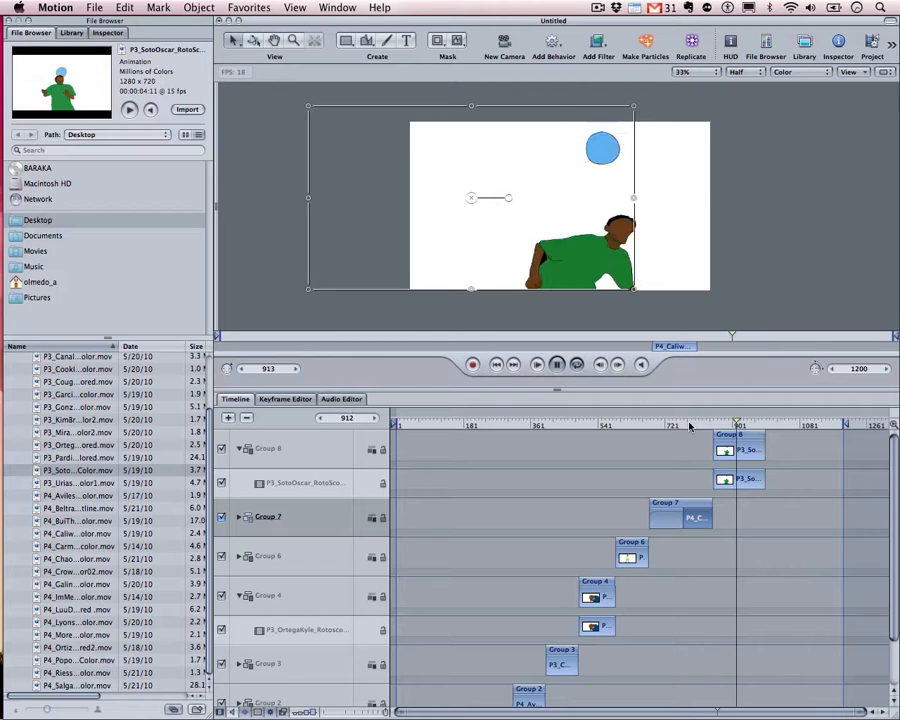
left_click_drag(736, 427, 769, 435)
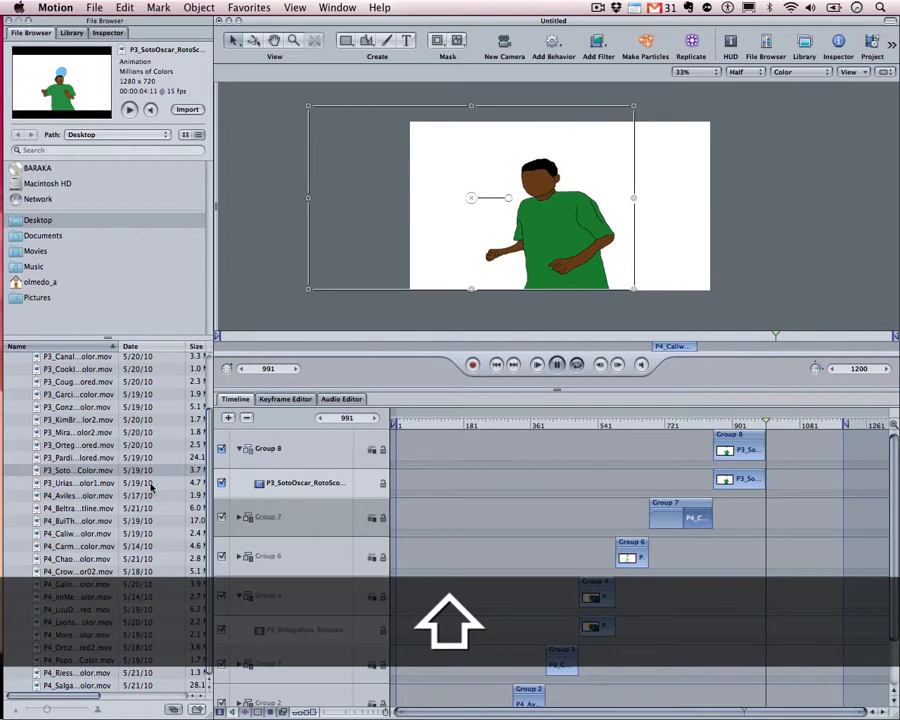
scroll(113, 487, "up", 1)
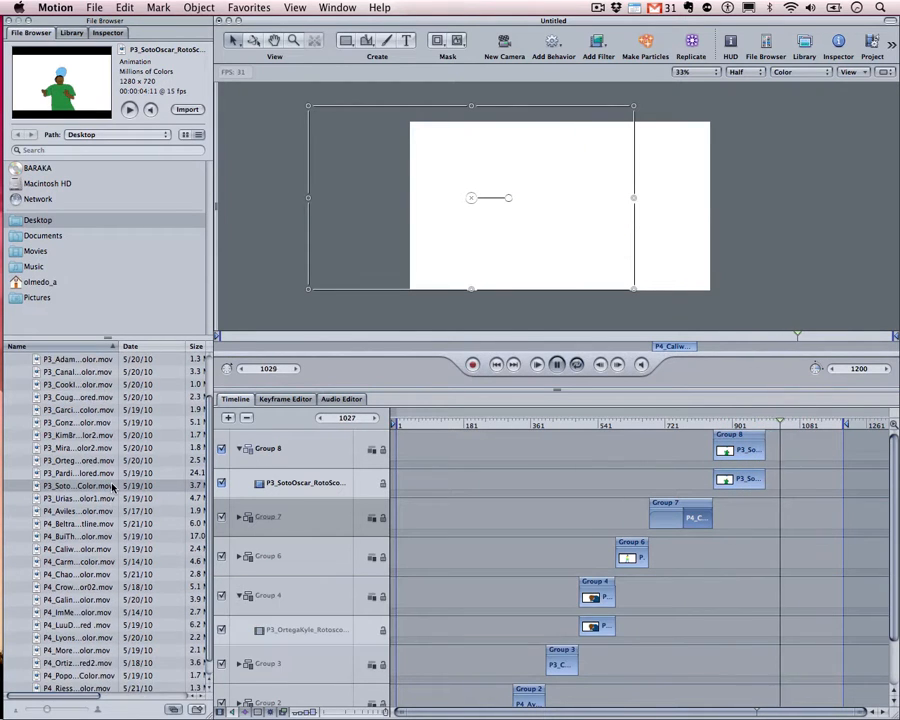
left_click(76, 485)
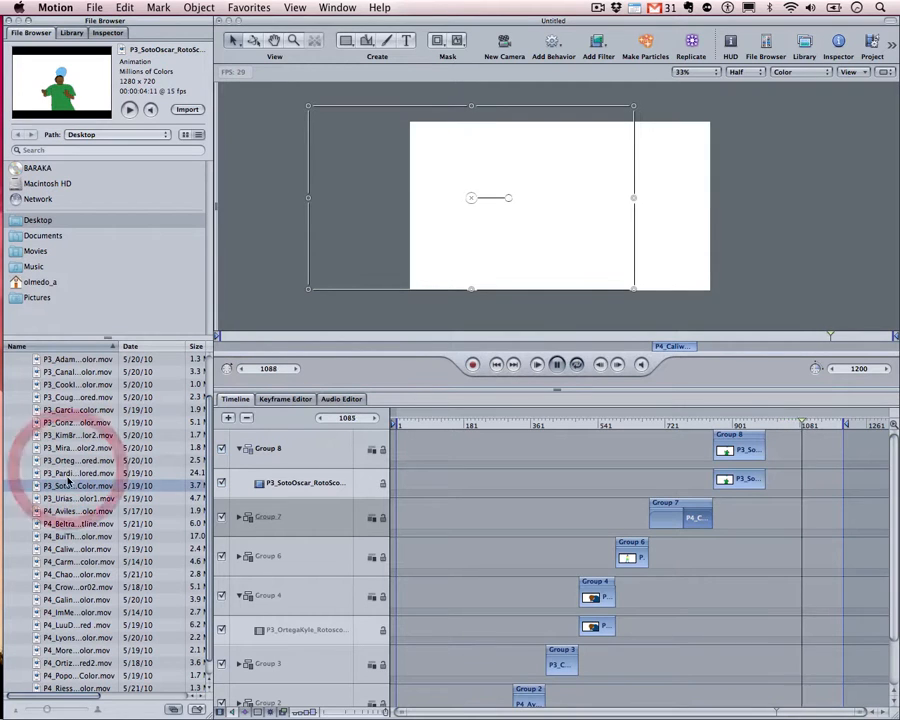
left_click(68, 359)
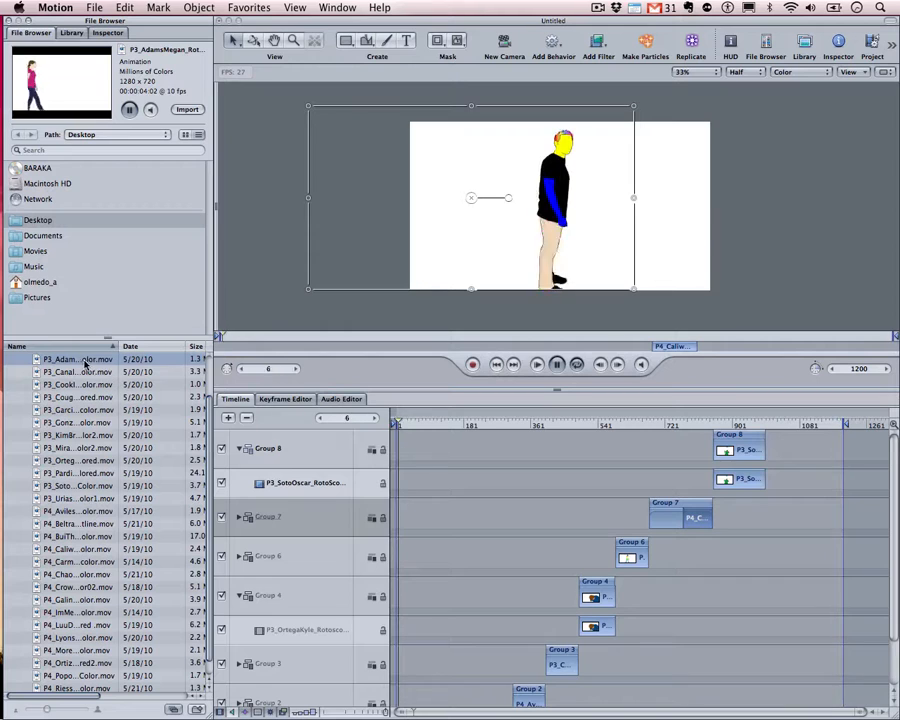
double_click(84, 362)
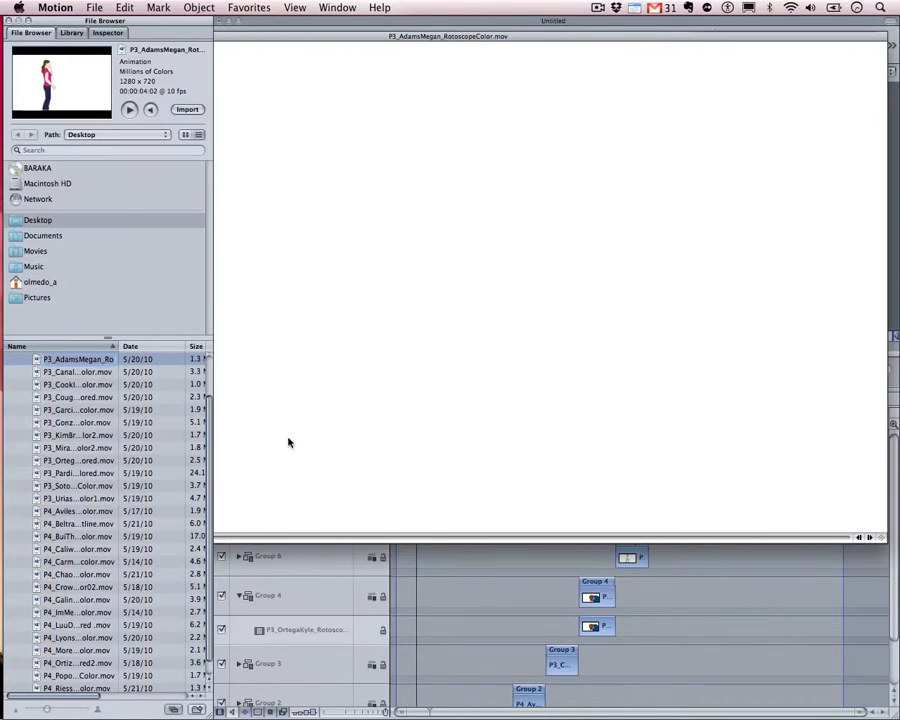
left_click(288, 438)
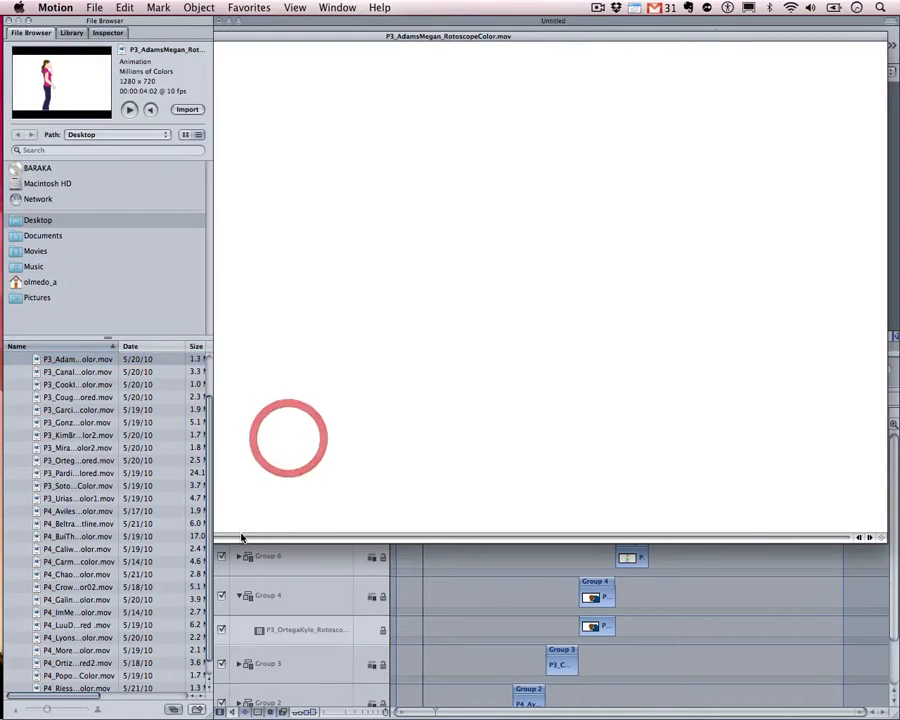
left_click(241, 538)
mouse_move(241, 538)
left_mouse_down()
mouse_move(213, 538)
mouse_move(249, 538)
mouse_move(224, 538)
left_mouse_up()
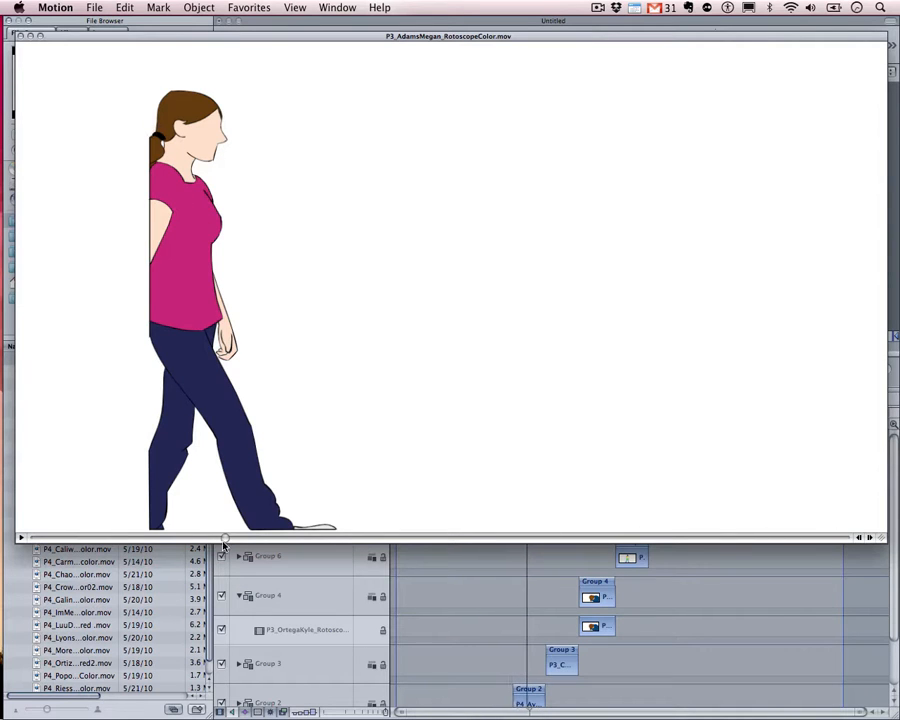
left_click_drag(224, 540, 633, 550)
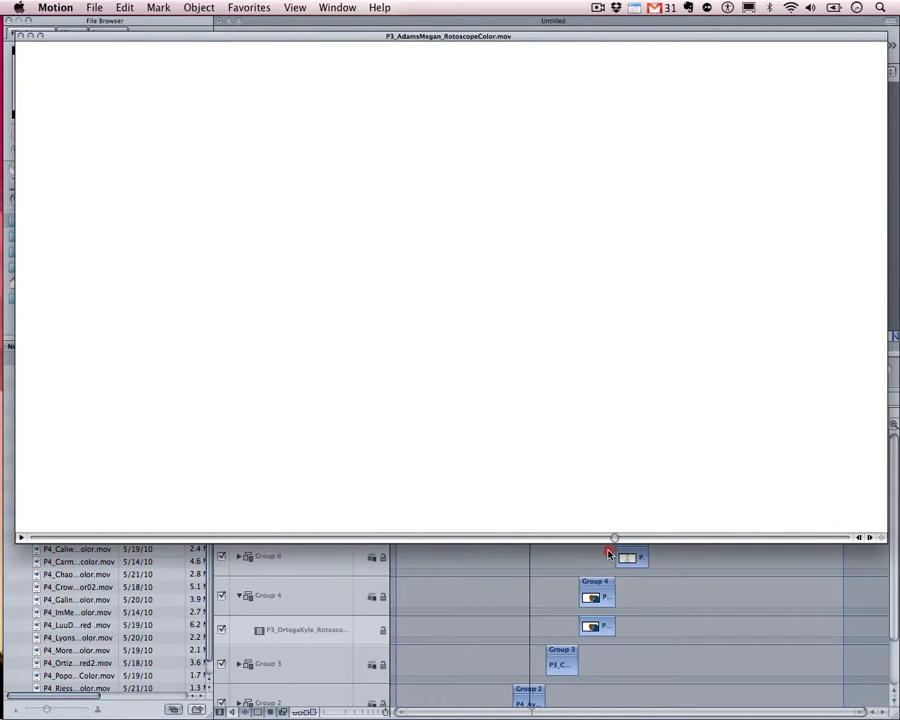
left_click_drag(569, 554, 210, 545)
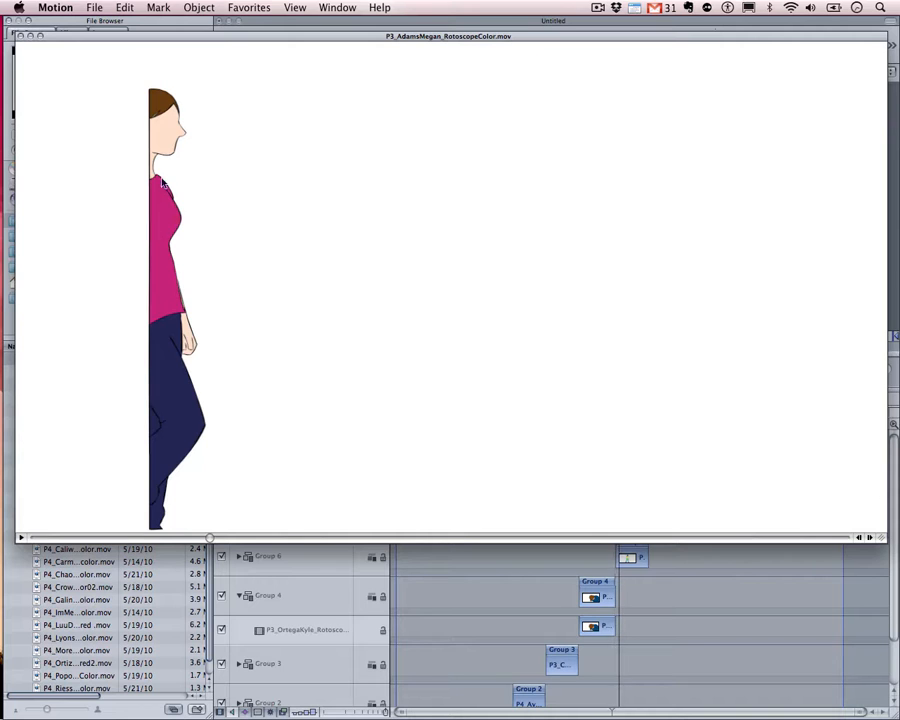
left_click(19, 36)
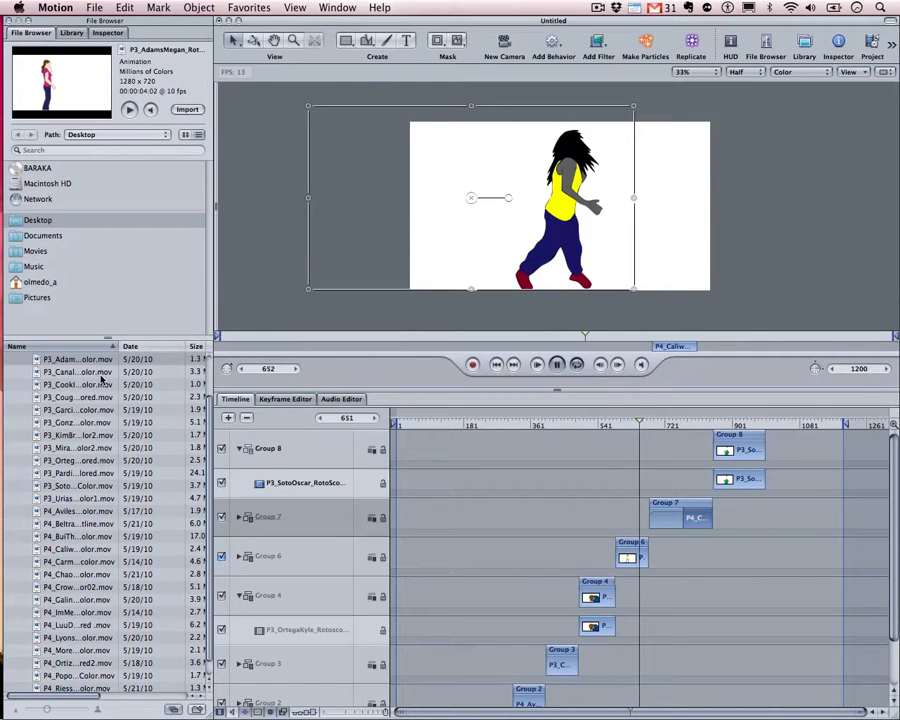
Preview several students' clips in the File Browser
left_click(90, 371)
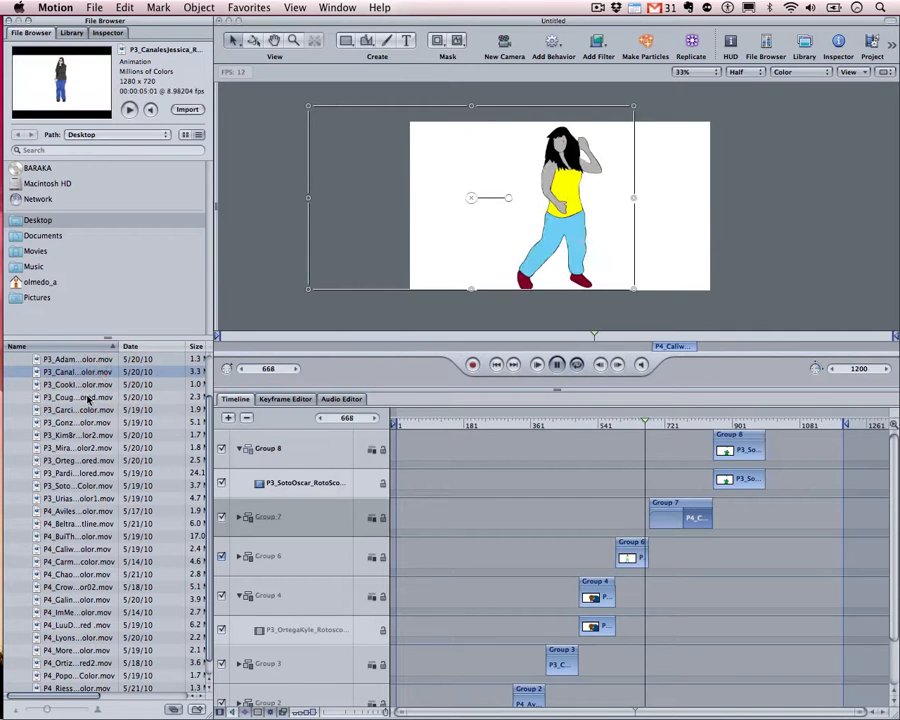
left_click(86, 397)
scroll(88, 397, "down", 1)
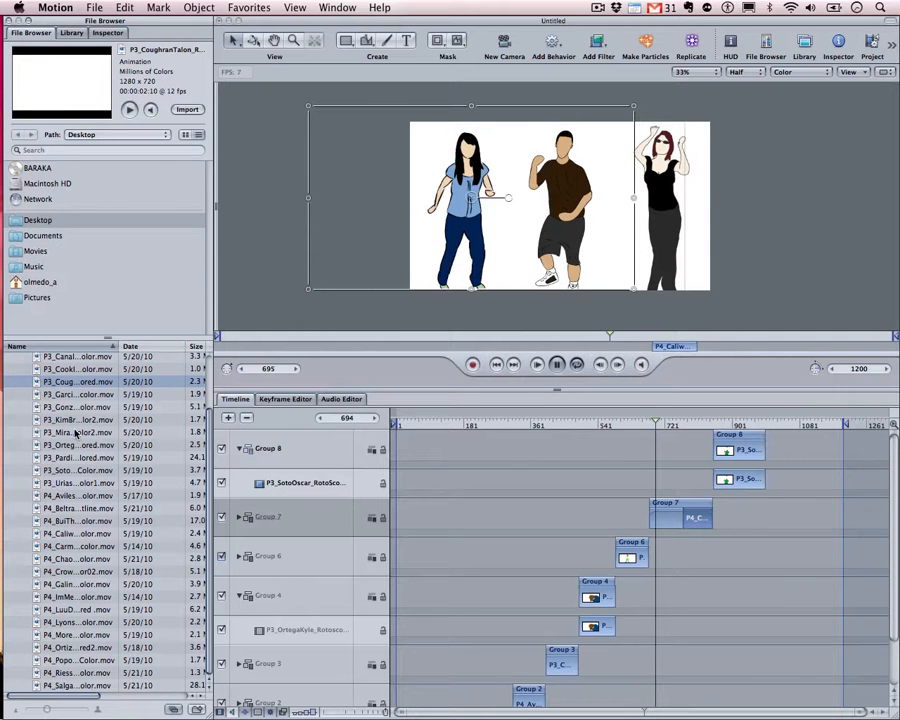
left_click(58, 546)
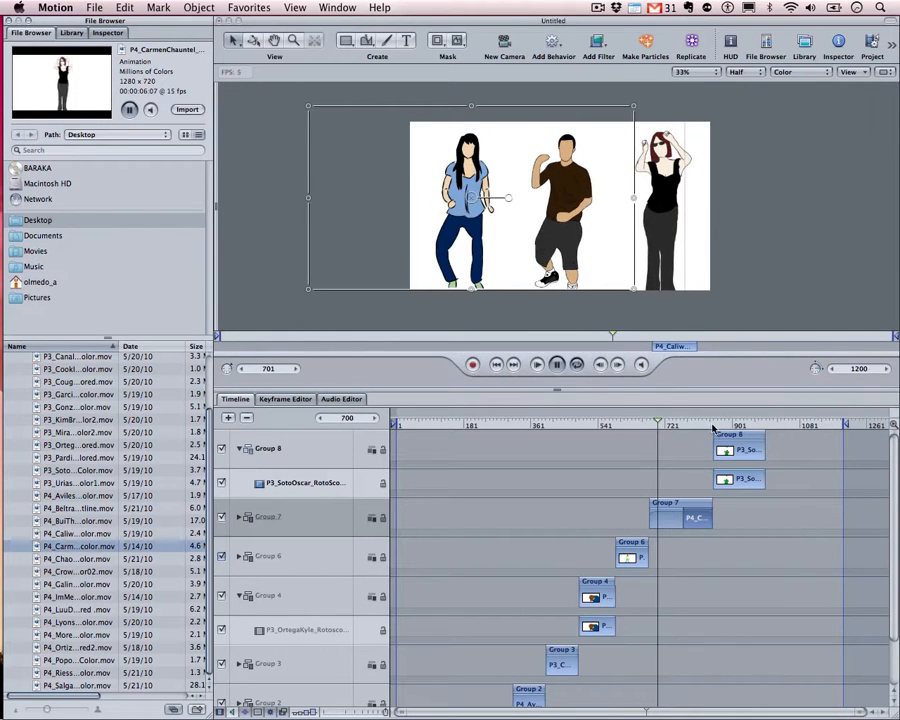
left_click_drag(713, 428, 755, 436)
key("space")
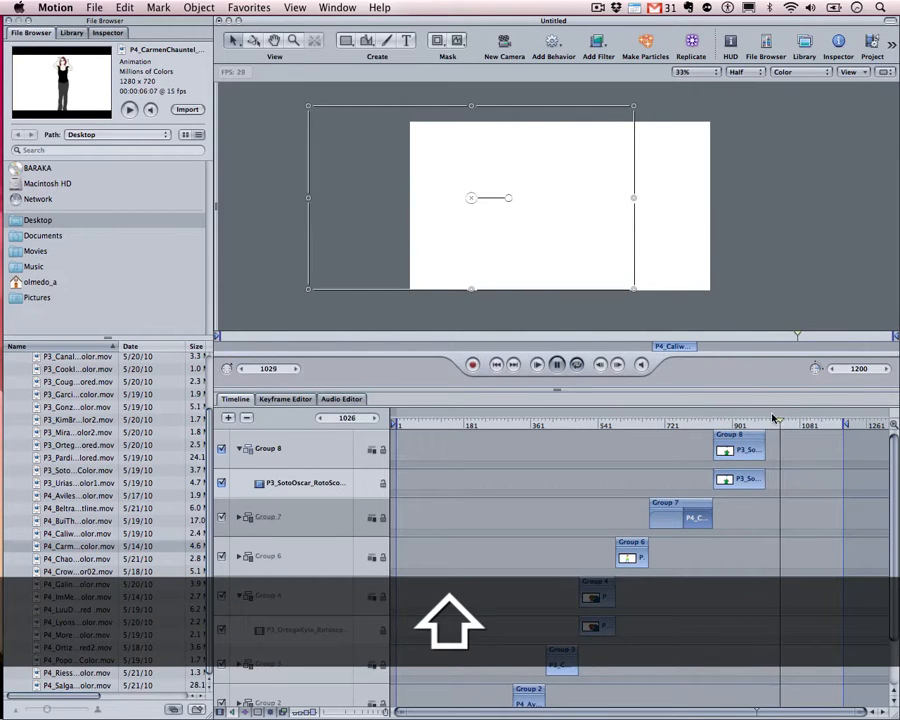
mouse_move(780, 424)
left_mouse_down()
mouse_move(748, 424)
mouse_move(765, 424)
left_mouse_up()
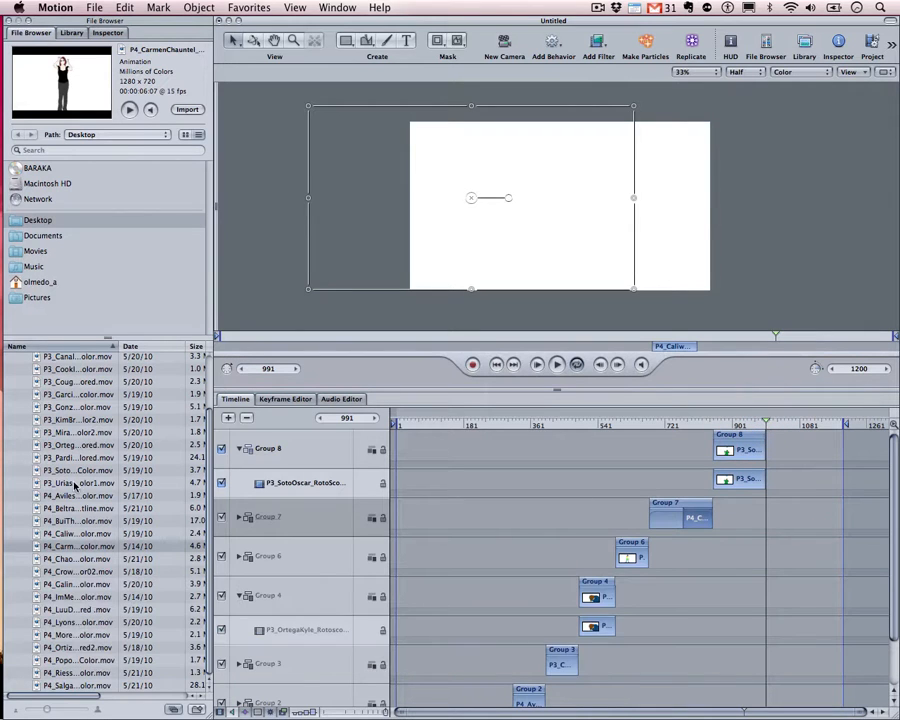
left_click(72, 560)
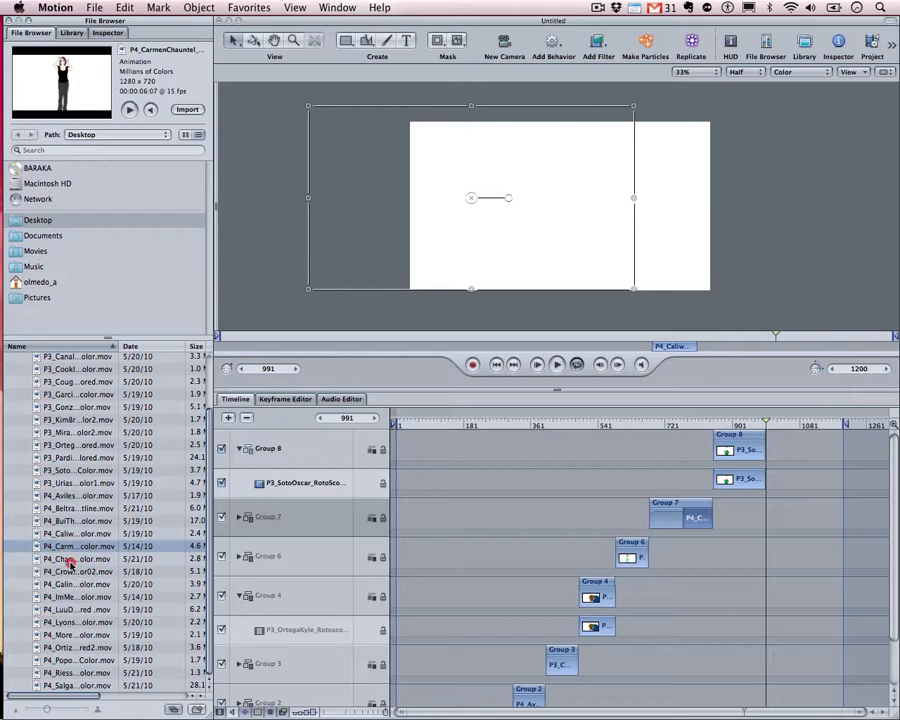
left_click_drag(63, 562, 264, 436)
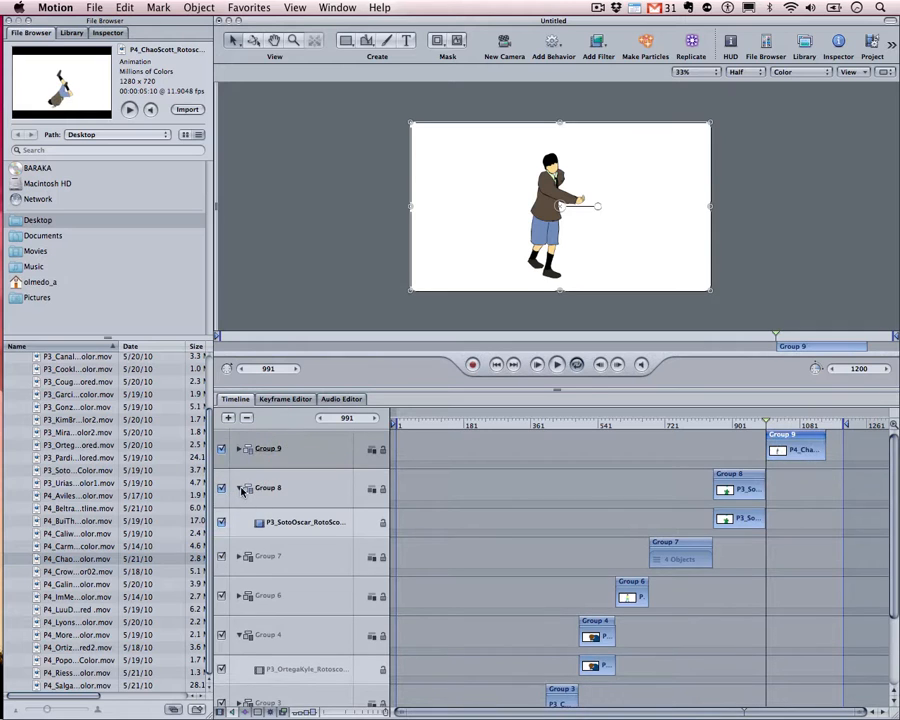
Enlarge the Group 9 character proportionally and move it left in the frame
left_click(241, 488)
left_click_drag(726, 425, 747, 428)
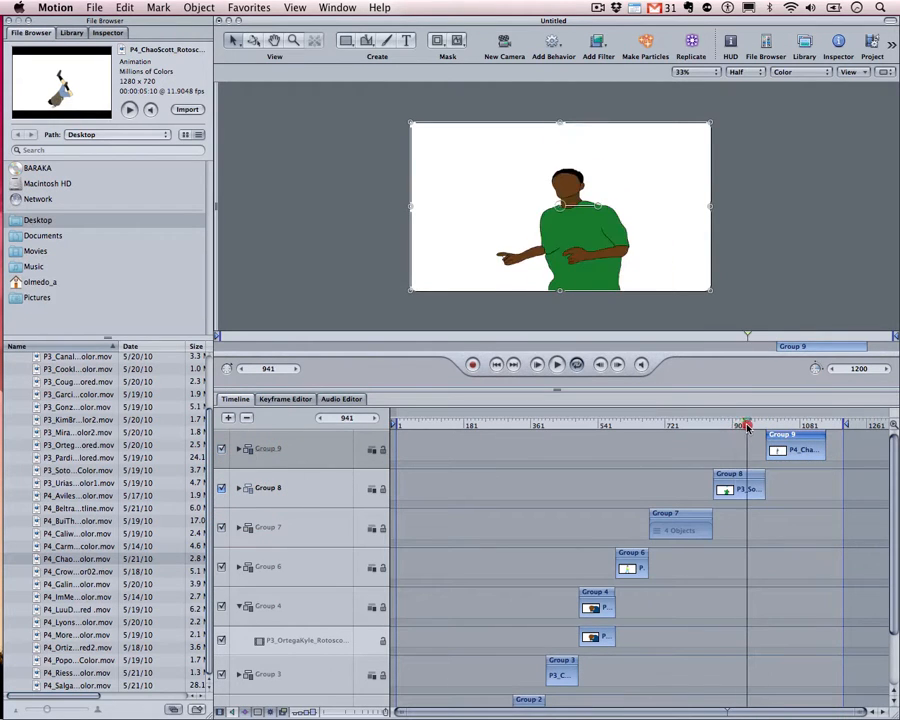
left_click(747, 428)
key("space")
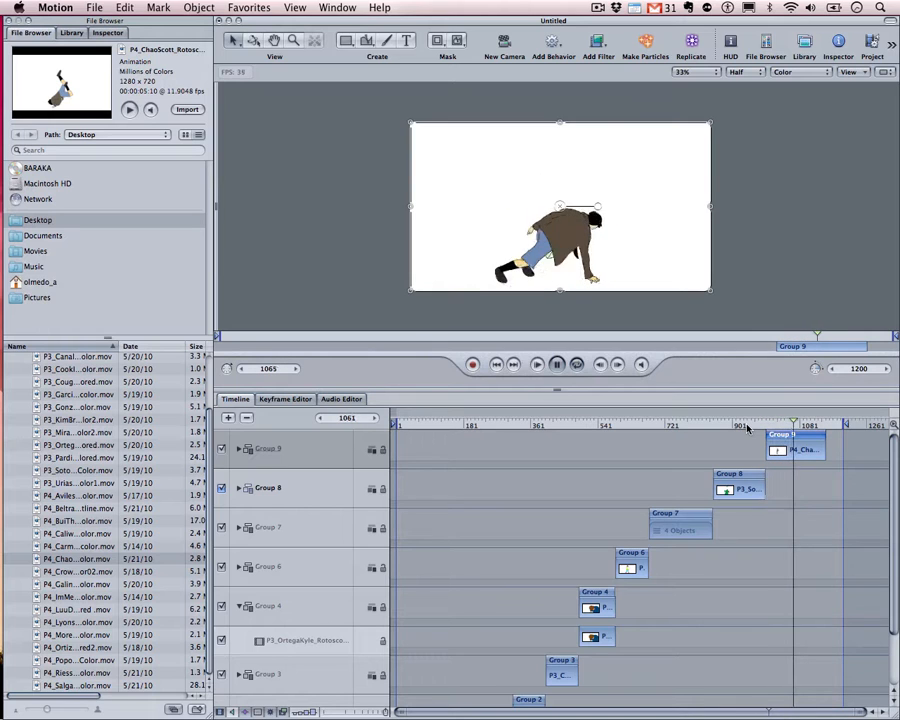
left_click(803, 455)
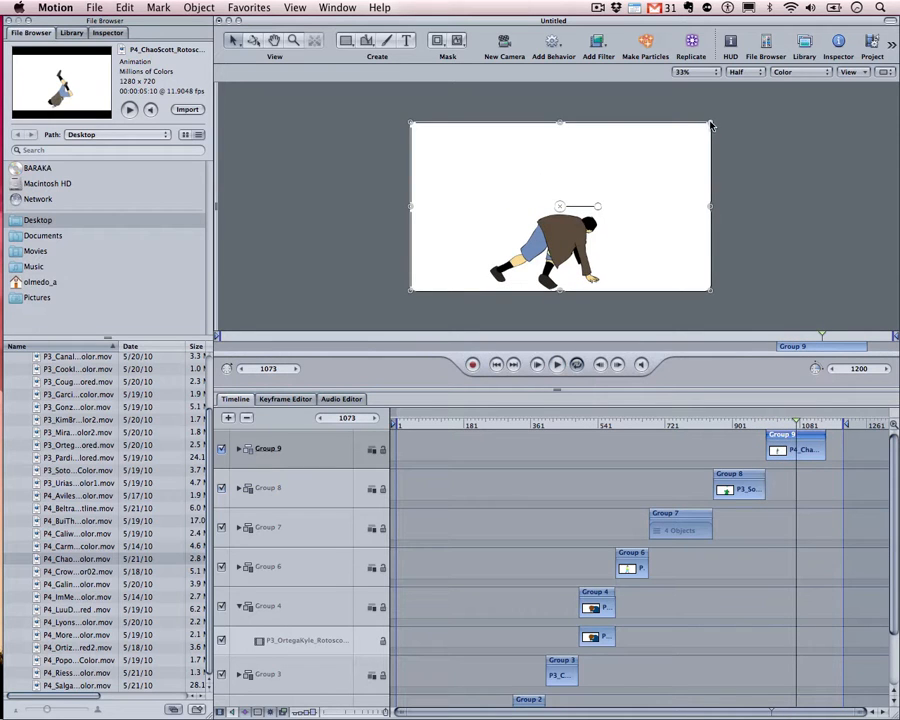
left_click_drag(711, 125, 806, 90)
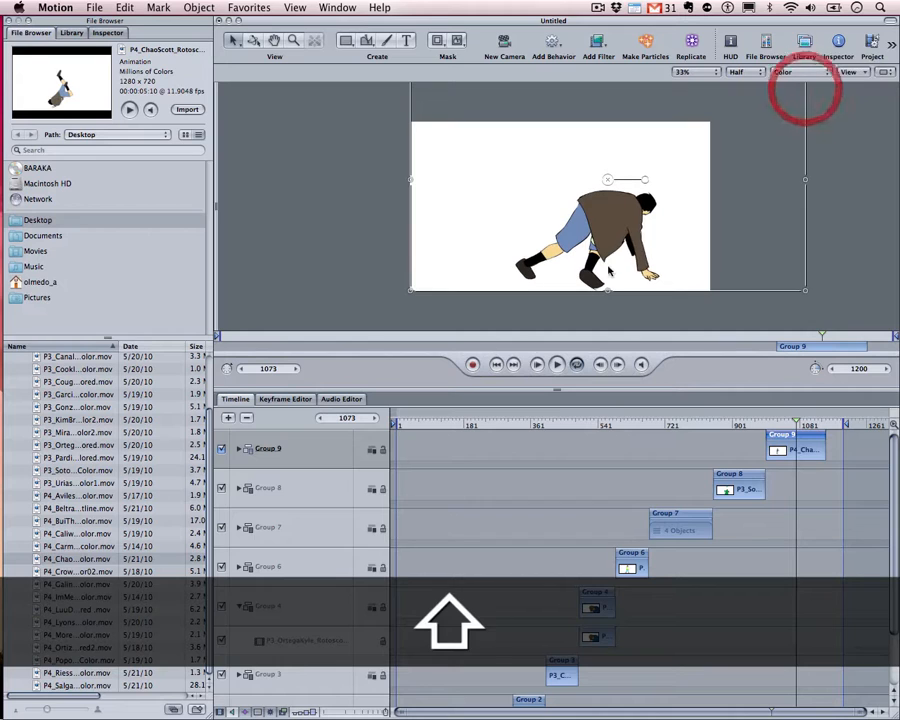
left_click_drag(605, 237, 574, 236)
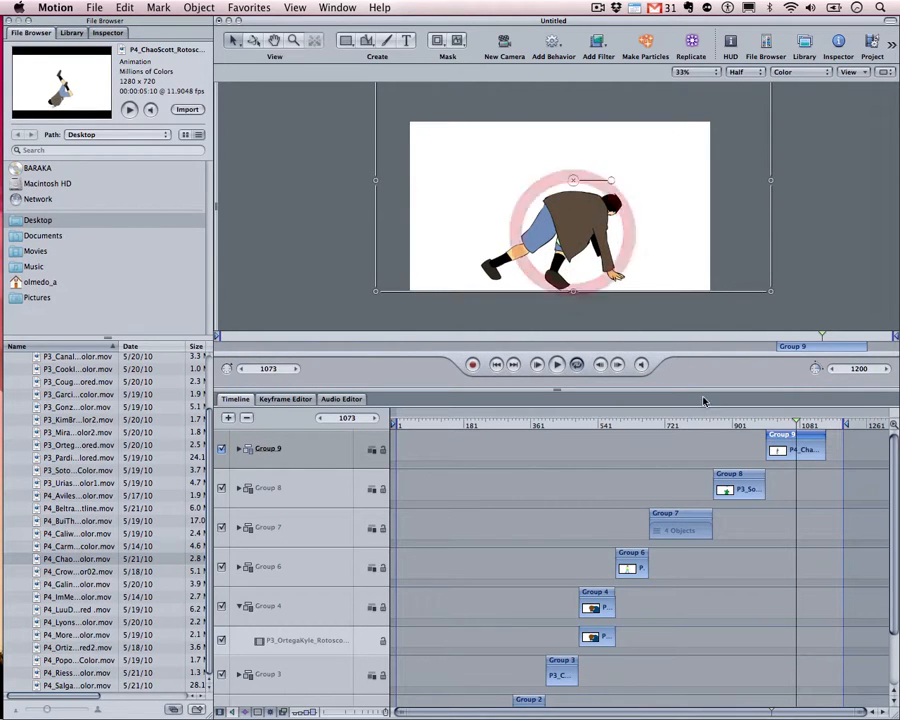
Trim Group 8 to end at frame 973, start Group 9 at 974, and replay the transition
left_click(727, 424)
key("space")
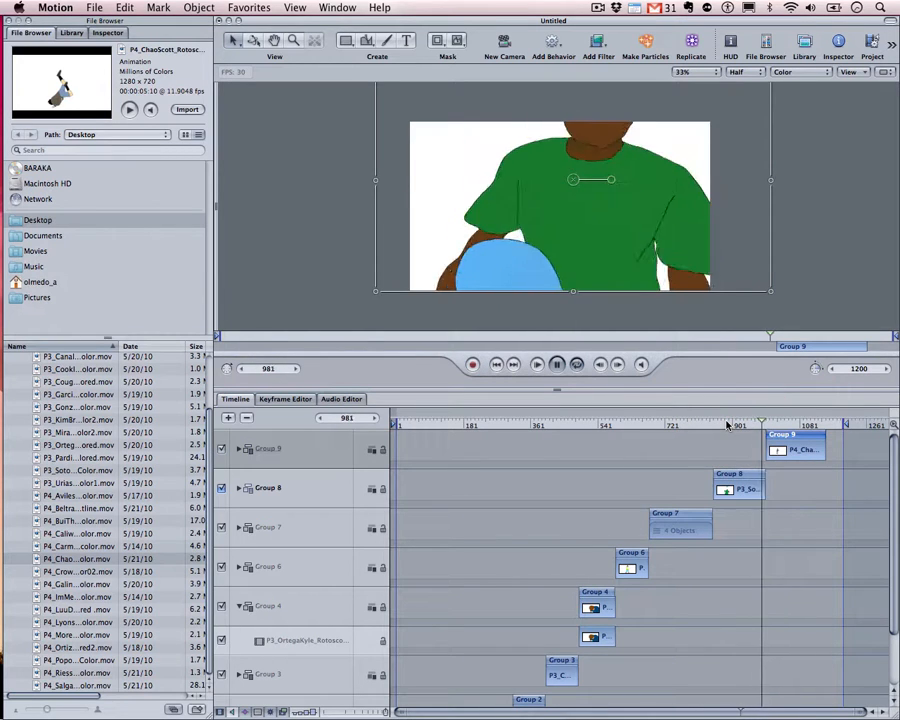
key("space")
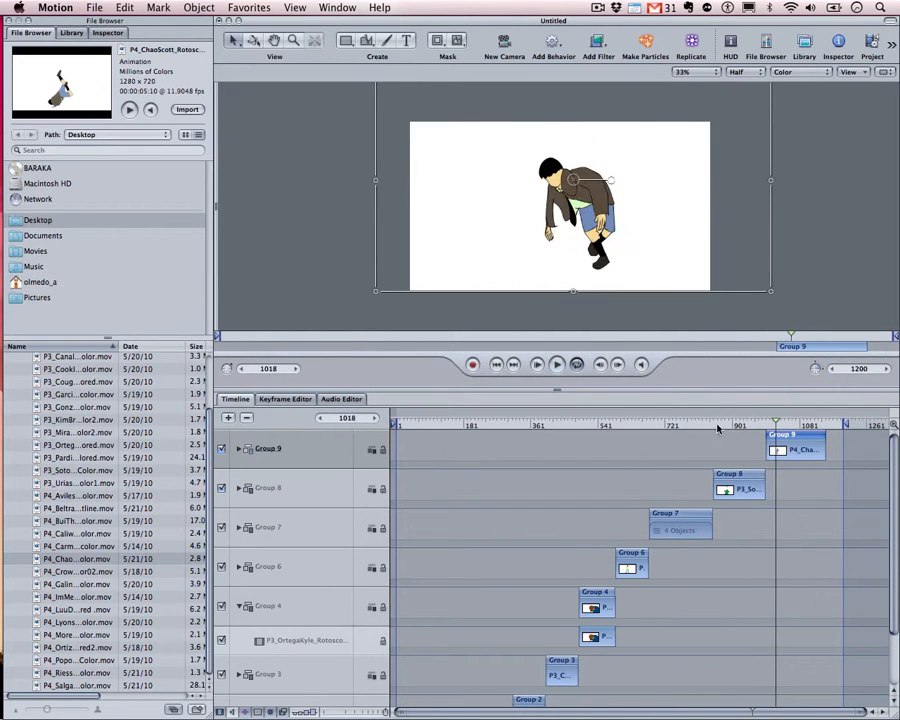
left_click_drag(717, 428, 760, 428)
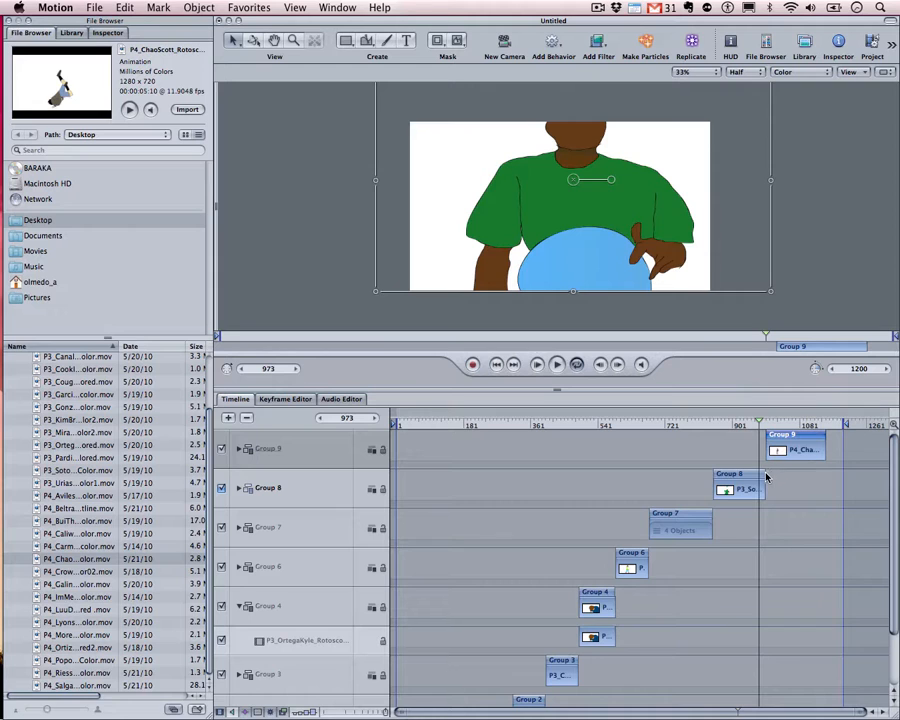
left_click_drag(763, 477, 759, 477)
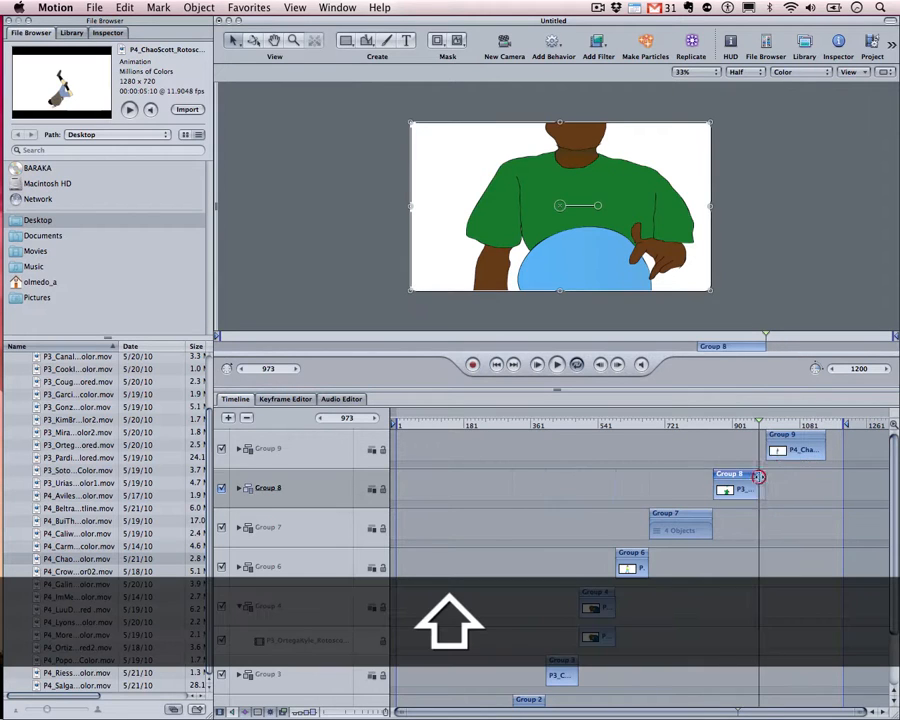
left_click_drag(797, 442, 789, 440)
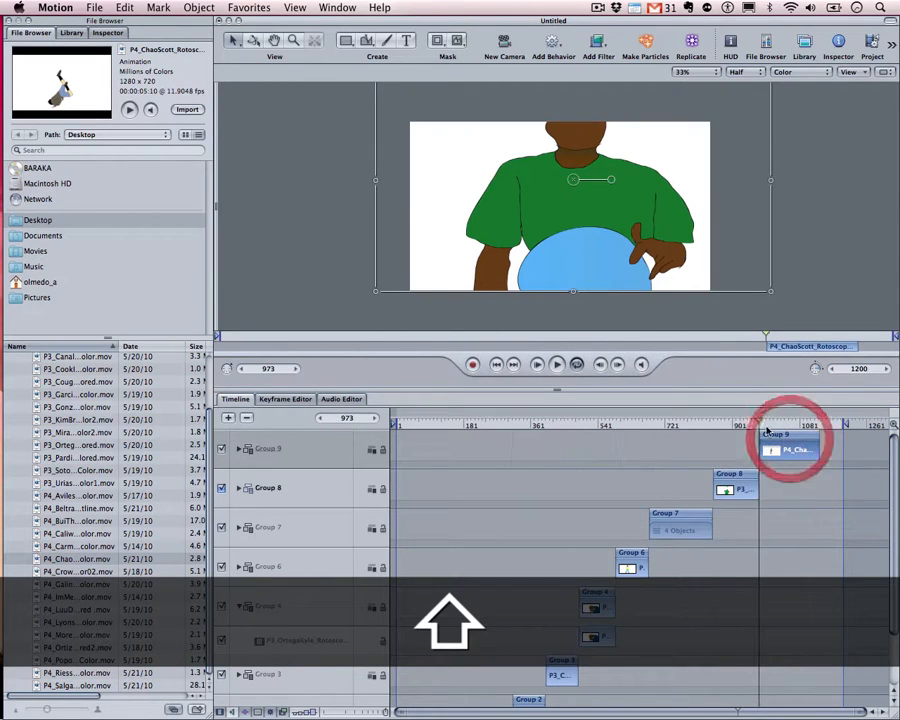
left_click(748, 427)
key("space")
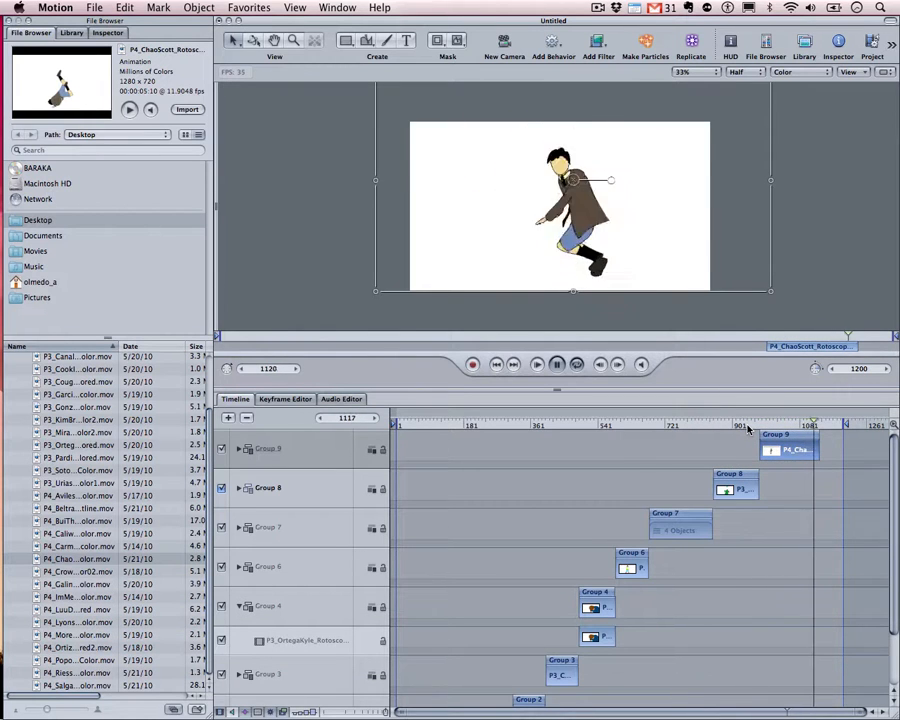
left_click(781, 446)
left_click(816, 418, "shift")
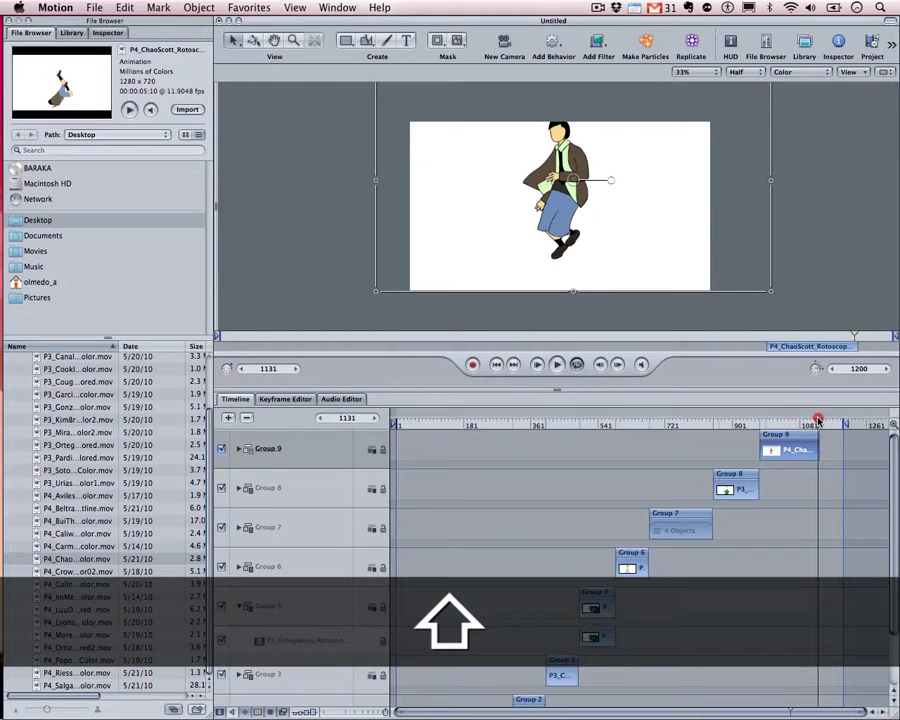
left_click_drag(818, 418, 820, 423)
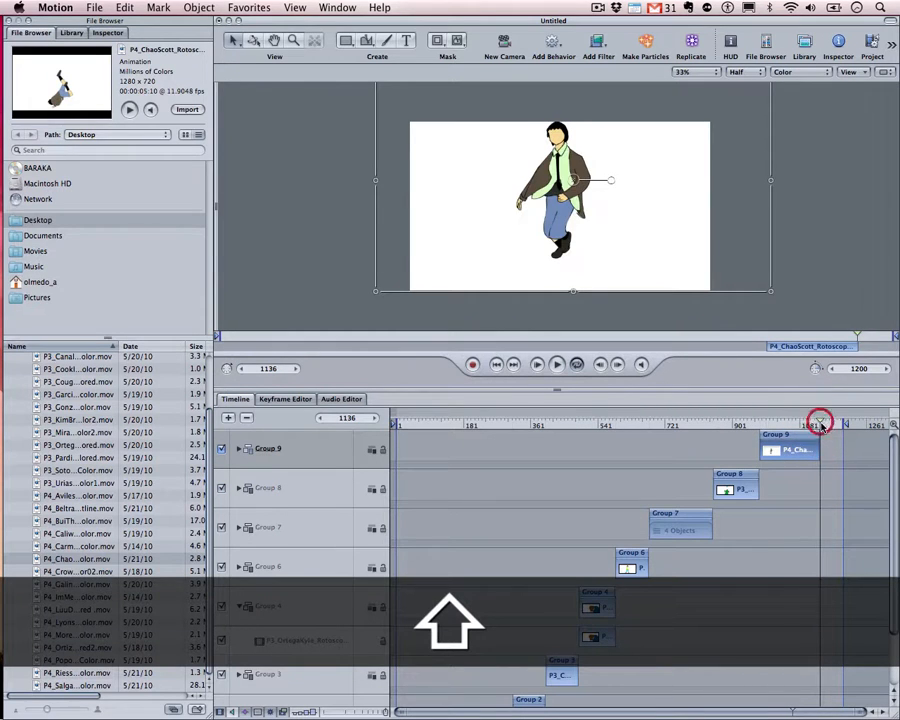
left_click(66, 522)
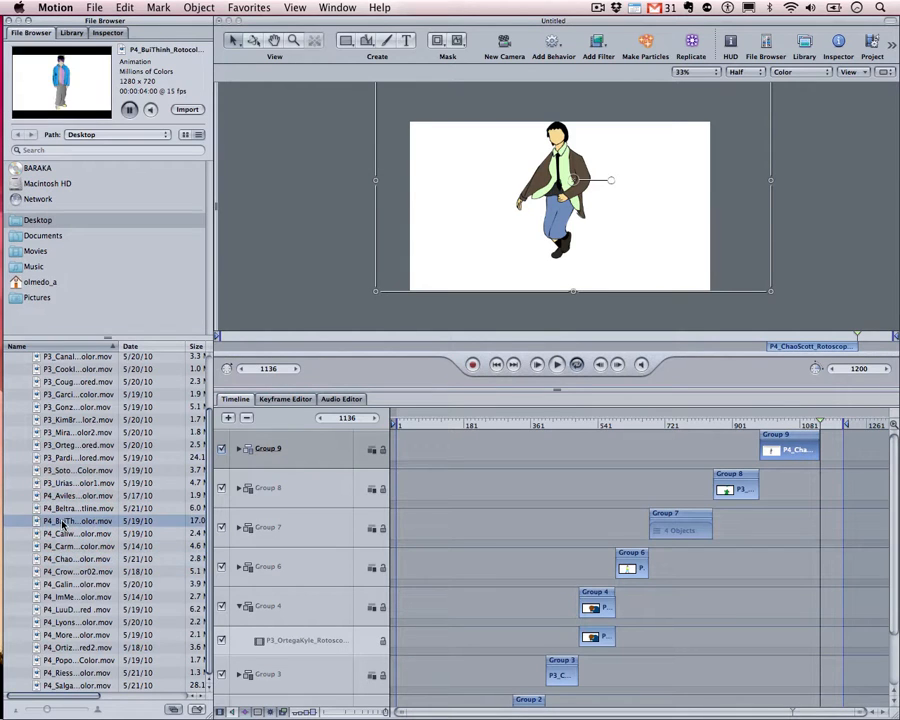
left_click_drag(62, 522, 822, 452)
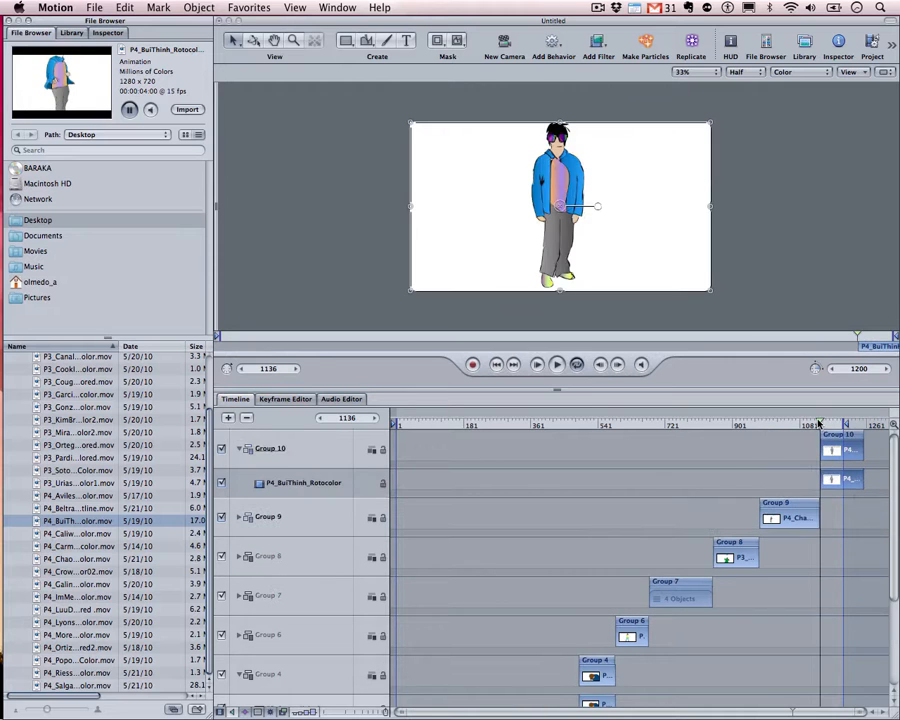
left_click(810, 424)
key("space")
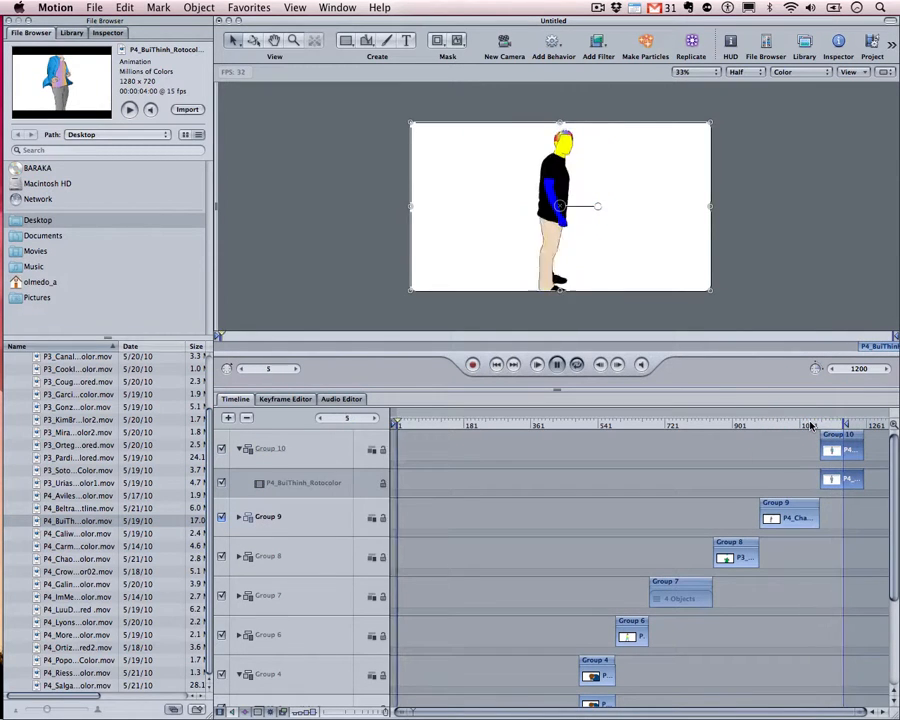
key("space")
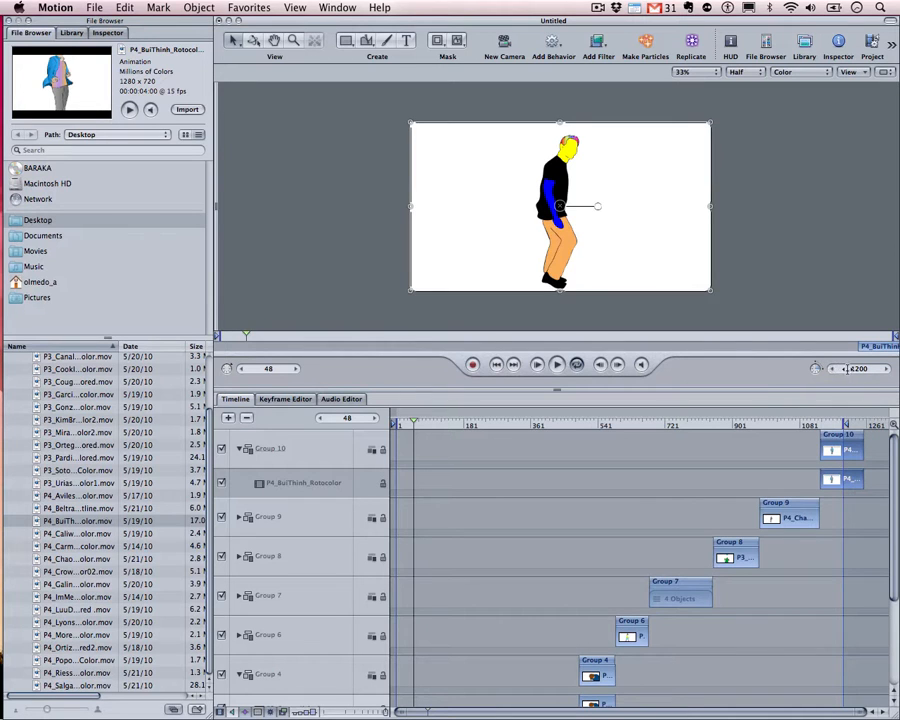
Set the project length to 1800 frames, then zoom out and scrub past the last clip
type("1800")
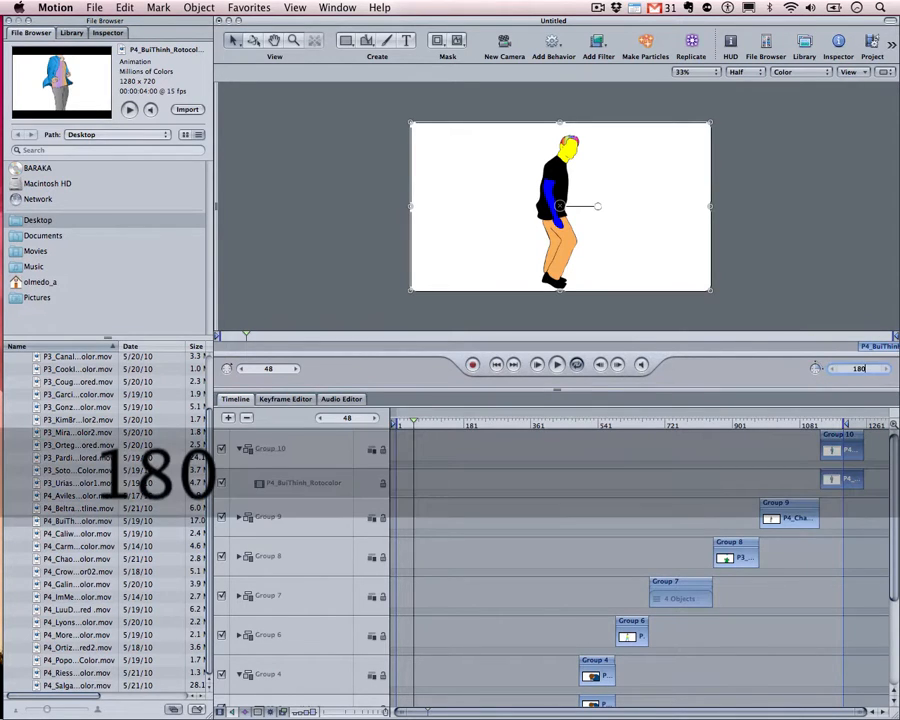
key("Return")
left_click_drag(705, 714, 870, 712)
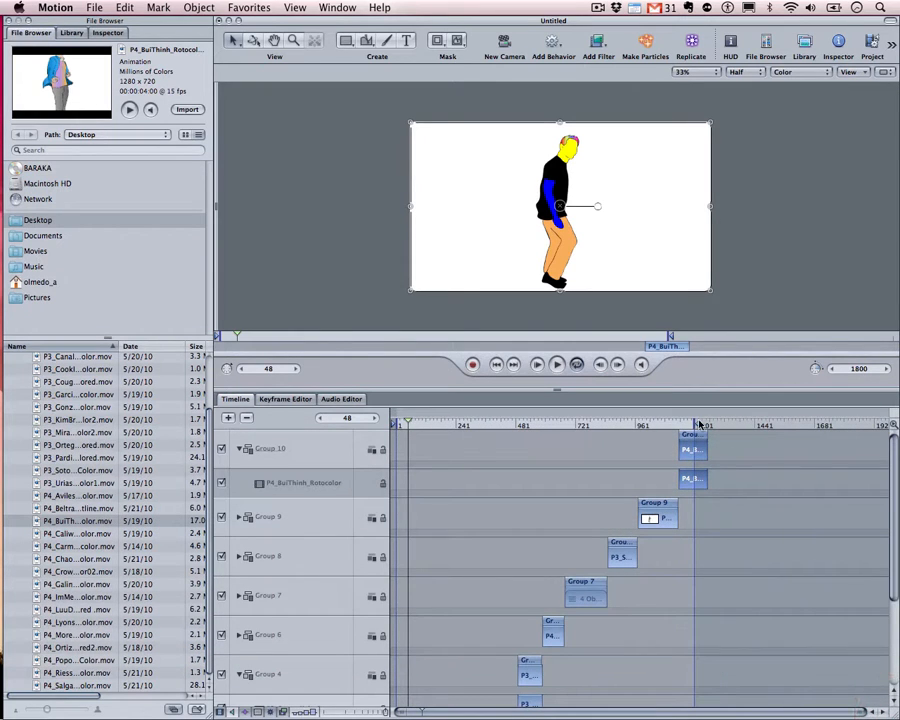
left_click_drag(697, 424, 895, 437)
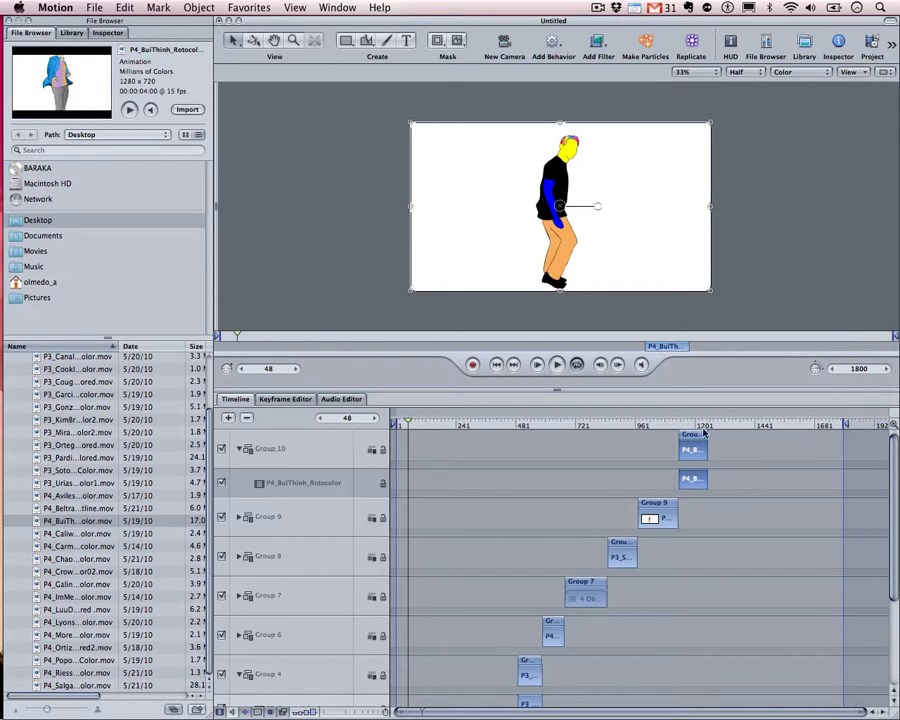
left_click_drag(744, 425, 708, 424)
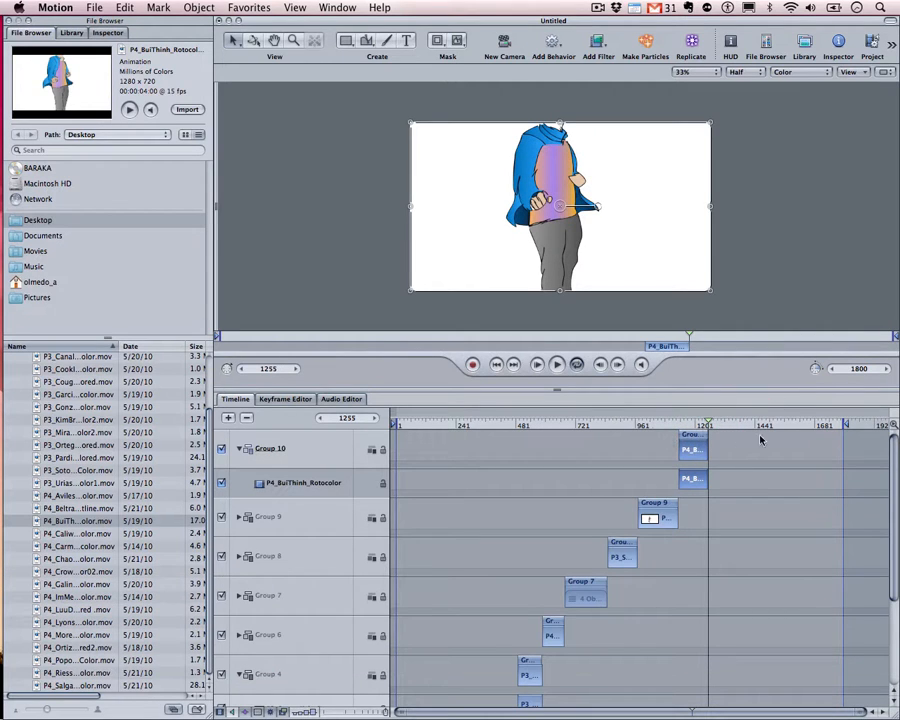
Check the duration and current-frame values, collapse Group 10, and scrub through the sequenced clips
double_click(862, 371)
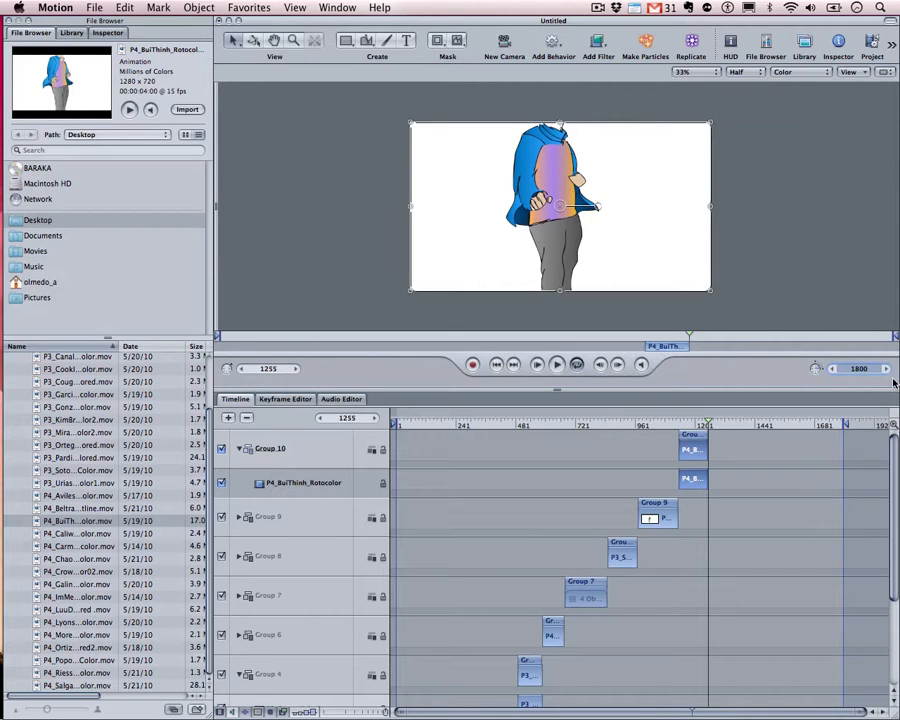
double_click(348, 420)
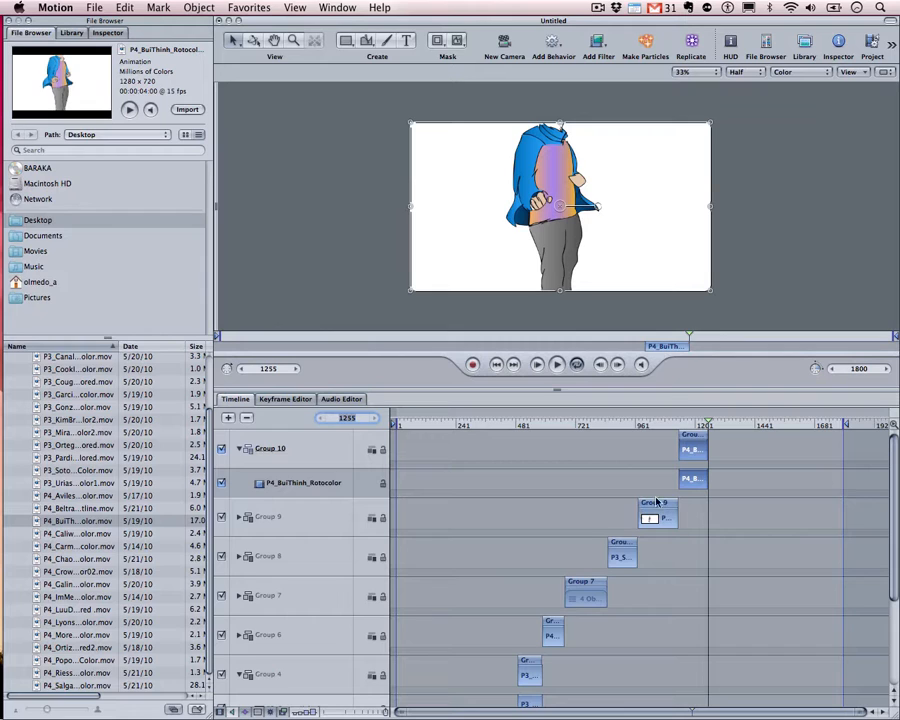
left_click_drag(707, 426, 762, 432)
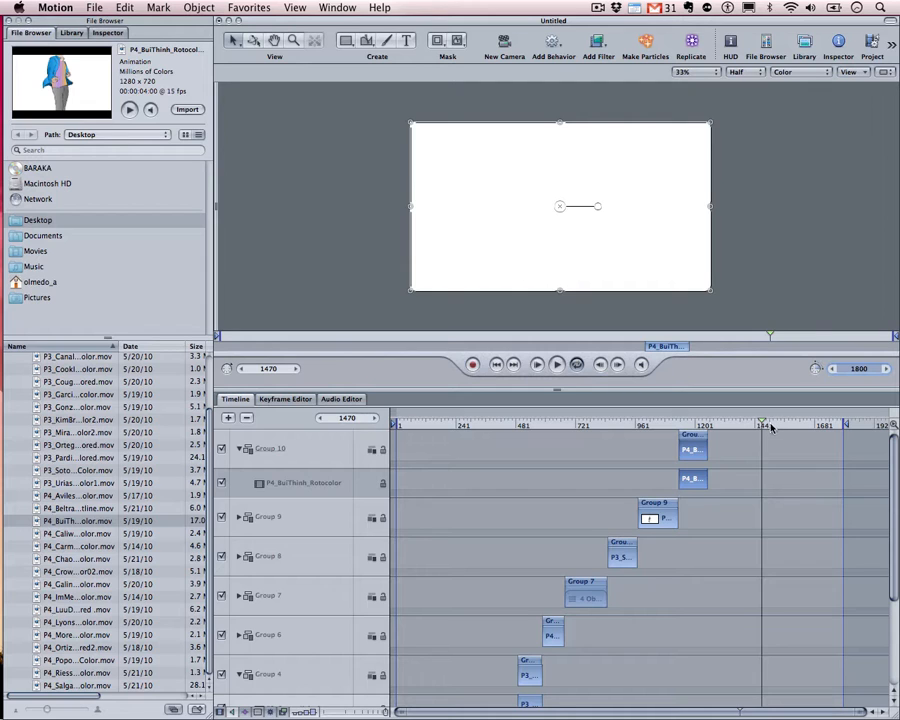
left_click_drag(771, 428, 712, 437)
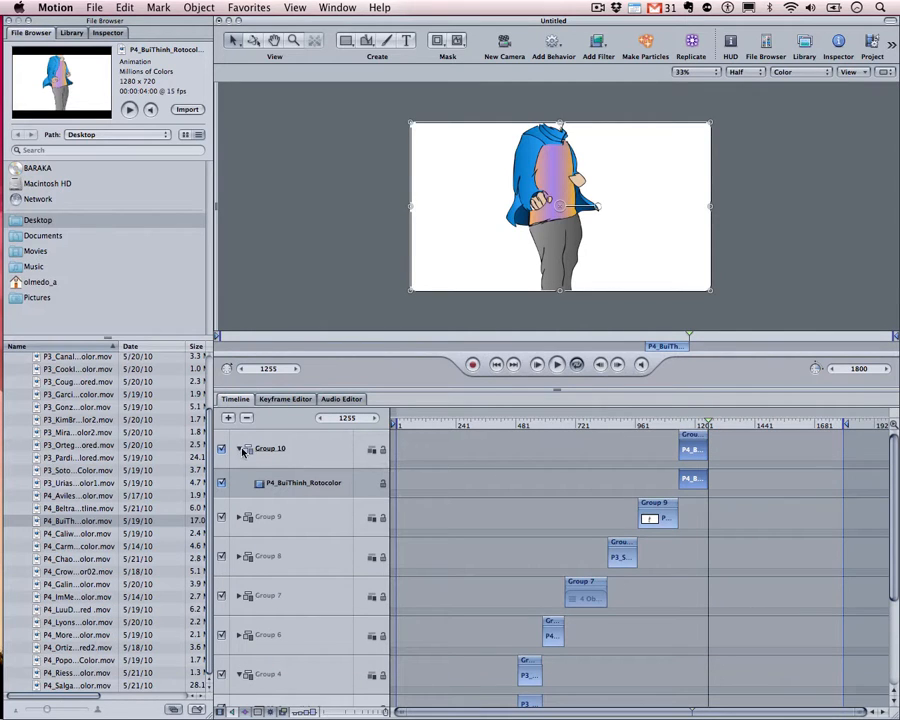
left_click(692, 484)
left_click_drag(709, 425, 605, 437)
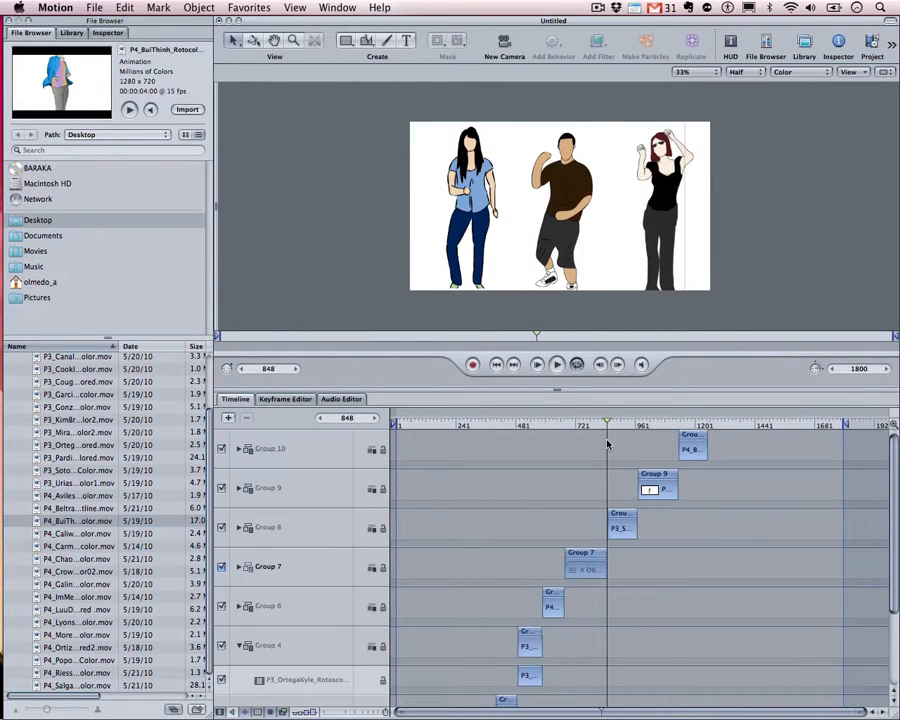
Start a movie export from the File menu, keeping the QuickTime Movie preset unchanged
left_click(99, 7)
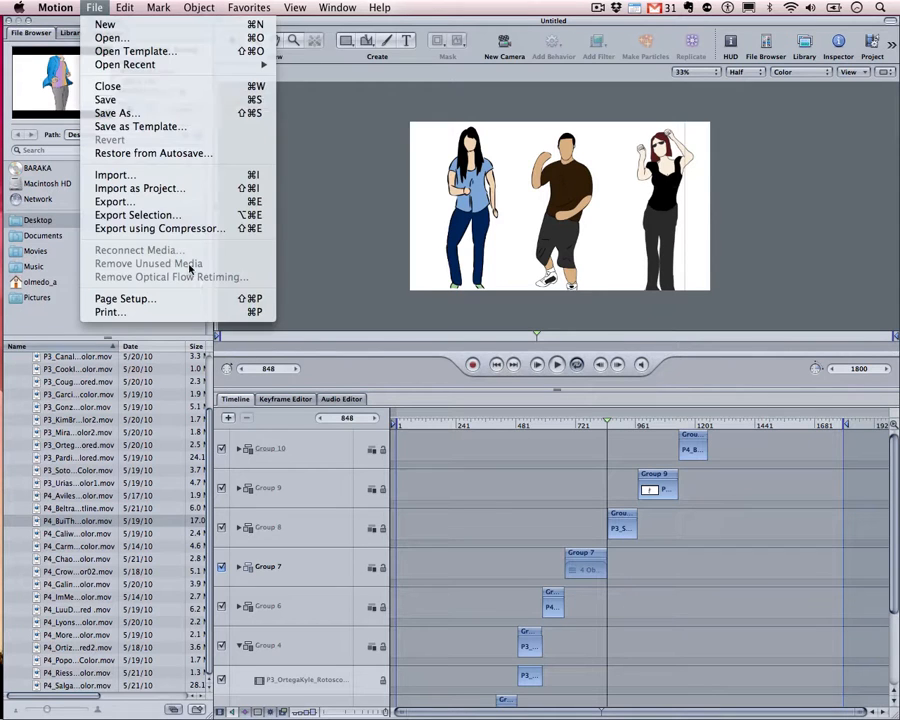
left_click(136, 205)
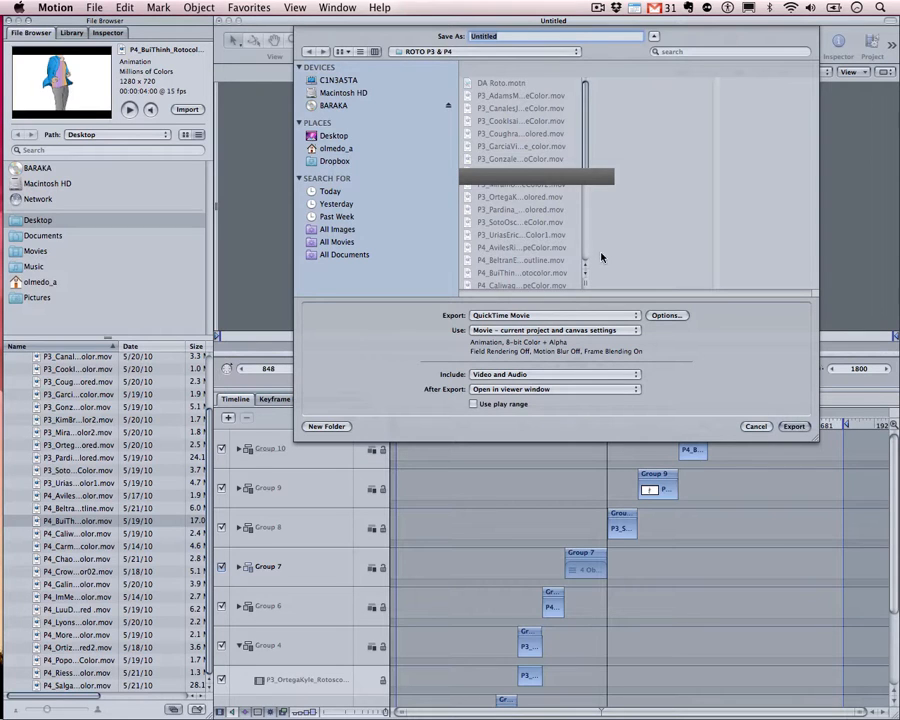
left_click(586, 331)
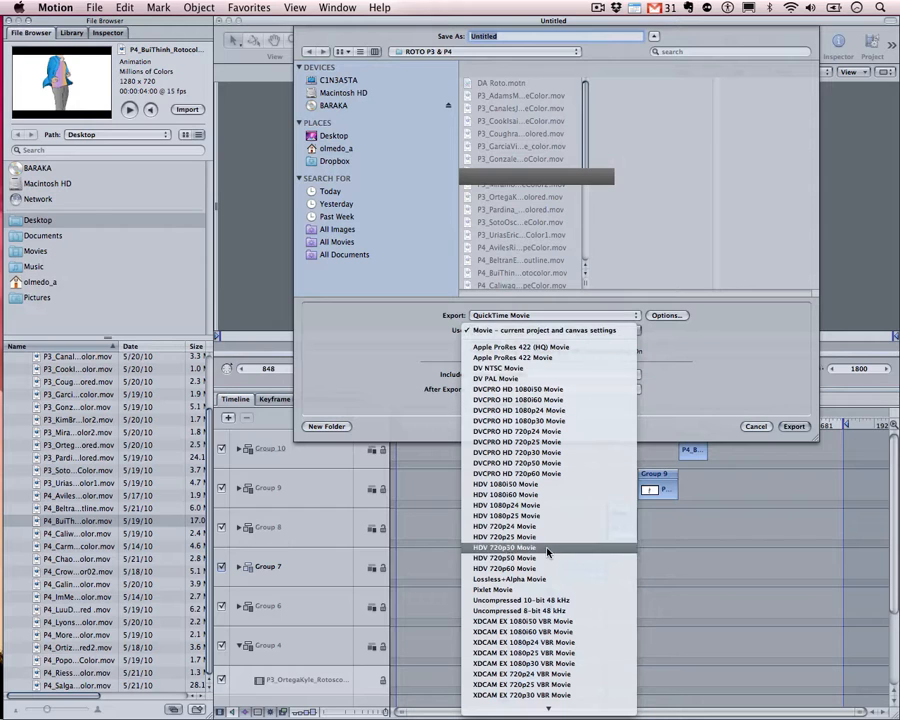
scroll(548, 549, "down", 3)
left_click(759, 374)
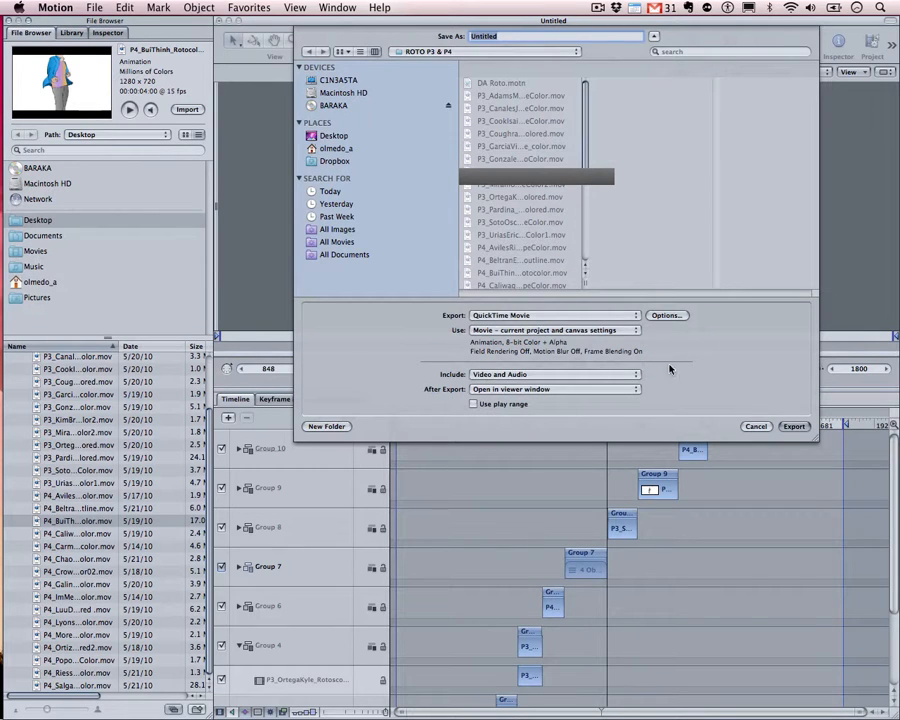
Name the movie P3_LastFirst_RotoFinal and confirm the export
double_click(536, 35)
type("P3")
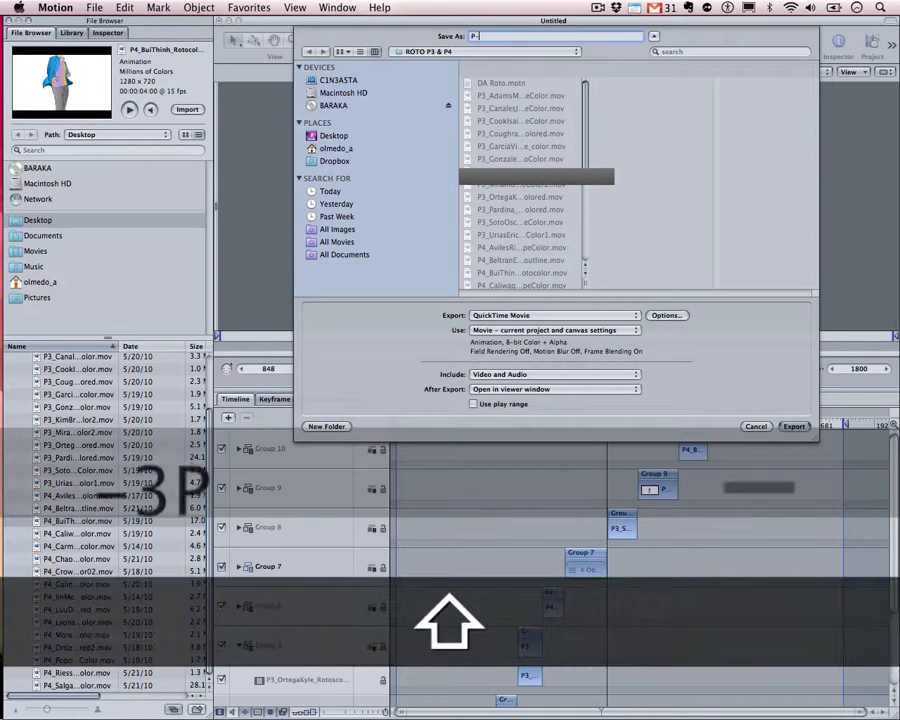
type("_Las")
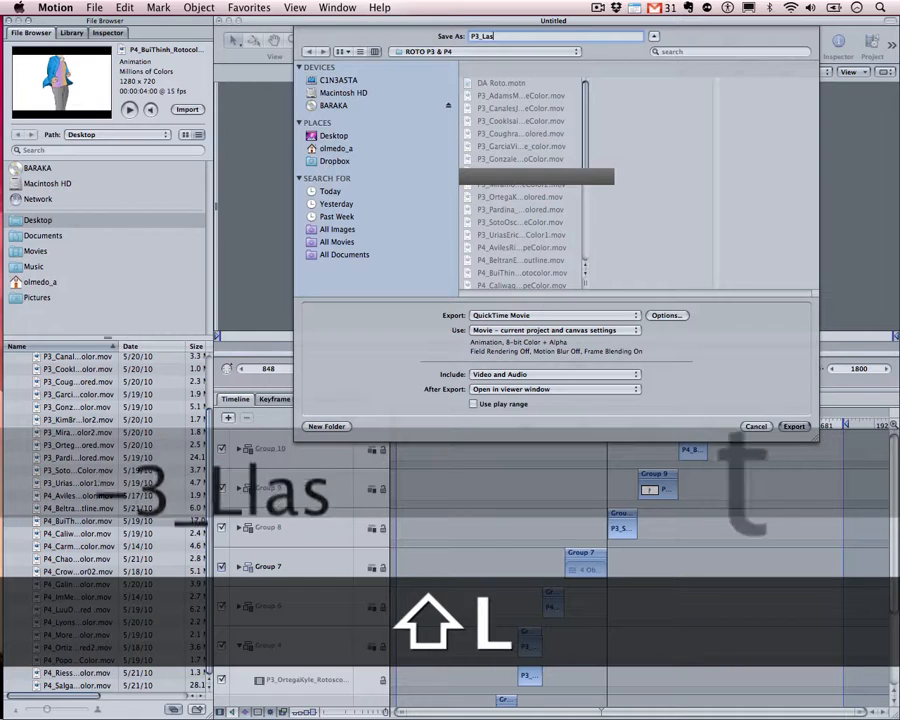
type("tFirst_RotoFinal")
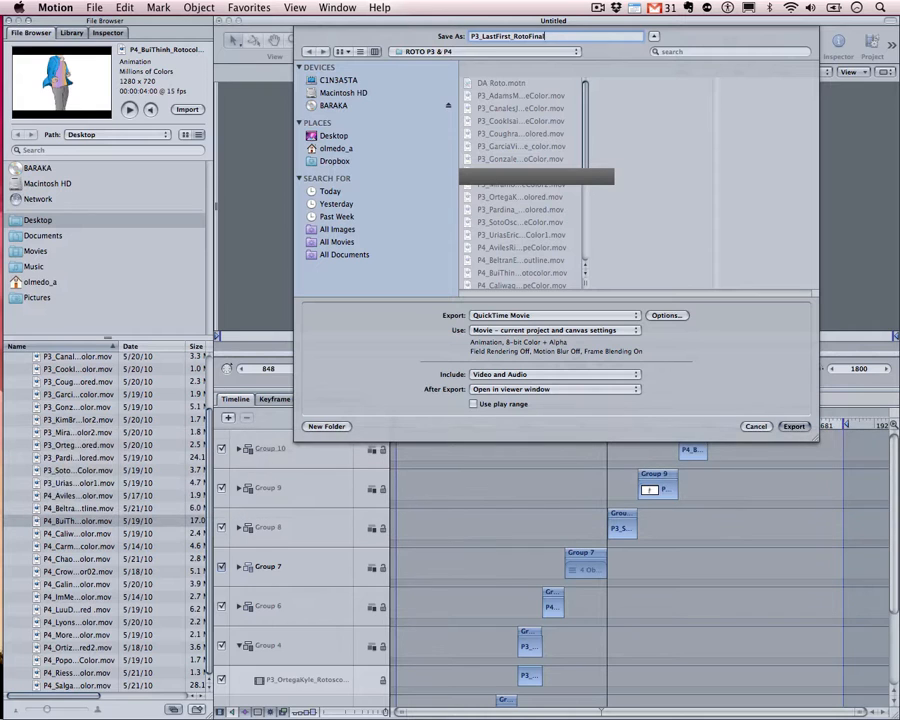
key("Return")
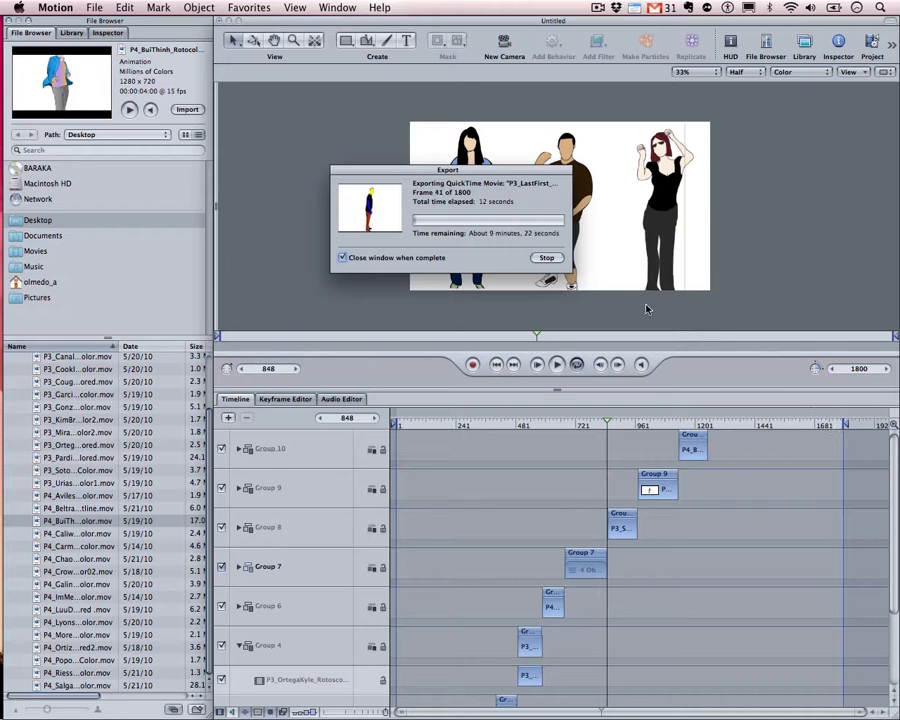
Stop the running export and scrub the playhead between frames 377, 690 and 255
left_click(546, 258)
mouse_move(517, 429)
left_mouse_down()
mouse_move(345, 425)
mouse_move(685, 425)
mouse_move(598, 425)
left_mouse_up()
key("Home")
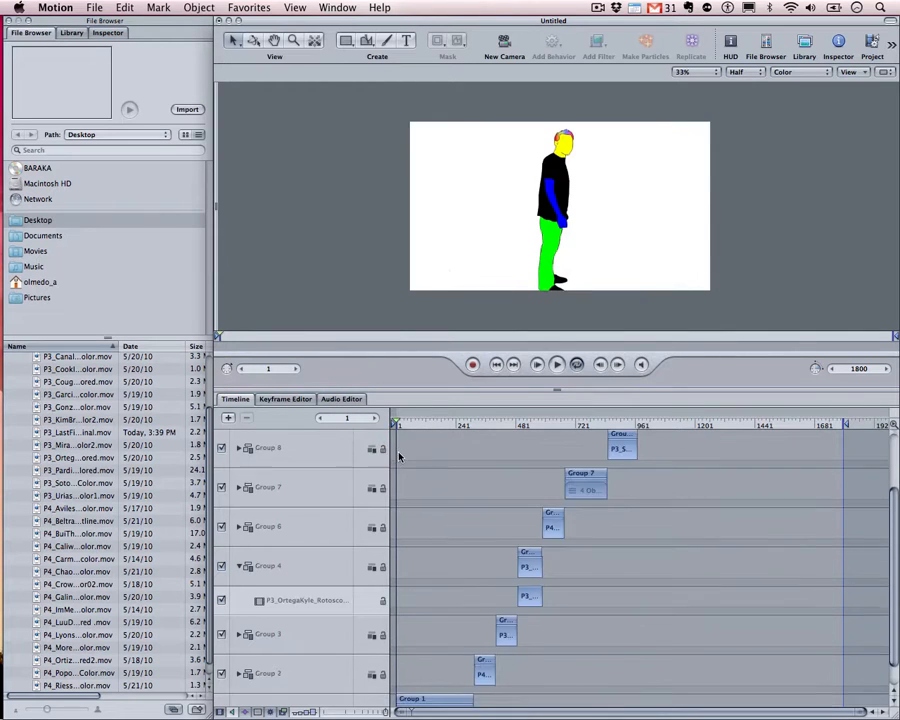
left_click_drag(404, 427, 454, 428)
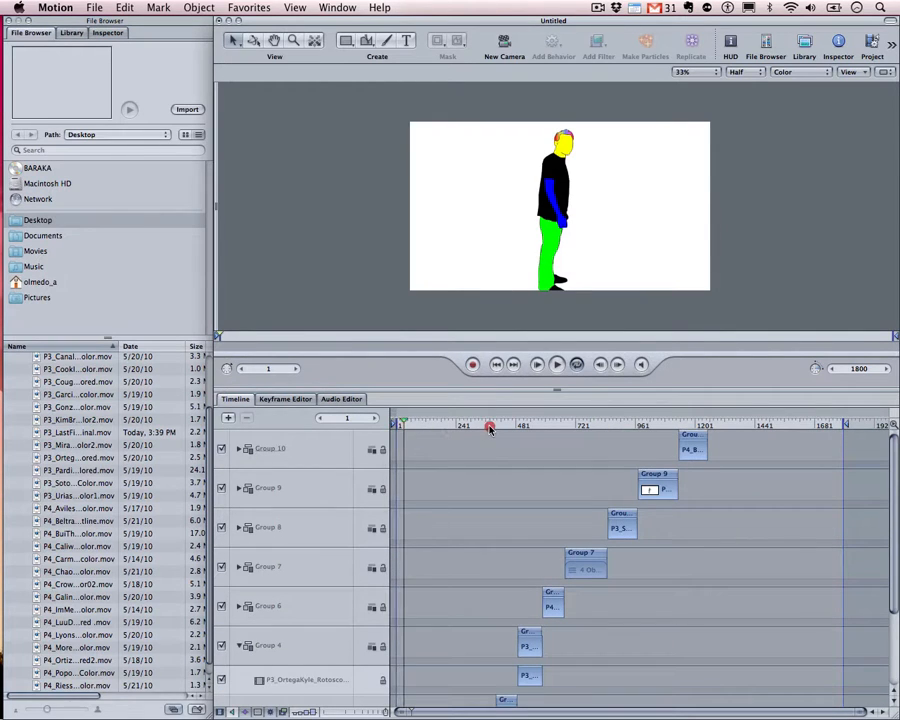
left_click(490, 427)
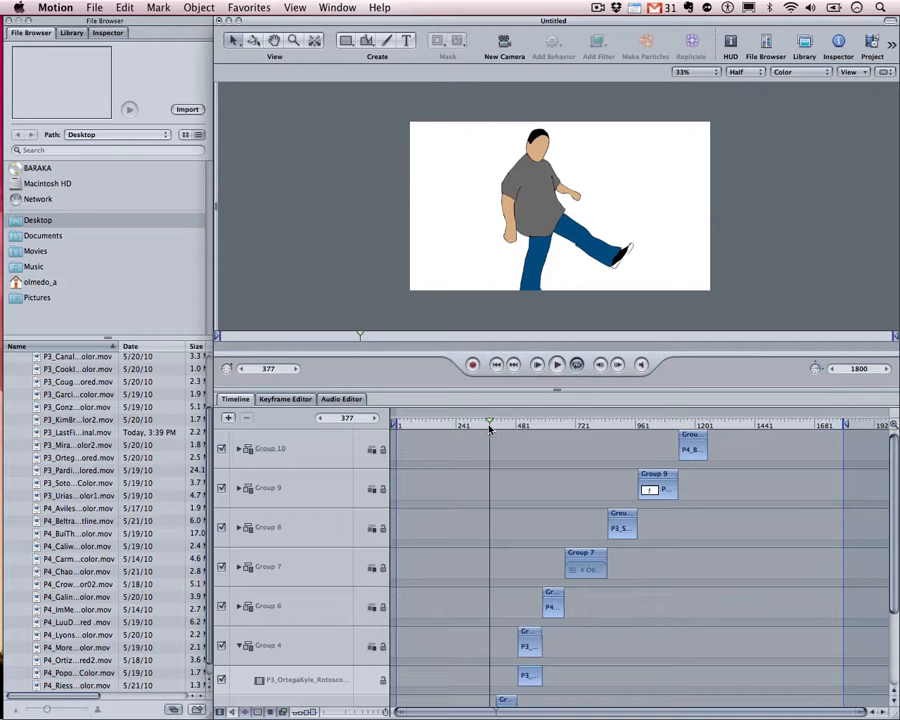
left_click_drag(490, 428, 574, 454)
scroll(464, 536, "down", 5)
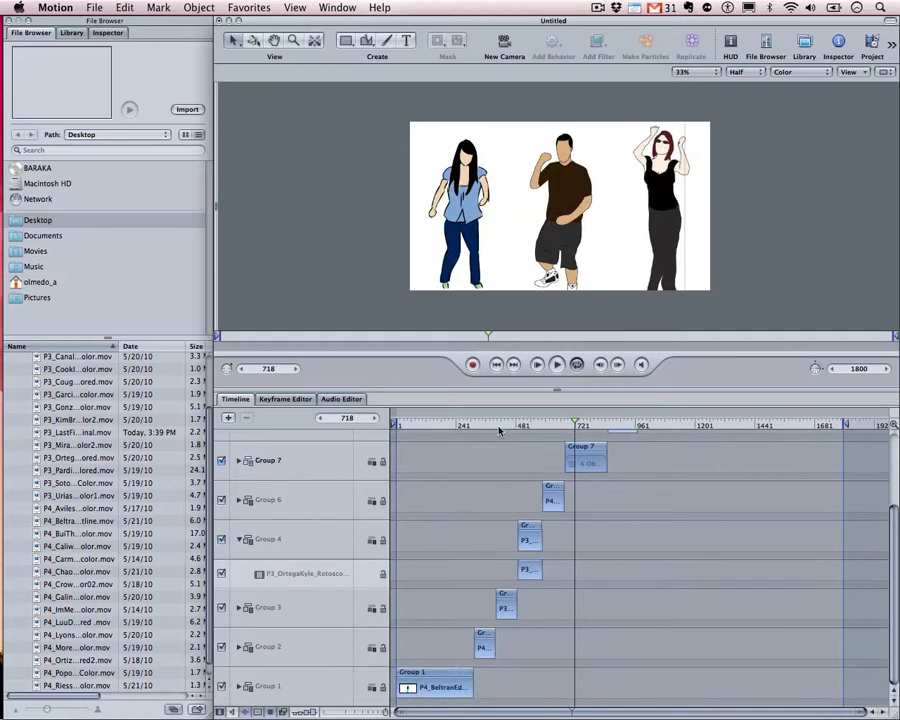
left_click_drag(499, 430, 459, 428)
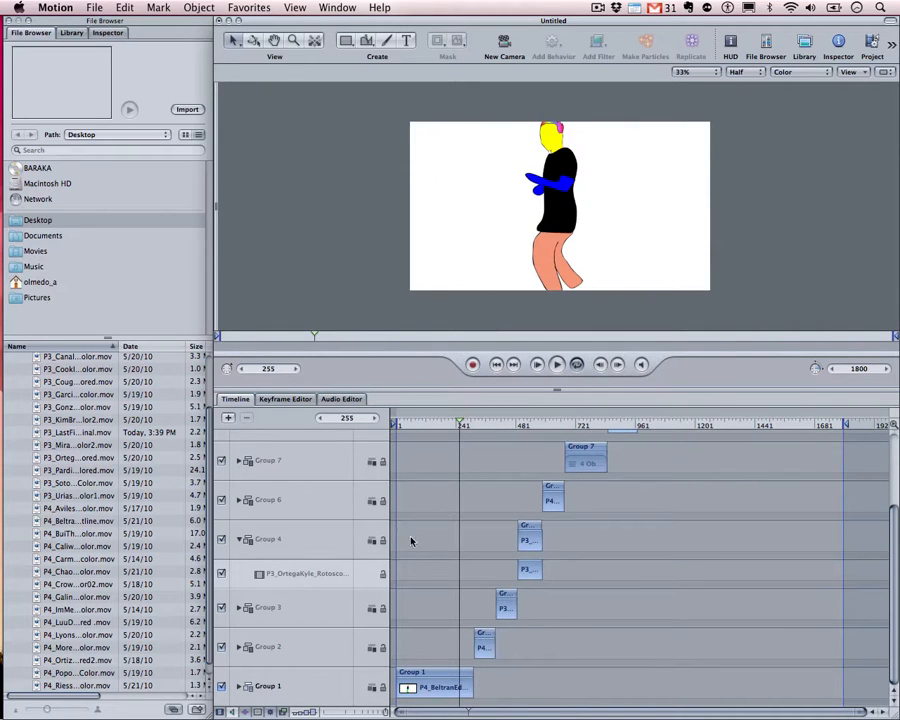
Select Group 3, collapse Group 4, select Group 9, and scrub to about frame 1043
left_click(270, 612)
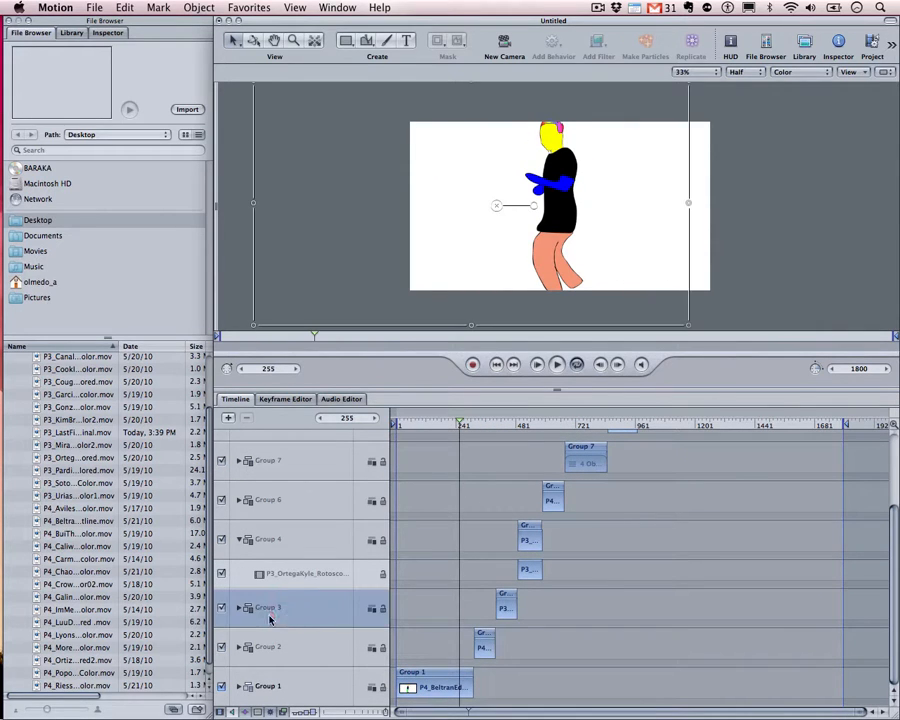
left_click(240, 540)
scroll(532, 608, "up", 2)
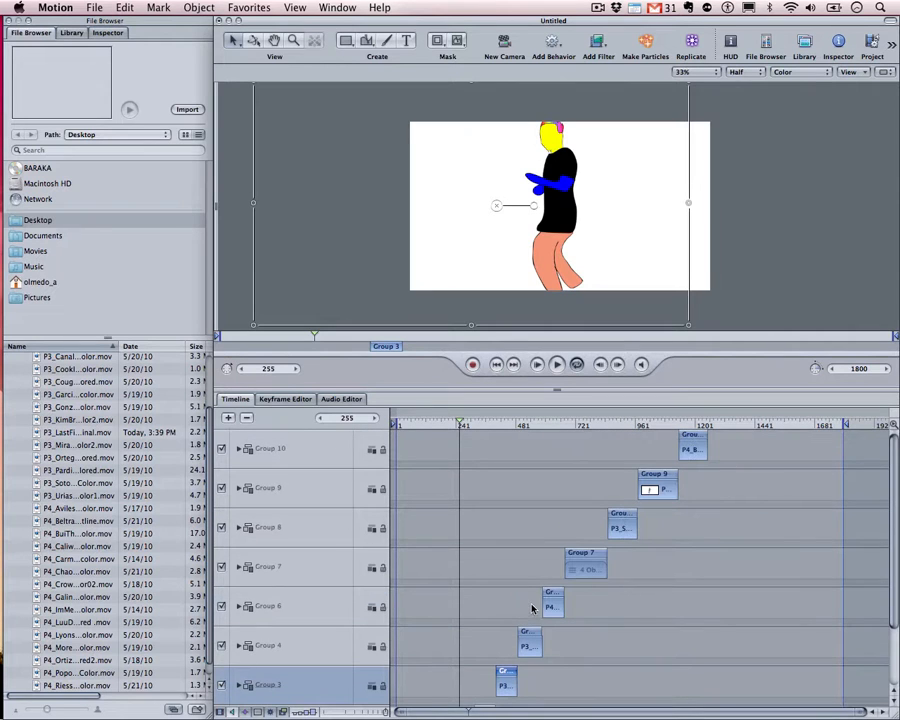
left_click(270, 462)
left_click(271, 480)
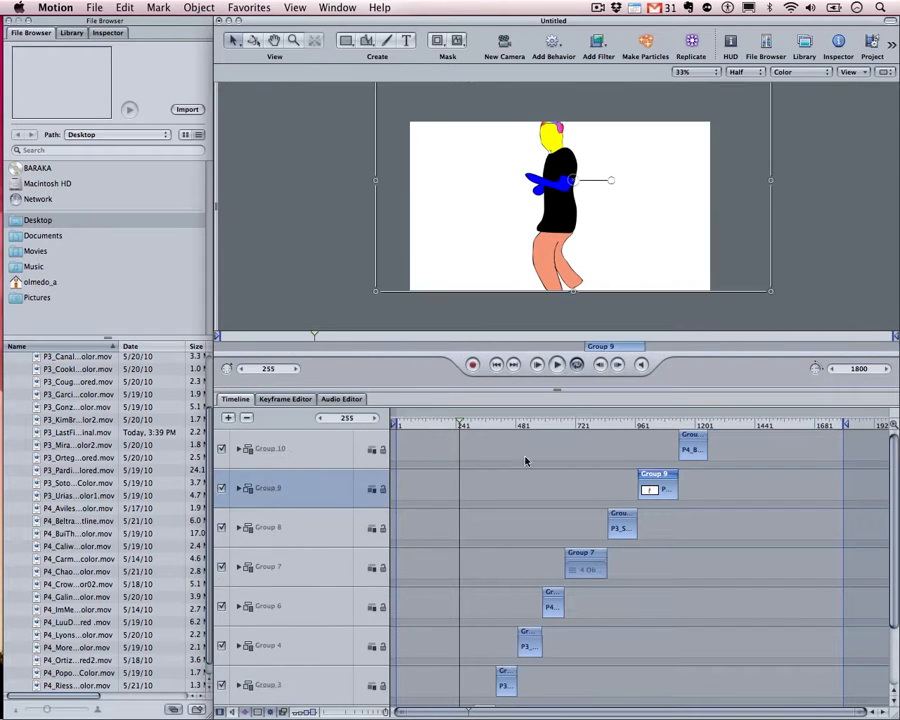
left_click_drag(524, 426, 503, 425)
mouse_move(582, 430)
left_mouse_down()
mouse_move(656, 433)
mouse_move(580, 447)
left_mouse_up()
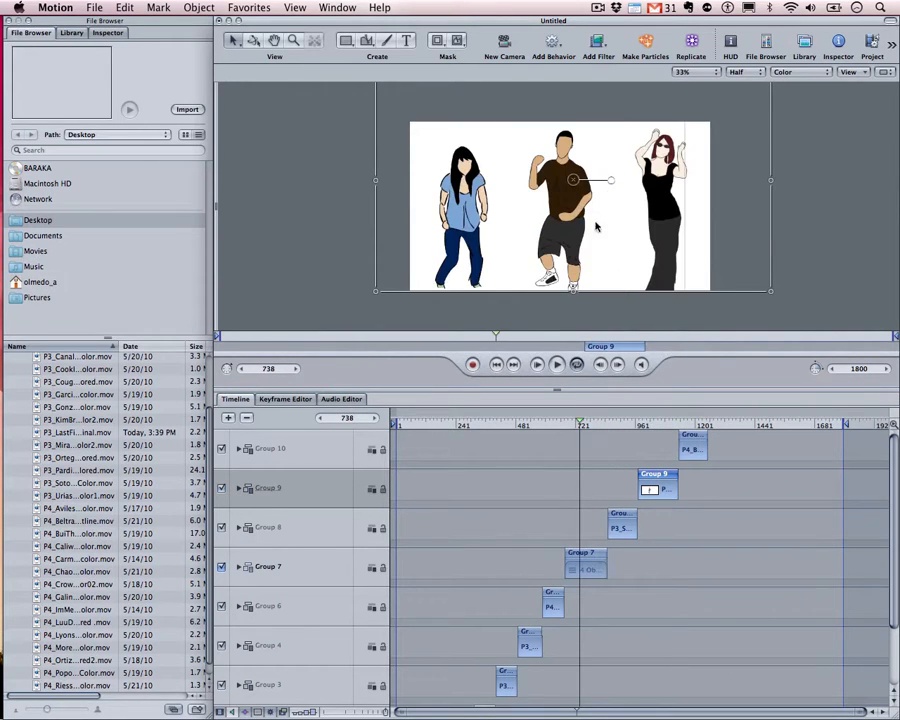
Expand Group 7 and check its first clip's blend mode without changing it
left_click(238, 567)
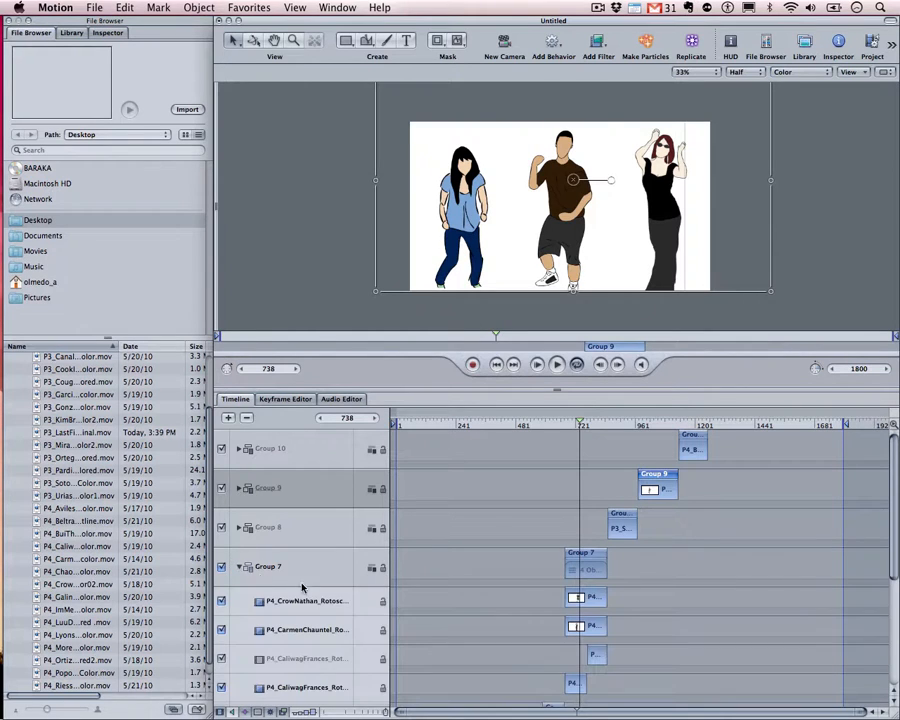
left_click(255, 600)
right_click(306, 601)
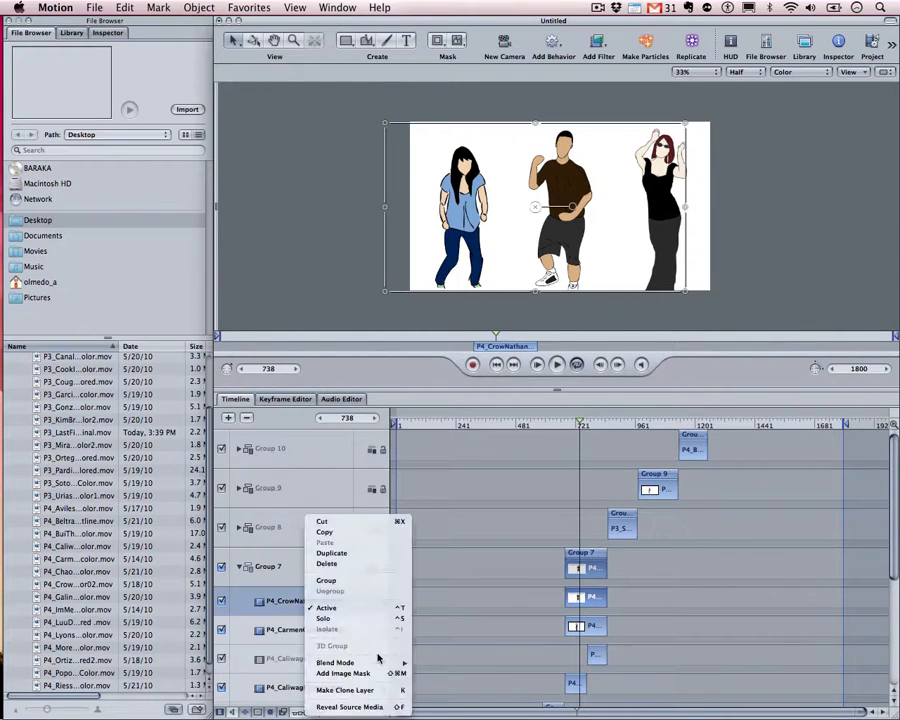
mouse_move(335, 662)
left_click(355, 351)
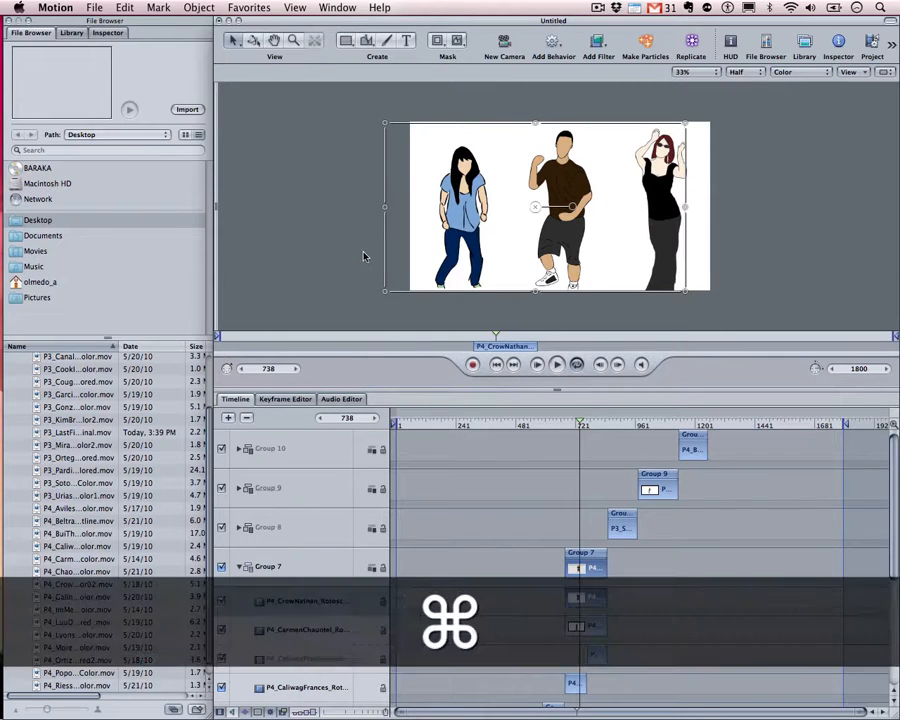
Open the Layers panel with Cmd-4 and confirm the layer stays on Multiply blending
key("super+4")
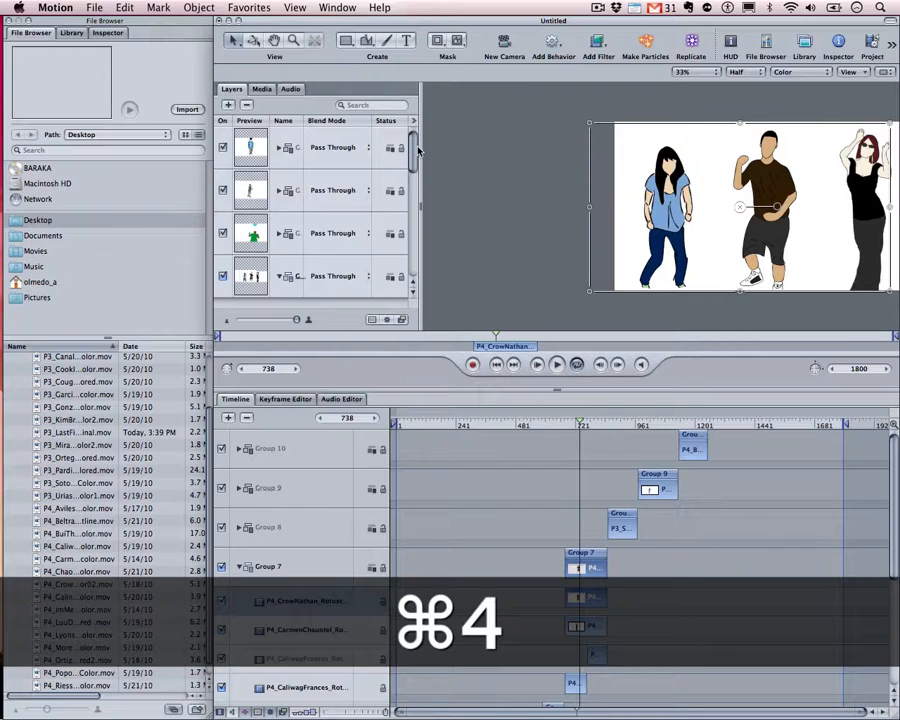
mouse_move(416, 146)
left_mouse_down()
mouse_move(414, 202)
mouse_move(389, 205)
mouse_move(414, 242)
mouse_move(406, 148)
left_mouse_up()
left_click(326, 218)
left_click(326, 218)
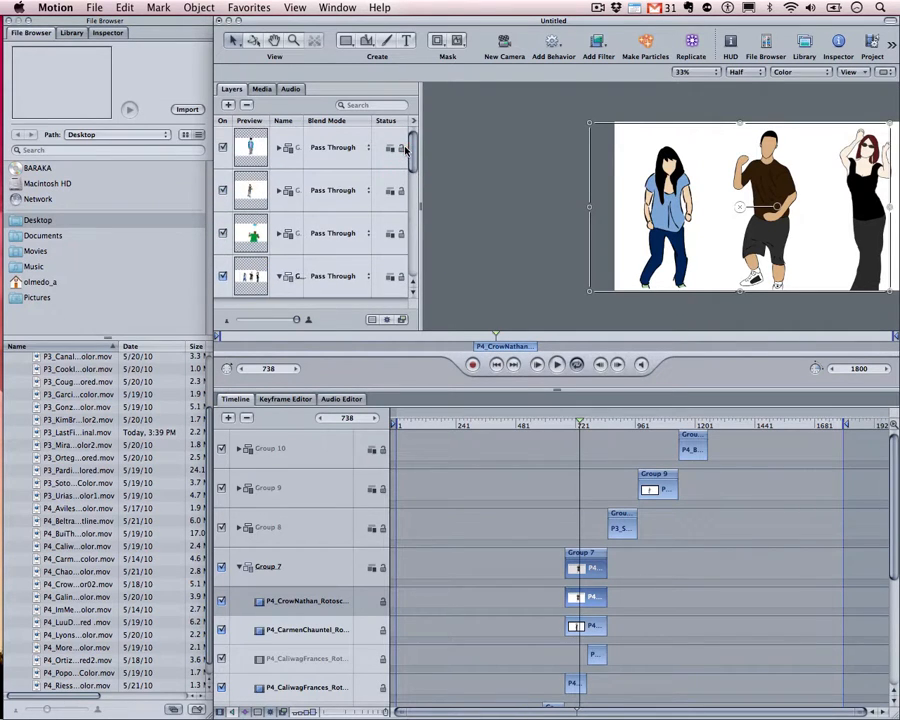
left_click(93, 7)
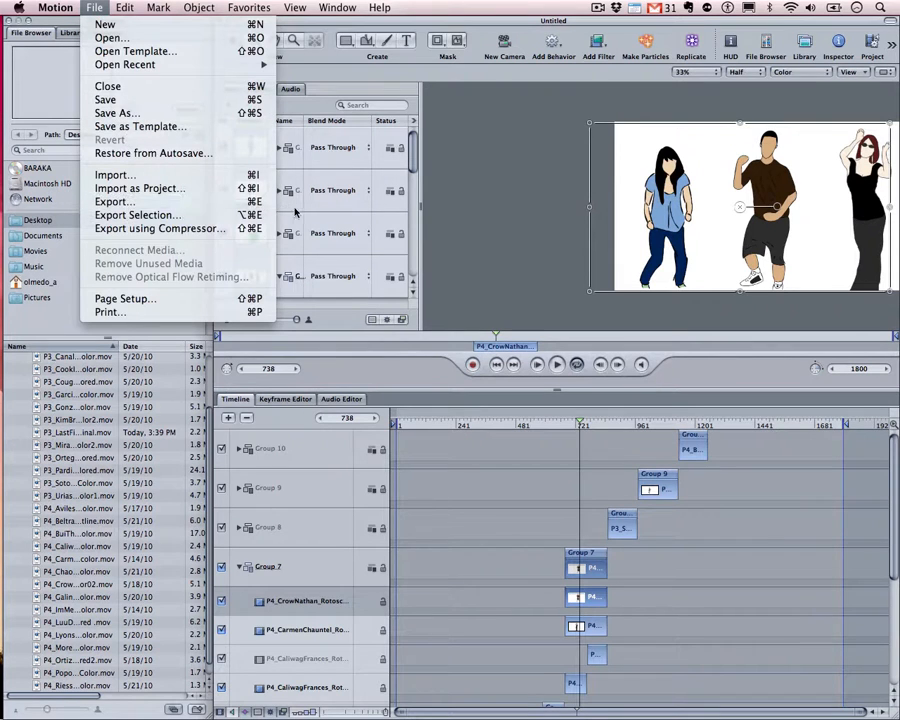
left_click(559, 27)
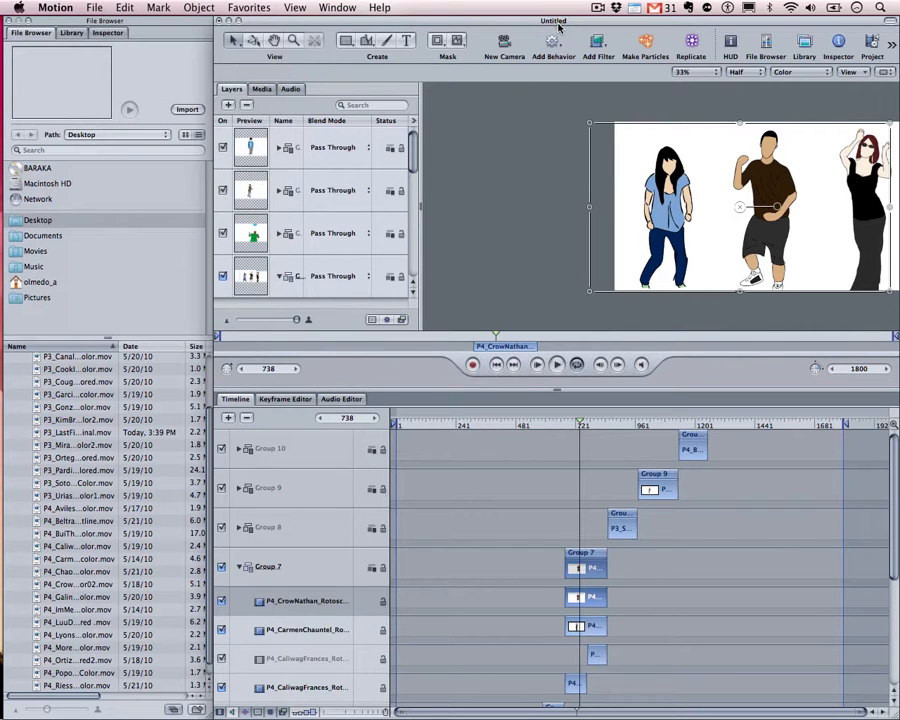